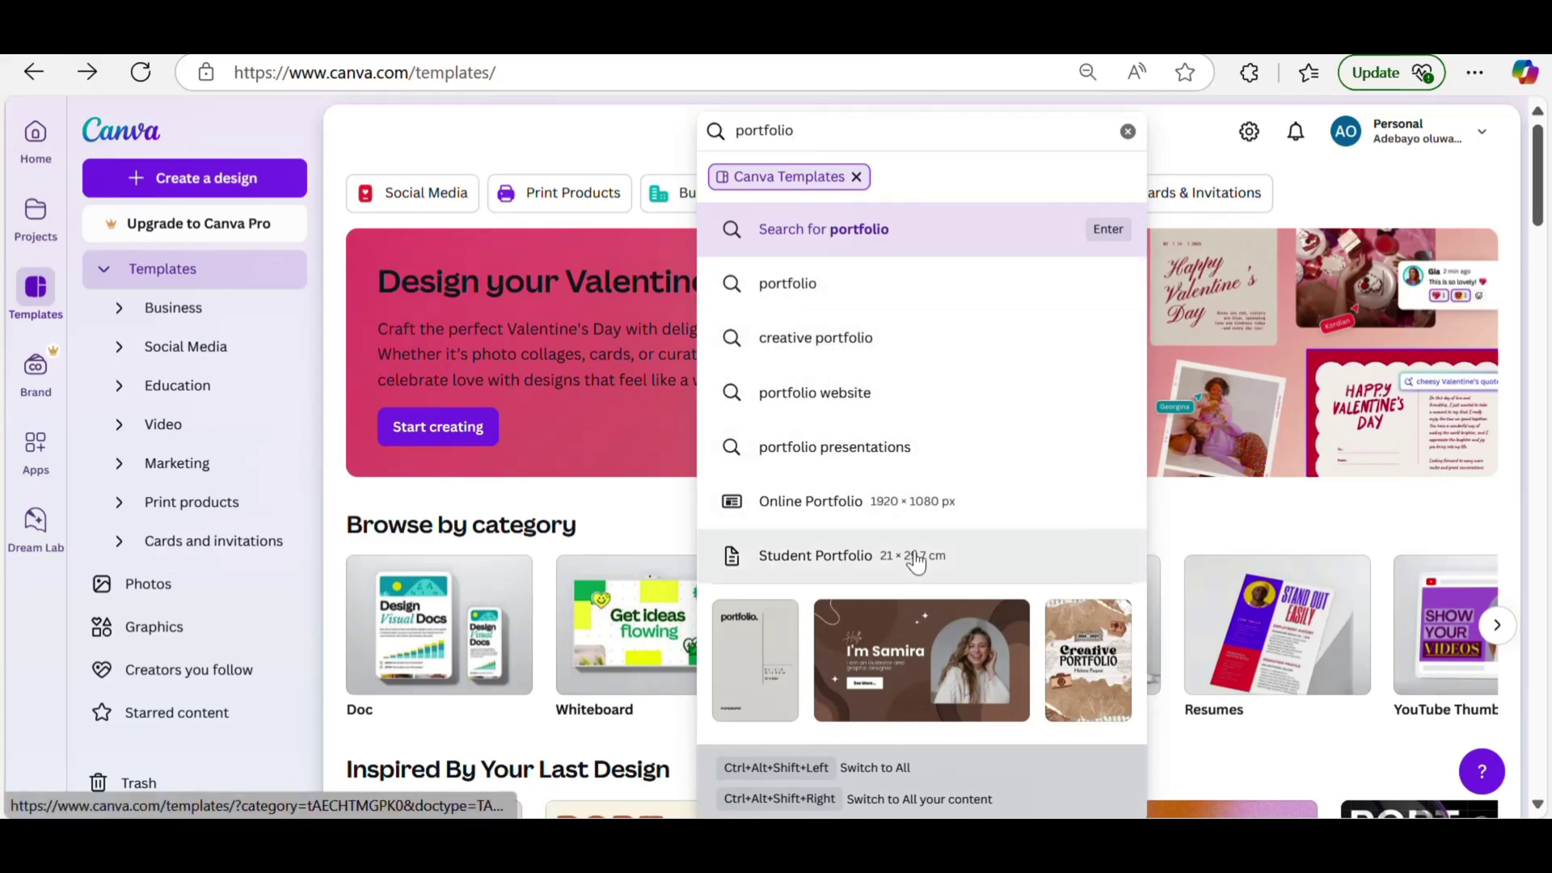
- Search for portfolio presentation templates and preview the red and white portfolio template
left_click(893, 447)
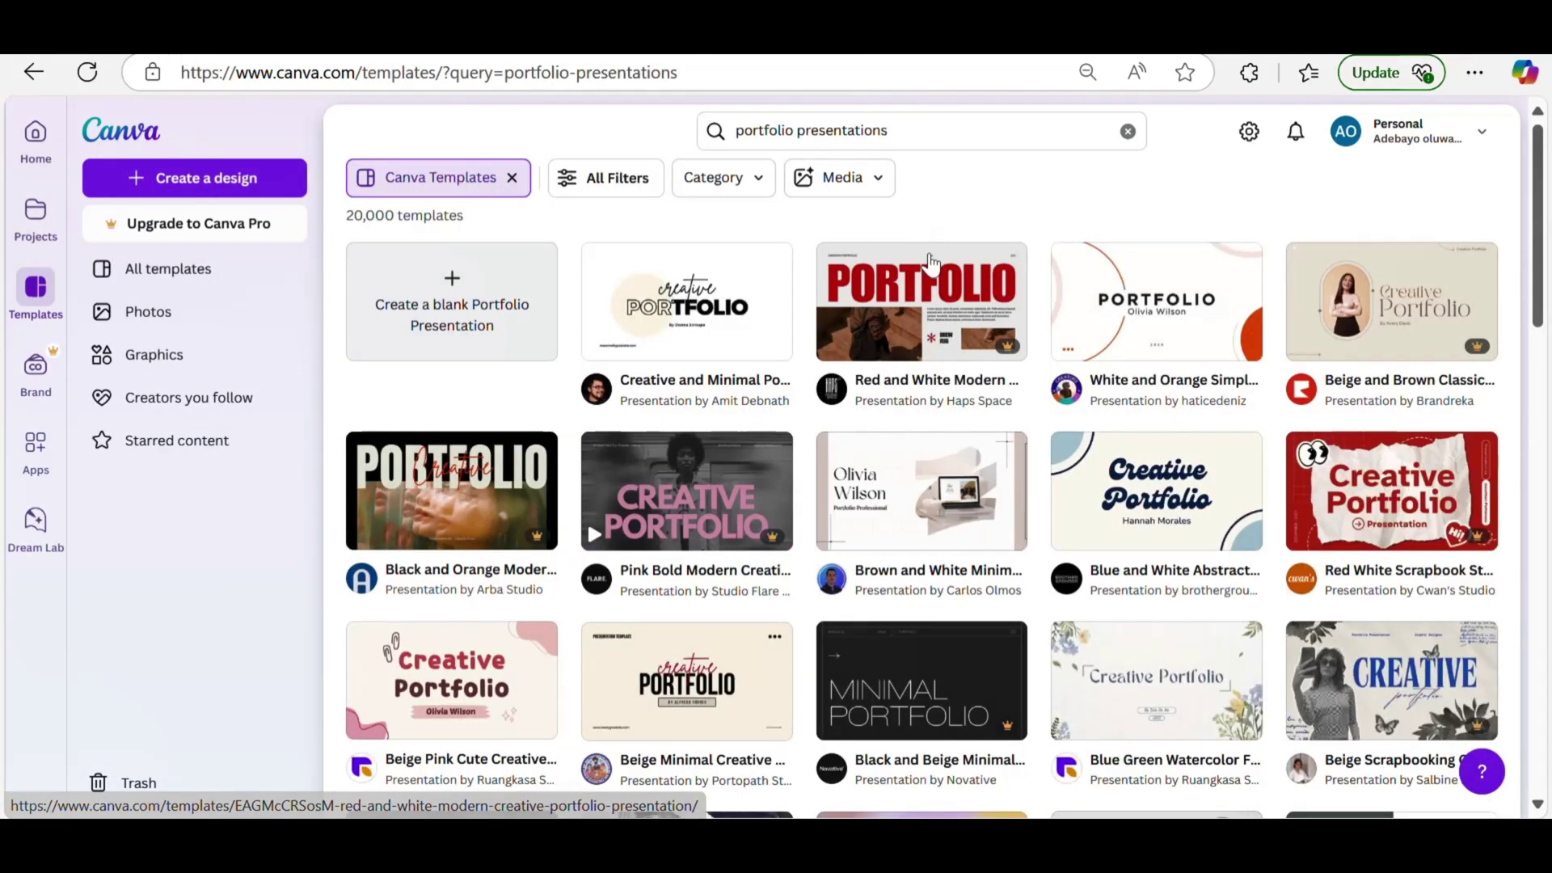
left_click(1095, 451)
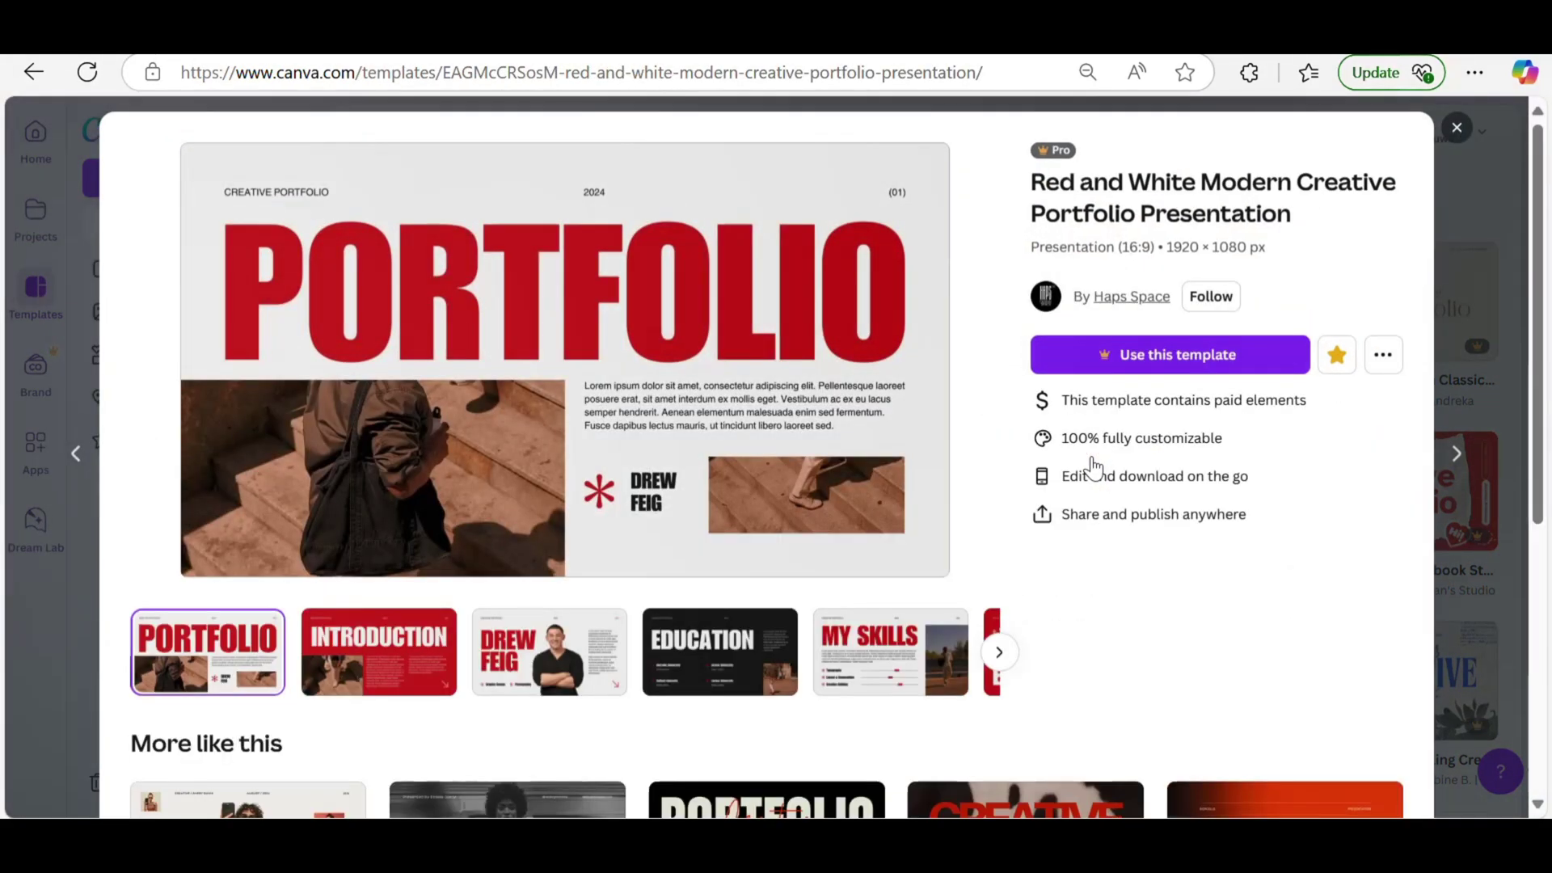
scroll(599, 332, "down", 2)
scroll(599, 331, "up", 2)
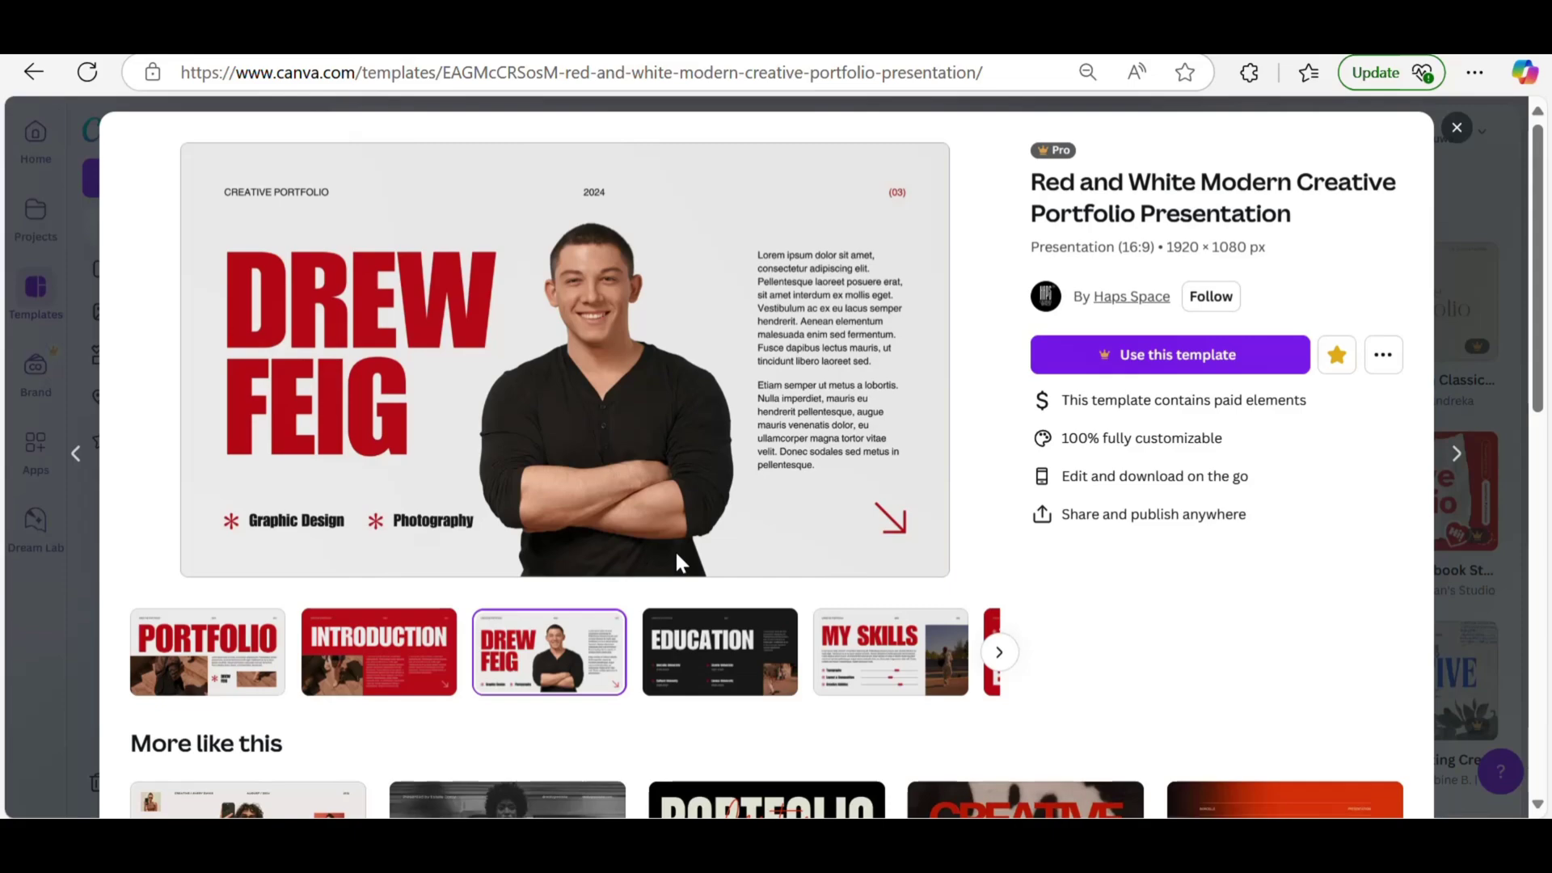
scroll(828, 675, "down", 5)
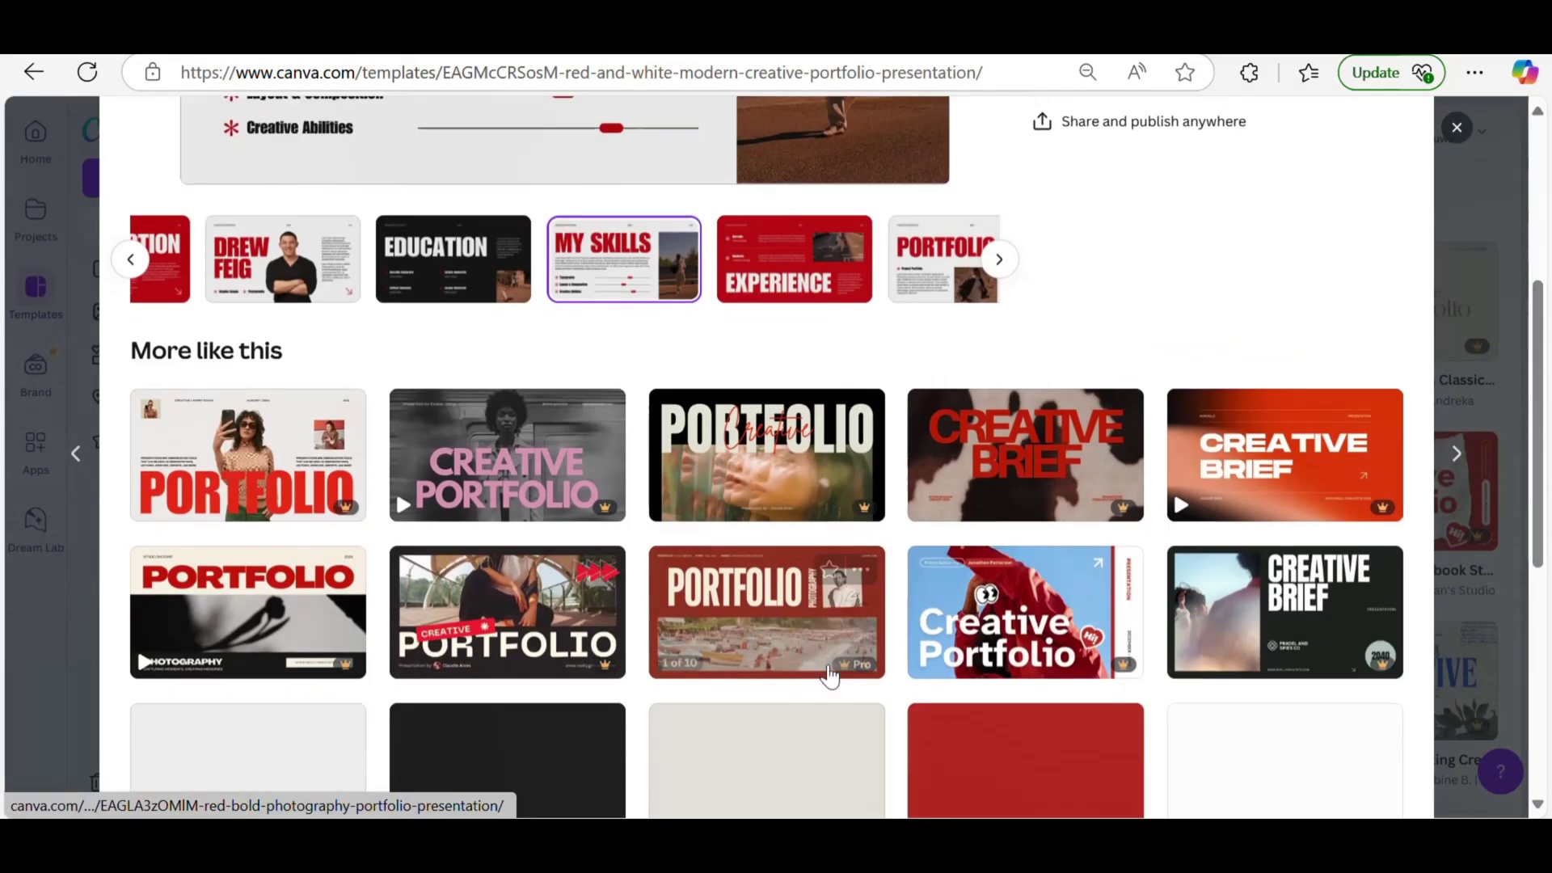
scroll(829, 676, "down", 5)
- Preview the Red Black Modern Creative Portfolio template's Introduction, About Me, Education and project slides
left_click(1379, 430)
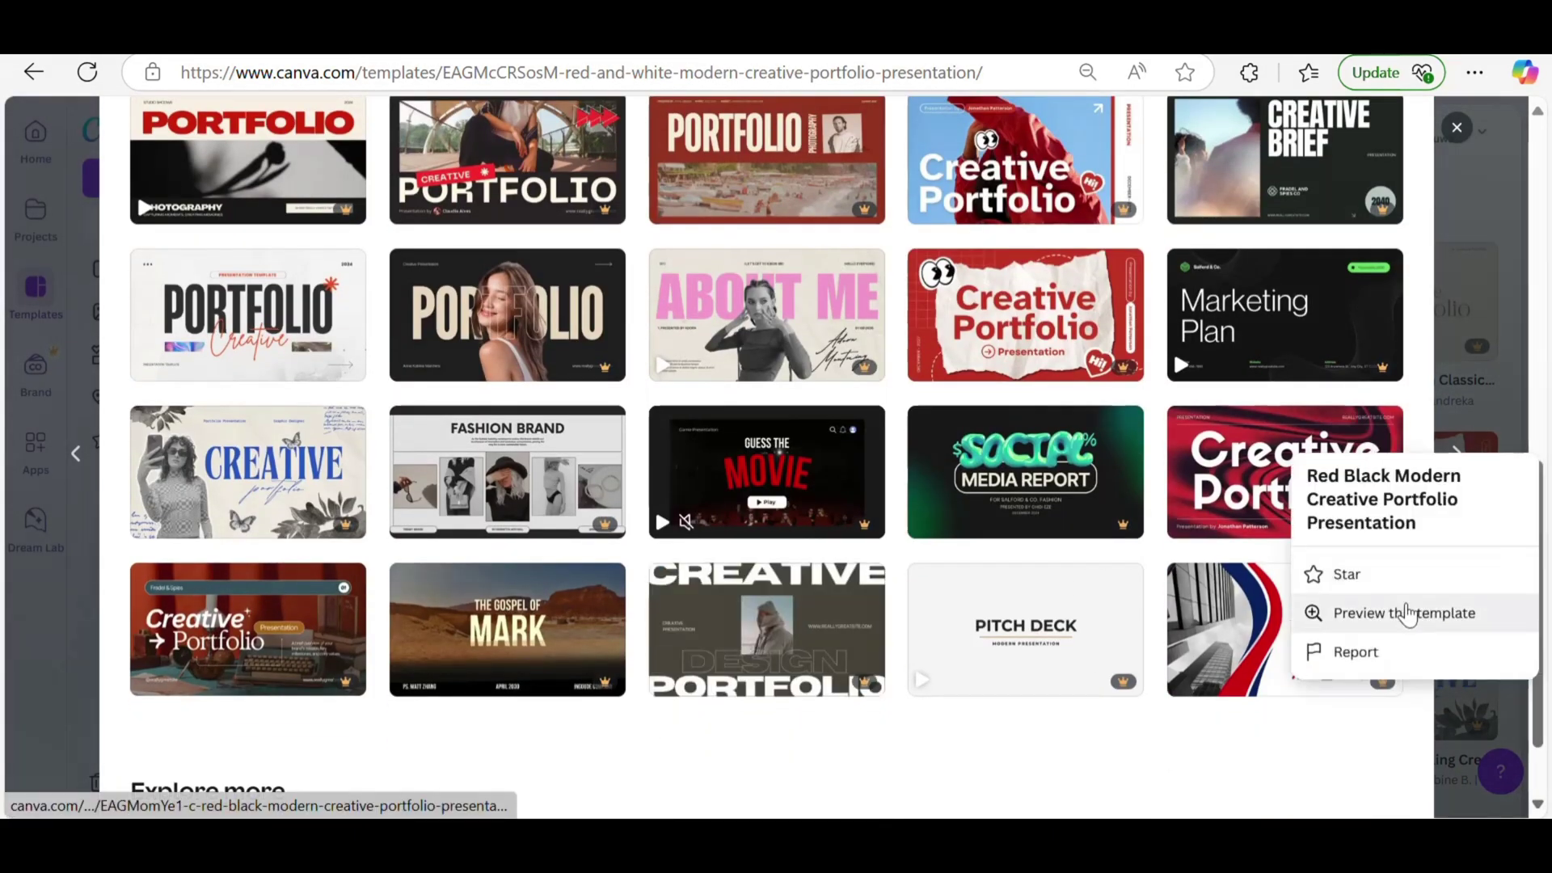
left_click(1403, 610)
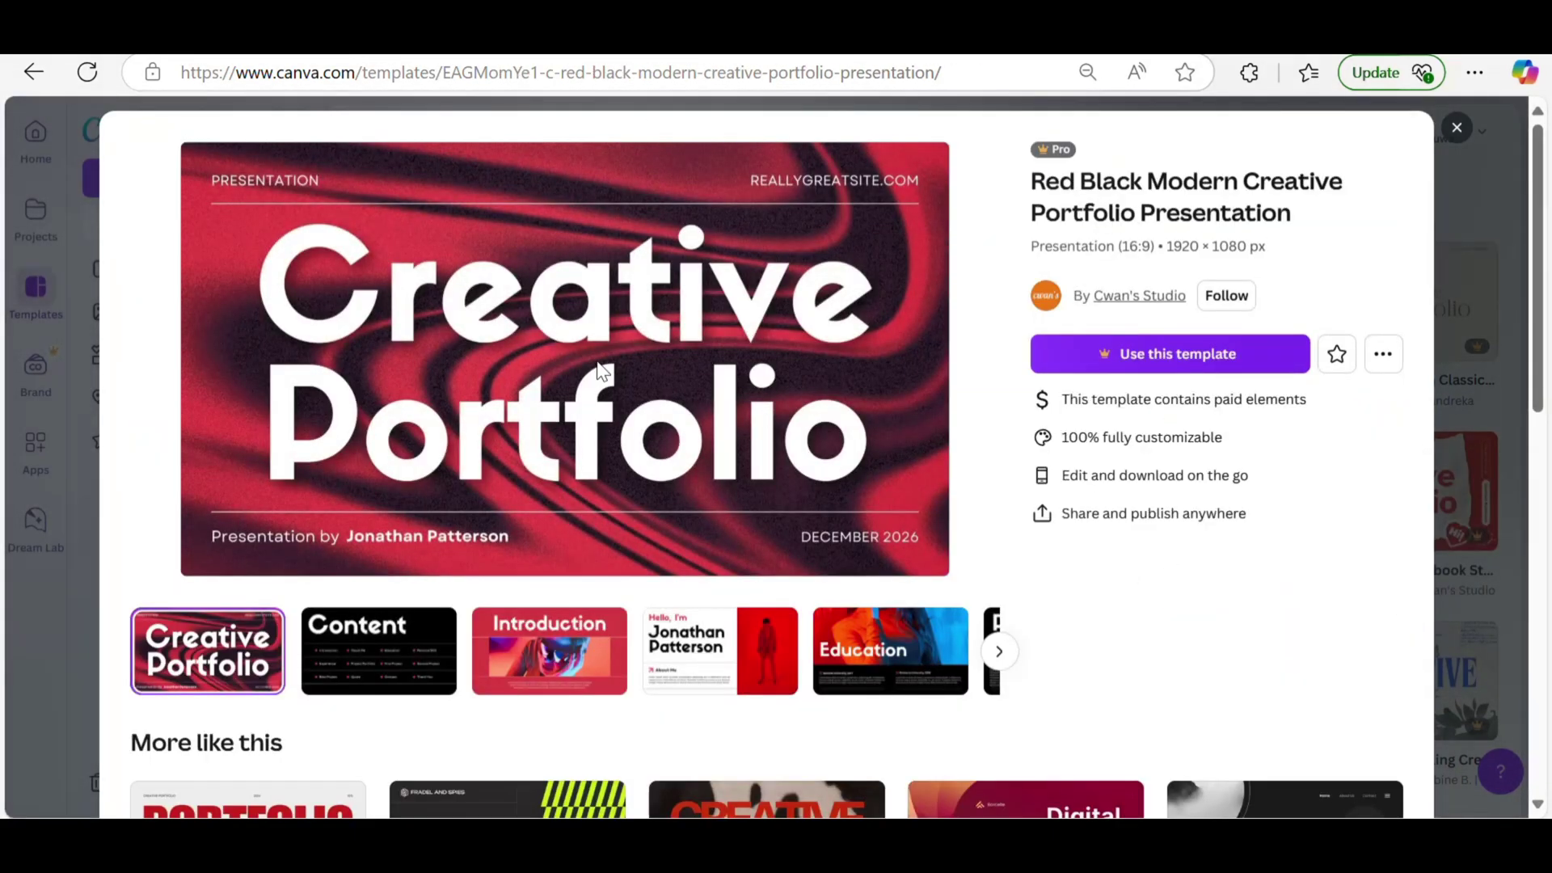
left_click(372, 651)
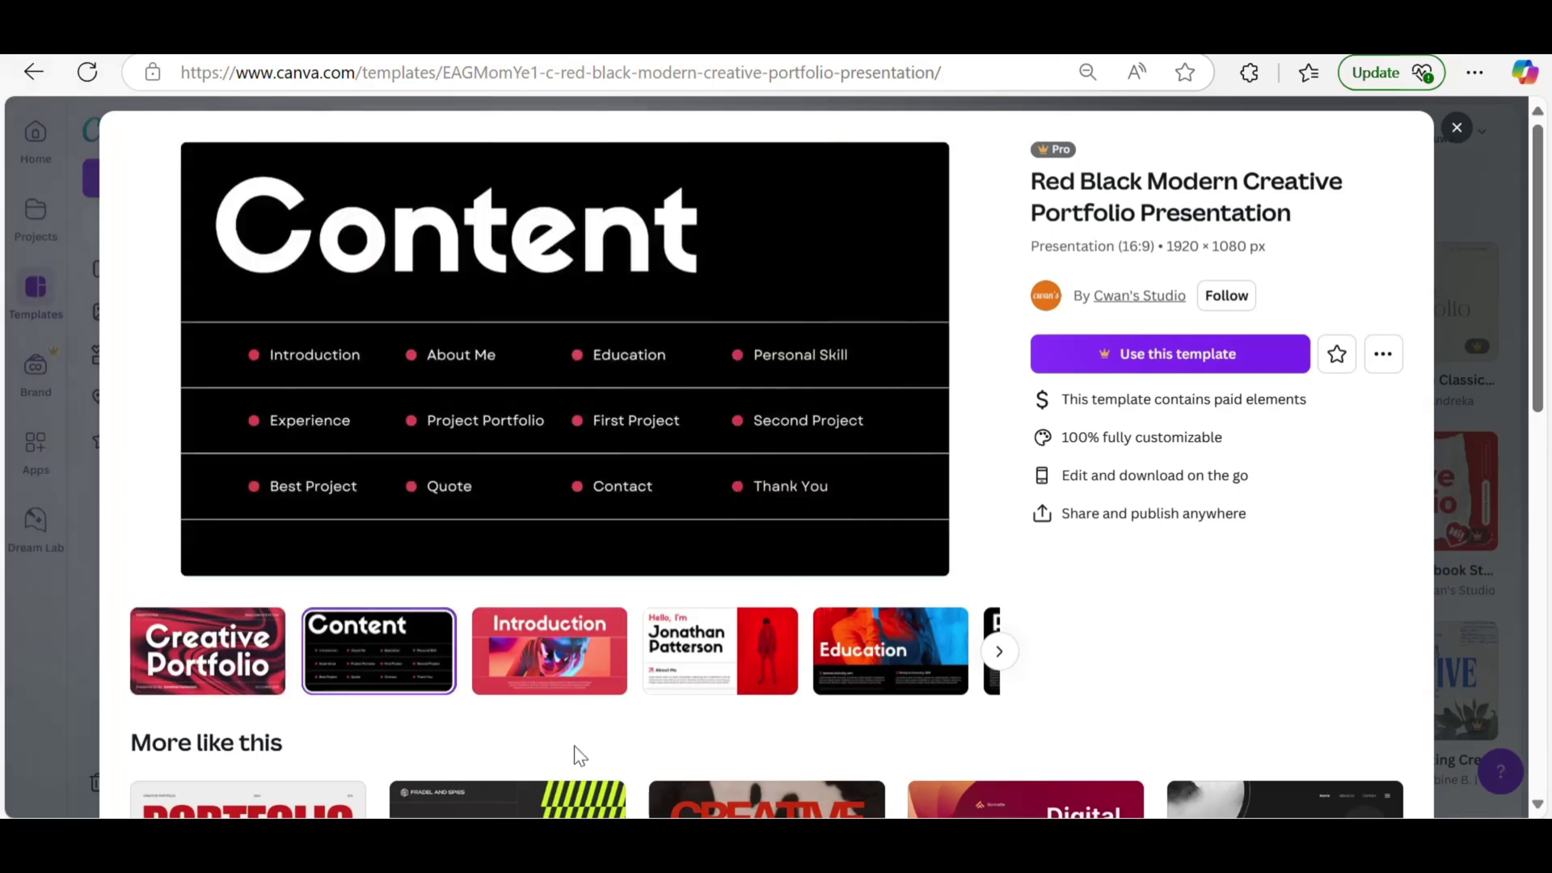
left_click(546, 679)
left_click(695, 654)
left_click(889, 651)
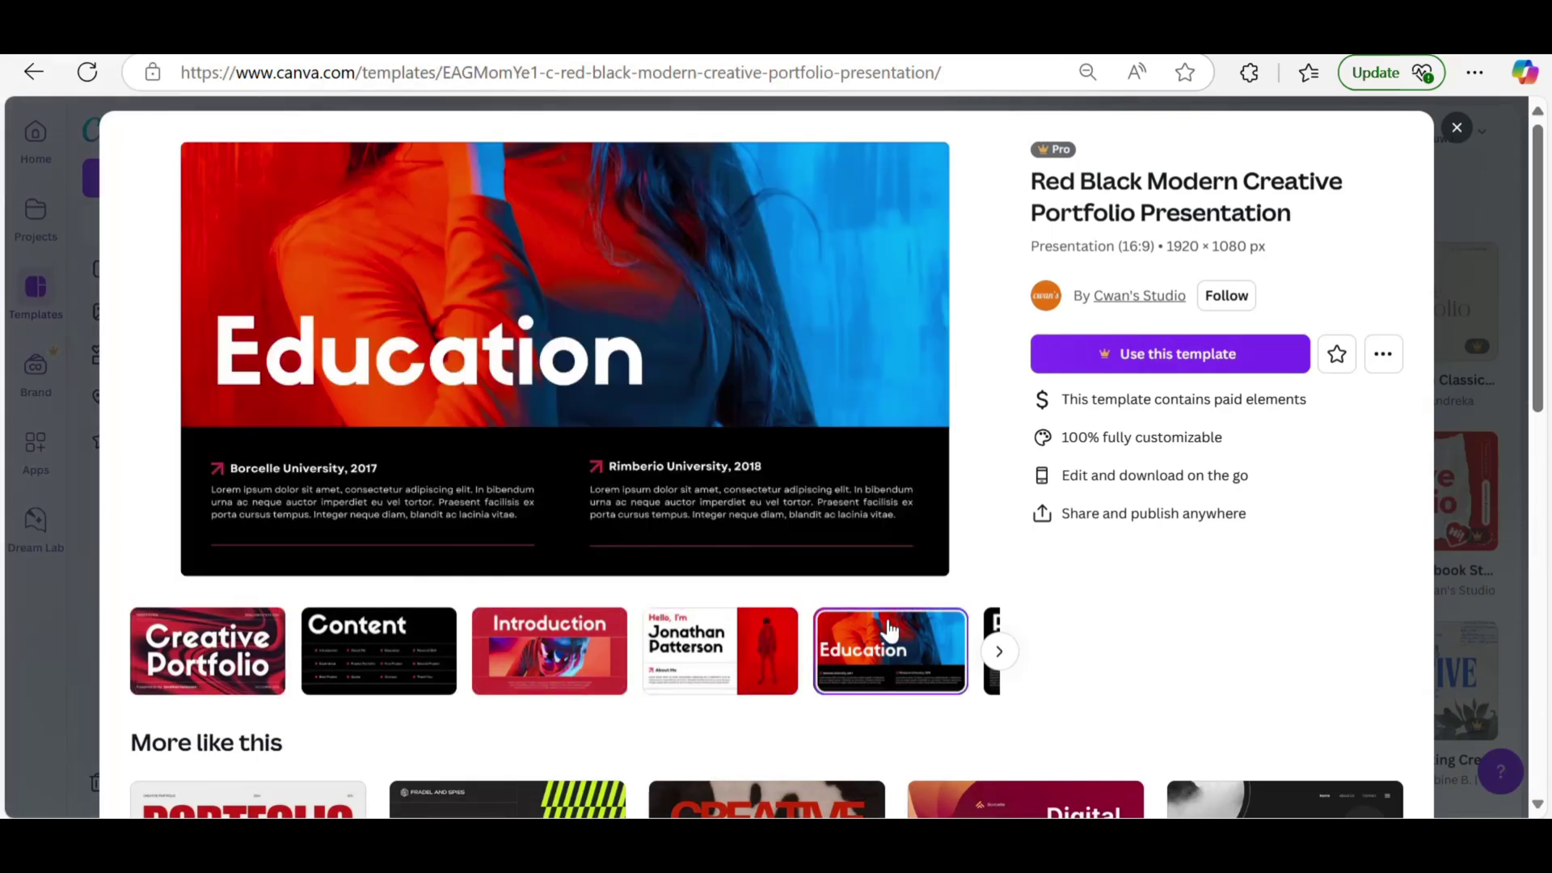
left_click(999, 652)
left_click(208, 651)
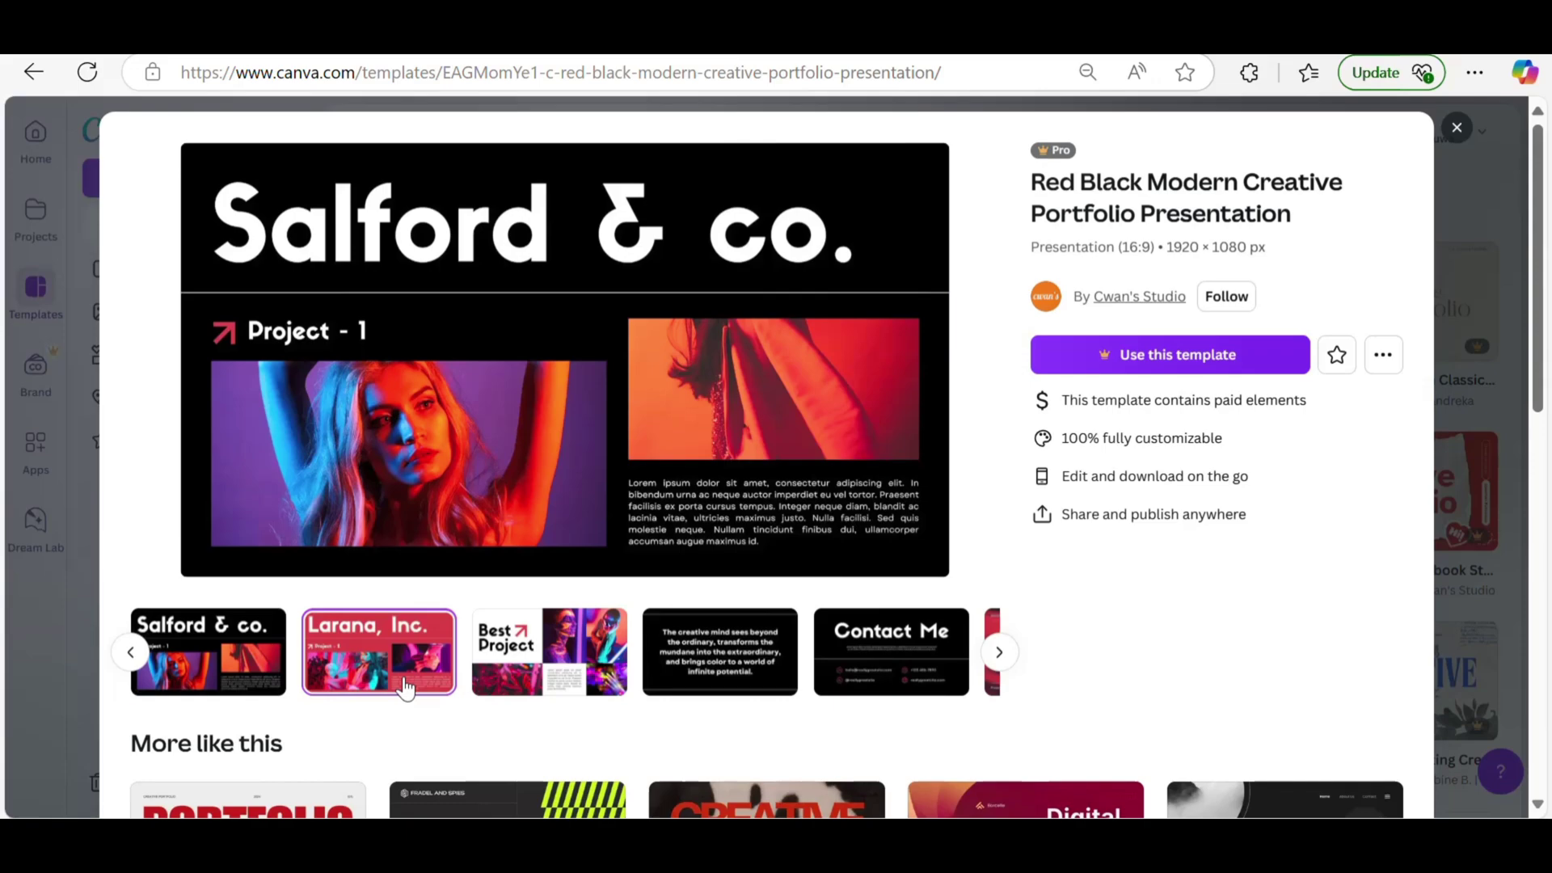
scroll(725, 450, "down", 5)
- Review the Maroon template's slides through The Process, then customize it as a new design
key("alt+Left")
left_click(611, 715)
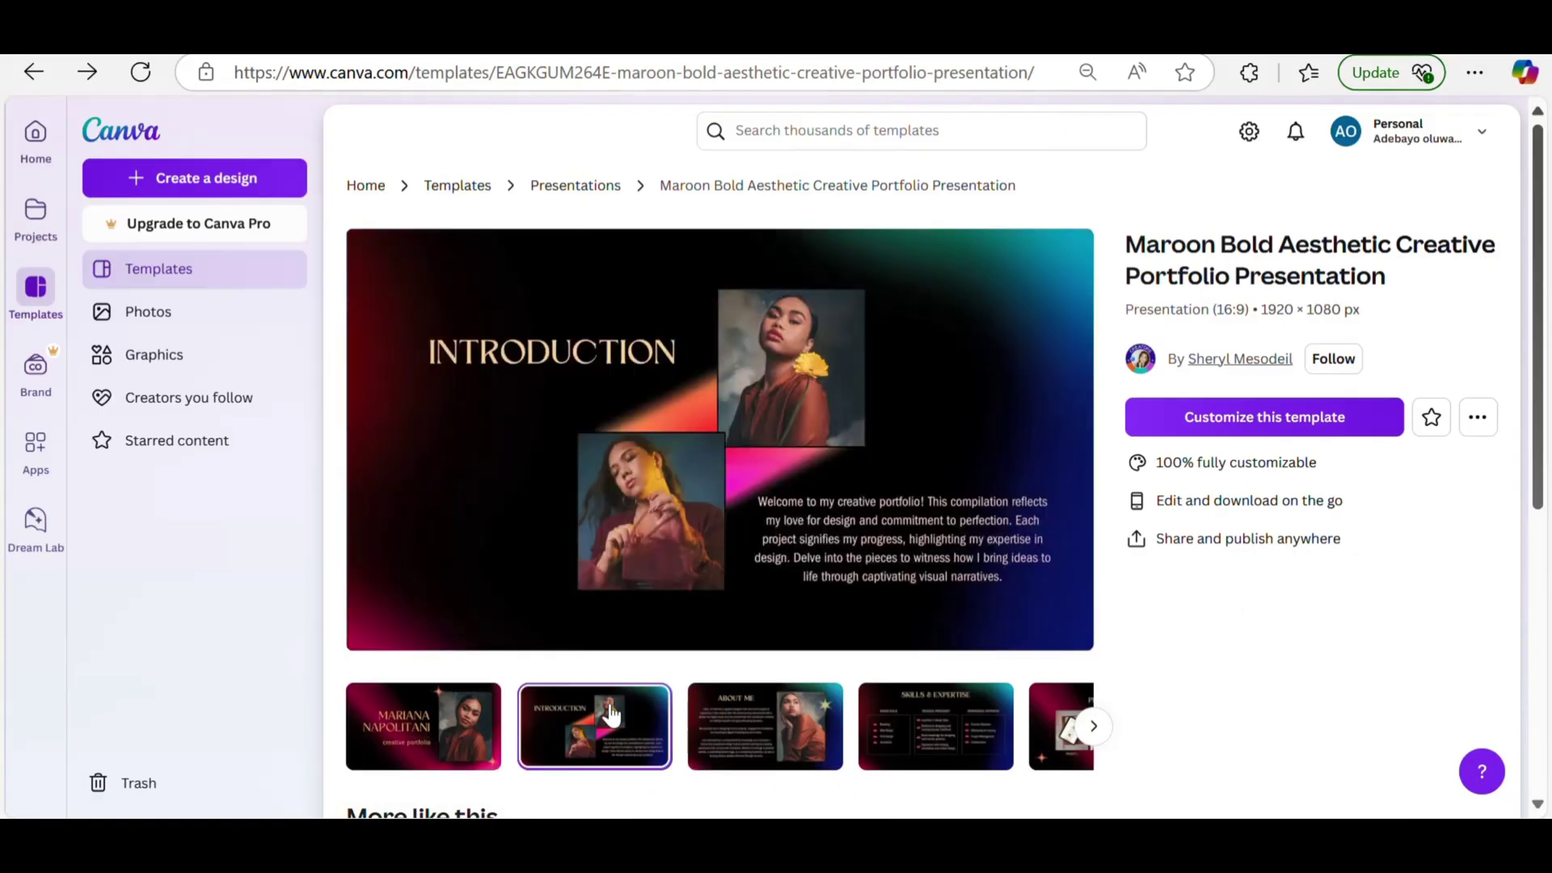
left_click(788, 731)
left_click(922, 751)
left_click(922, 756)
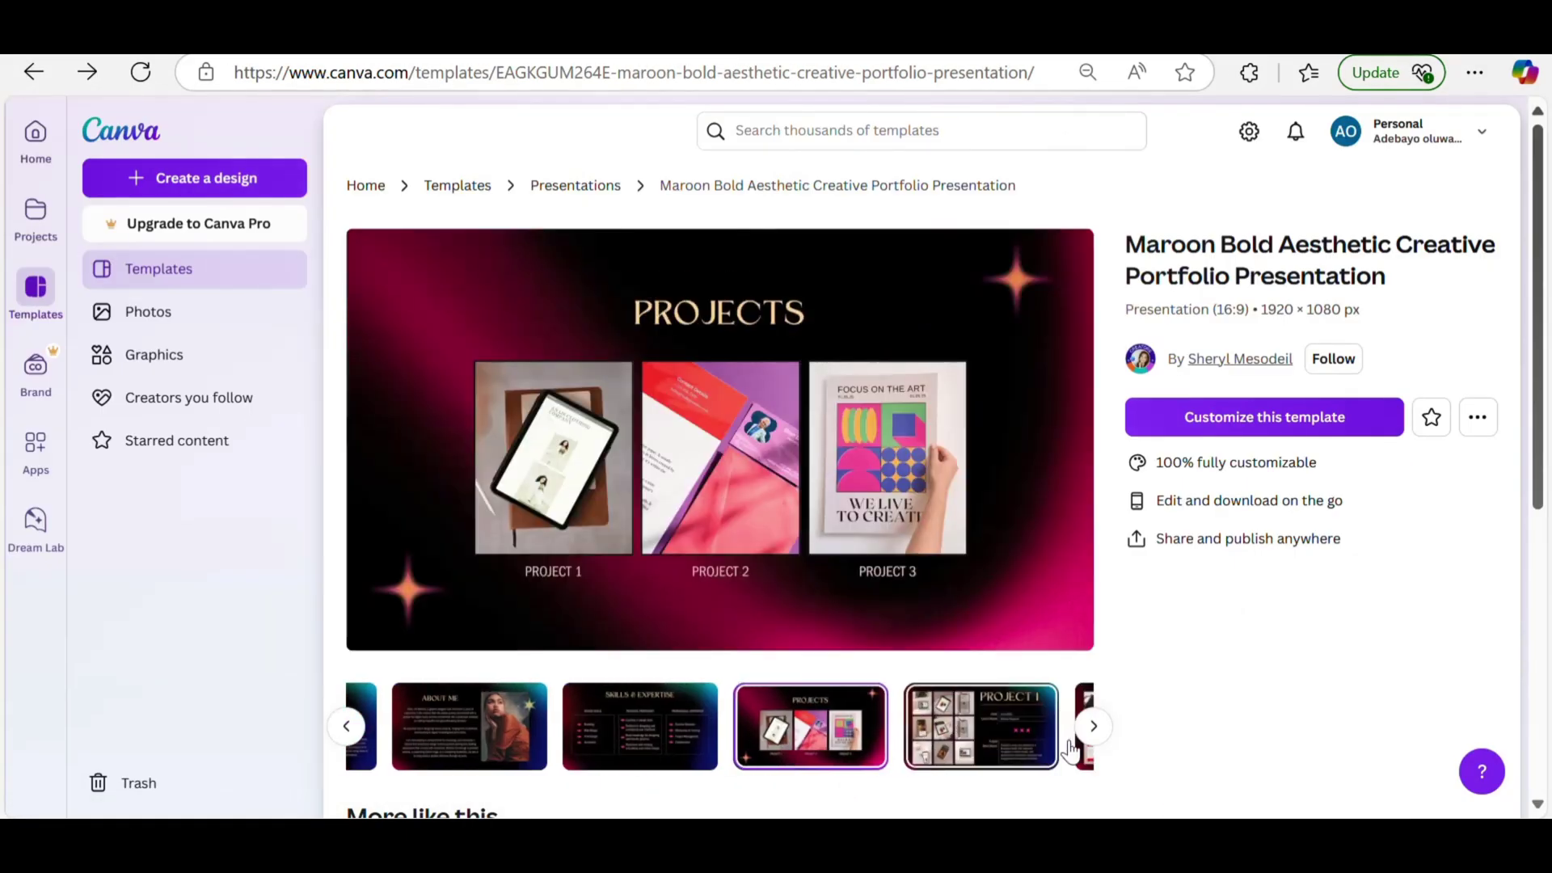
left_click(998, 728)
left_click(1000, 727)
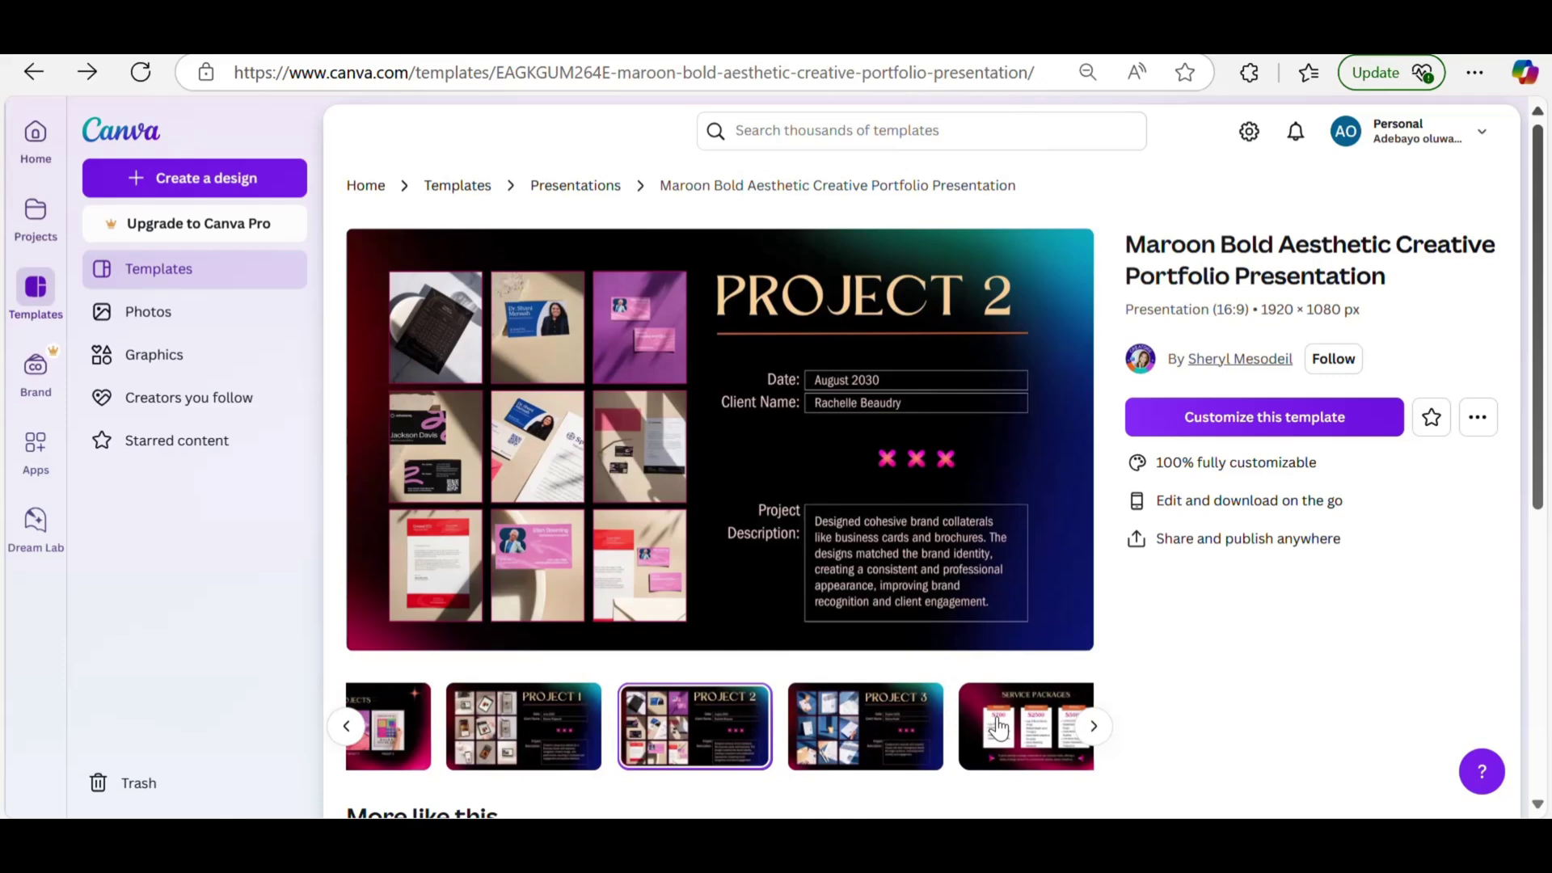
left_click(926, 748)
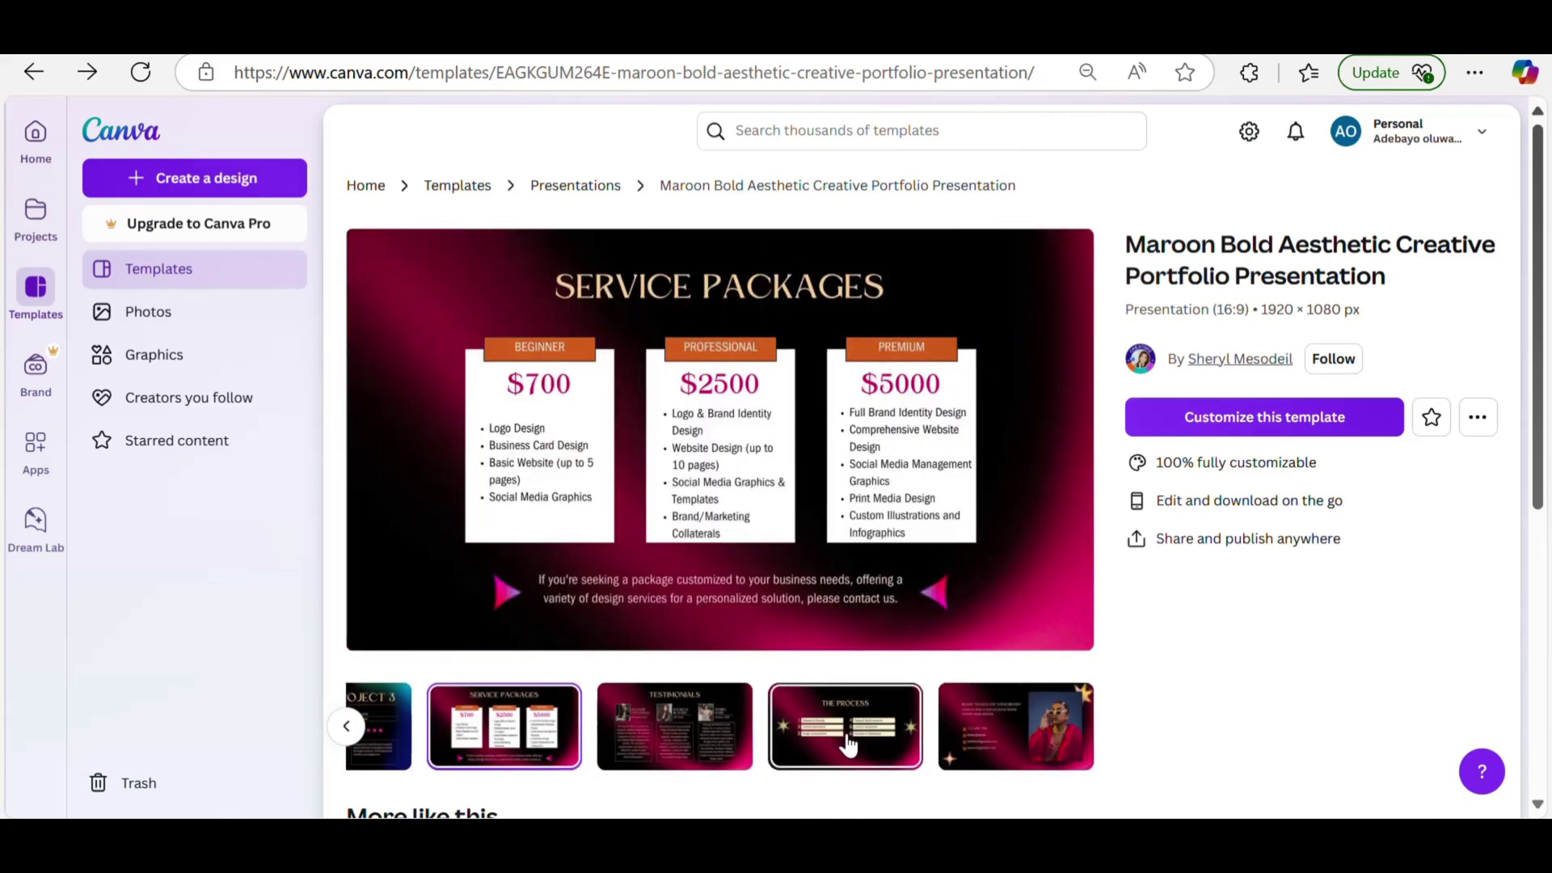
left_click(848, 744)
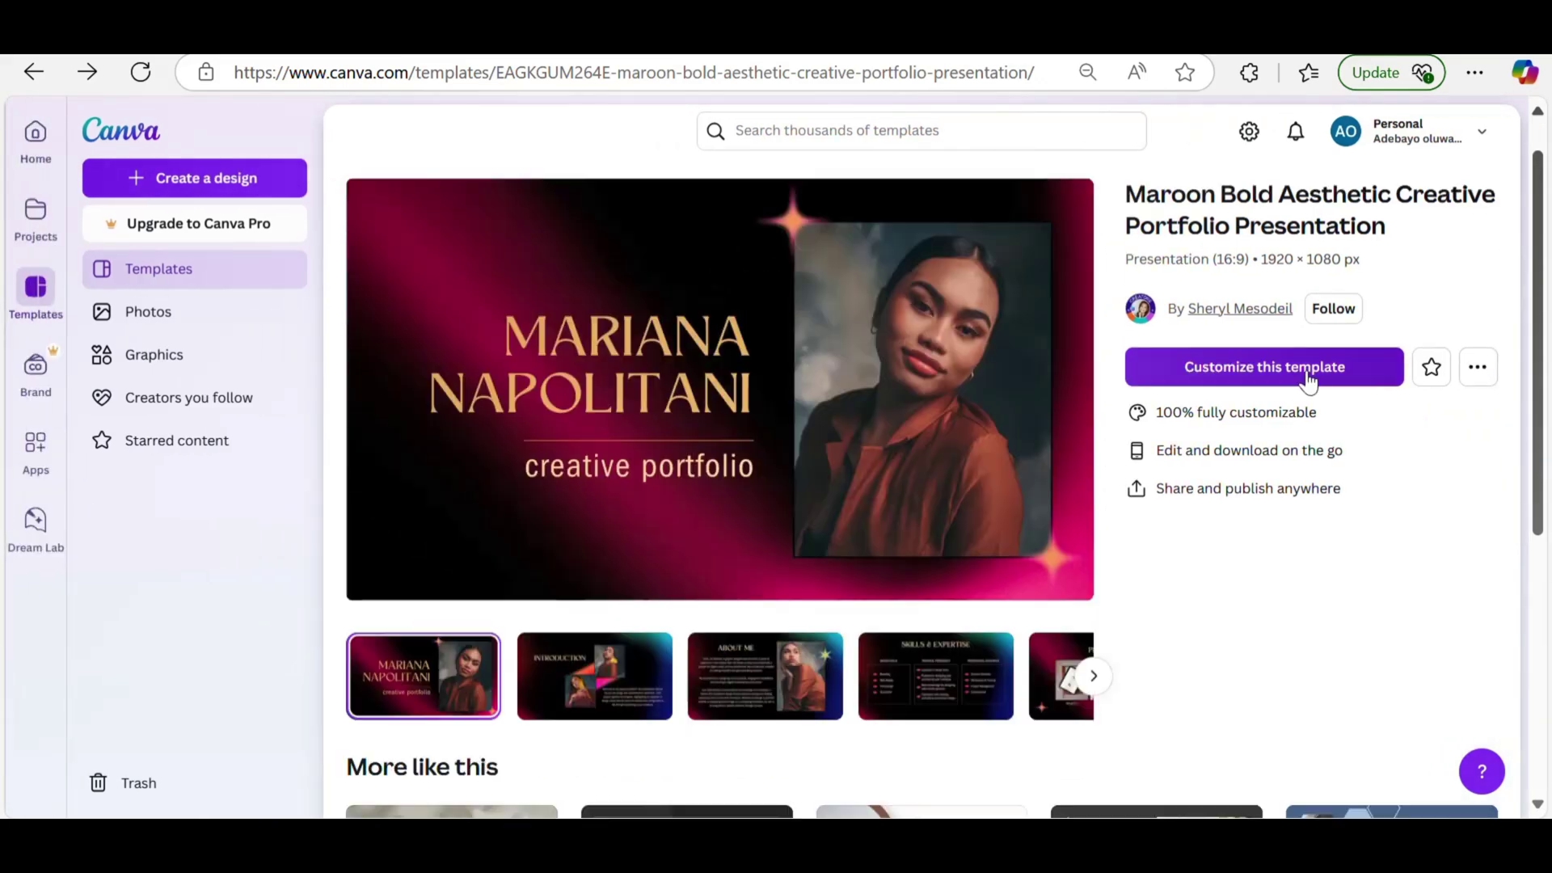
left_click(1309, 377)
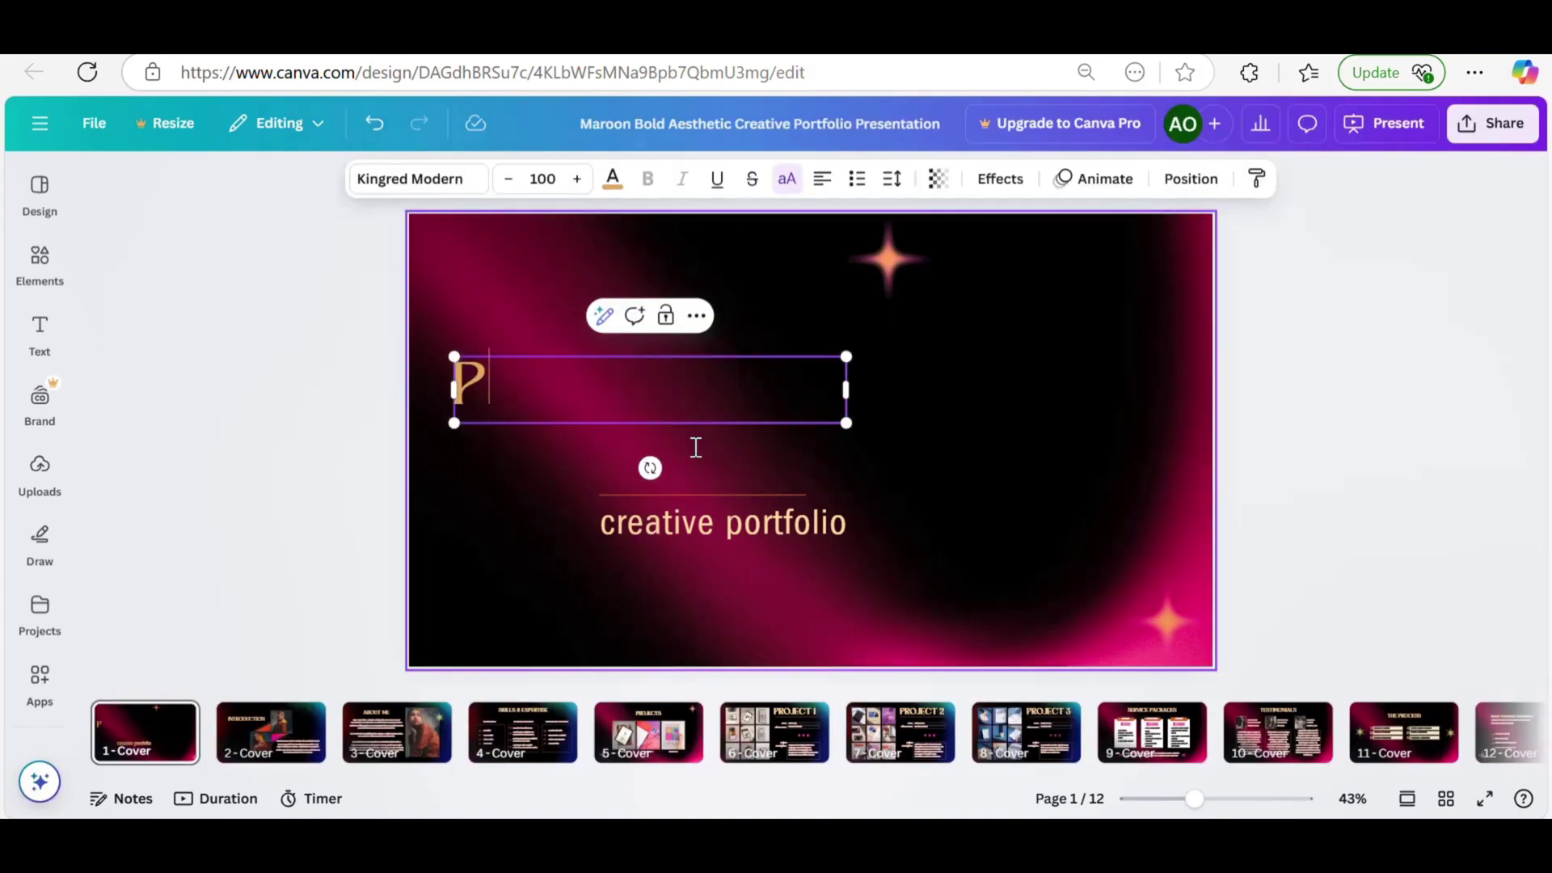
- Change the cover title to PORTFOLIO in all caps
type("OR")
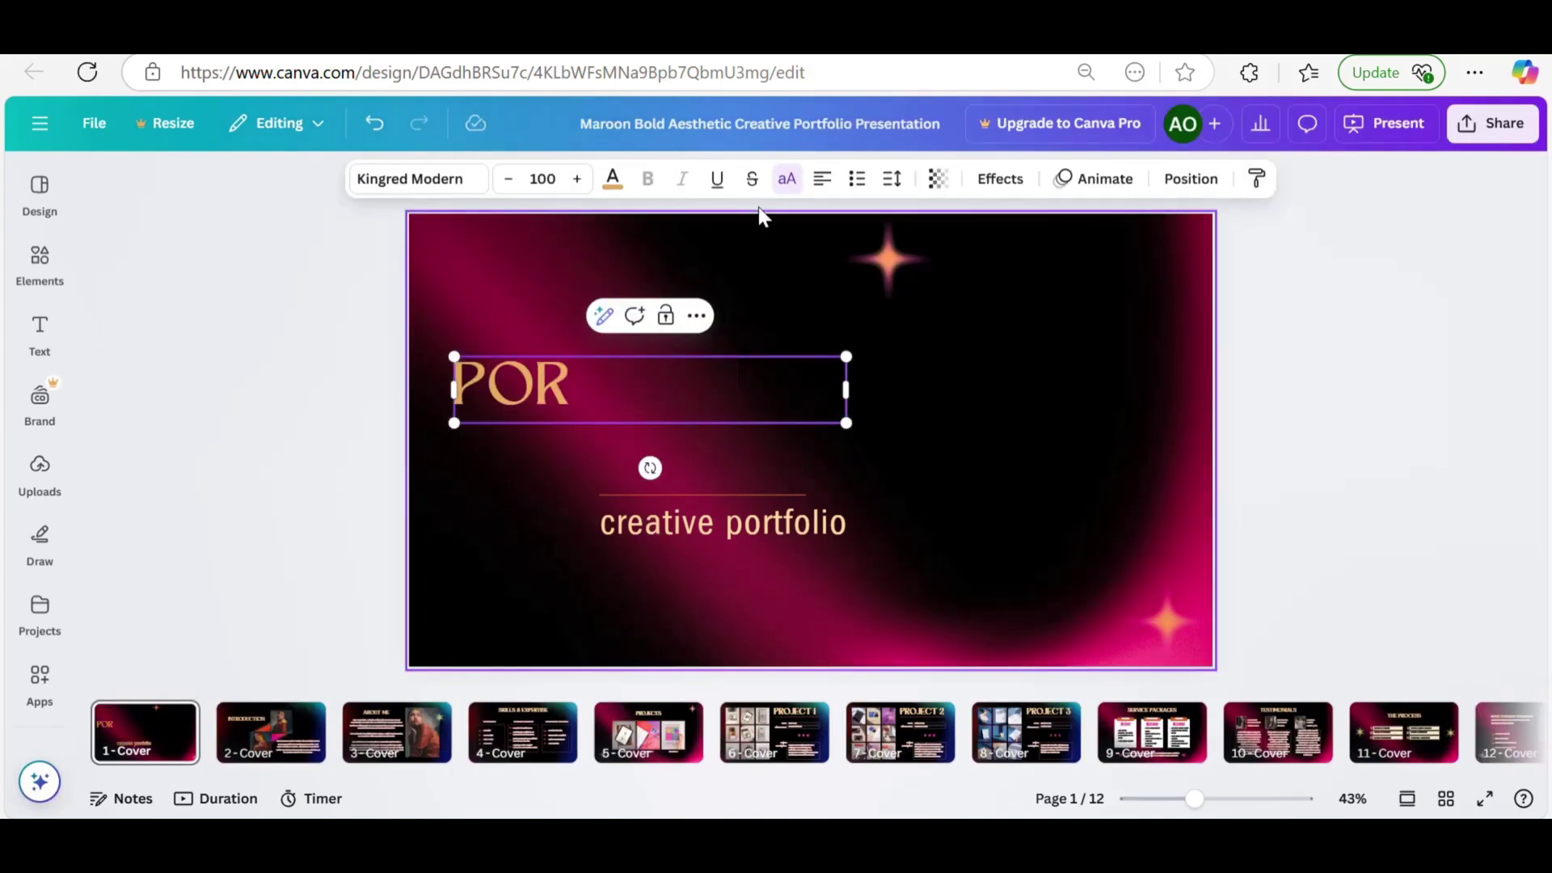
left_click(787, 179)
left_click(787, 179)
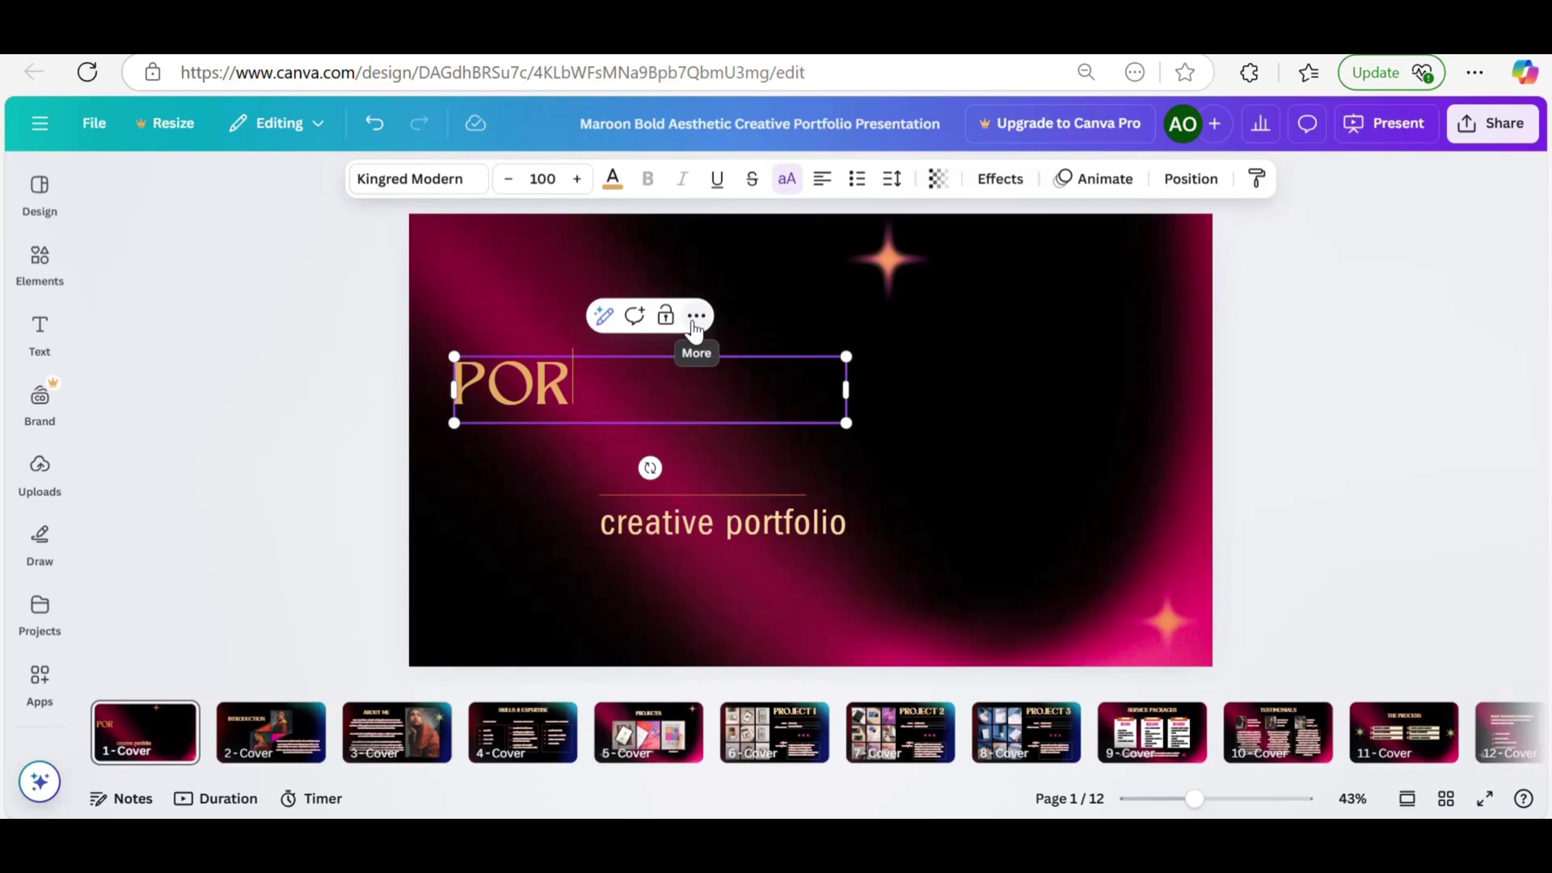
type("TFOLIO")
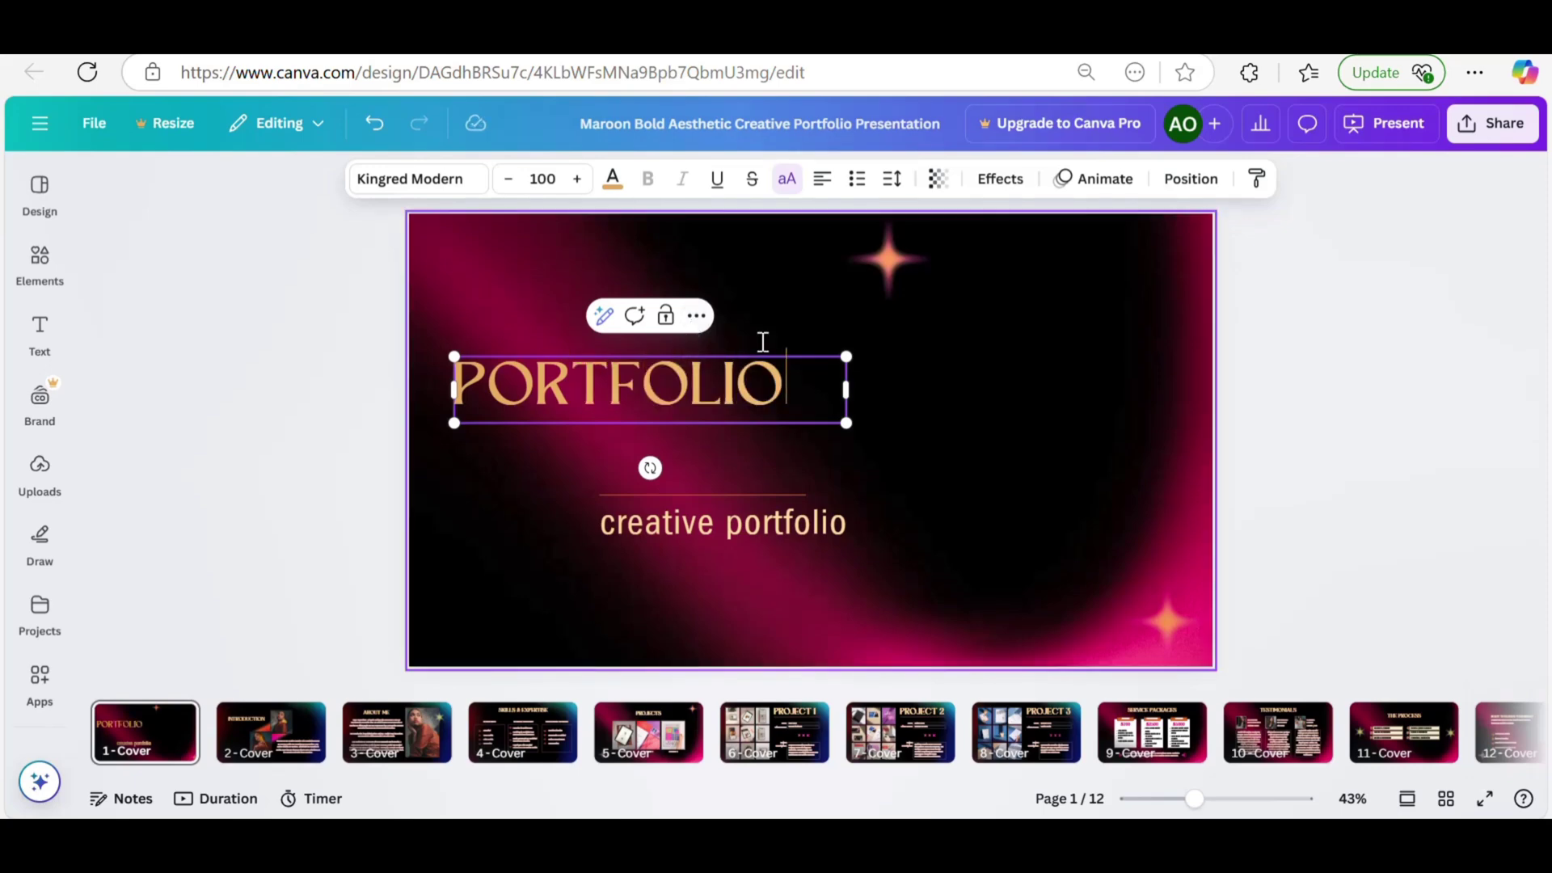
left_click(1191, 179)
- Replace the subtitle with the presenter's name, centre-aligned in the middle of the page
triple_click(635, 522)
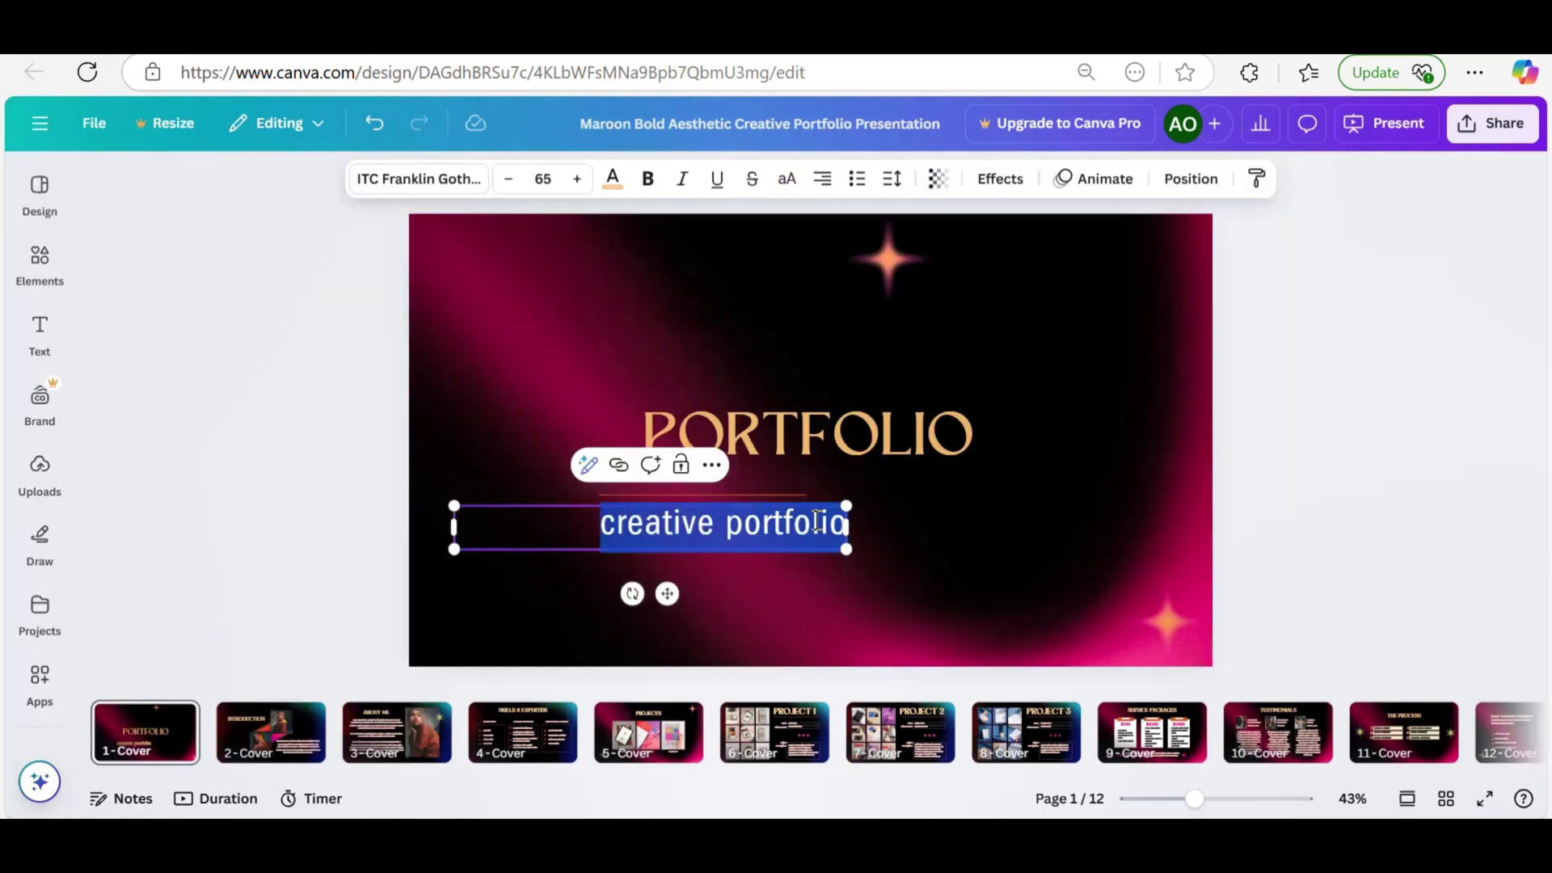
type("Seyi Adebayo")
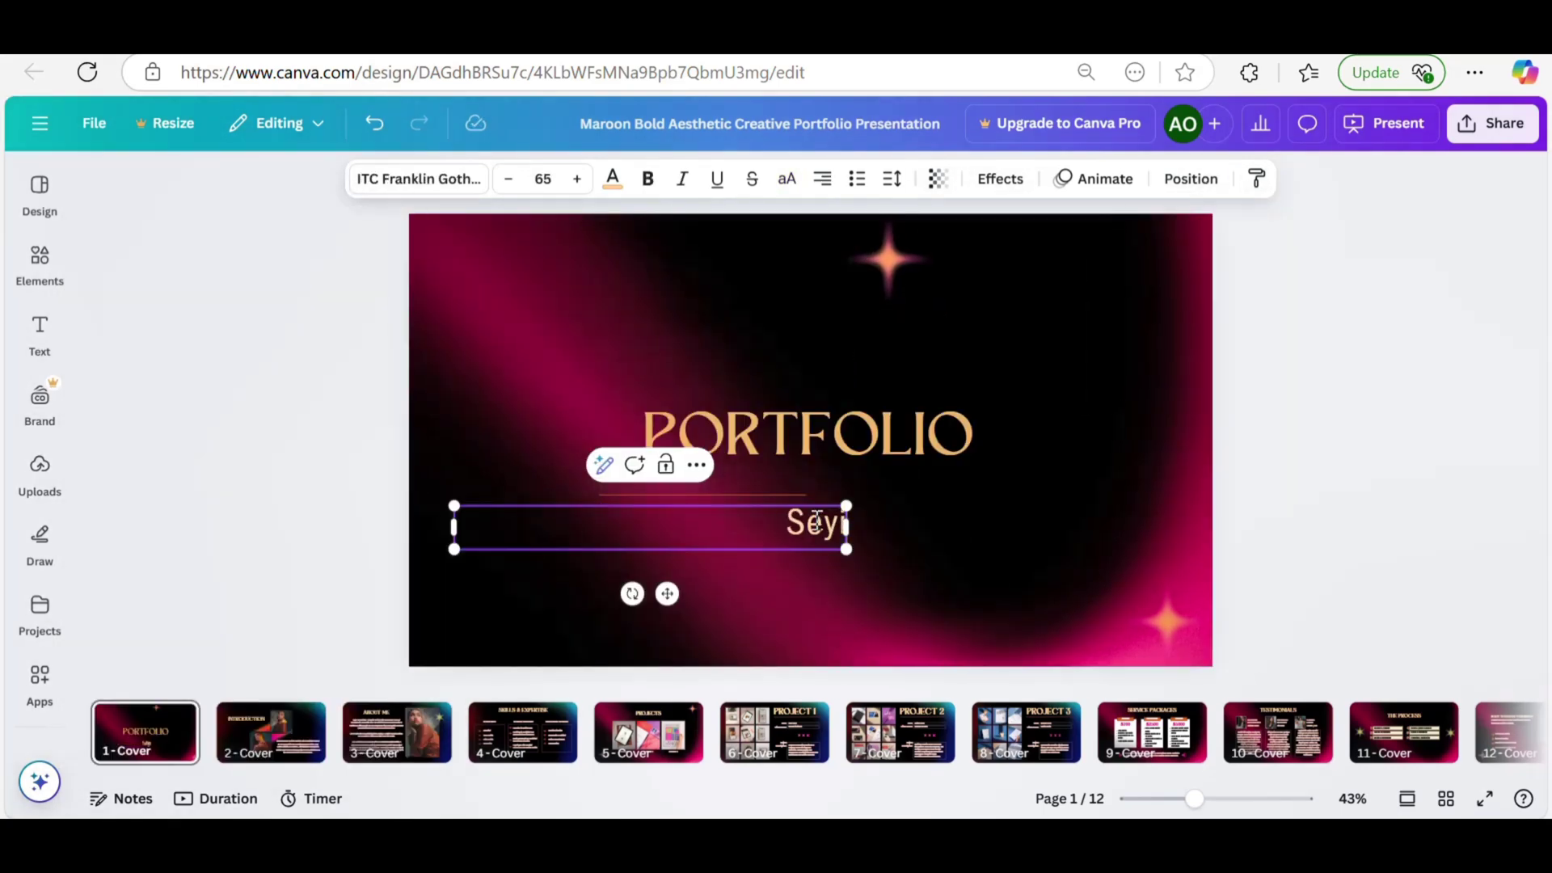
triple_click(783, 524)
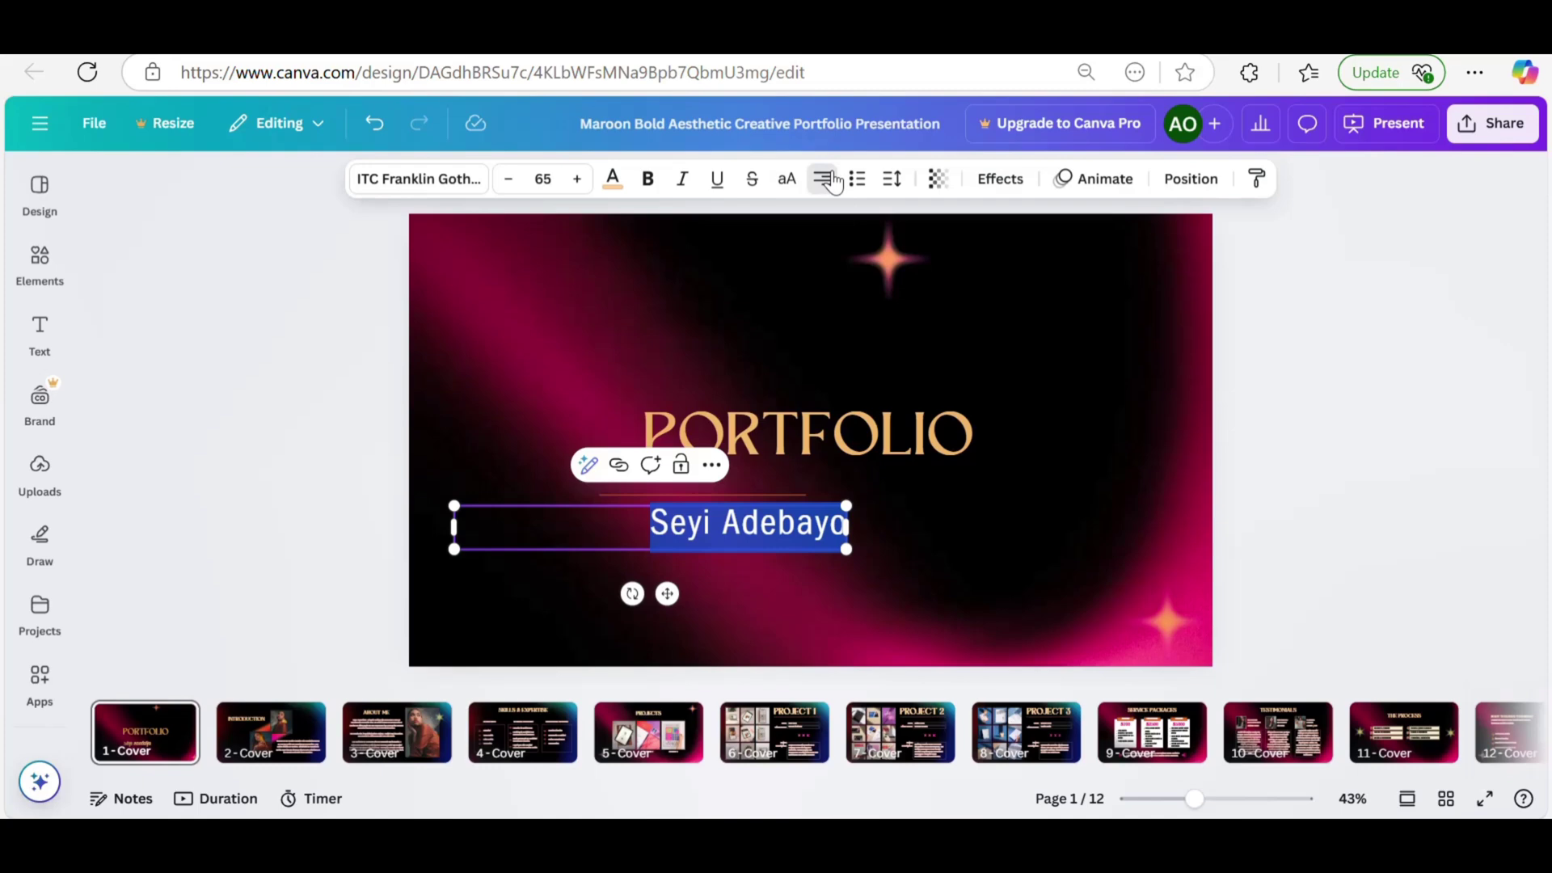
left_click(822, 179)
left_click(823, 179)
left_click_drag(667, 594, 835, 597)
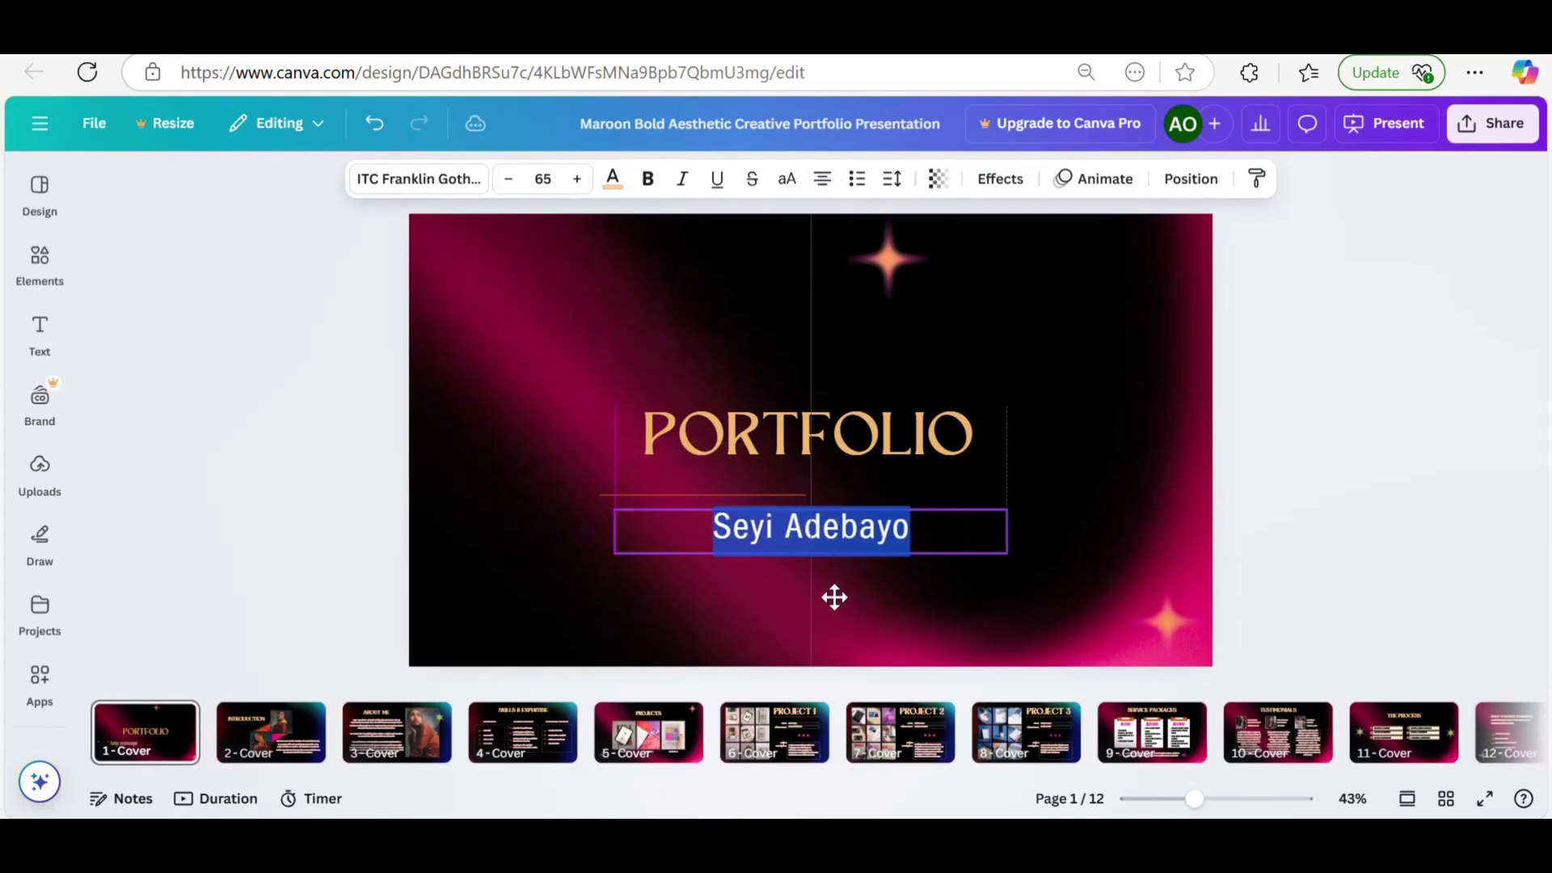
left_click(1316, 478)
- Enlarge the PORTFOLIO title to size 133 on one line, centred on the page
left_click(809, 436)
left_click(579, 178)
left_click(579, 179)
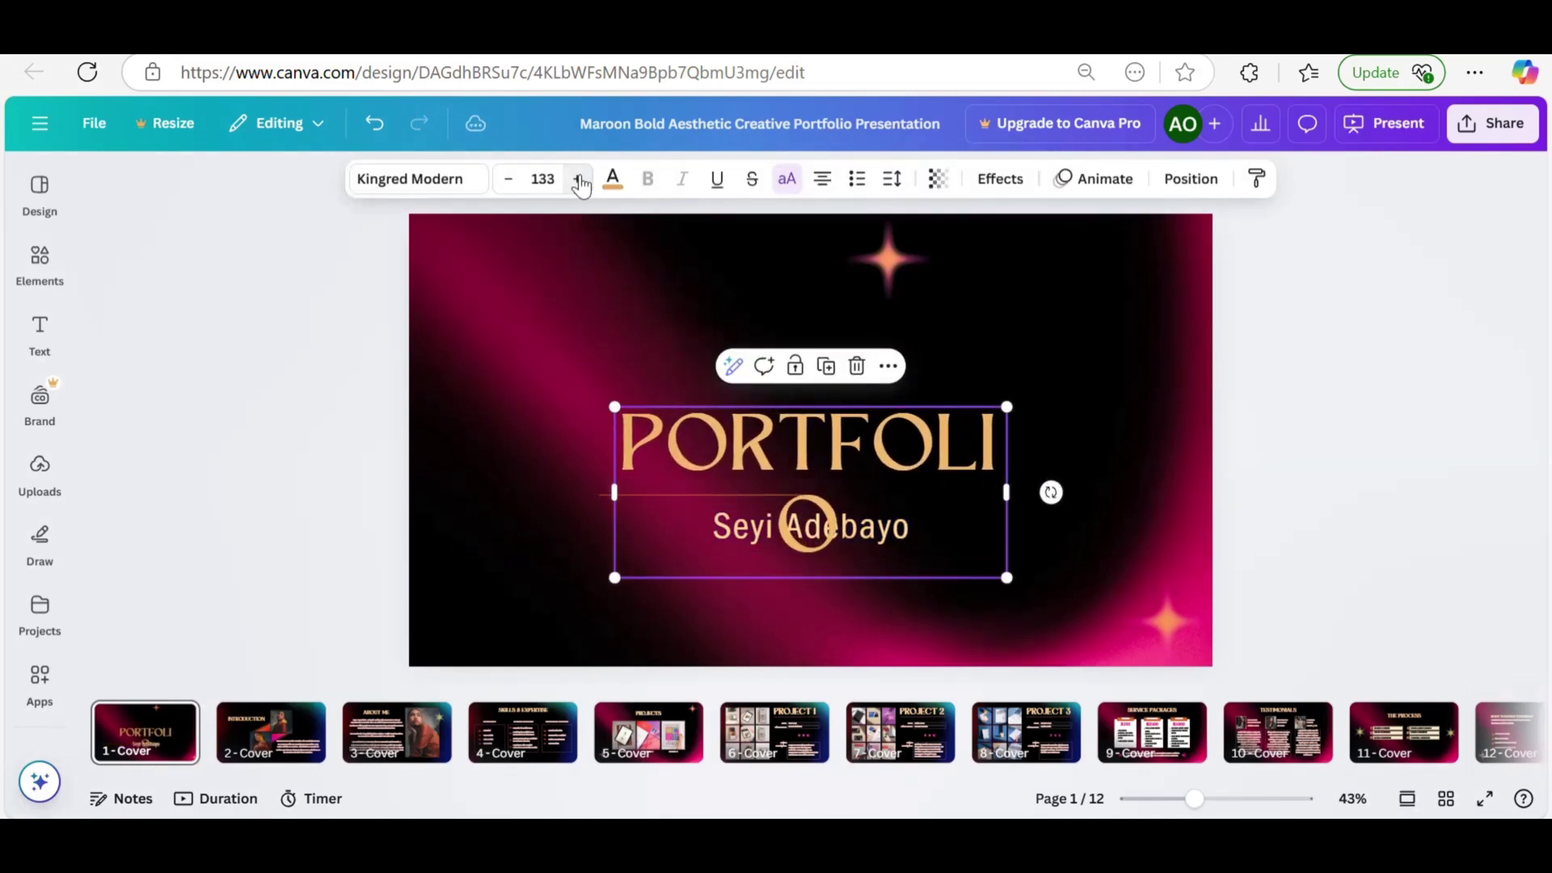
left_click_drag(1008, 494, 1119, 494)
left_click(1191, 179)
left_click(162, 520)
left_click(323, 520)
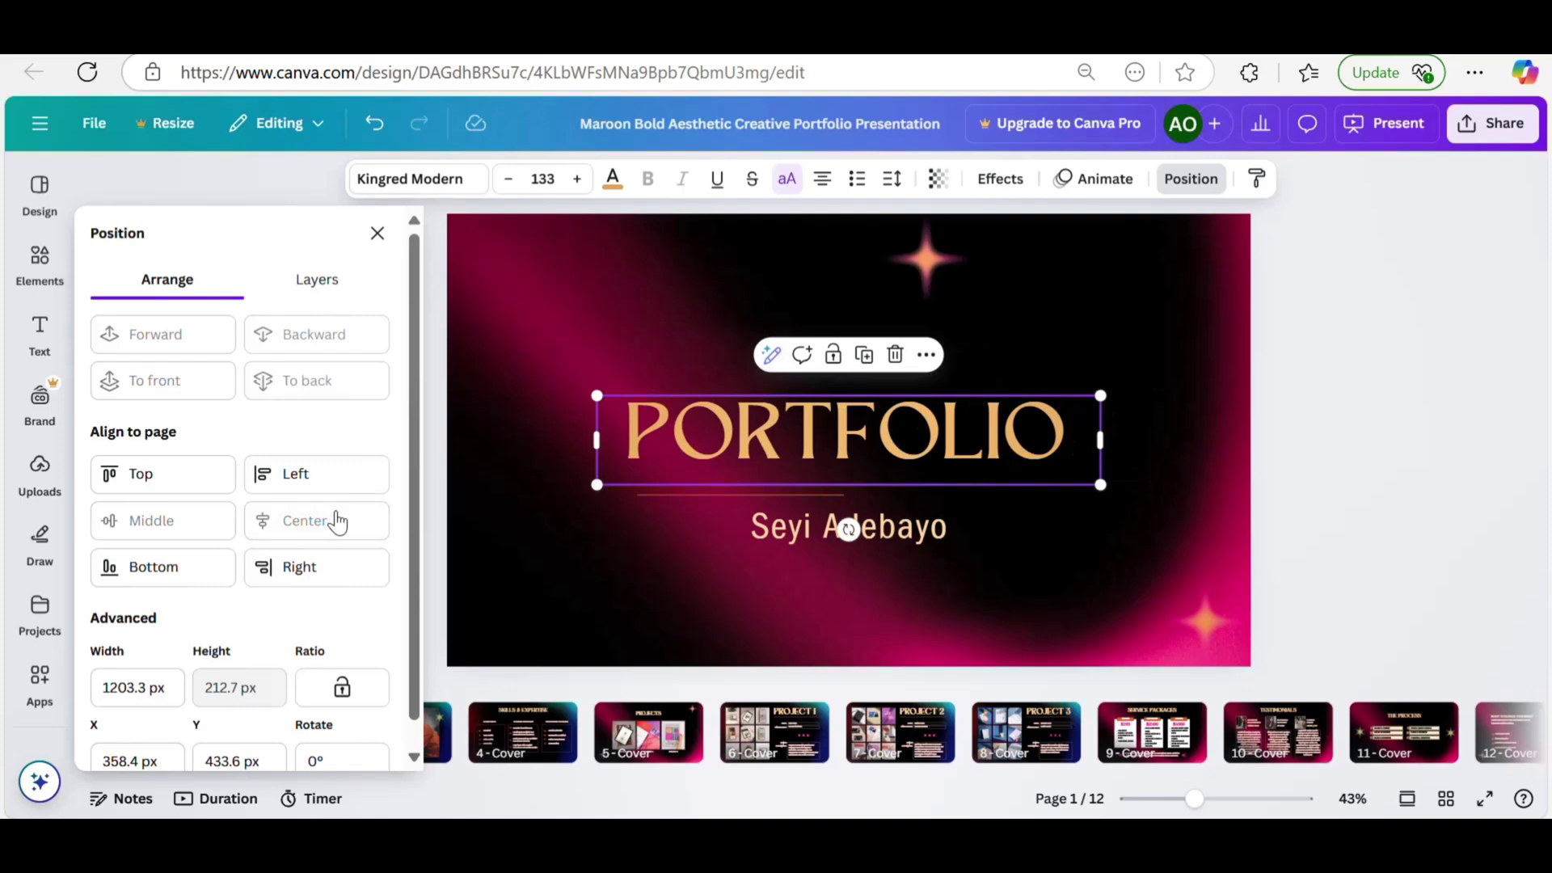
left_click(1350, 481)
- Move the sparkle star beside the top-left of the PORTFOLIO title
left_click_drag(889, 258, 463, 240)
left_click(1362, 274)
scroll(1108, 323, "down", 2)
left_click(1107, 323)
right_click(1109, 324)
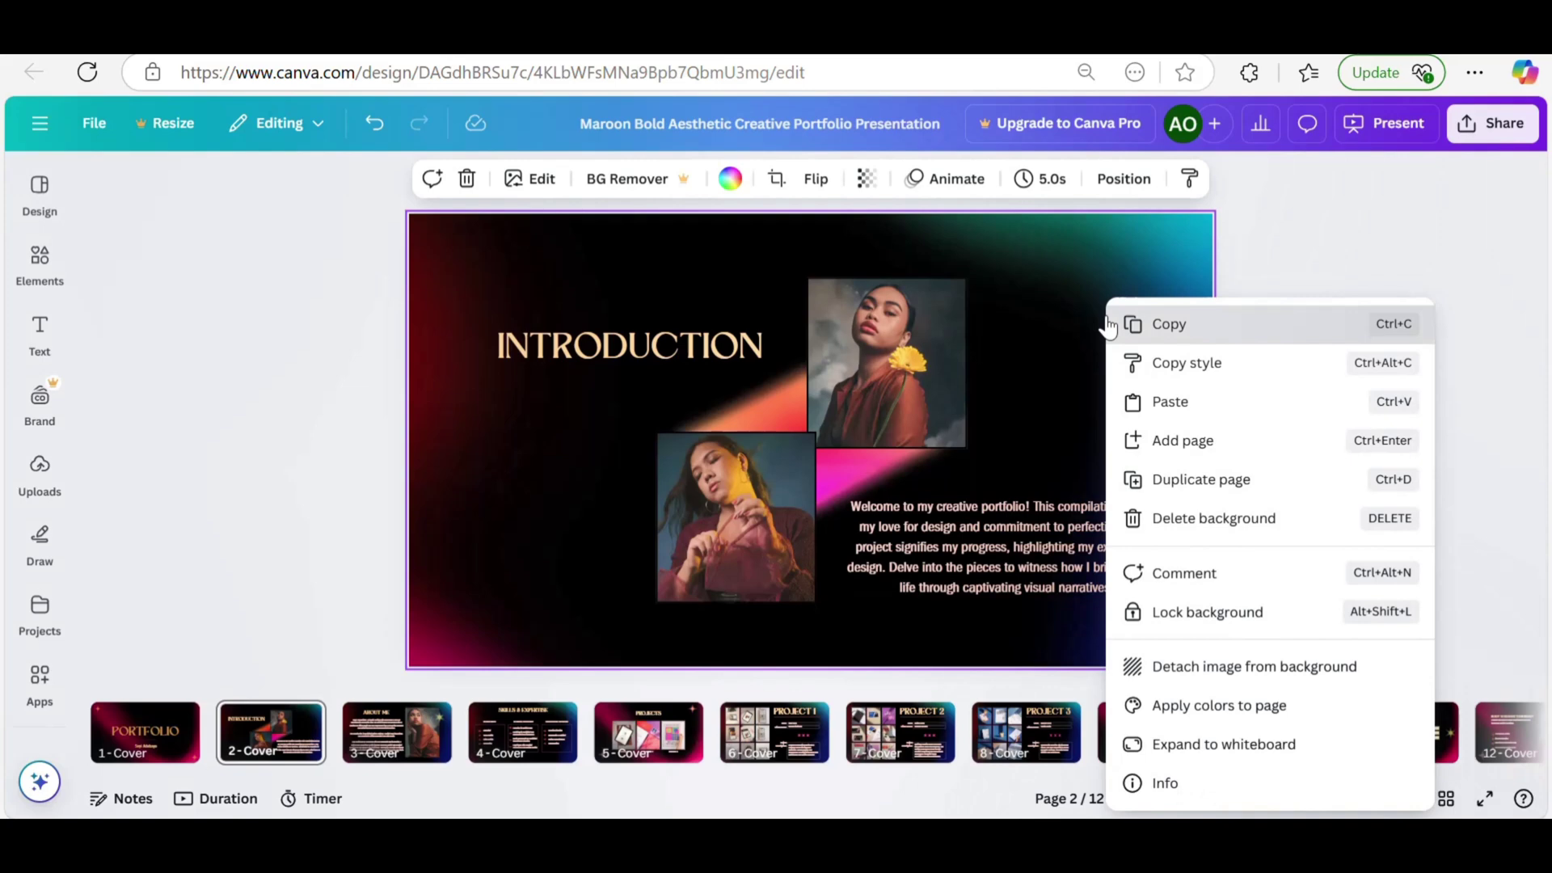
left_click(1054, 282)
double_click(1053, 281)
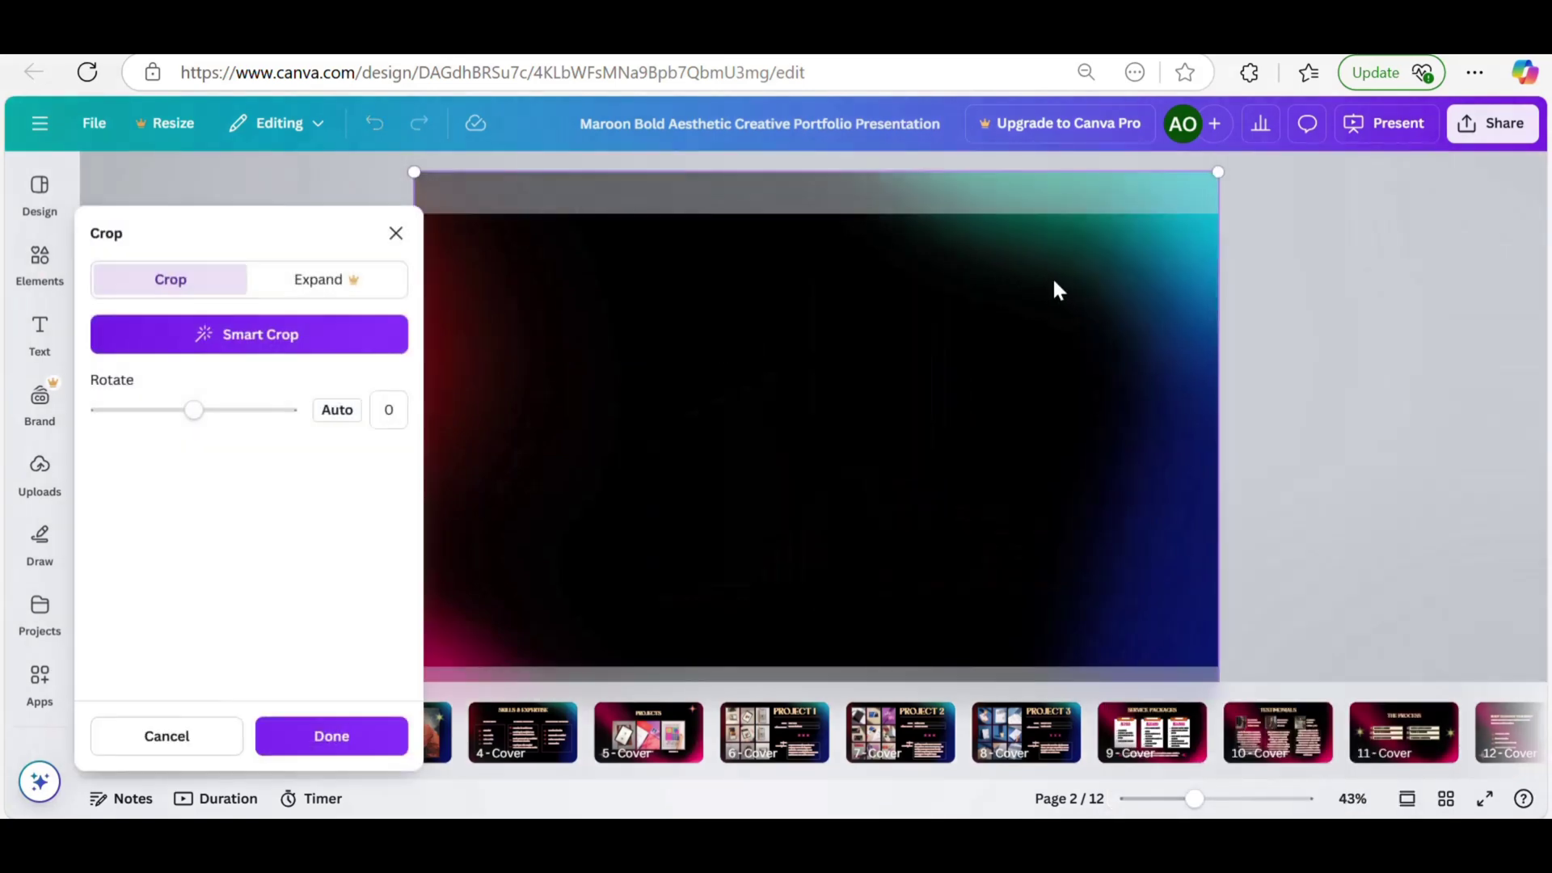
right_click(1043, 205)
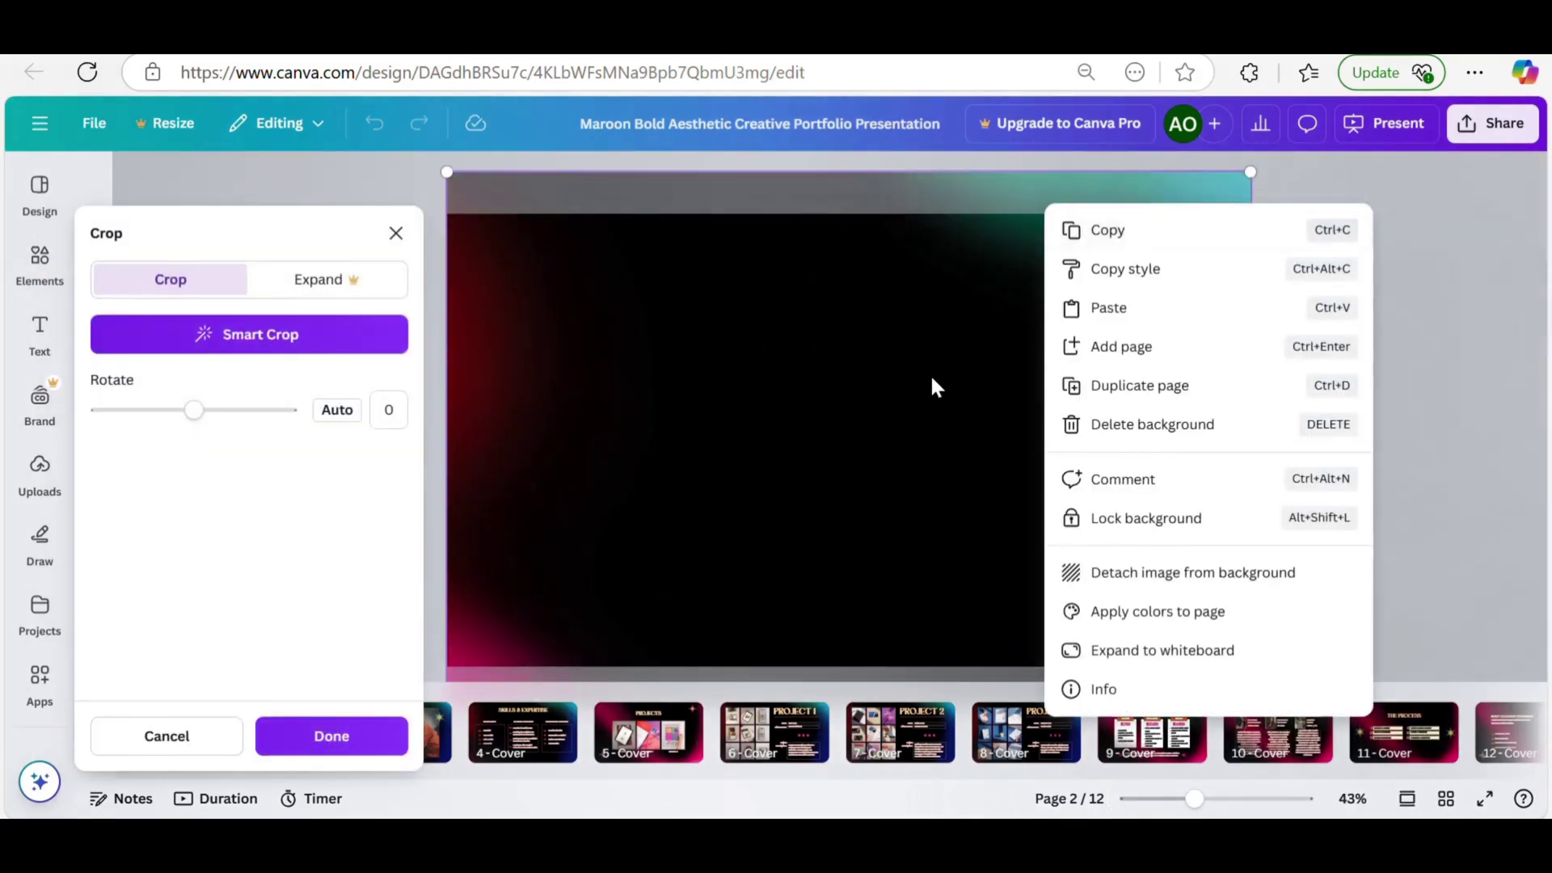
left_click(930, 380)
left_click_drag(929, 376, 935, 502)
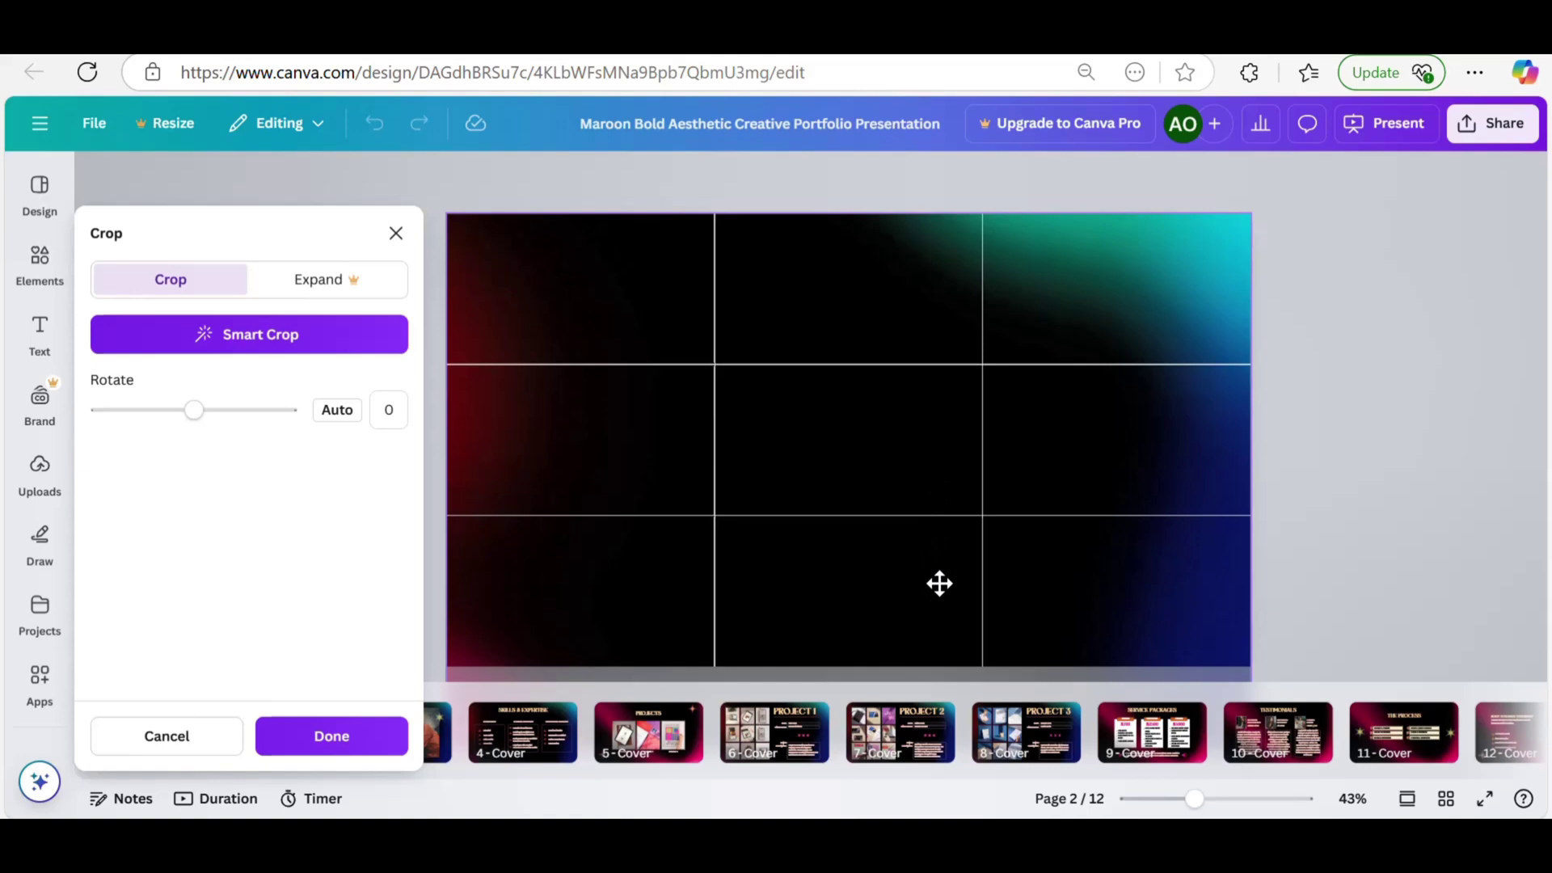
left_click_drag(940, 584, 942, 481)
right_click(942, 481)
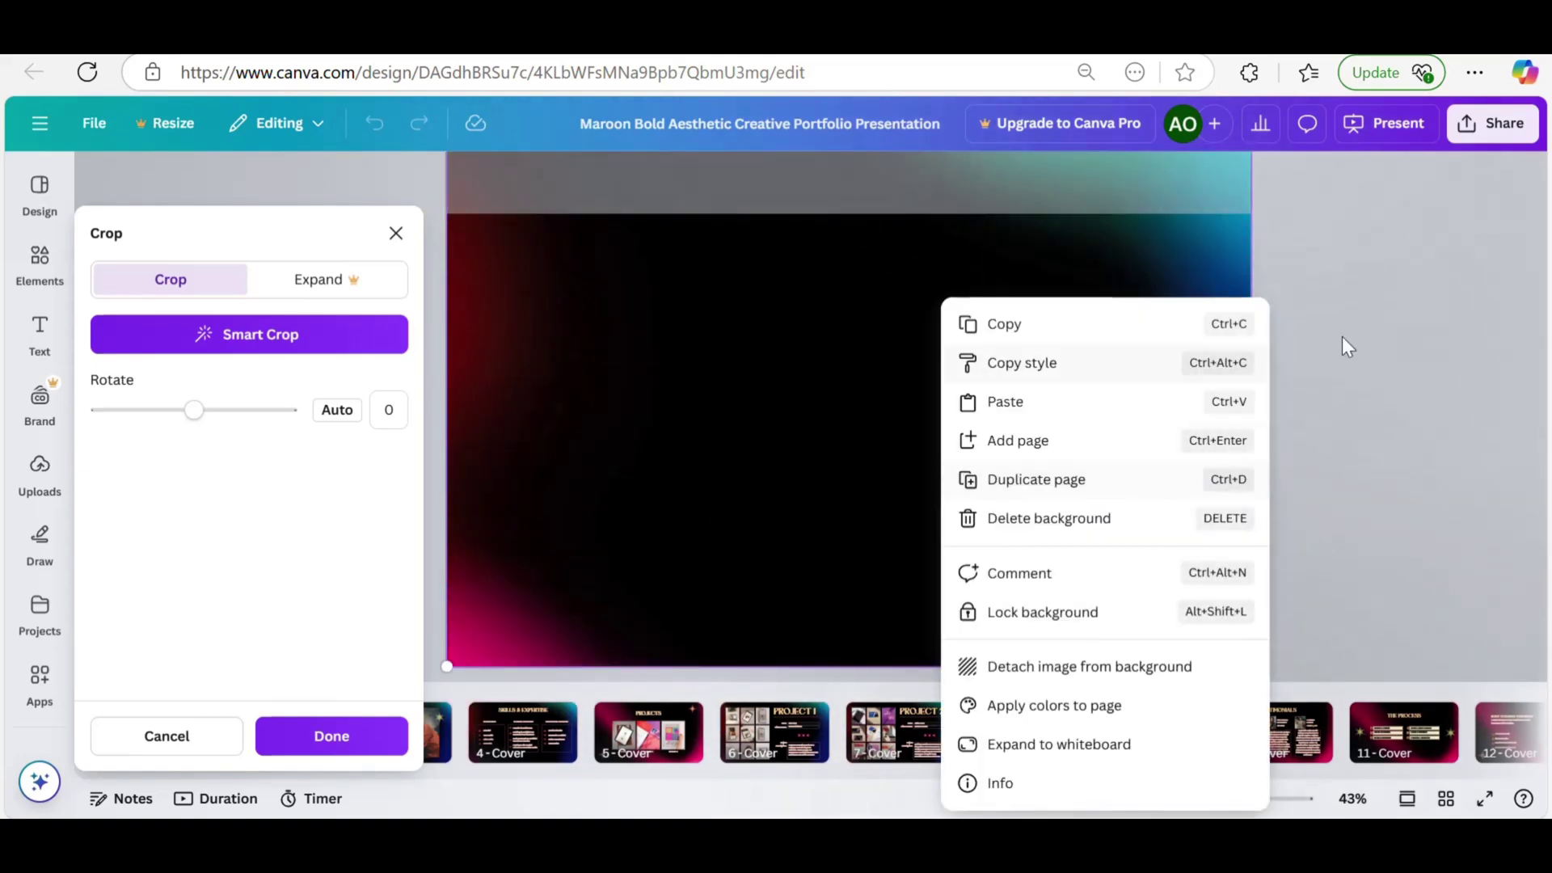
left_click(1392, 330)
left_click(1390, 328)
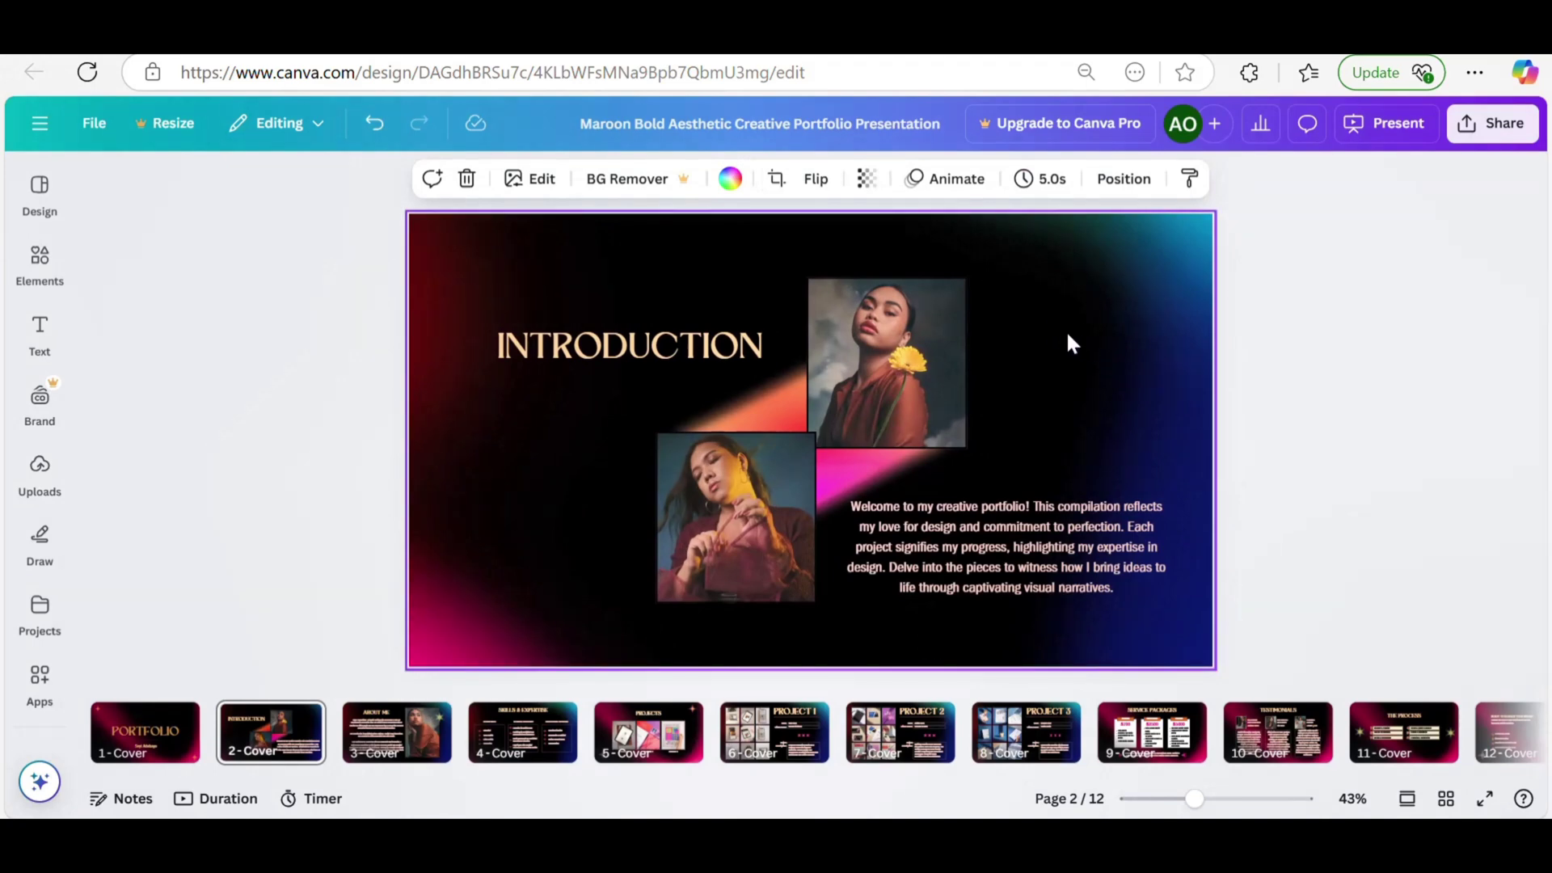
- Delete the Introduction slide and retitle About Me as 'Hello', in normal case and left-aligned
key("Delete")
left_click(730, 289)
double_click(732, 293)
type("H")
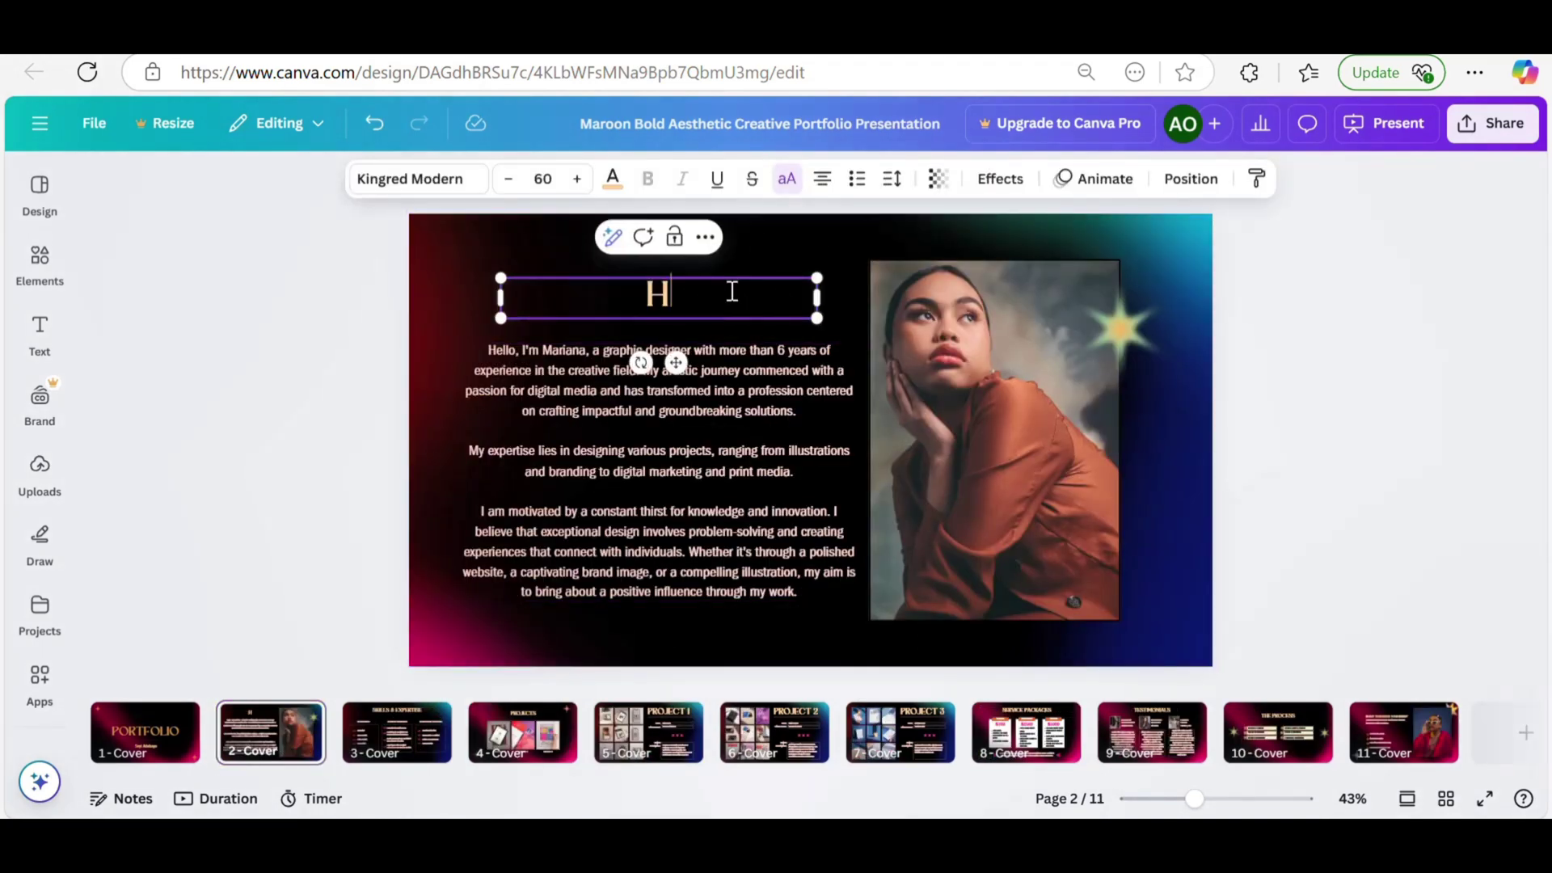
type("ELLO")
left_click(794, 180)
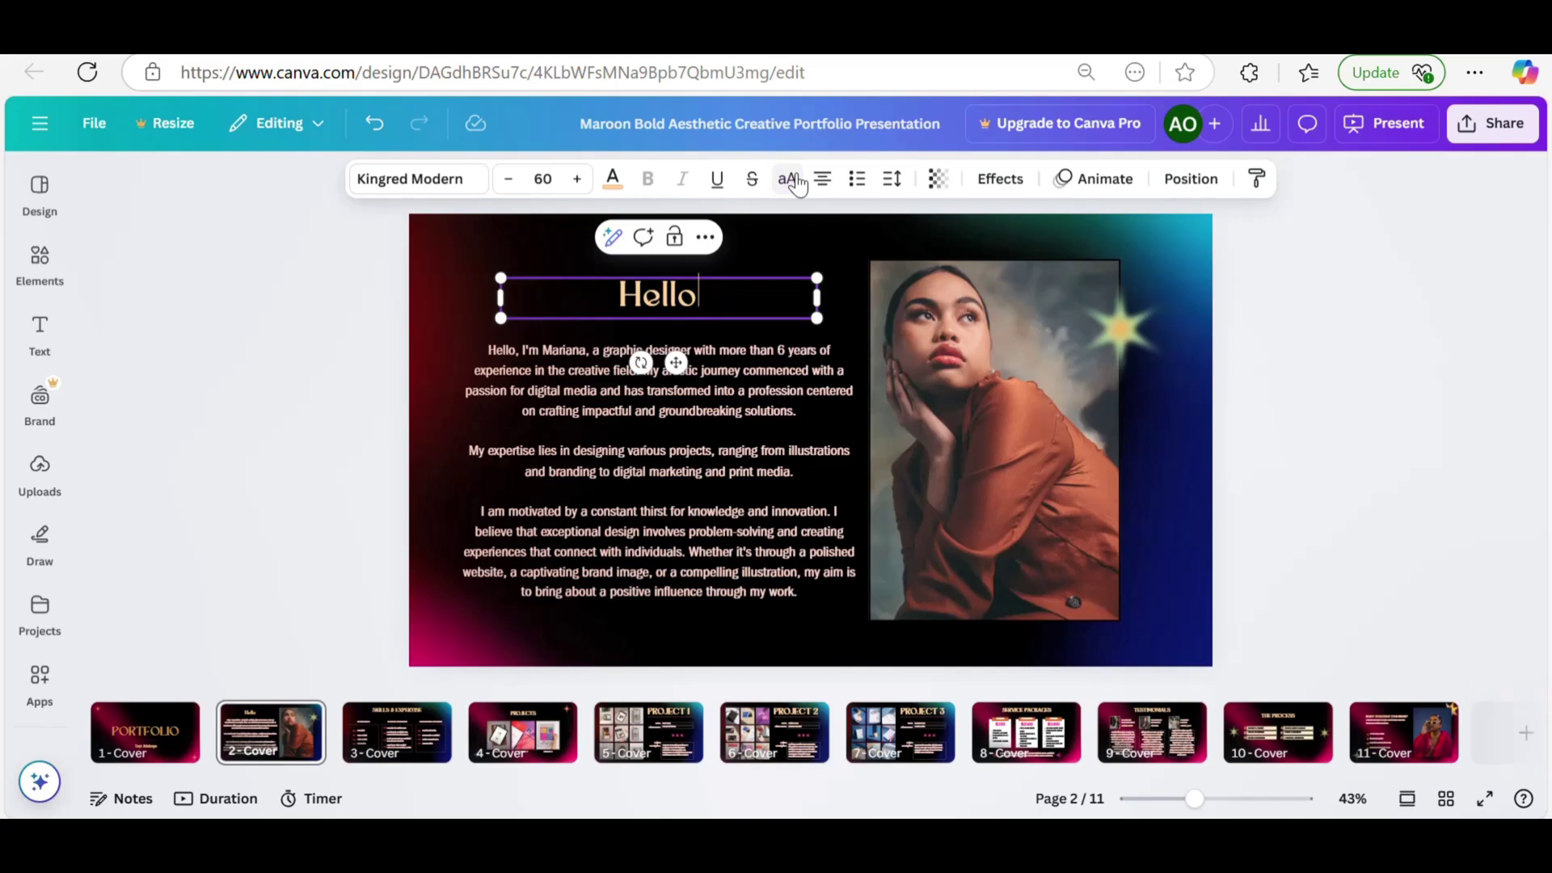
left_click(833, 181)
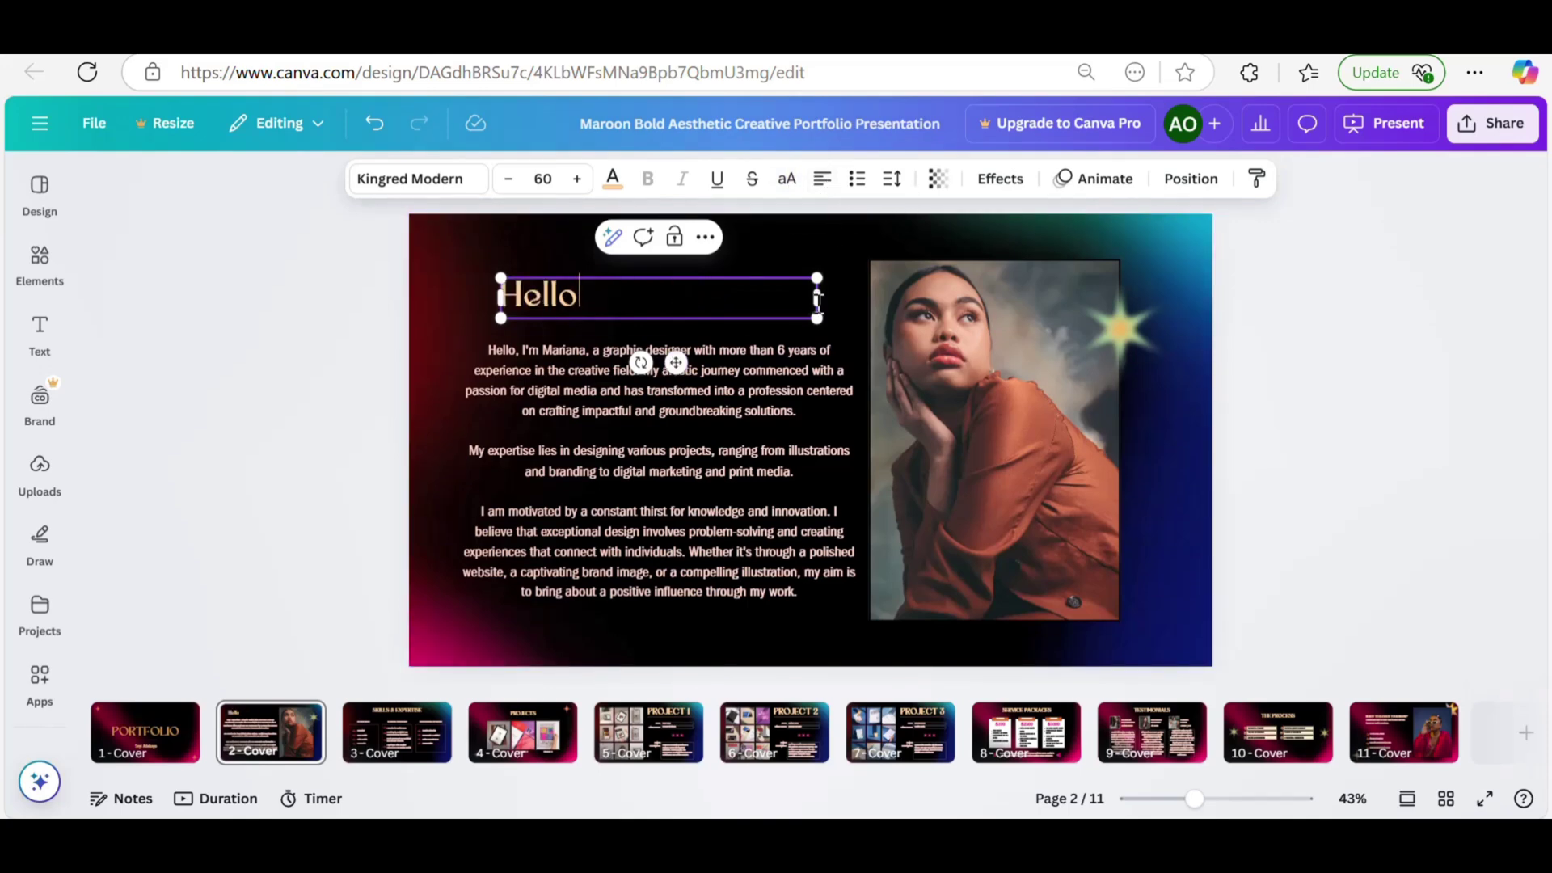
- Set the body text font to DM Sans after trying Poppins, Open Sans and Garet
left_click(793, 380)
left_click(453, 179)
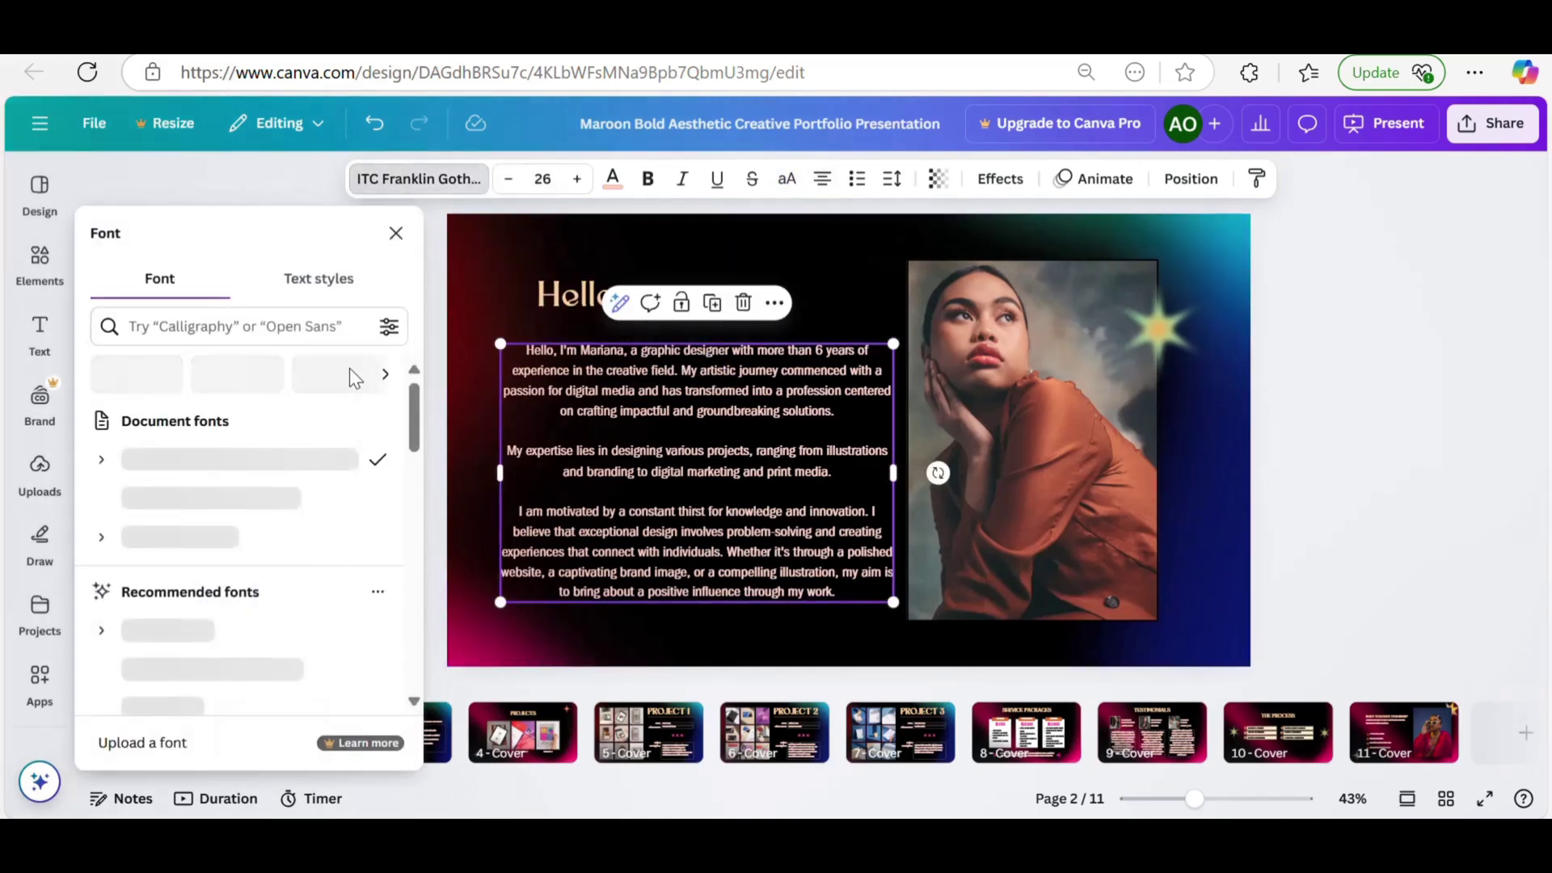
scroll(208, 443, "down", 4)
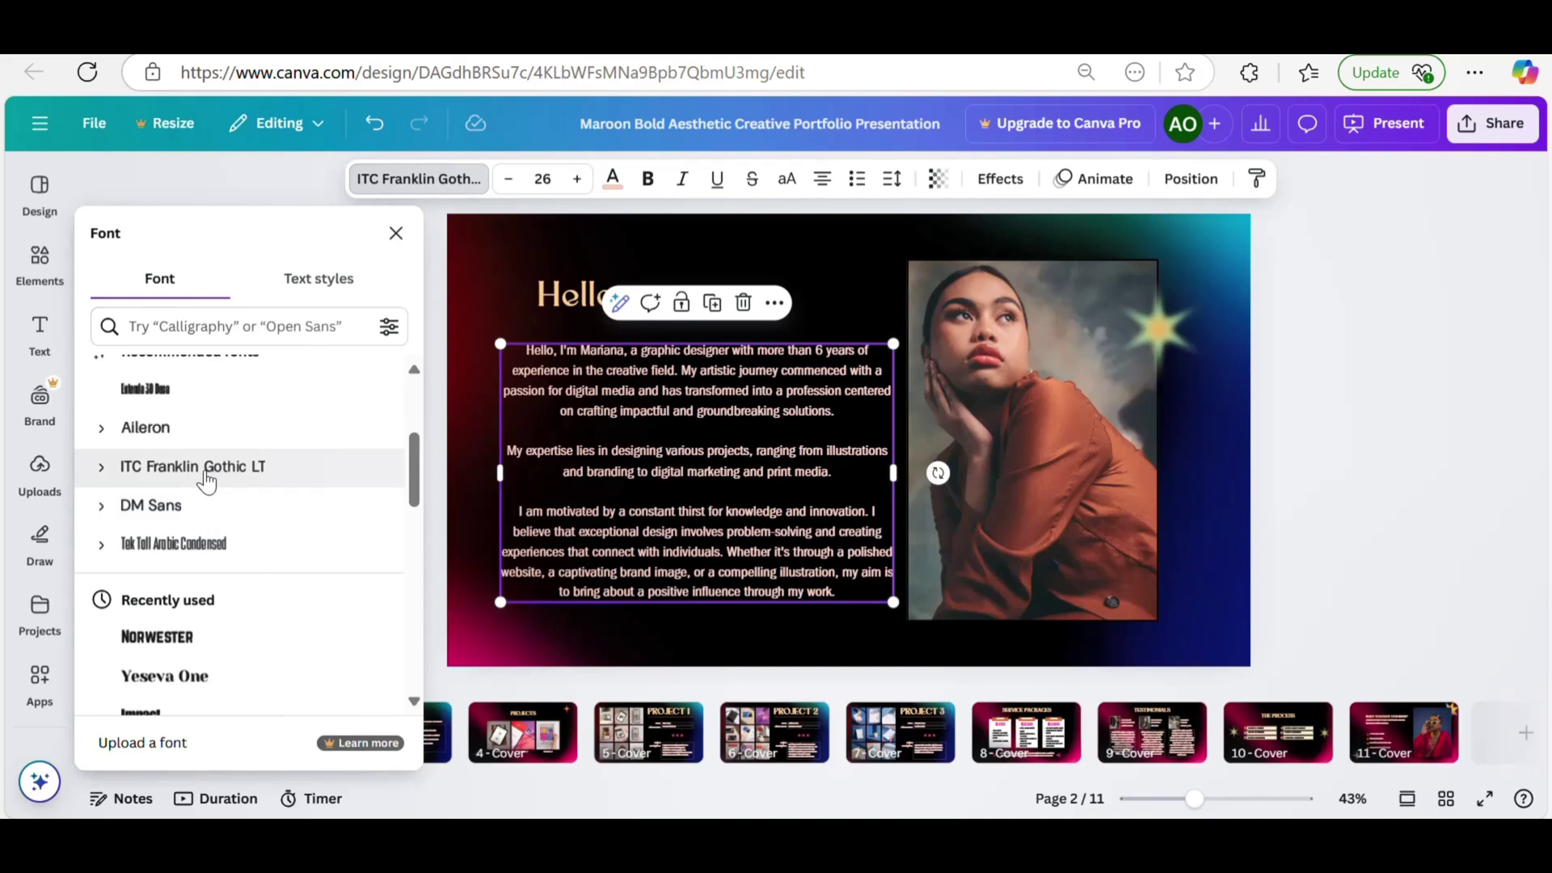
left_click(207, 508)
scroll(206, 513, "down", 5)
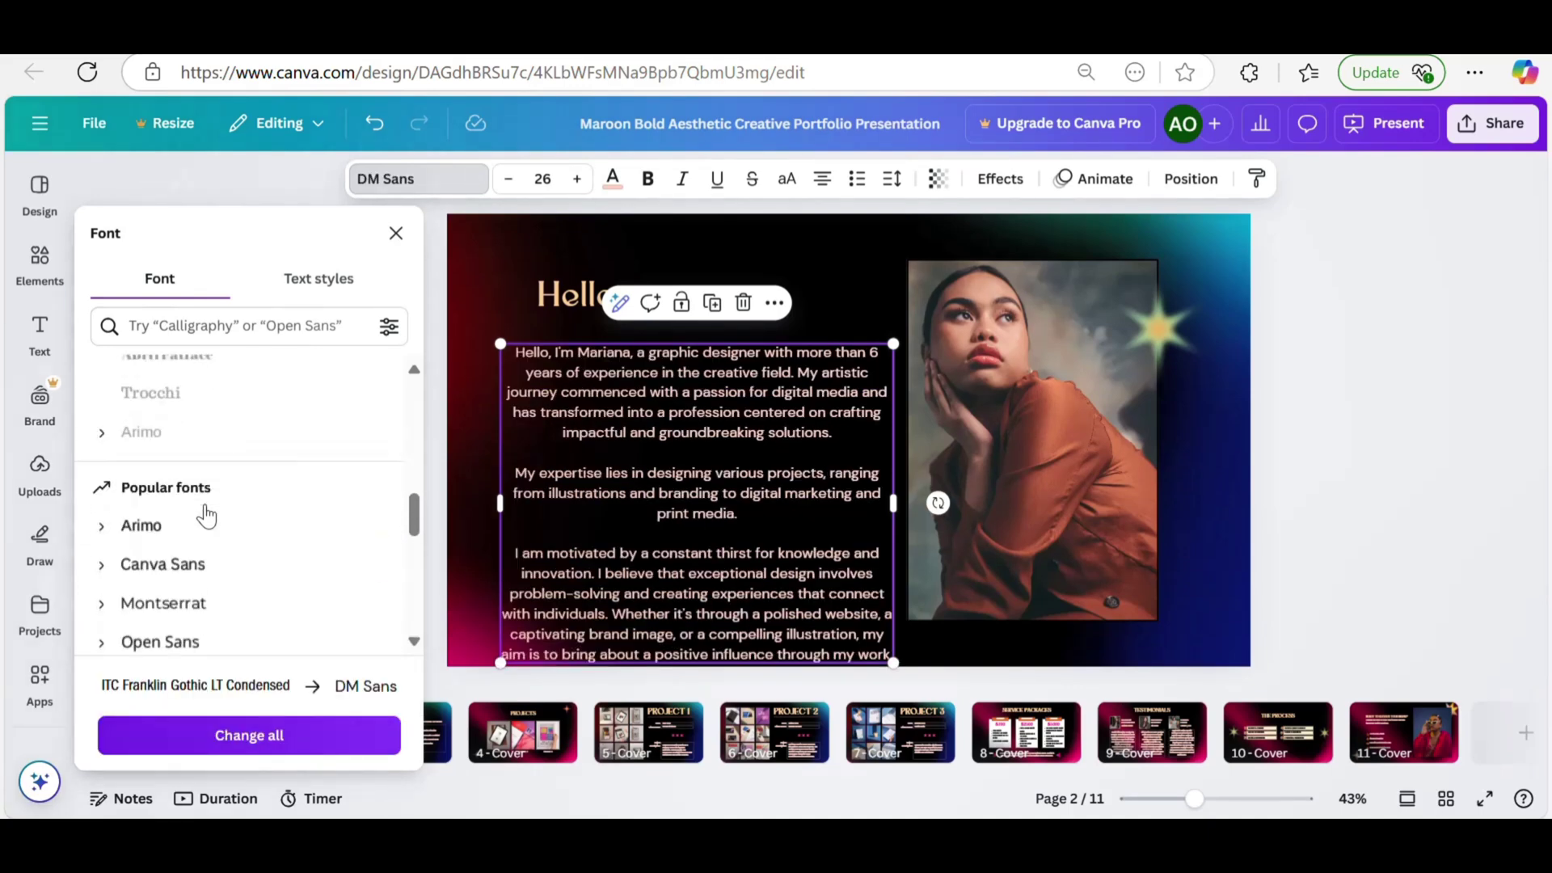
left_click(208, 543)
left_click(198, 506)
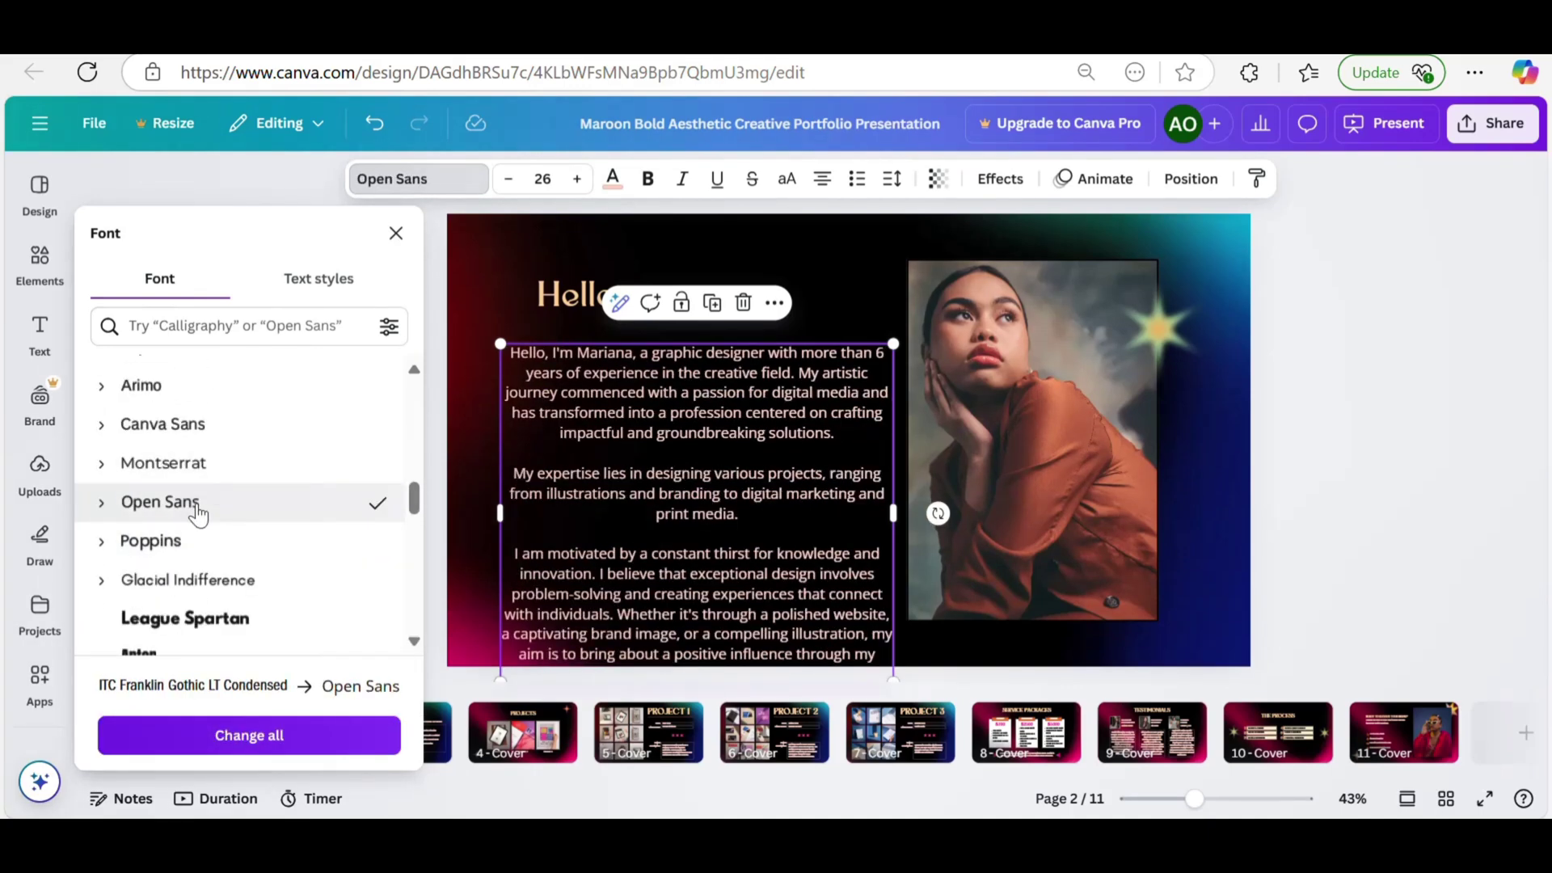
scroll(198, 511, "up", 3)
left_click(197, 507)
scroll(198, 511, "up", 6)
left_click(193, 454)
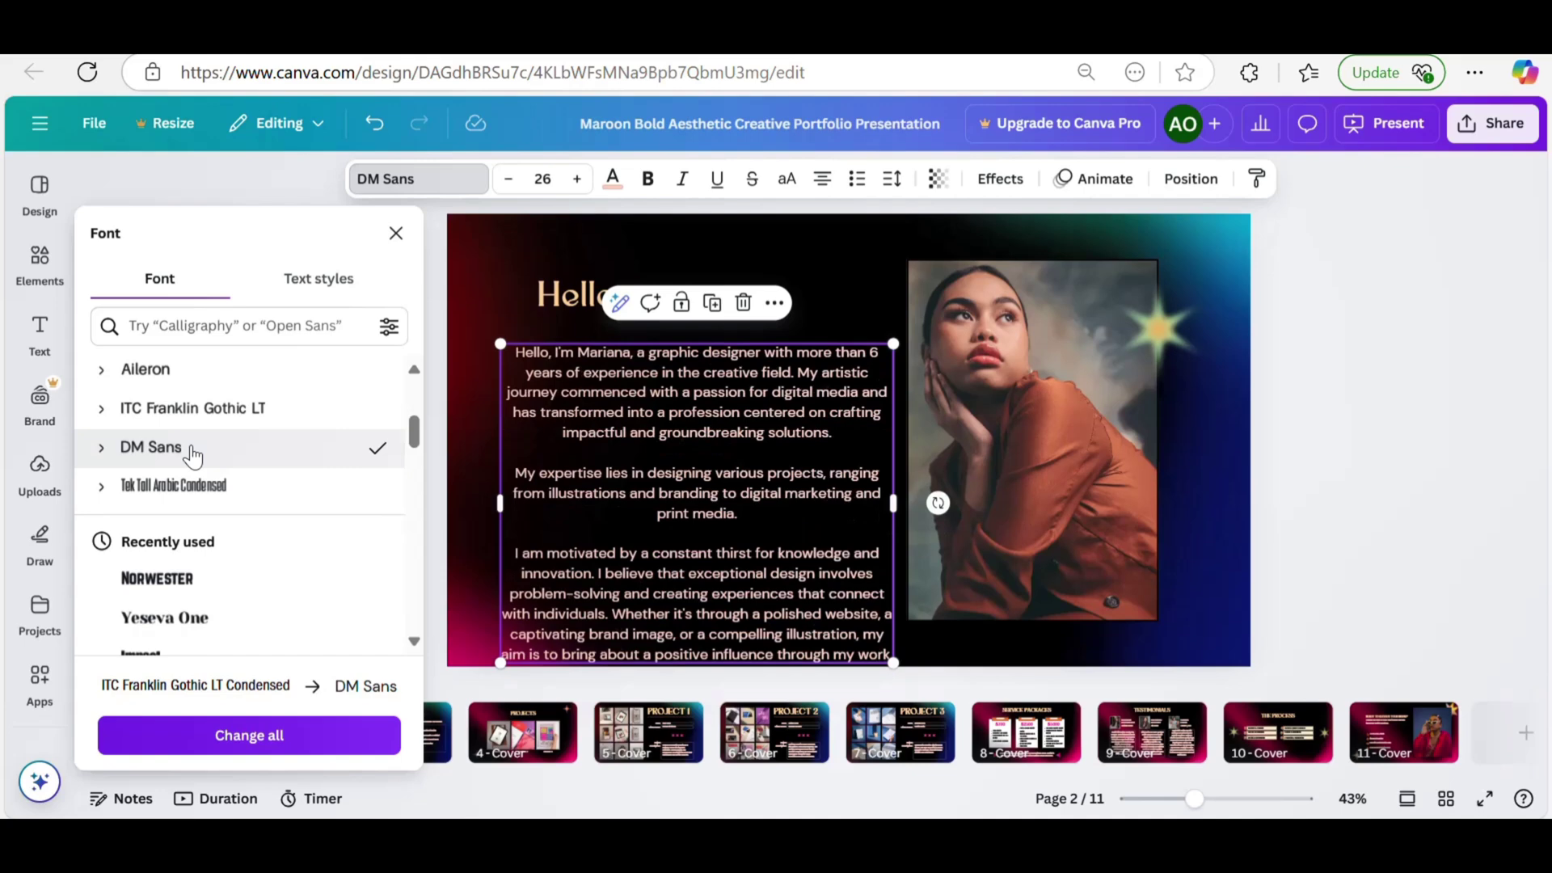
- Replace the body with the three-paragraph graphic and brand designer bio
double_click(749, 411)
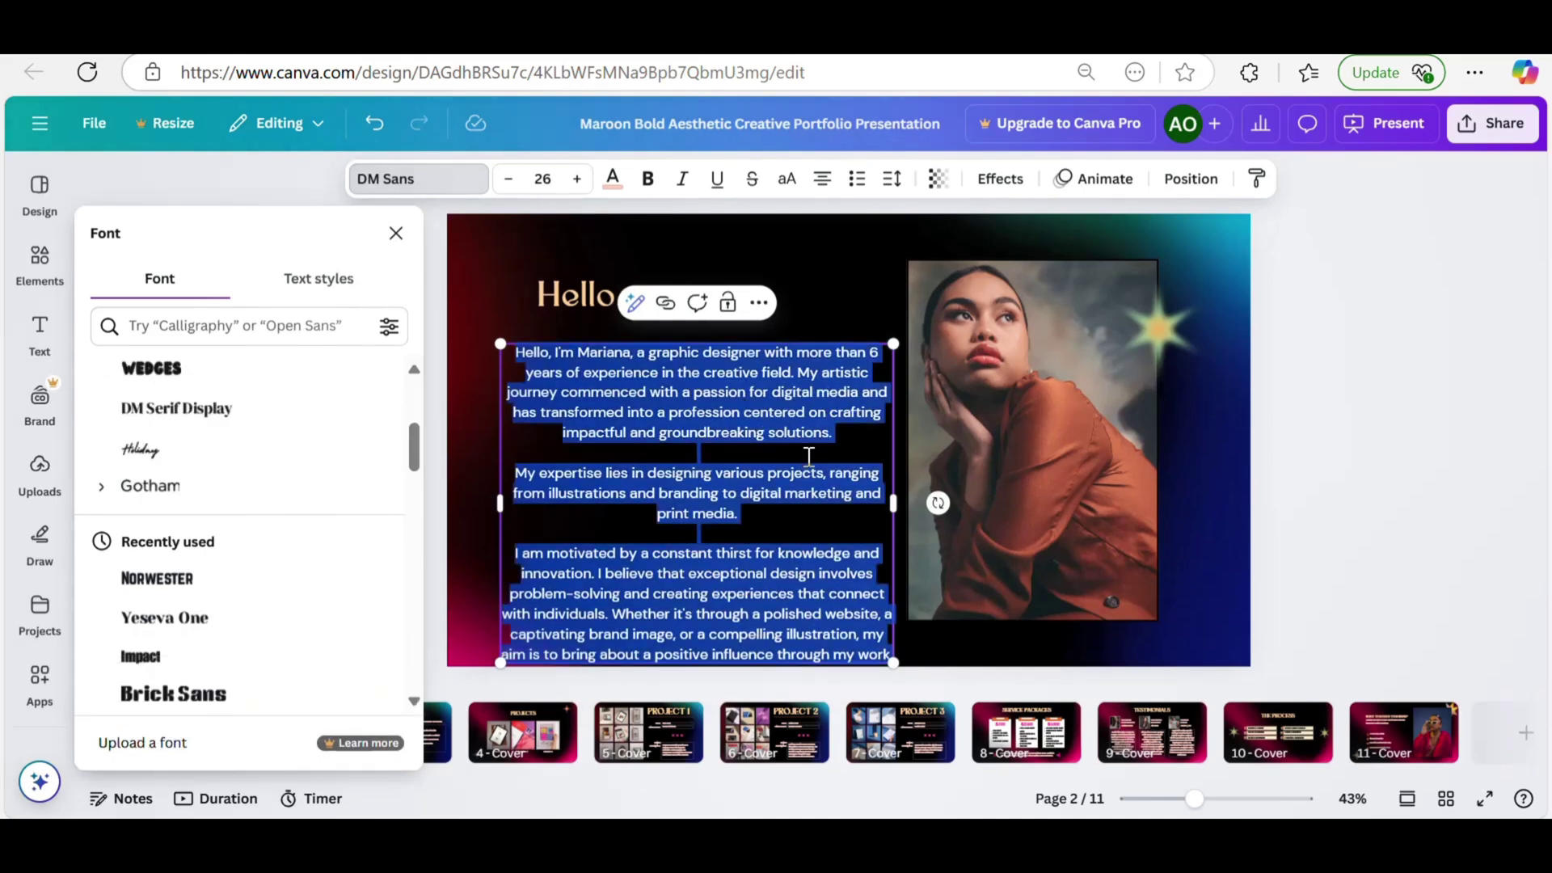
type("My name is Seyi Adebayo, a graphic and brand d")
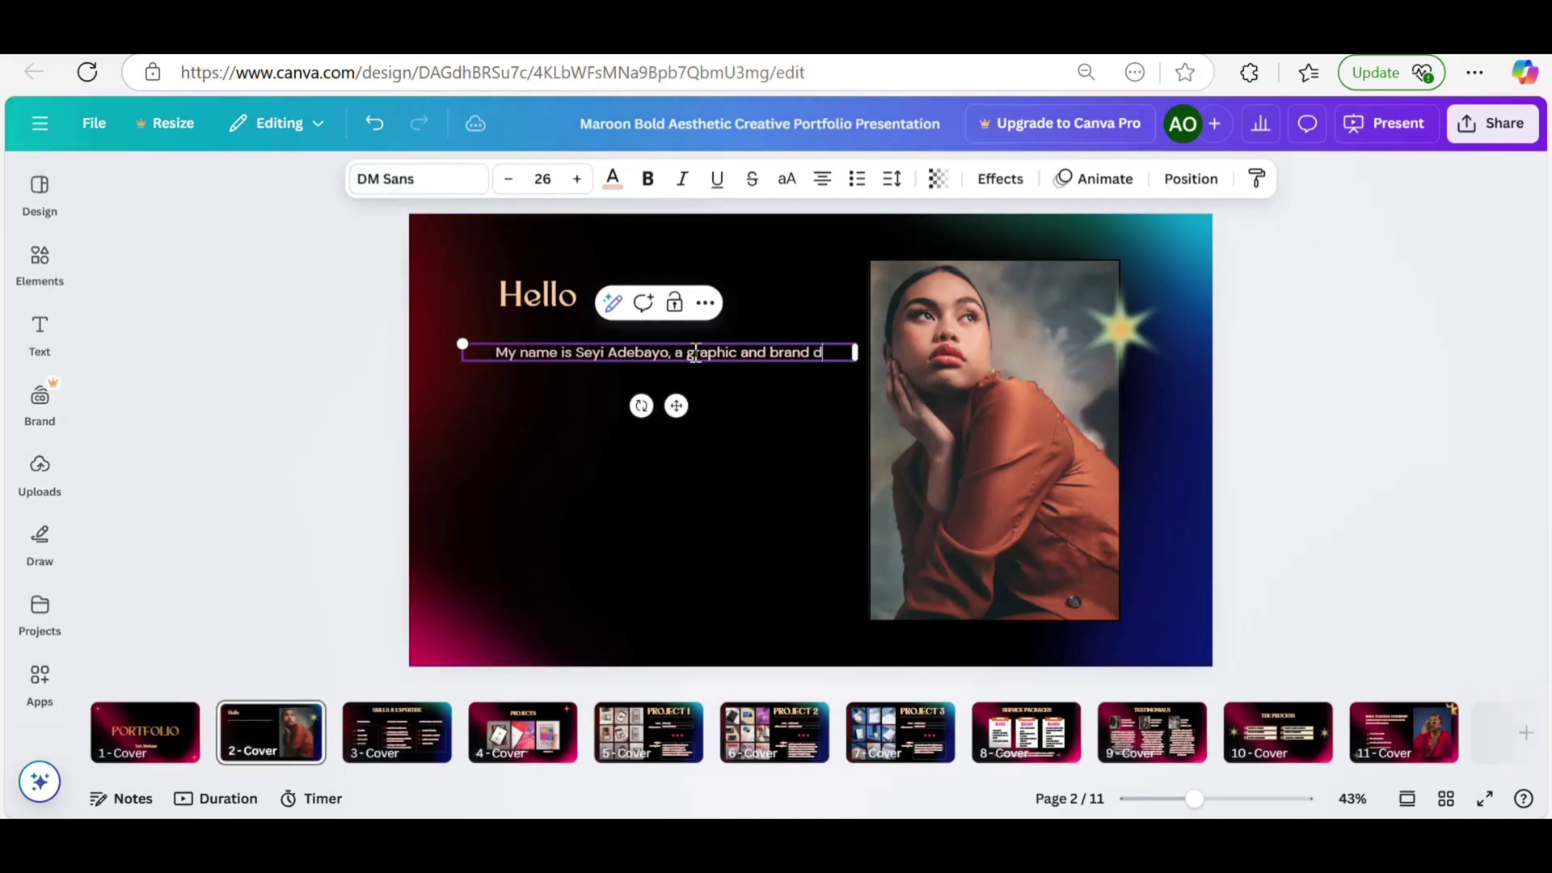
type("esigner from Lagos, Nigeria.")
type("I have over 3 years of experience gained across diverse niche, with specialization in Logo & brand identity design, packaging design, social media designs, digital illustrations & a bit of video editing.  This portfolio specifically highlights some of my graphic design works done for digital media and print. I am procificient with the use of Adobe Photoshop, Adobe Illustrator and Canva.  When I am not designing, you’d find me consuming content on YouTube, watching K-Dramas, or fangirling over BTS.")
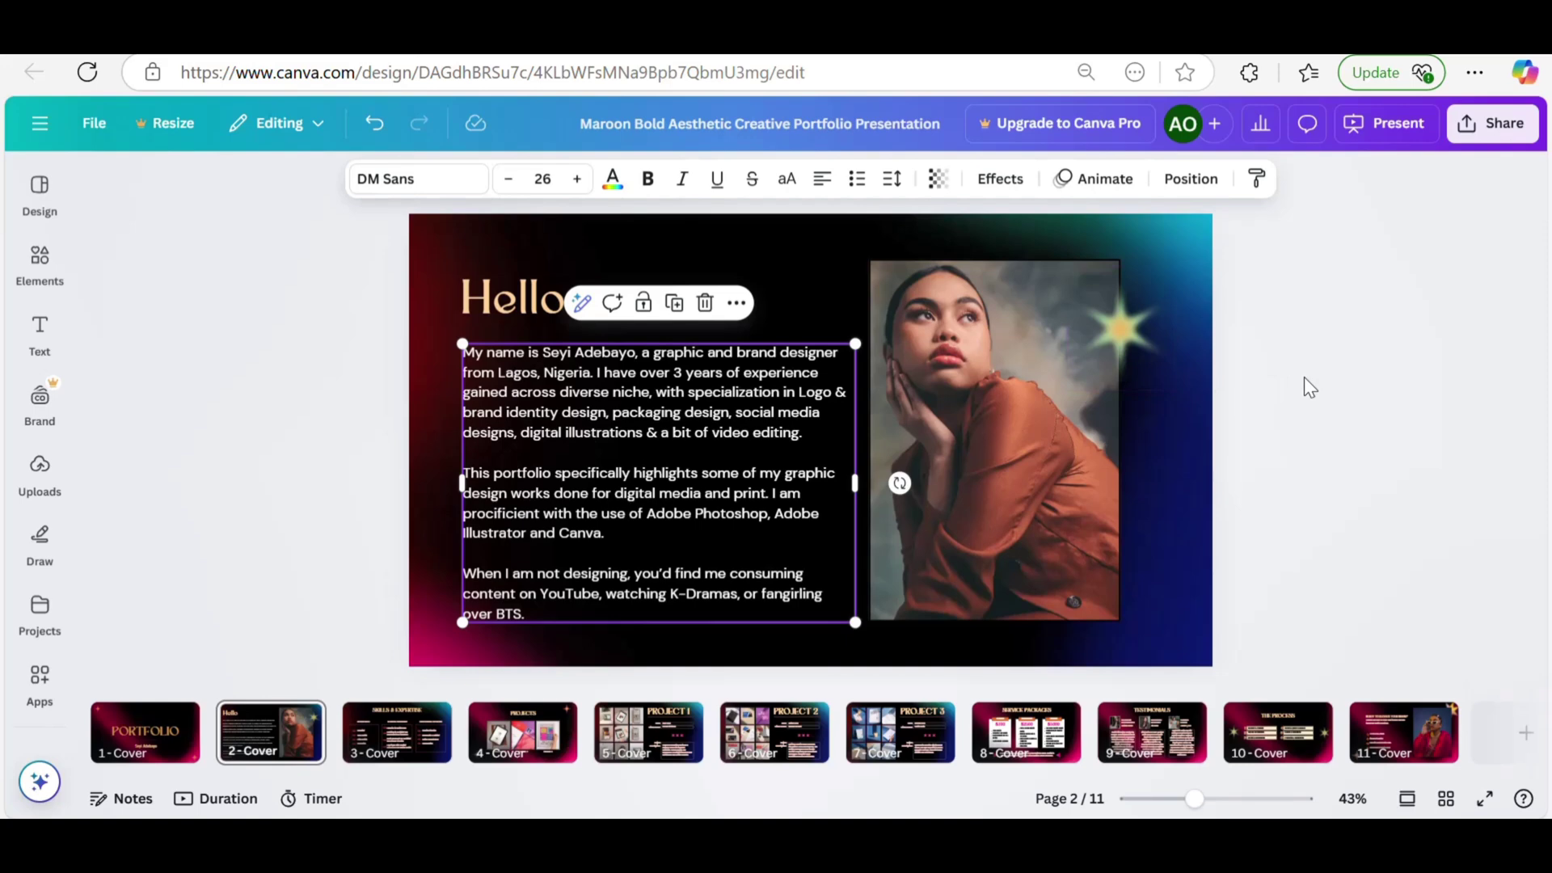
- Upload the selfie from Downloads and drop it into the portrait frame
left_click(40, 475)
left_click(302, 236)
left_click(279, 241)
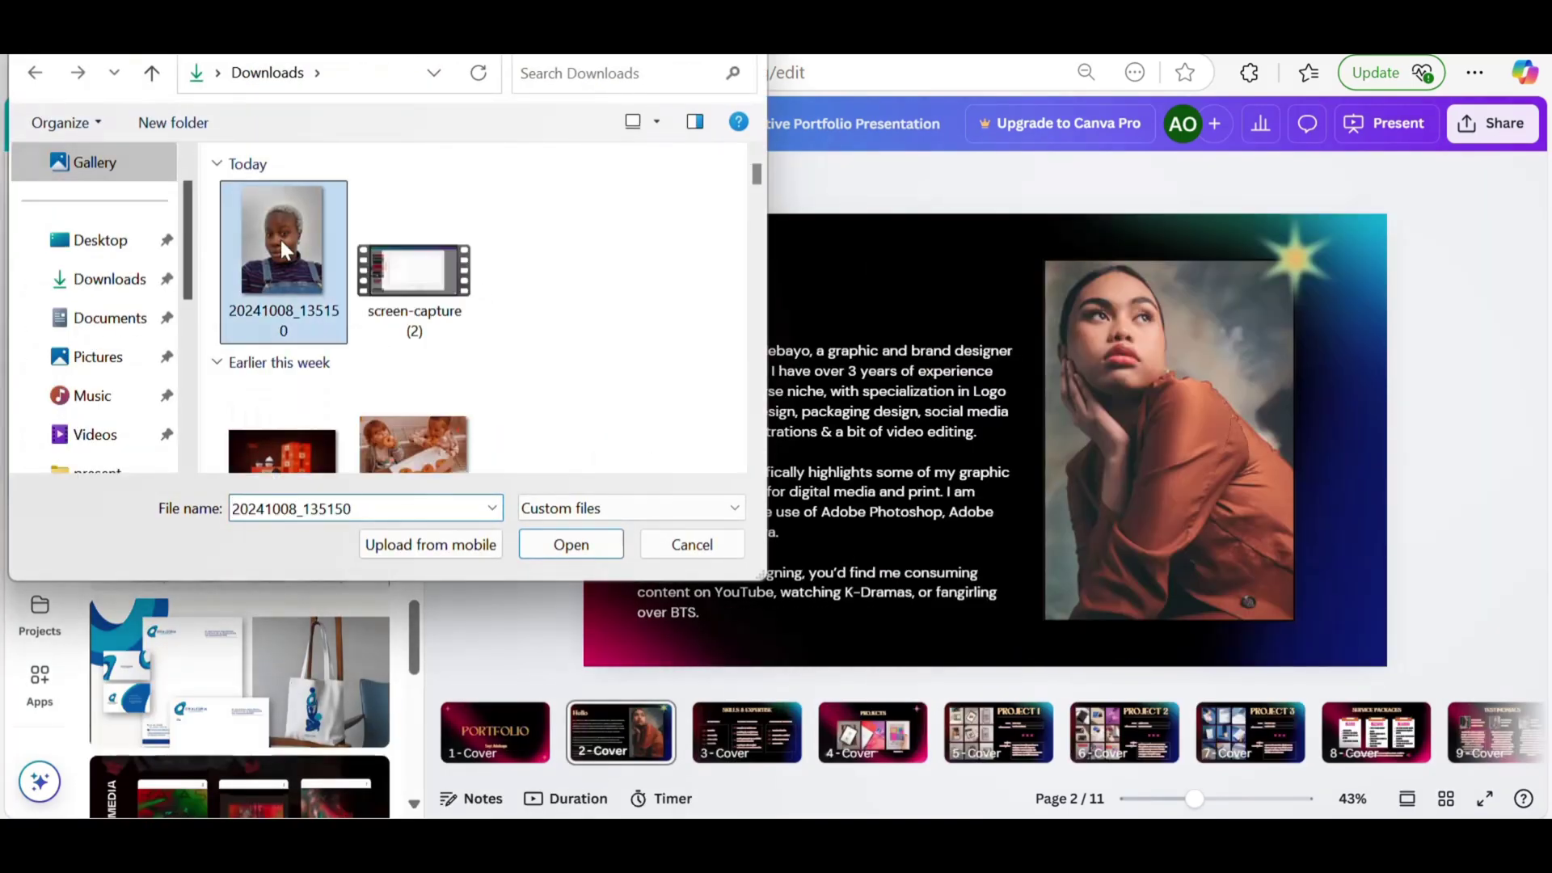
left_click(582, 544)
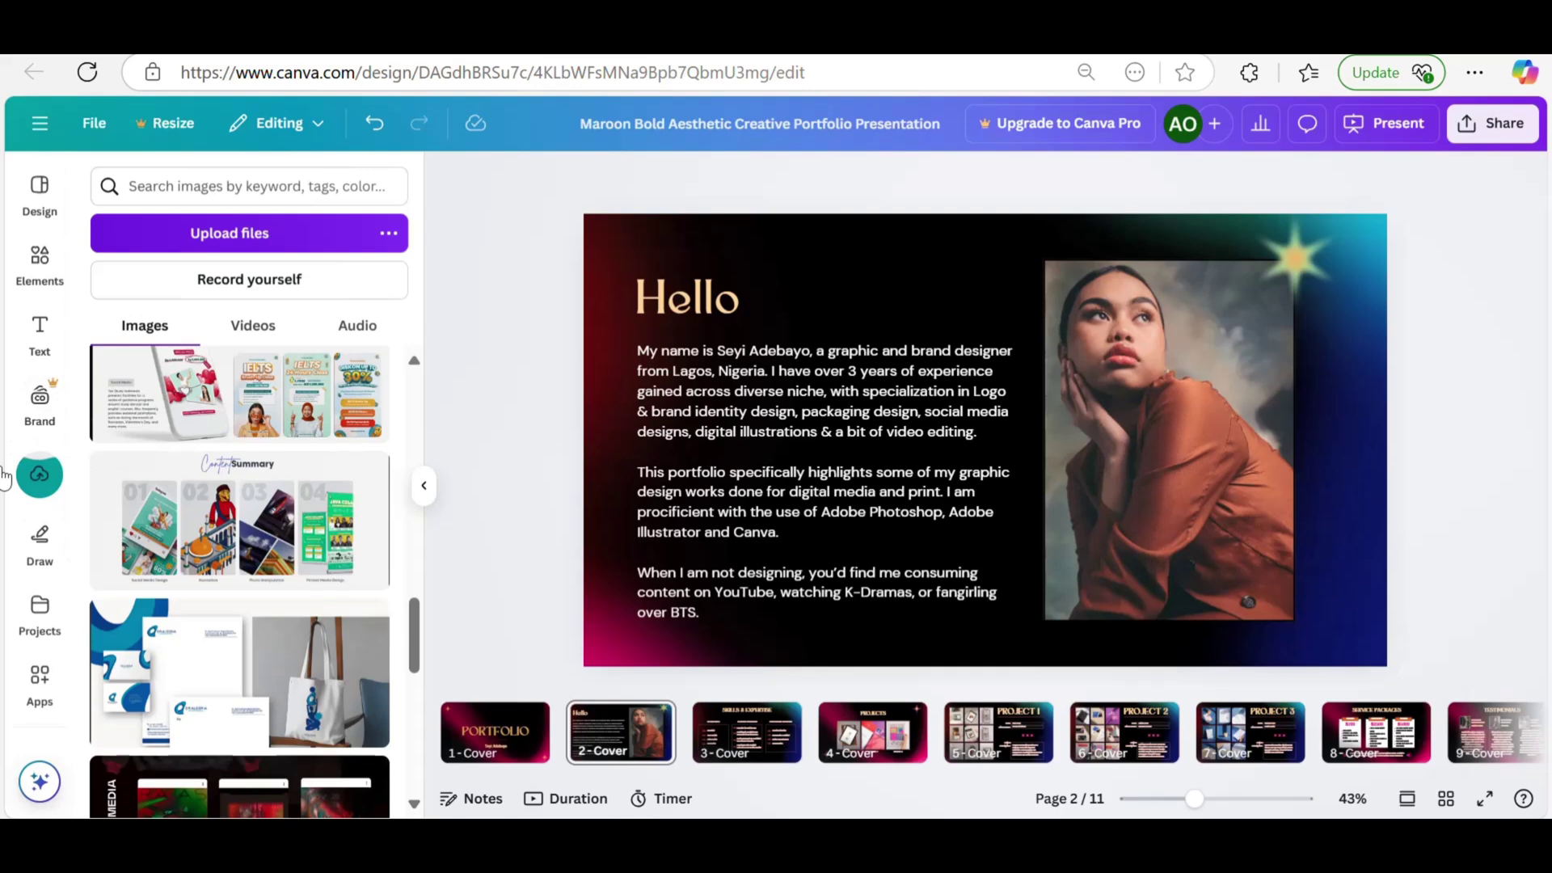
scroll(202, 428, "up", 5)
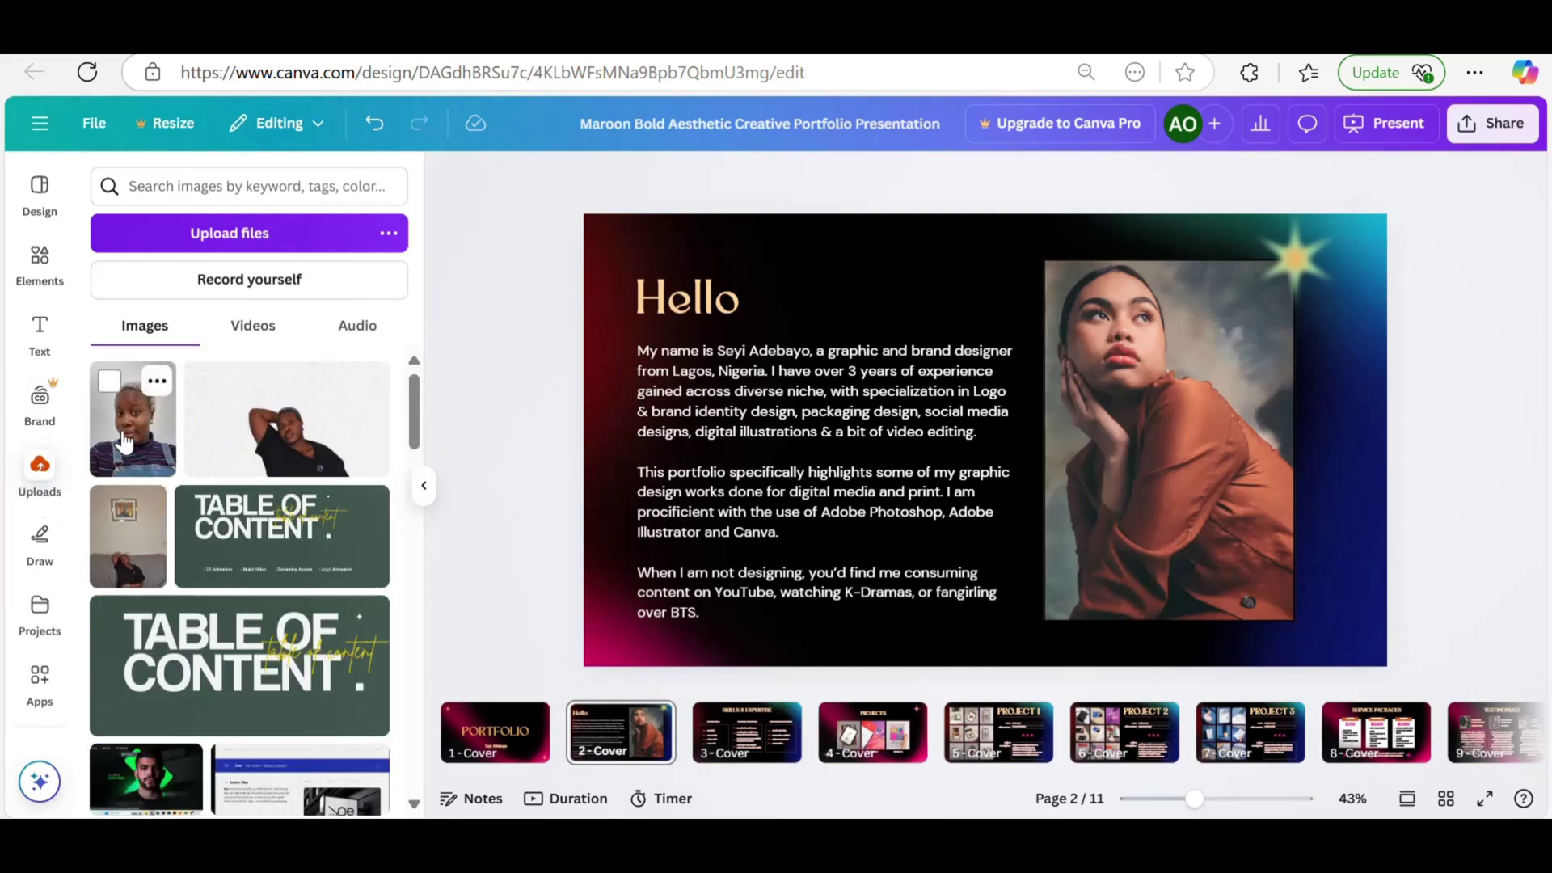
left_click_drag(124, 442, 1207, 319)
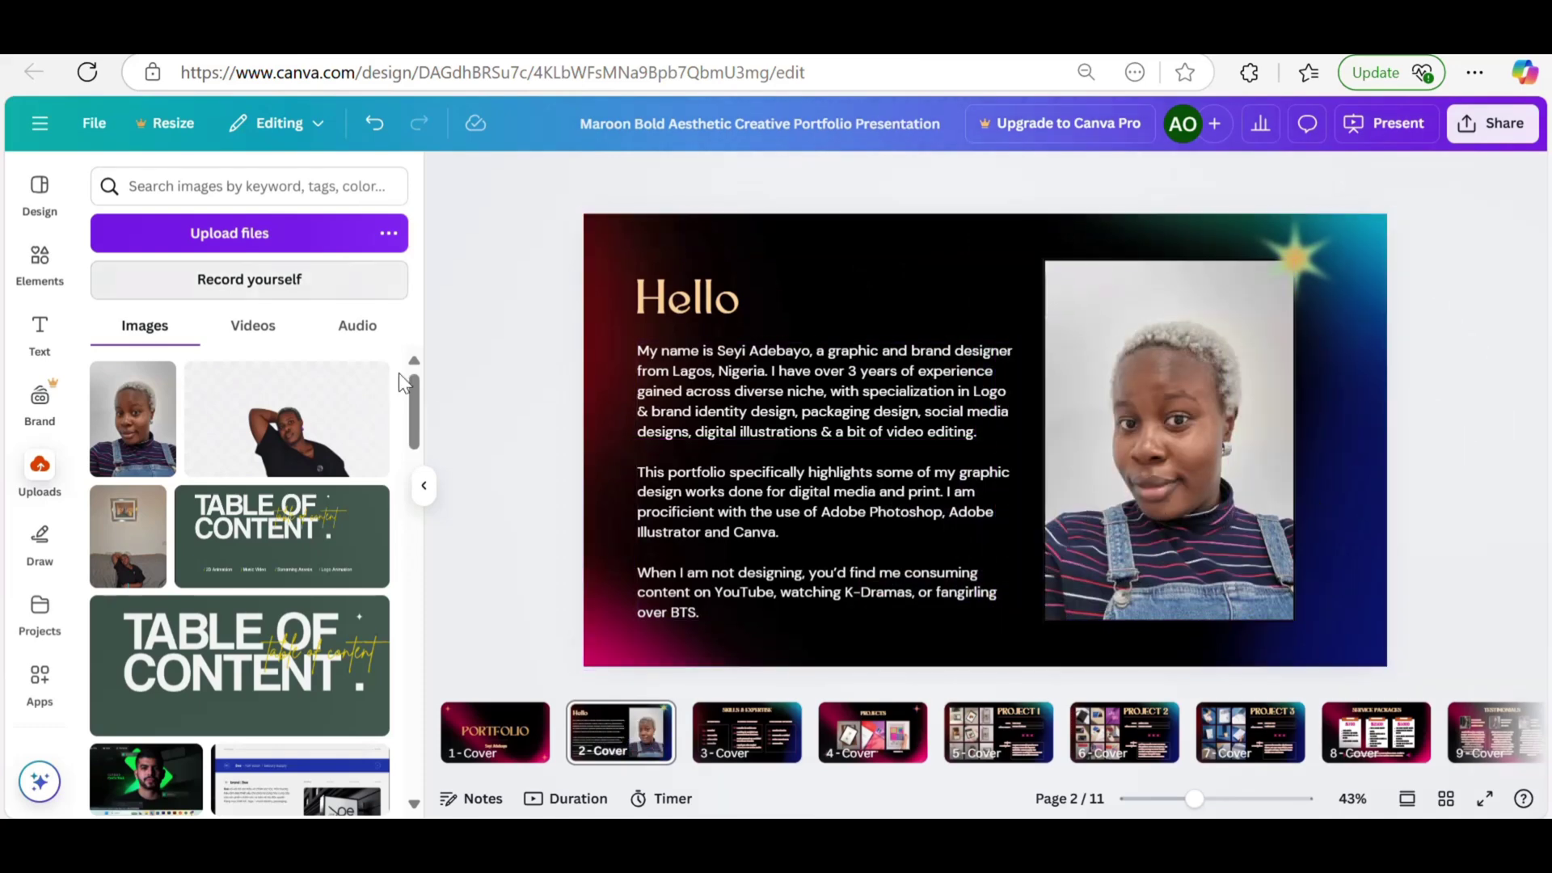
left_click(424, 486)
- Crop the selfie, enlarging and repositioning it to fill the frame
left_click(1042, 555)
double_click(1042, 550)
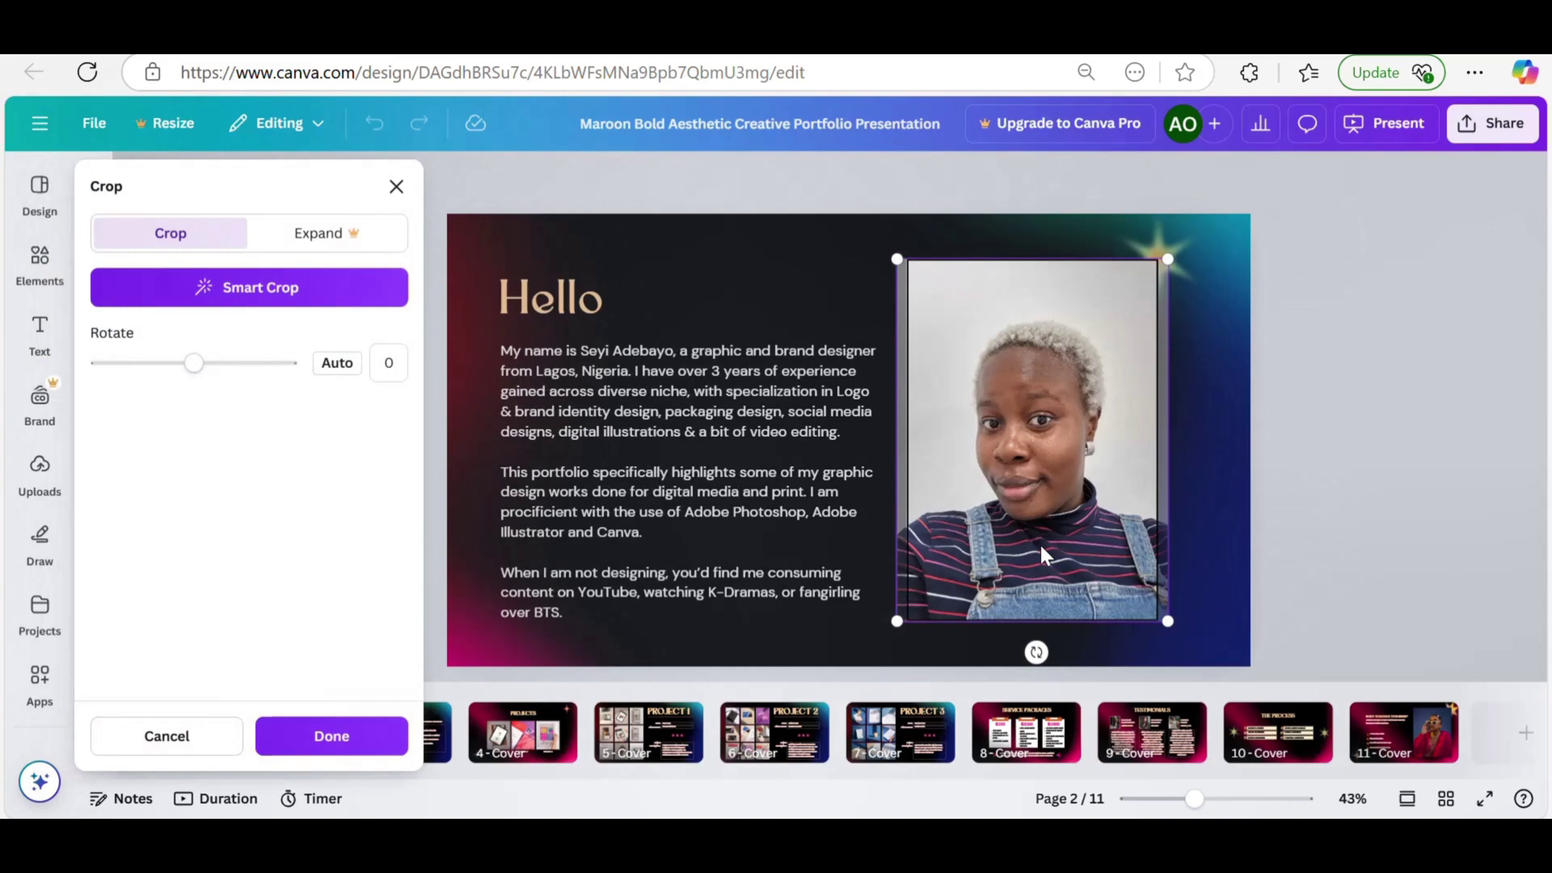
left_click_drag(896, 262, 858, 211)
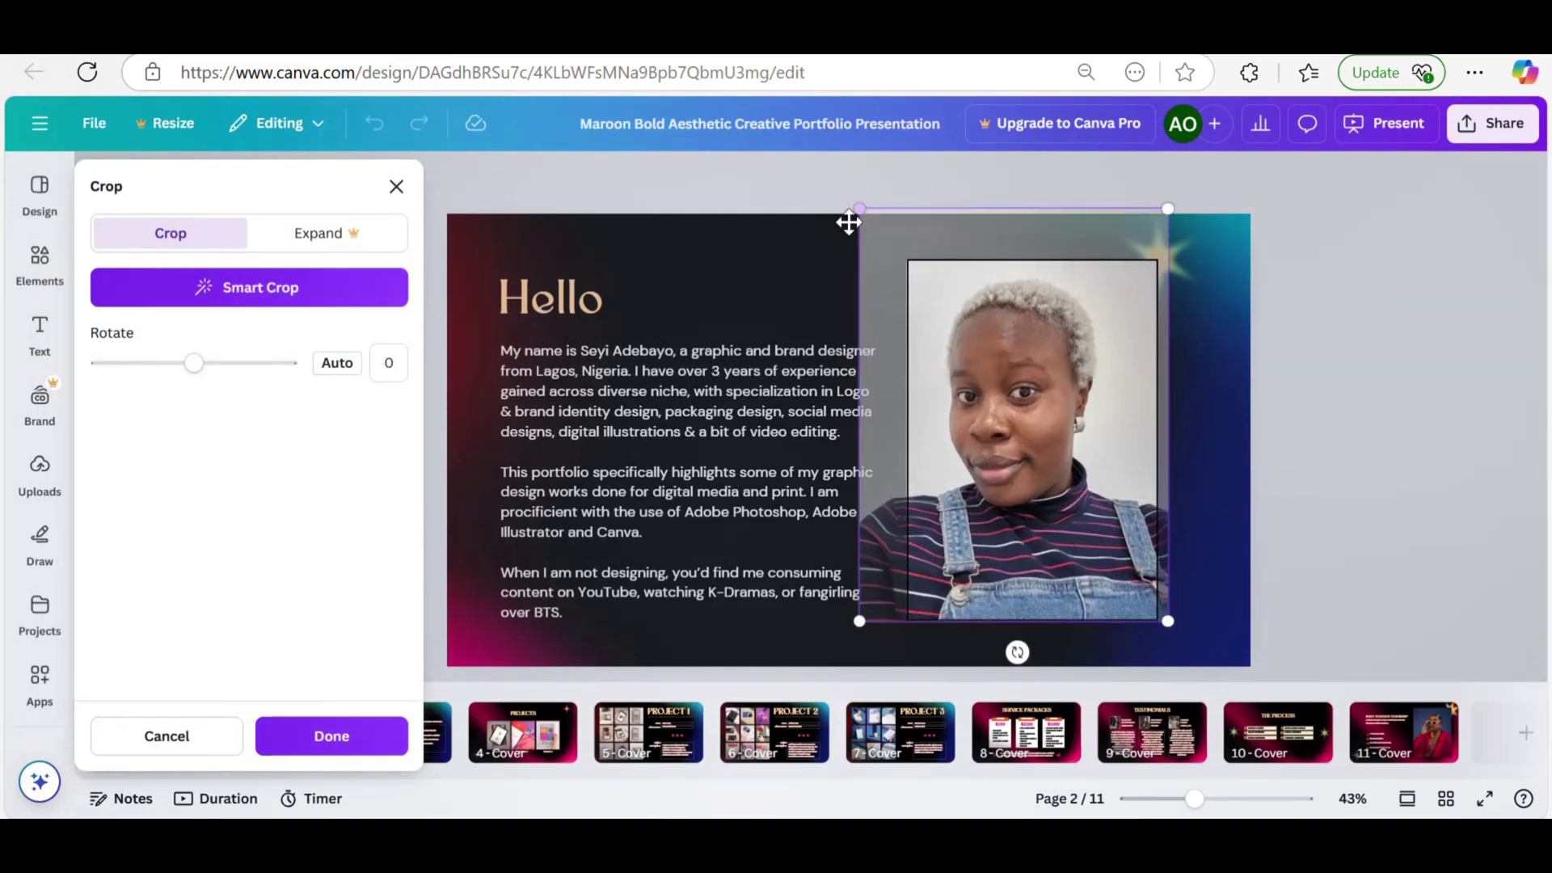
left_click_drag(1095, 502, 1106, 529)
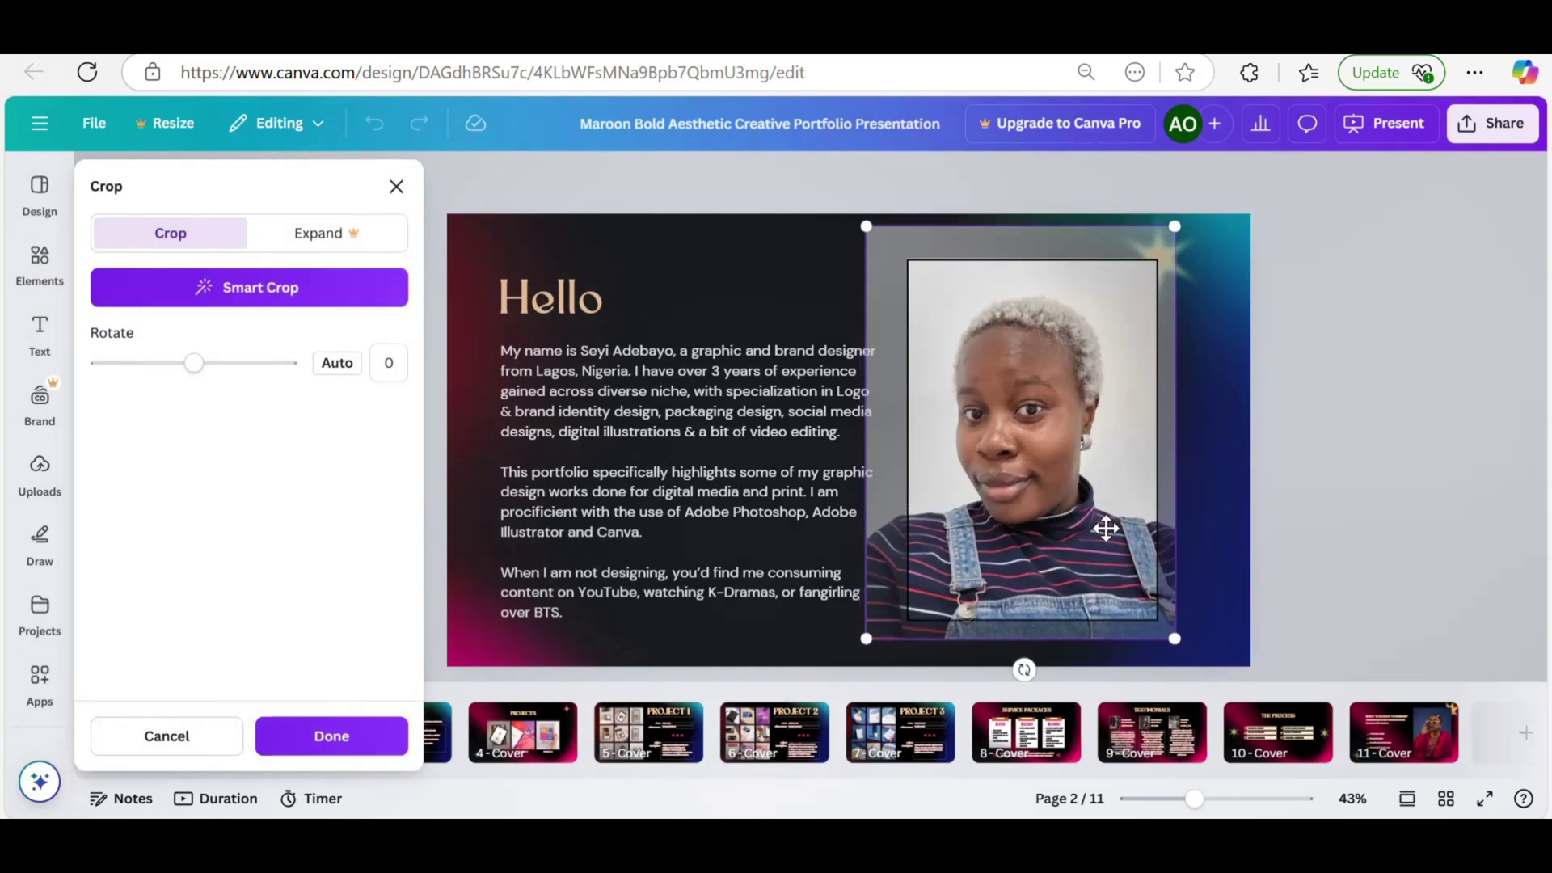
left_click(1331, 276)
- Adjust the selfie to temperature -21, brightness 6 and highlights 38
left_click(976, 466)
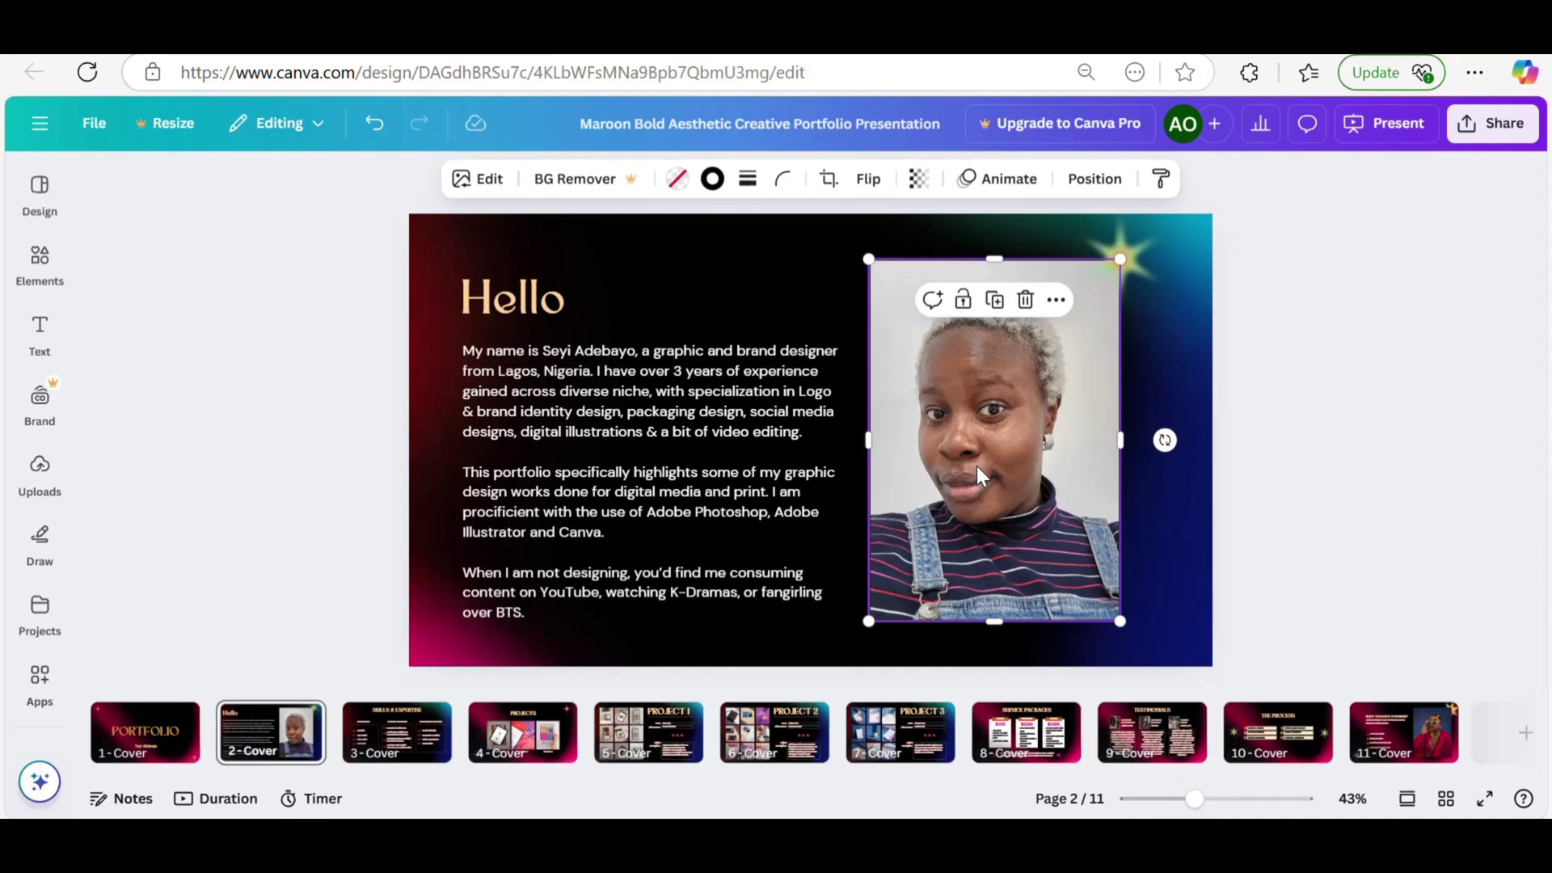
left_click(478, 179)
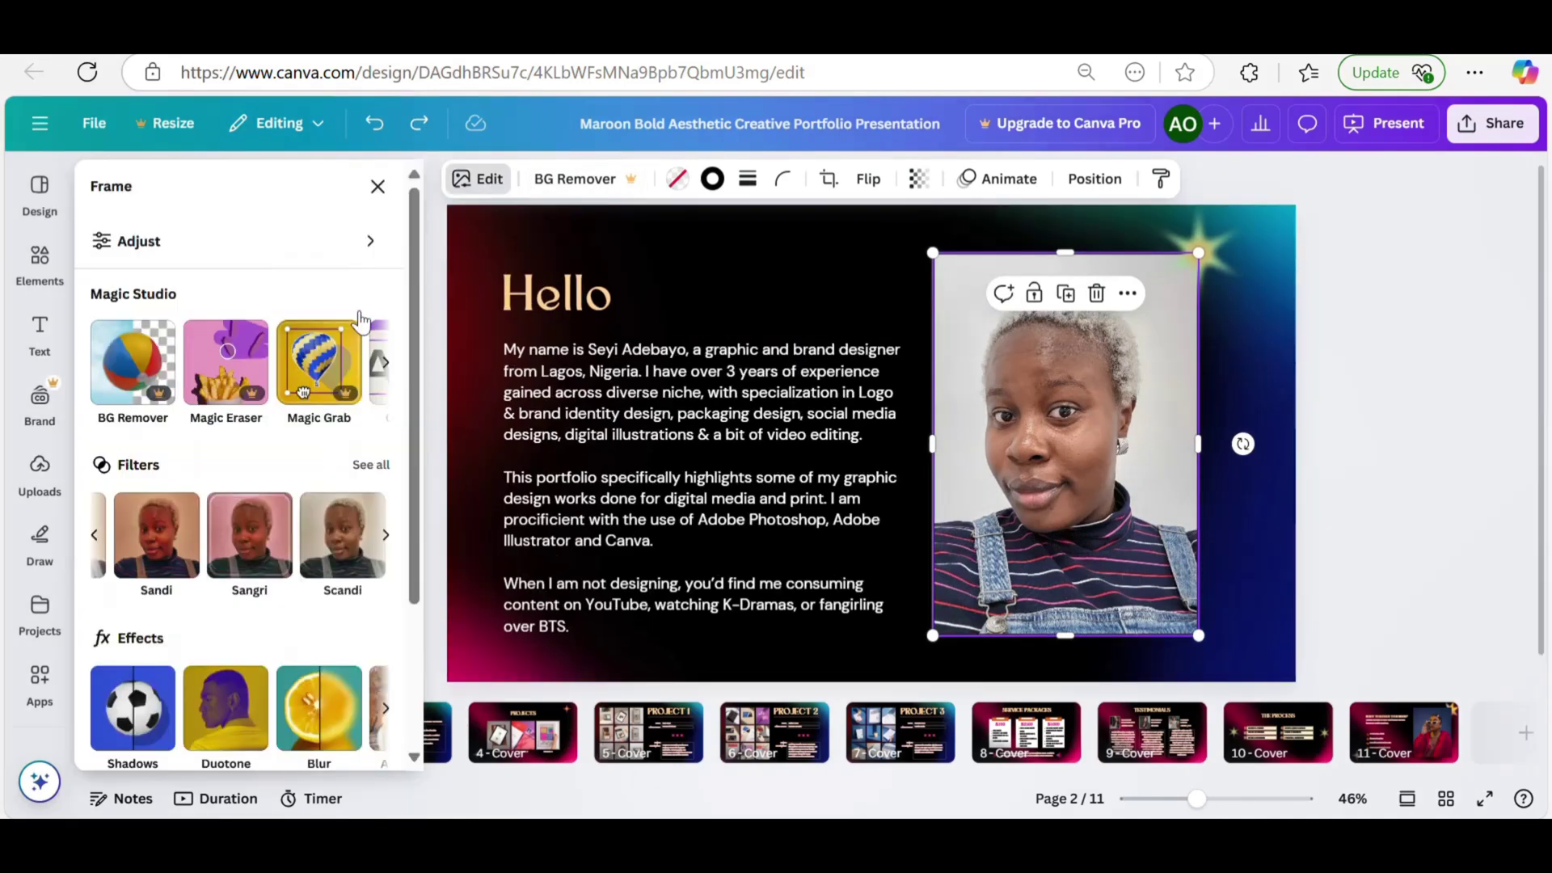
left_click(376, 241)
mouse_move(212, 447)
left_mouse_down()
mouse_move(229, 446)
mouse_move(191, 461)
left_mouse_up()
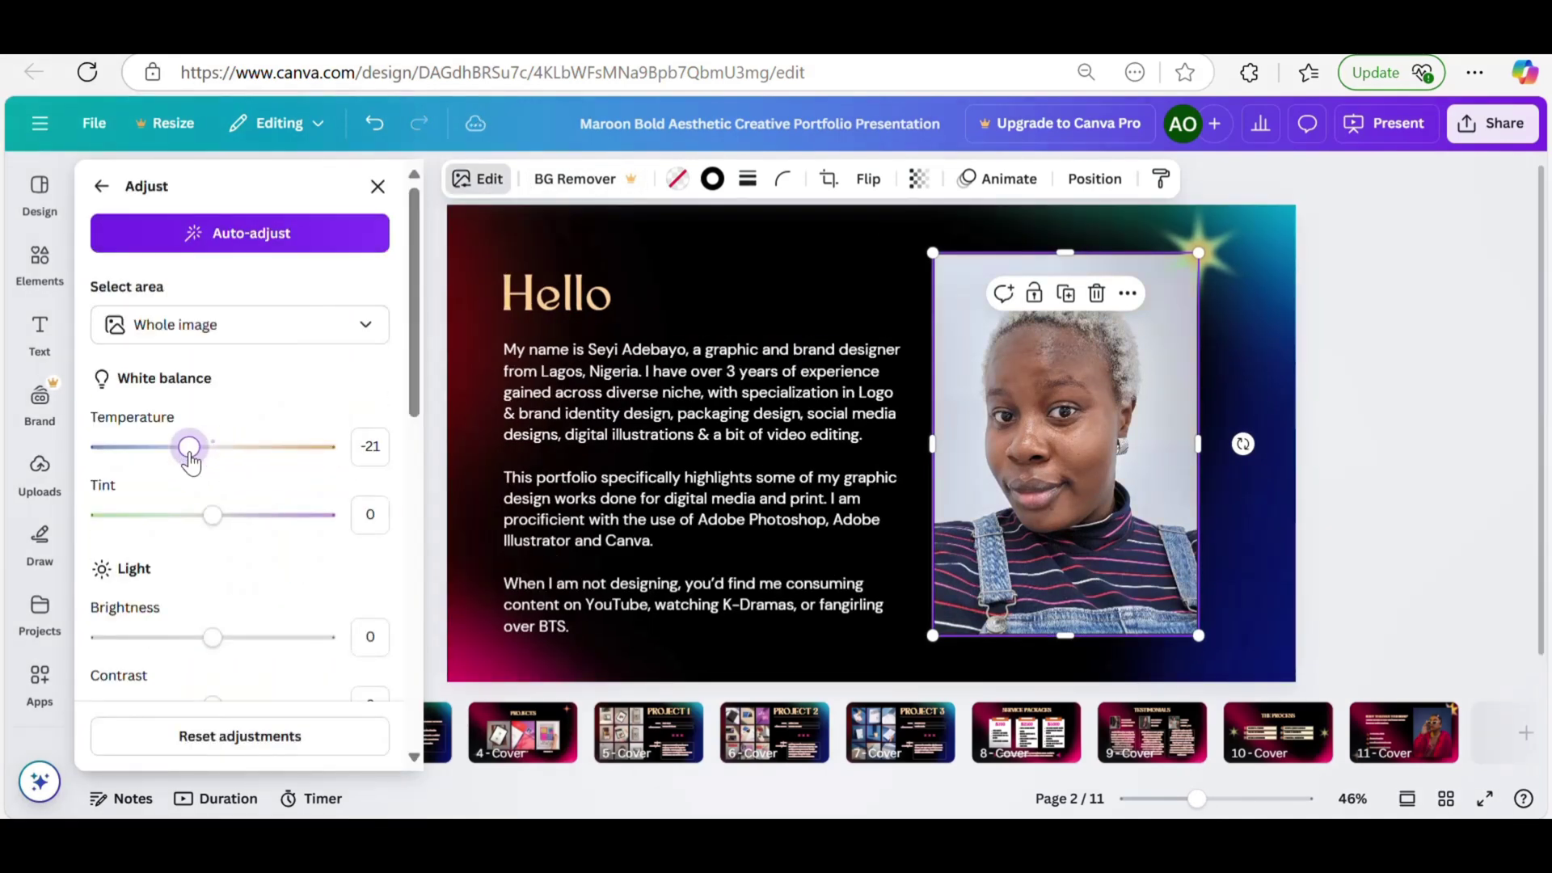
mouse_move(213, 637)
left_mouse_down()
mouse_move(253, 637)
mouse_move(203, 639)
mouse_move(224, 637)
left_mouse_up()
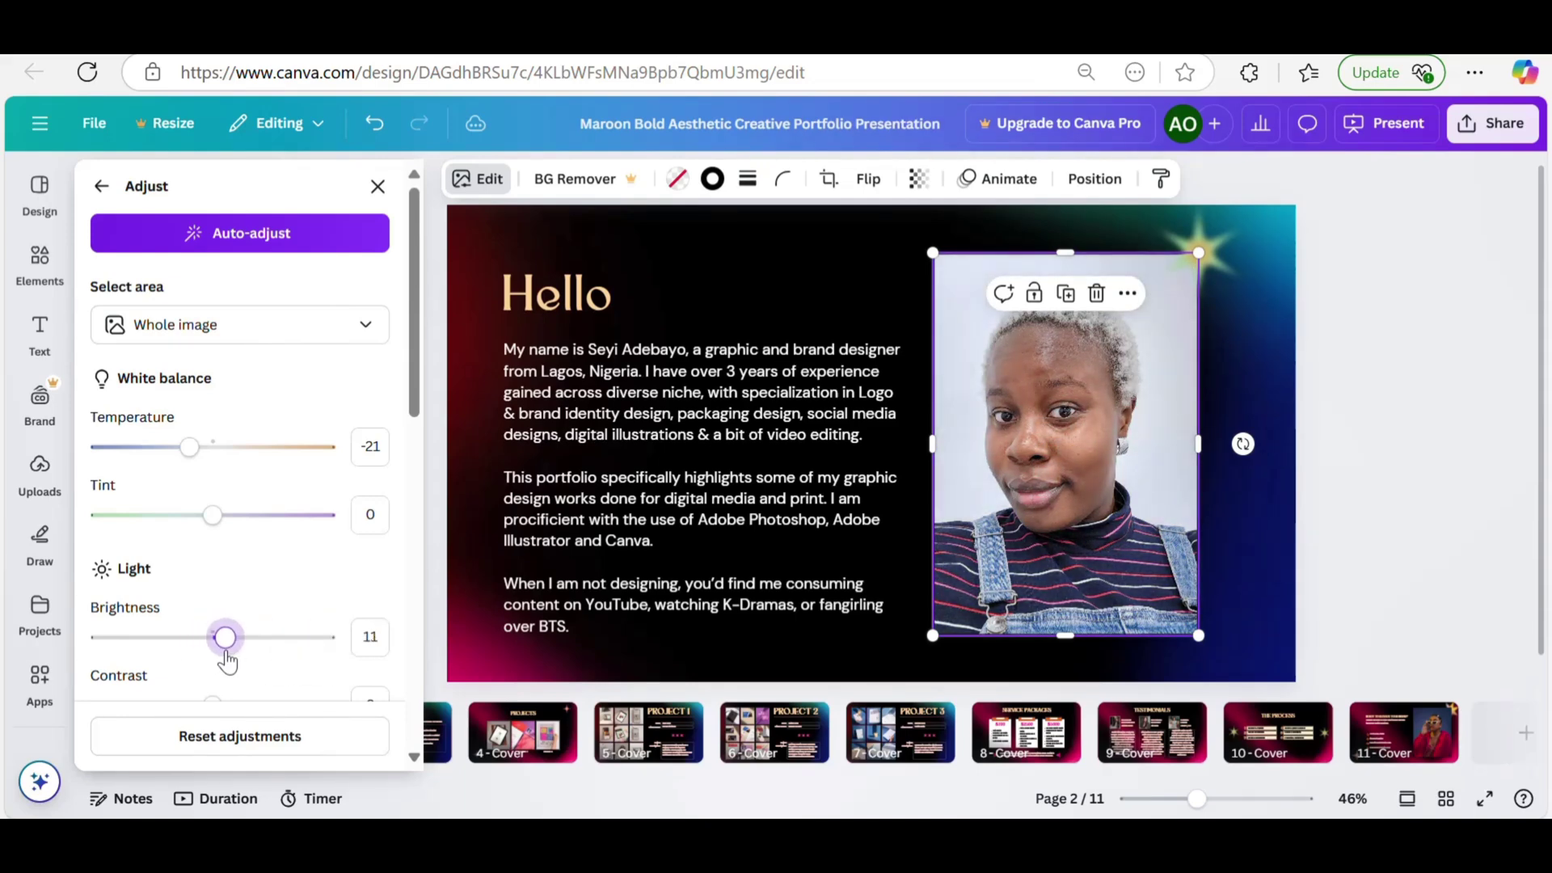
scroll(228, 662, "down", 2)
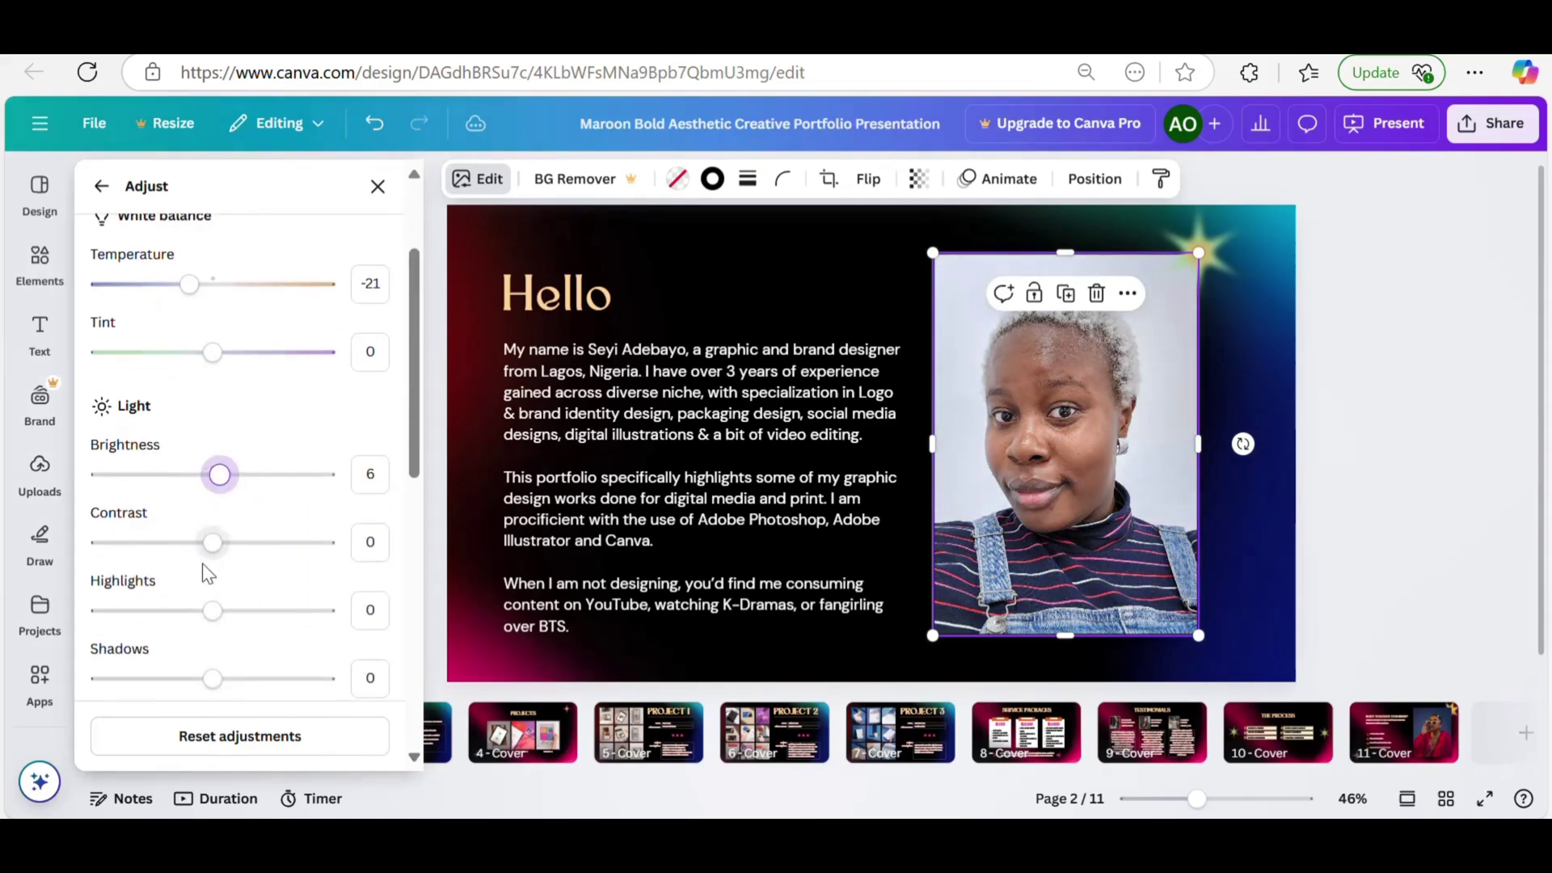
left_click_drag(213, 610, 223, 570)
- Tweak the selfie's contrast and set vibrance to 29 and saturation to 10
left_click(277, 542)
scroll(235, 671, "down", 5)
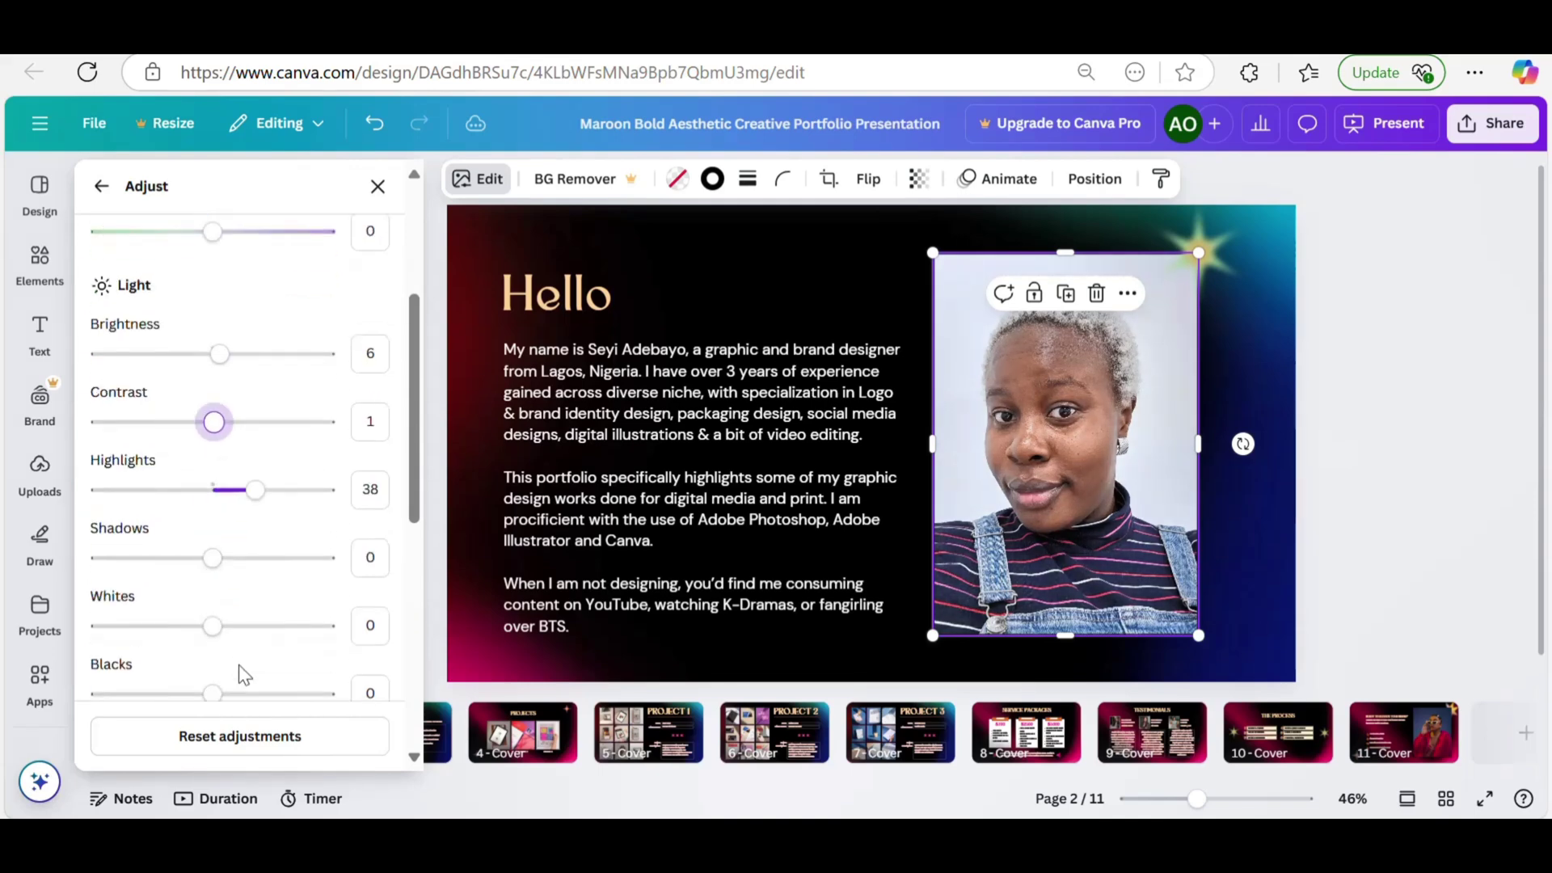
left_click_drag(213, 505, 246, 500)
left_click_drag(213, 570, 227, 582)
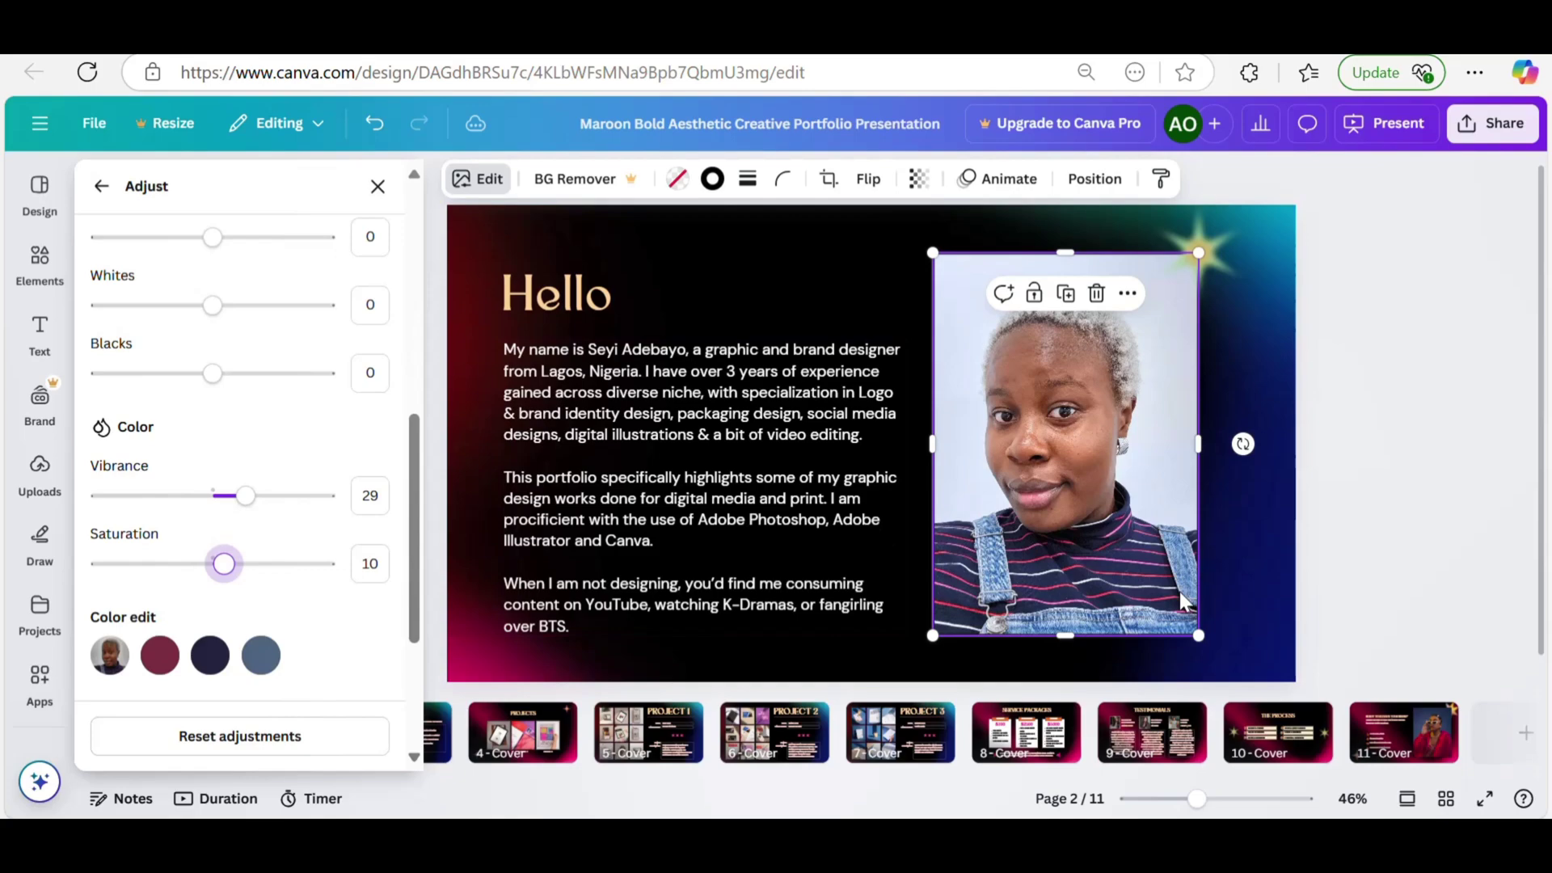
left_click(1384, 497)
left_click(1042, 422)
scroll(1041, 422, "up", 5)
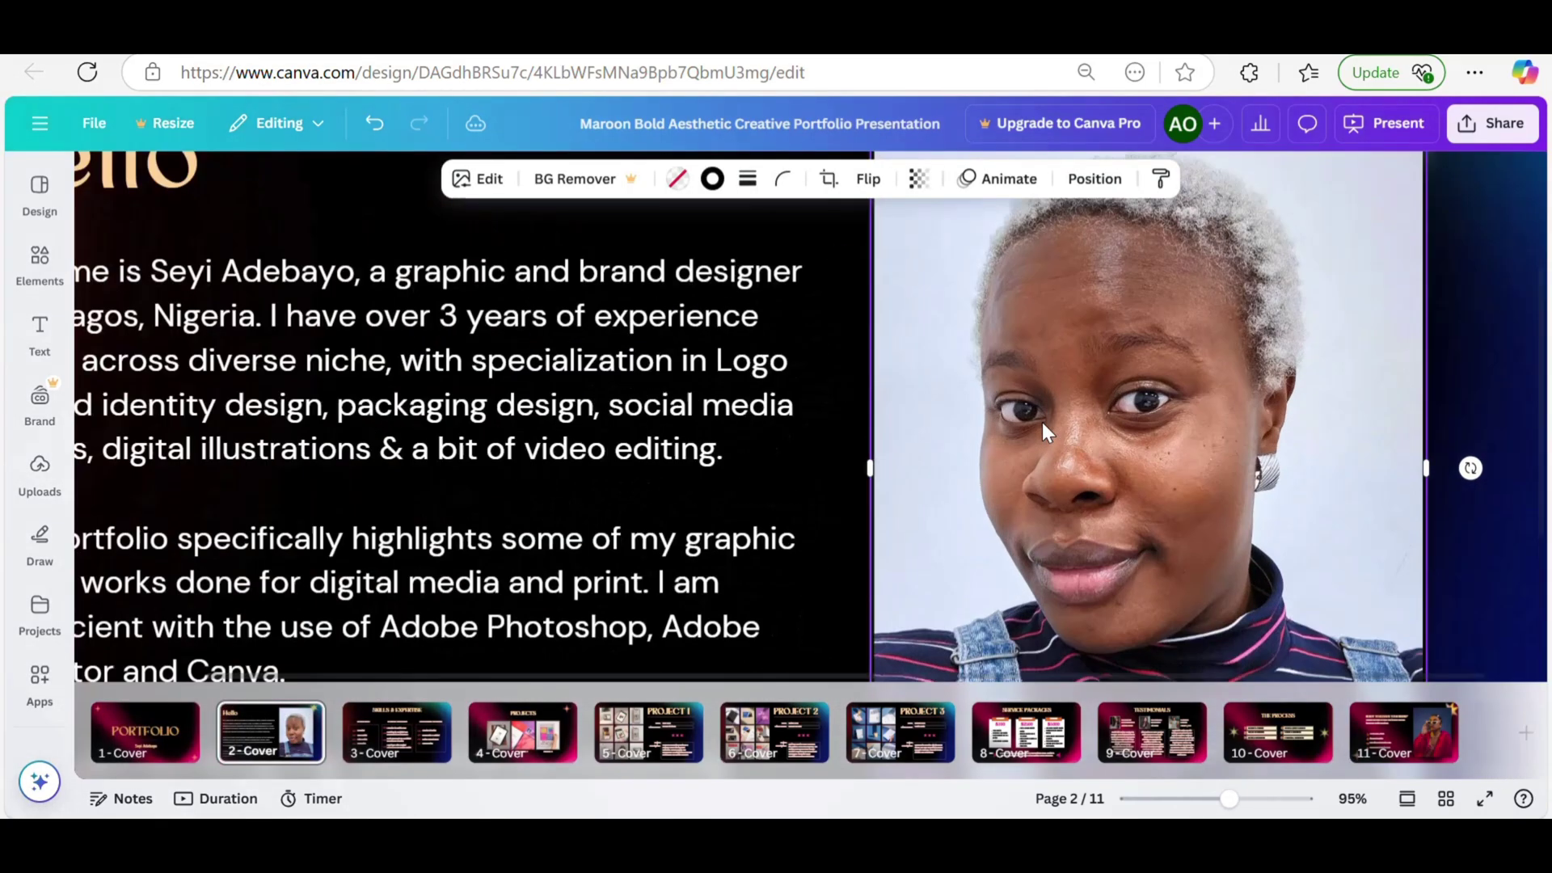
scroll(1041, 422, "down", 5)
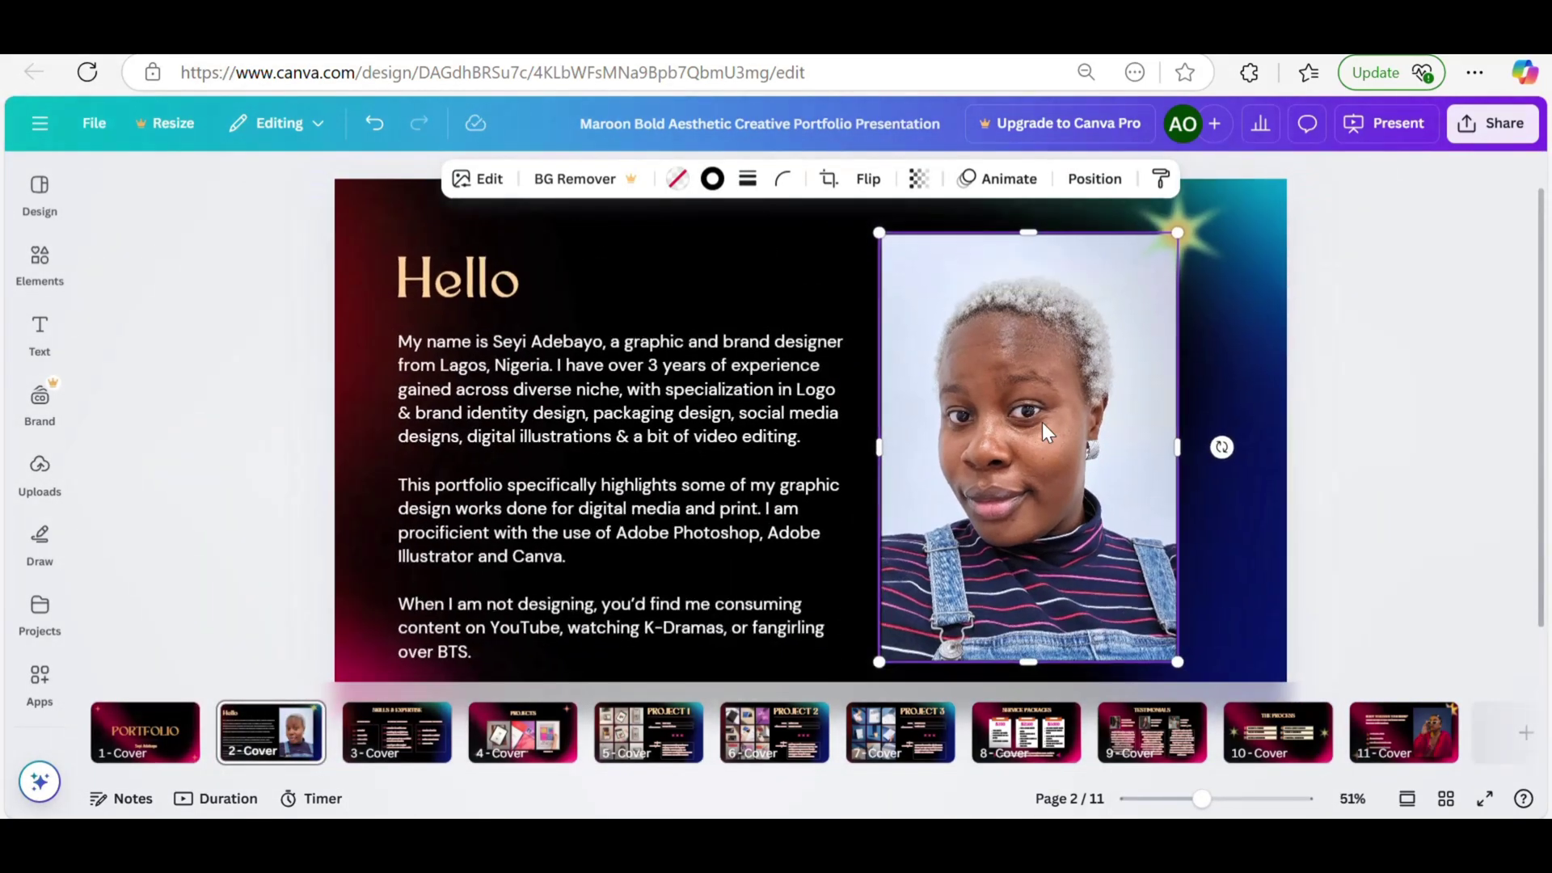
scroll(1041, 422, "down", 1)
- In Grid view, drag the Skills & Expertise slide to the end of the deck
left_click(402, 736)
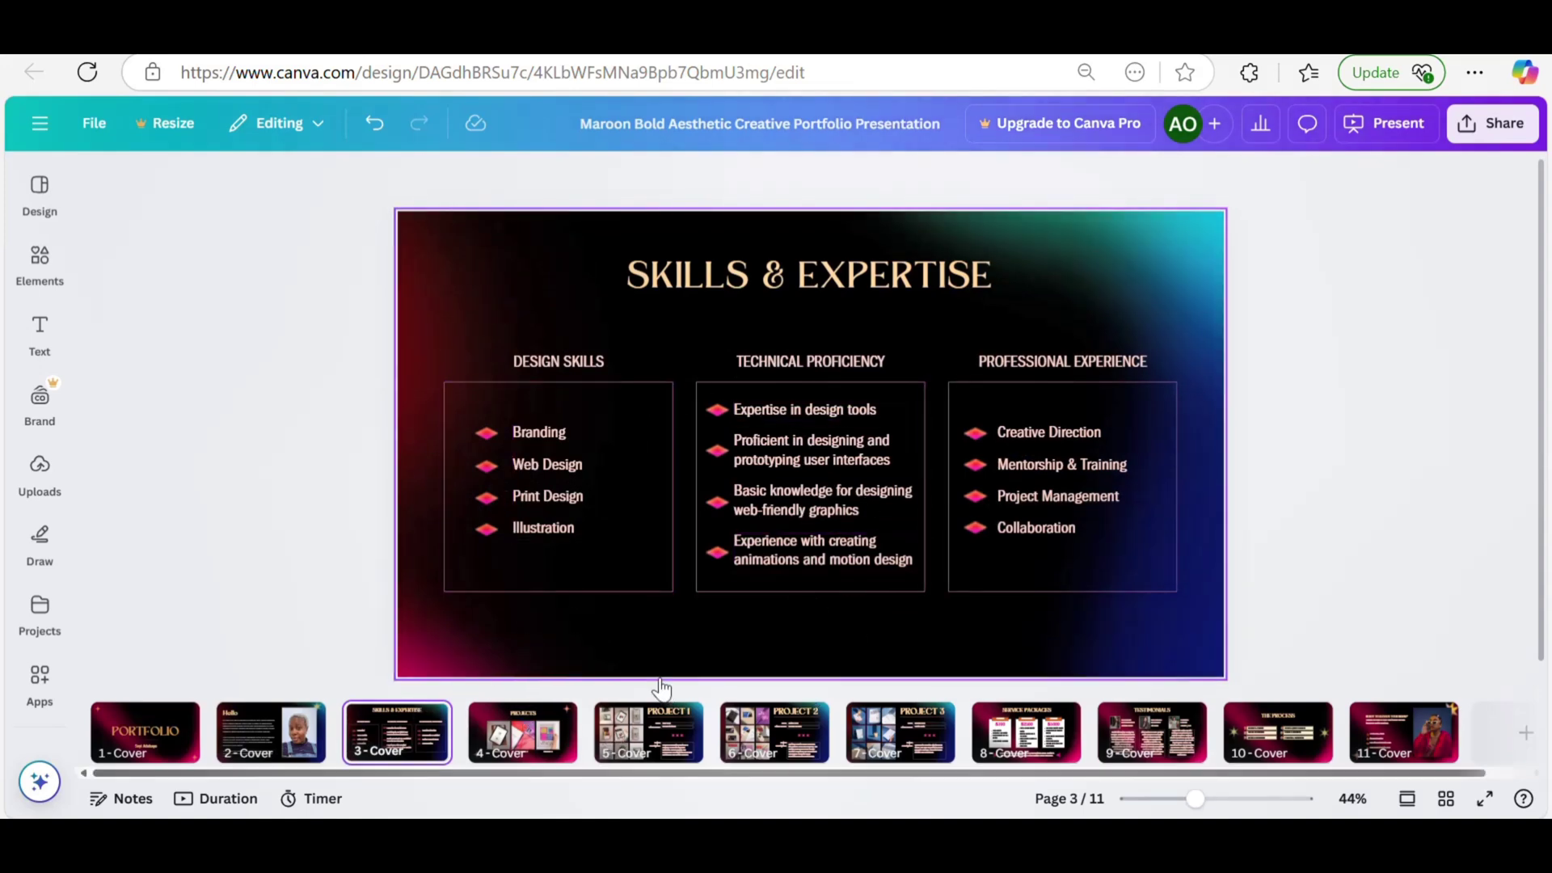
scroll(1465, 815, "down", 1)
left_click(1446, 801)
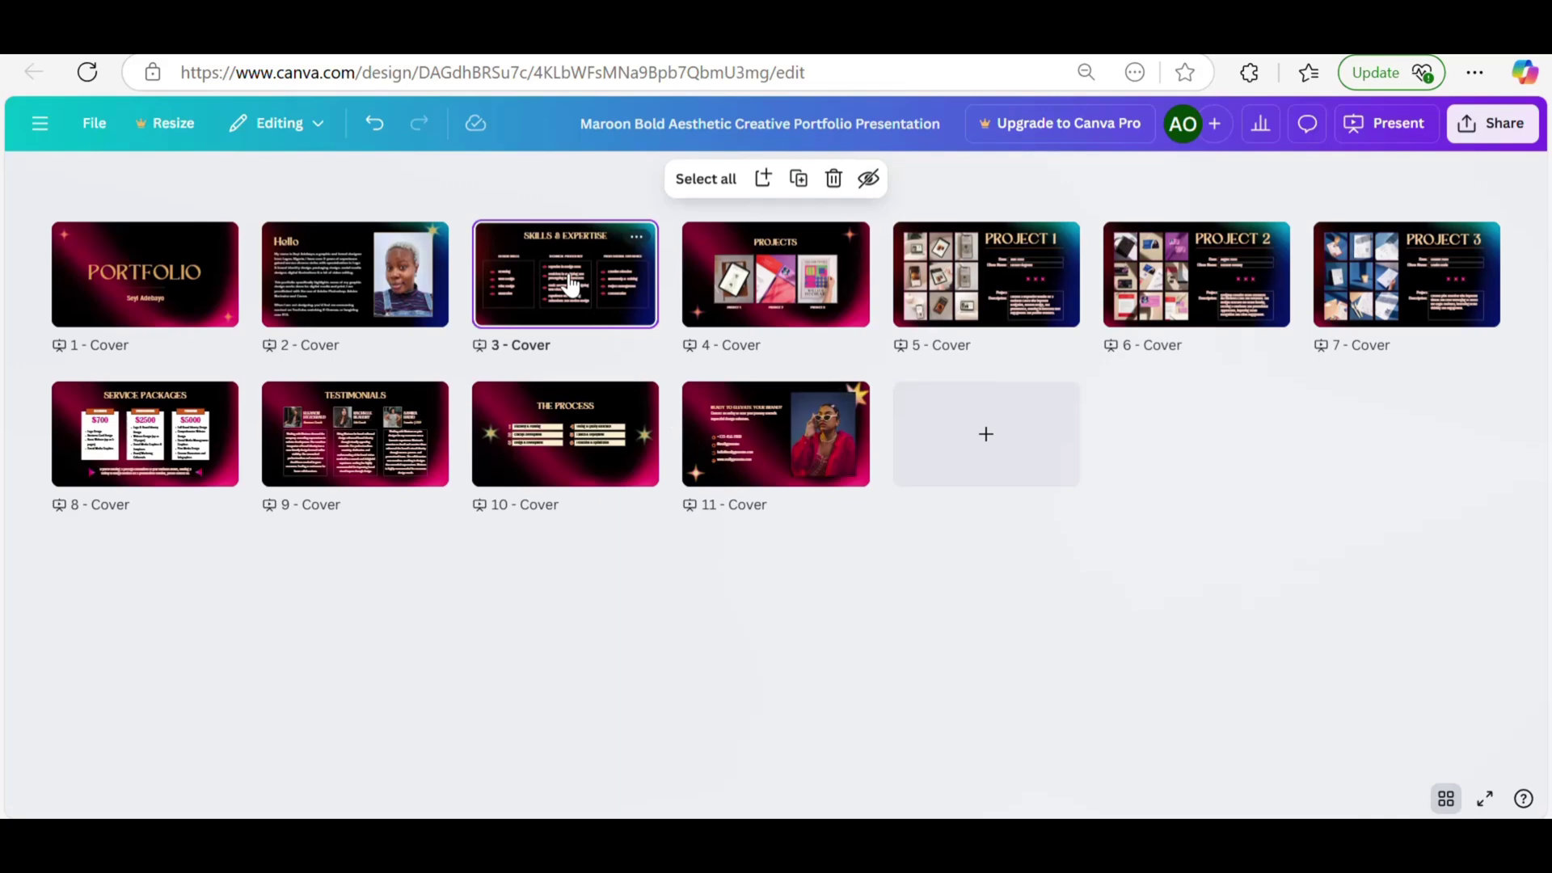
left_click_drag(570, 283, 502, 275)
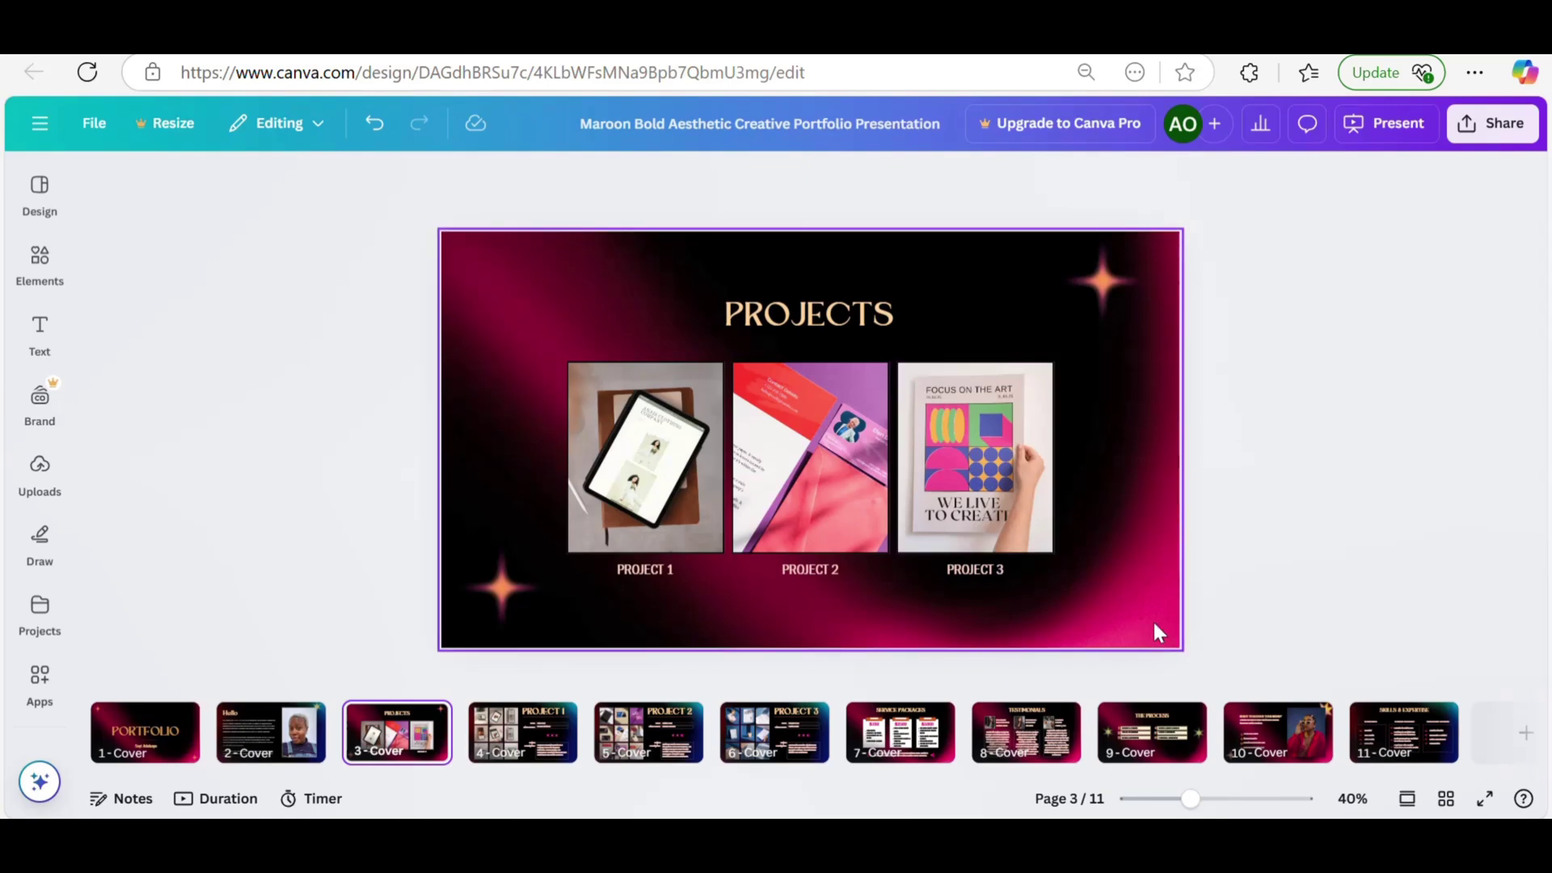
- Retype the Projects captions as ONE2ONEDIET, AKOMA HEALTH and EFFEX, and open Uploads
left_click(631, 492)
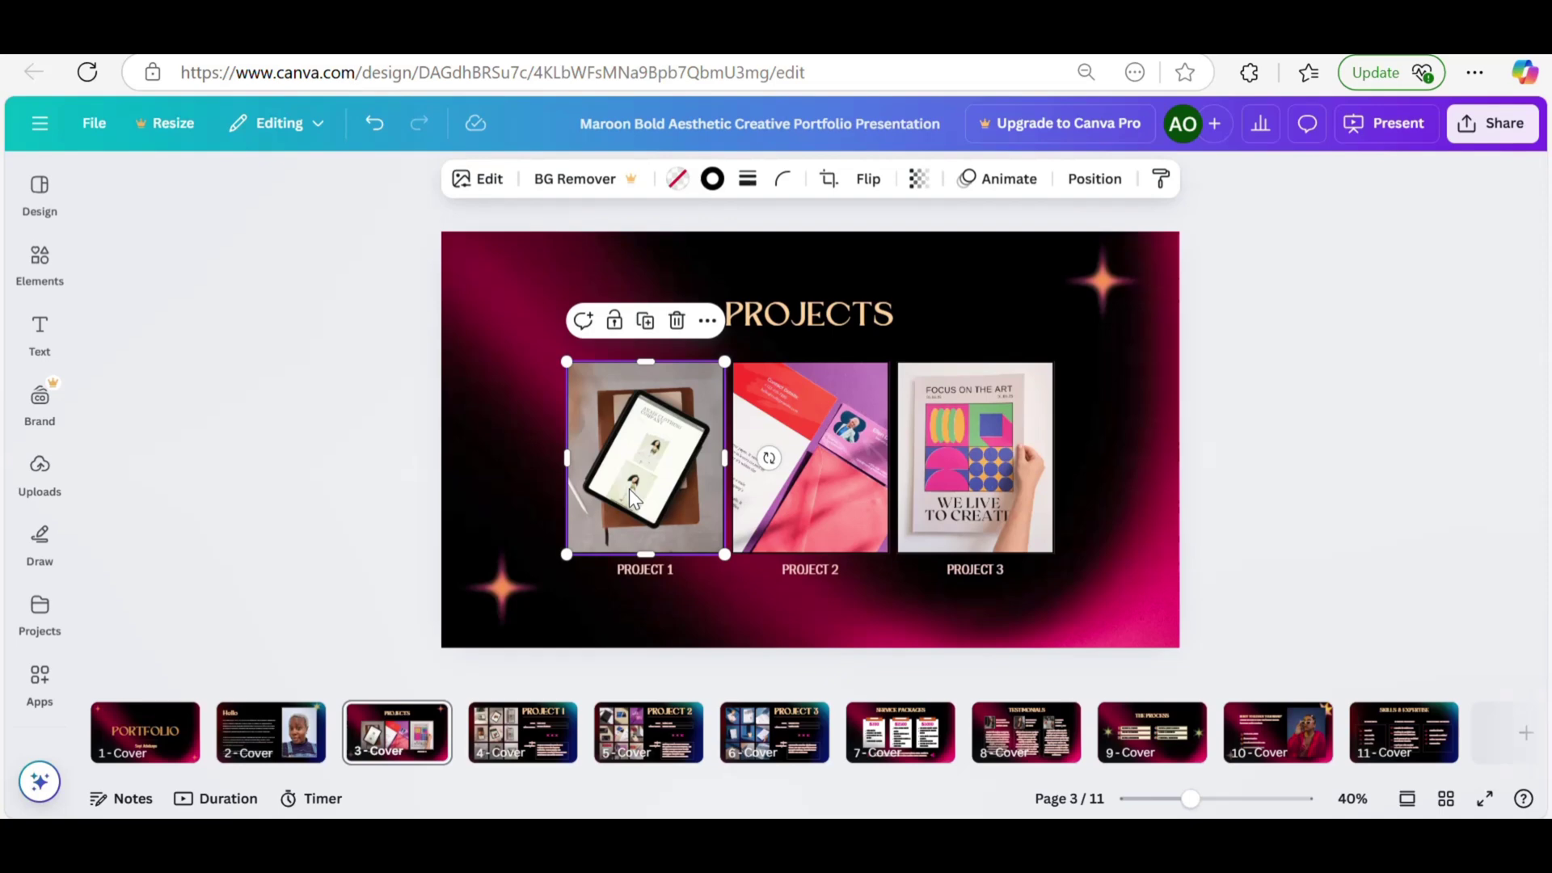
left_click(667, 570)
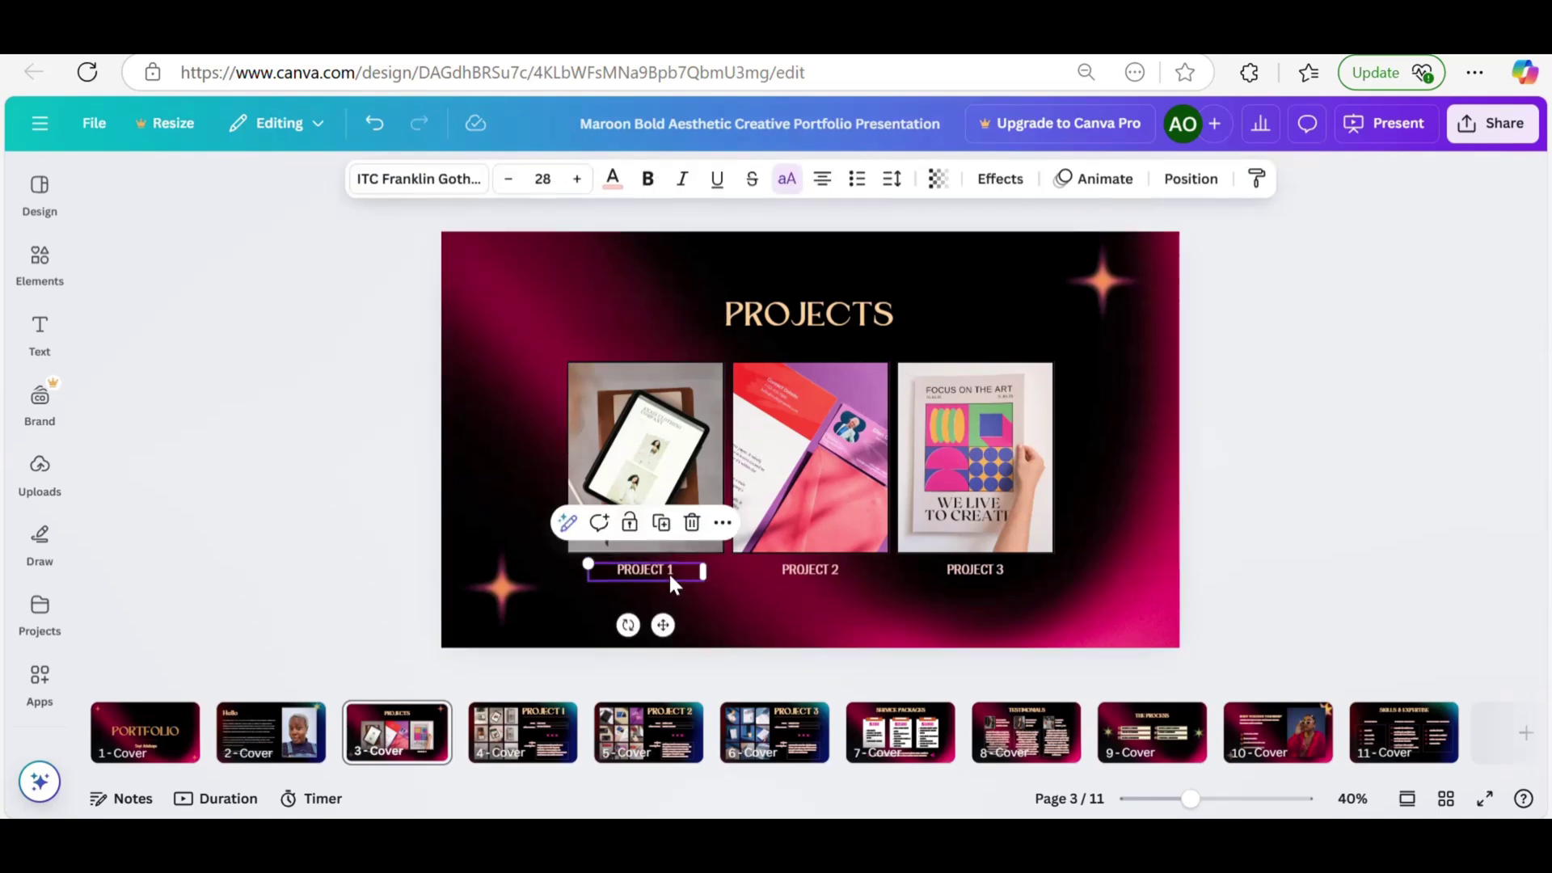
left_click(668, 574)
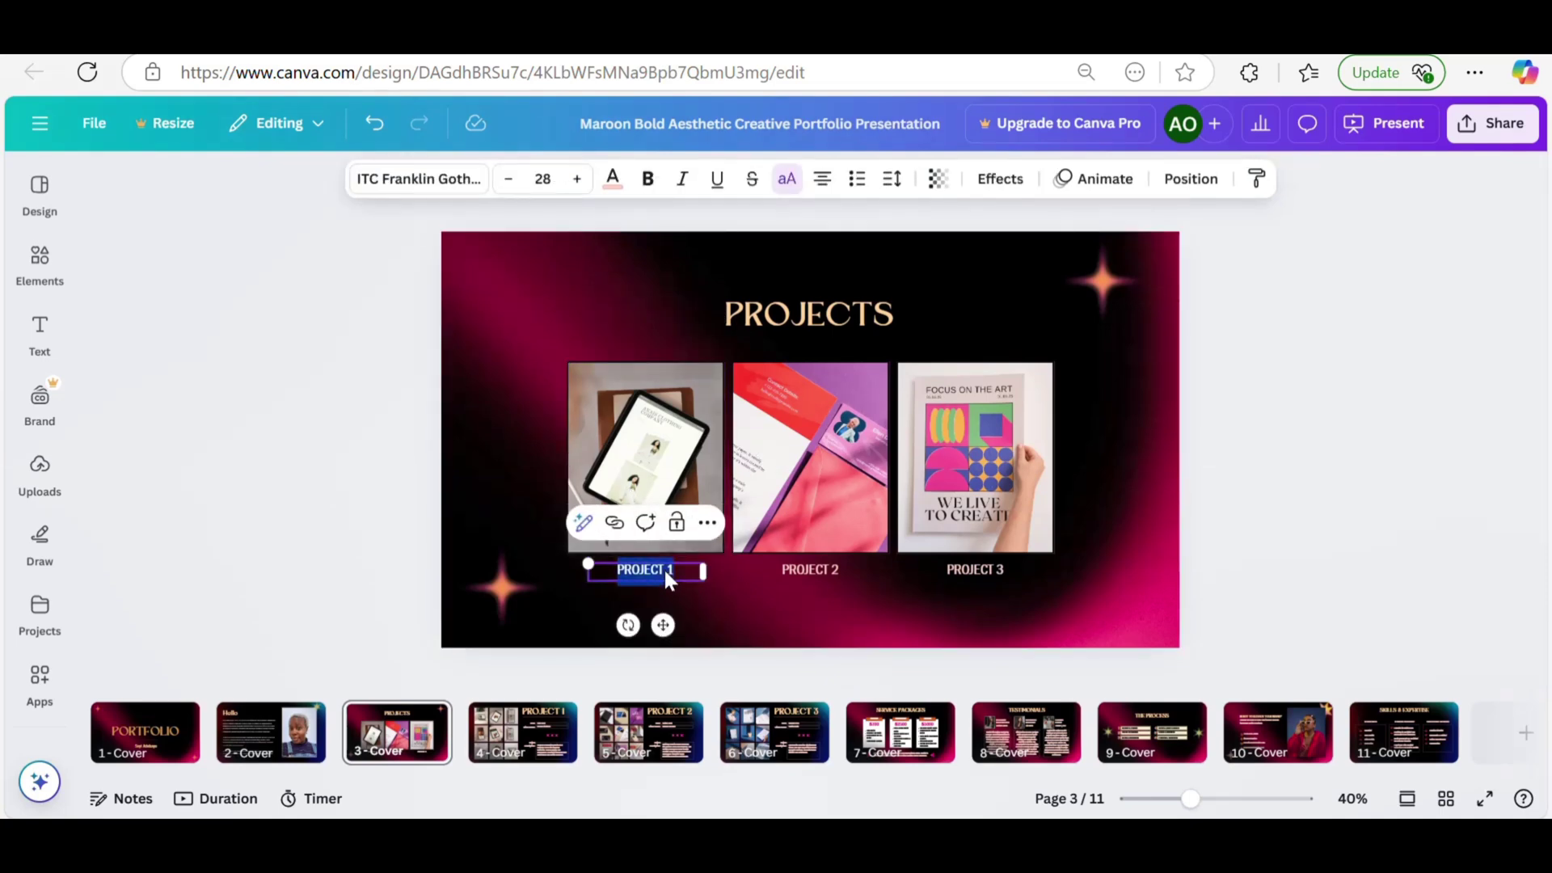
type("0")
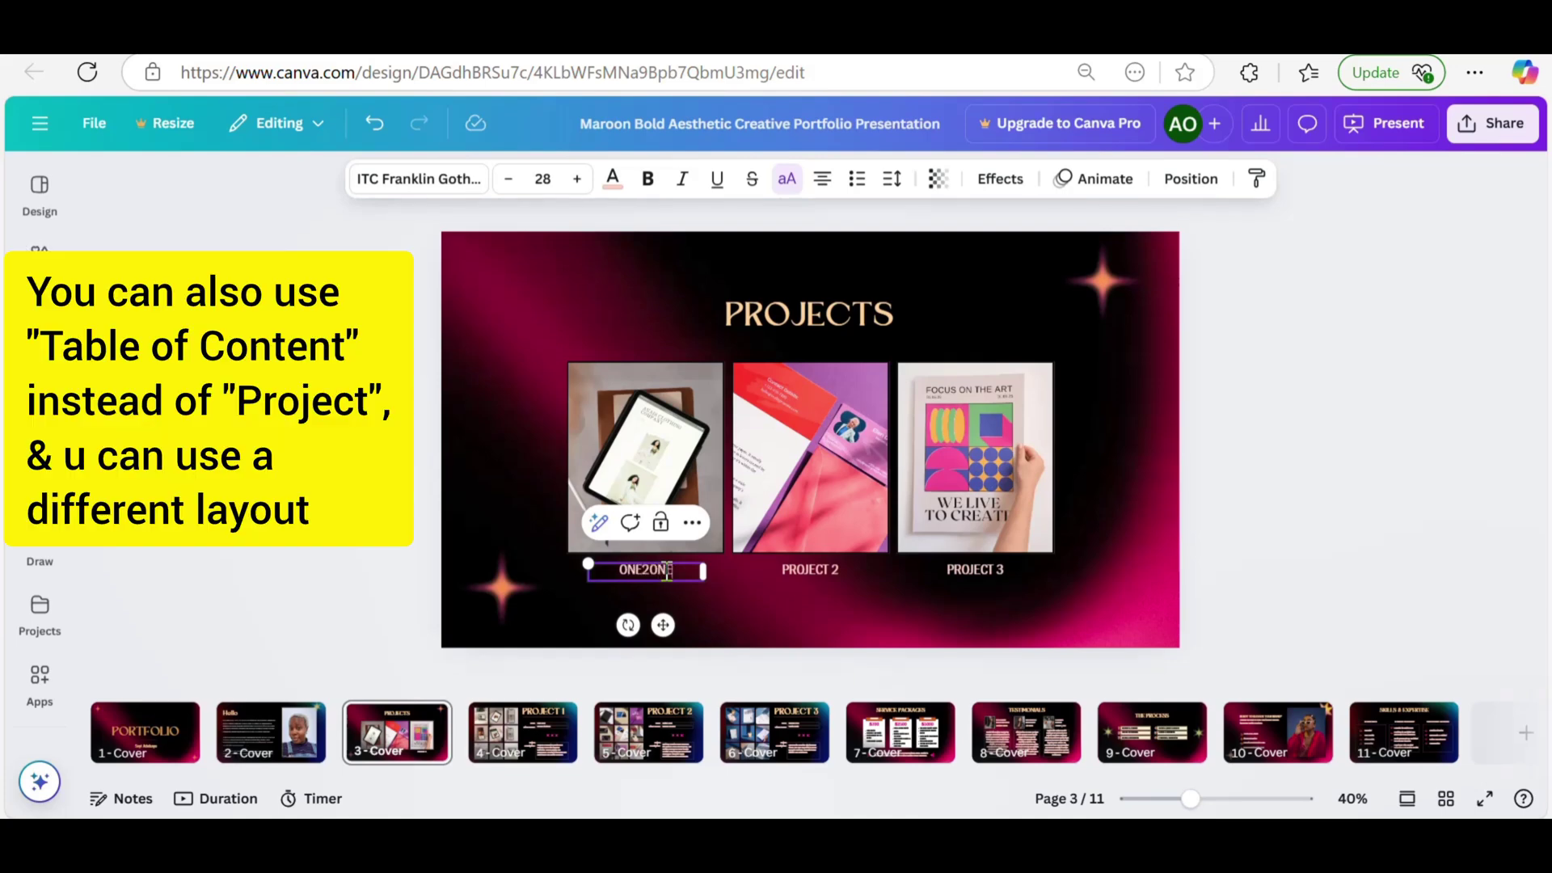
type("NE2ONECLIET")
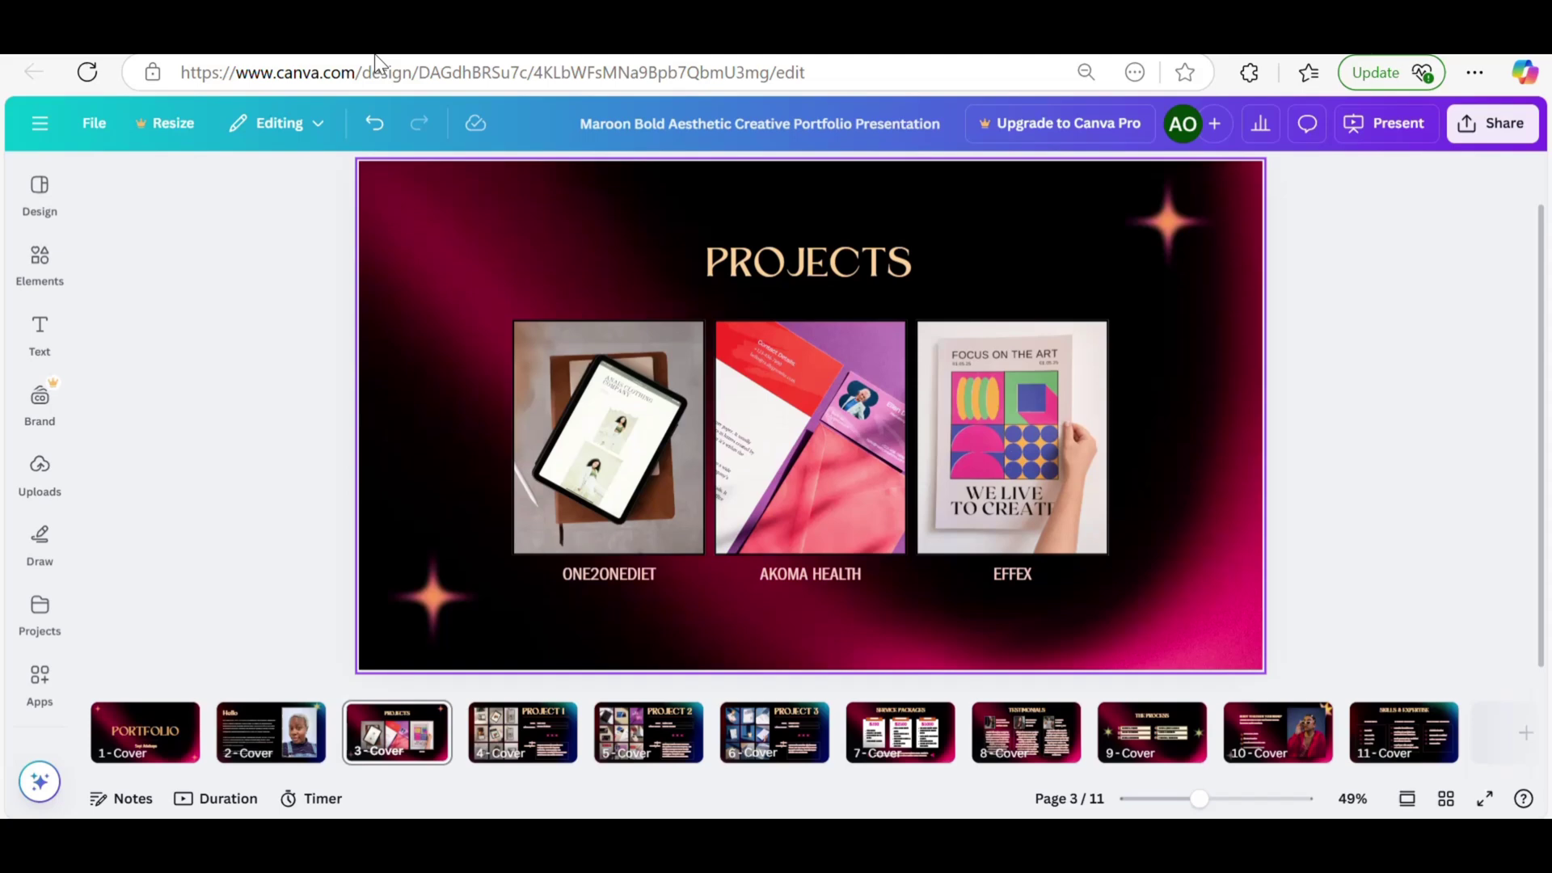
left_click(40, 346)
left_click(39, 483)
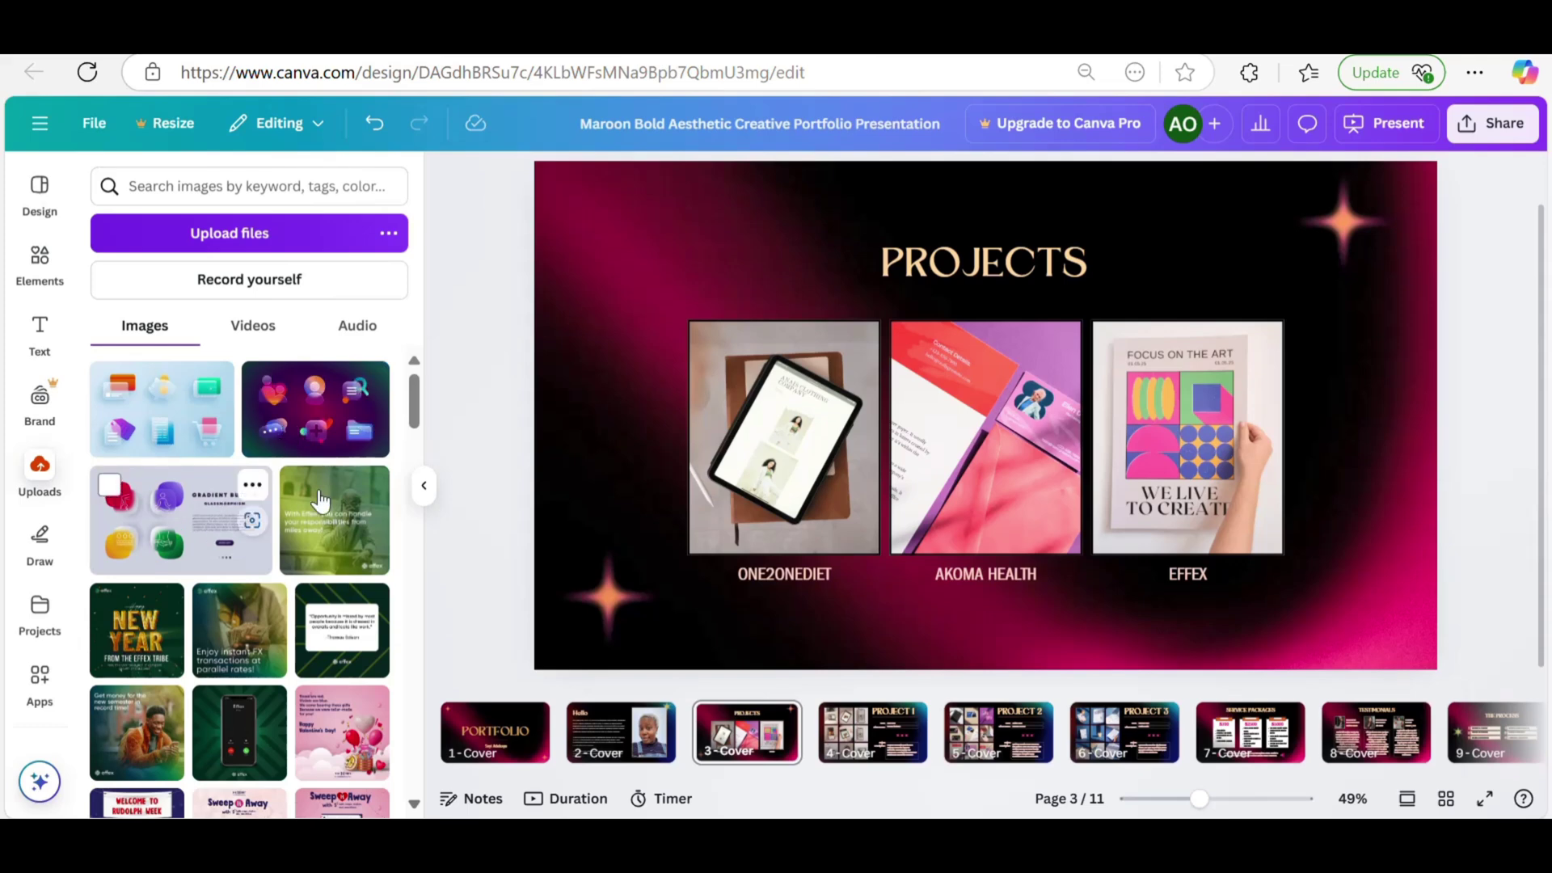
- Fill the first project frame with the gradient-button upload, cropped so the icons fill it
left_click_drag(321, 500, 796, 431)
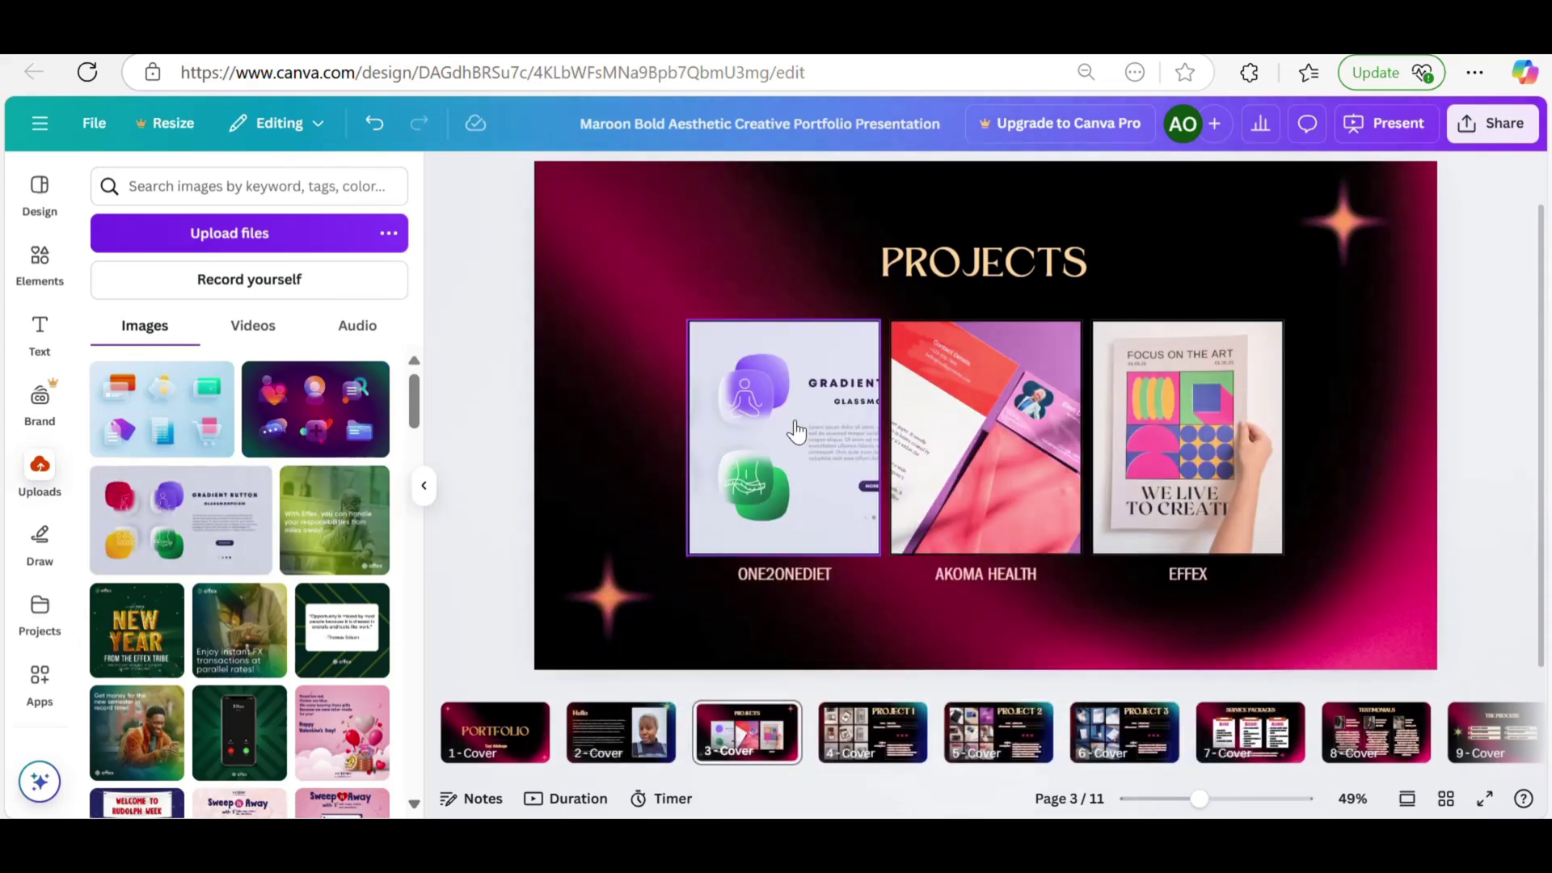
double_click(794, 420)
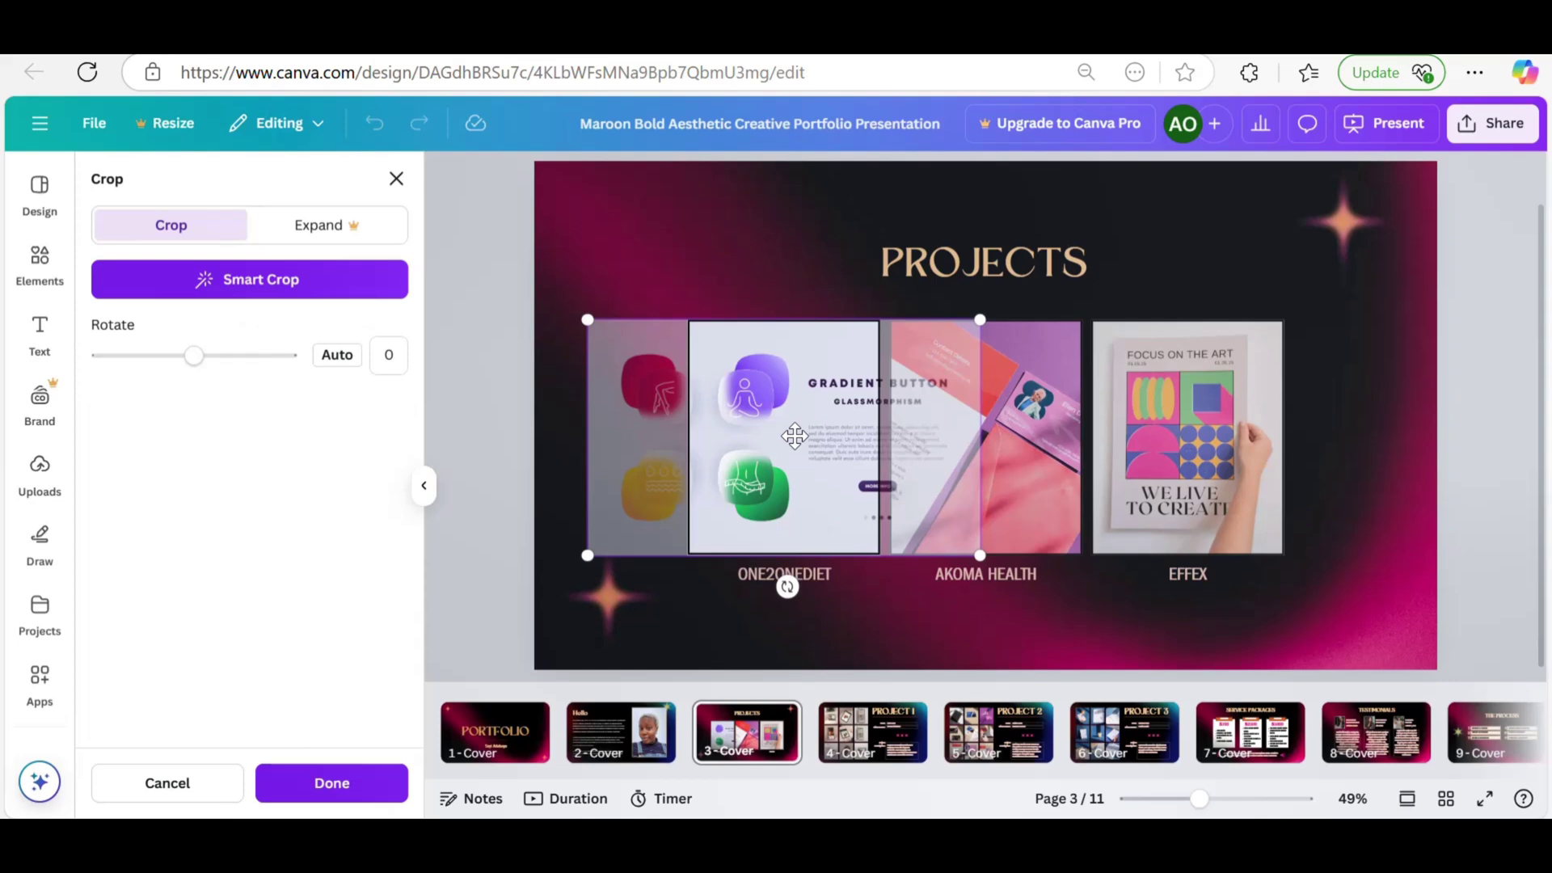
left_click_drag(794, 436, 848, 441)
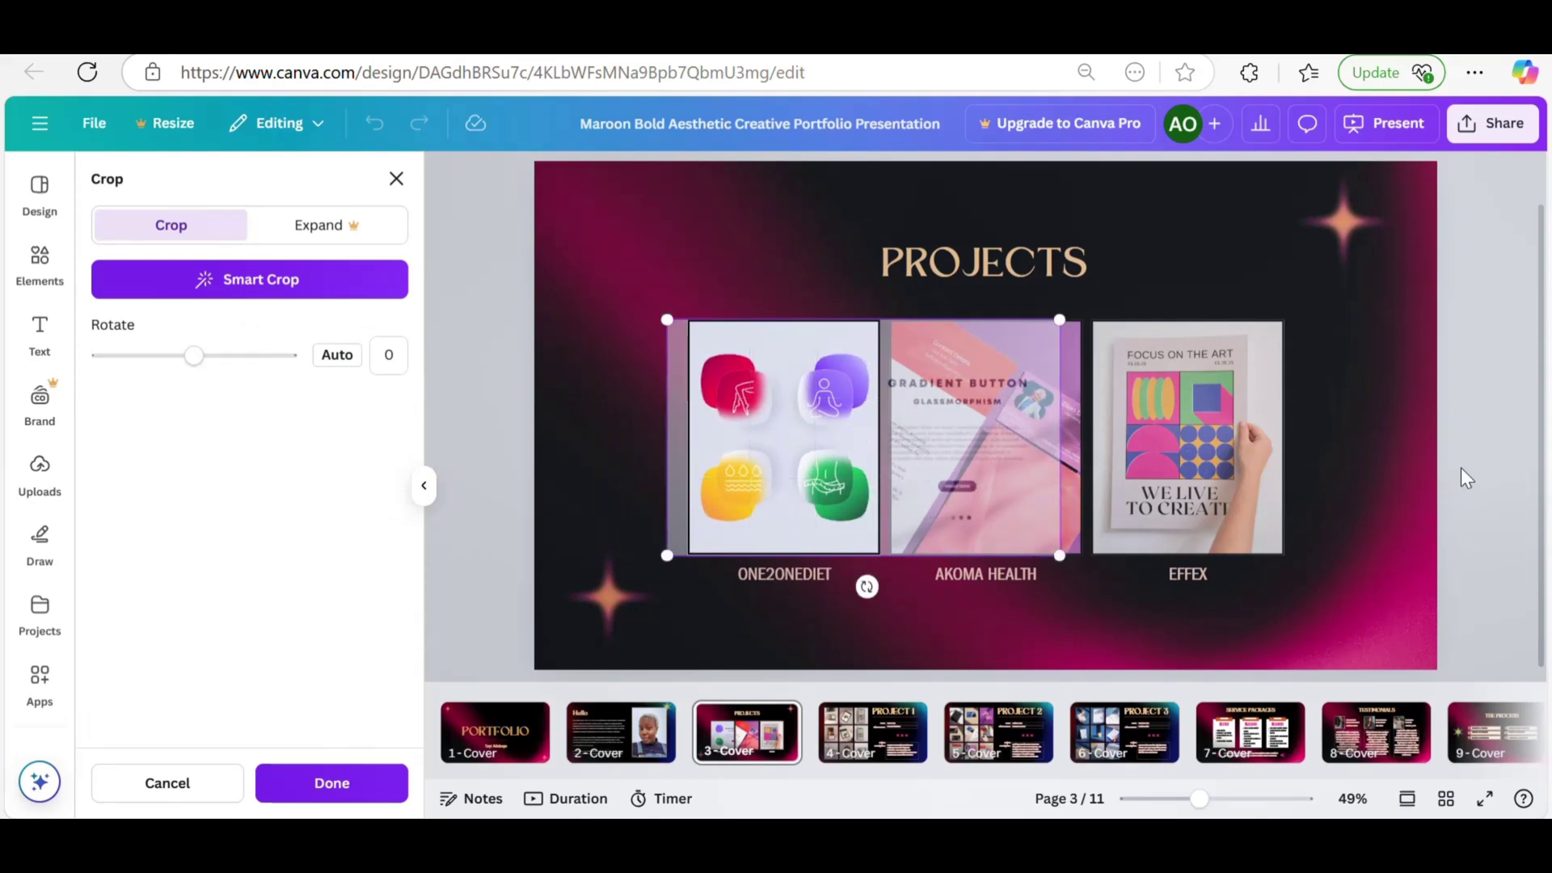
left_click(1483, 459)
left_click(511, 414)
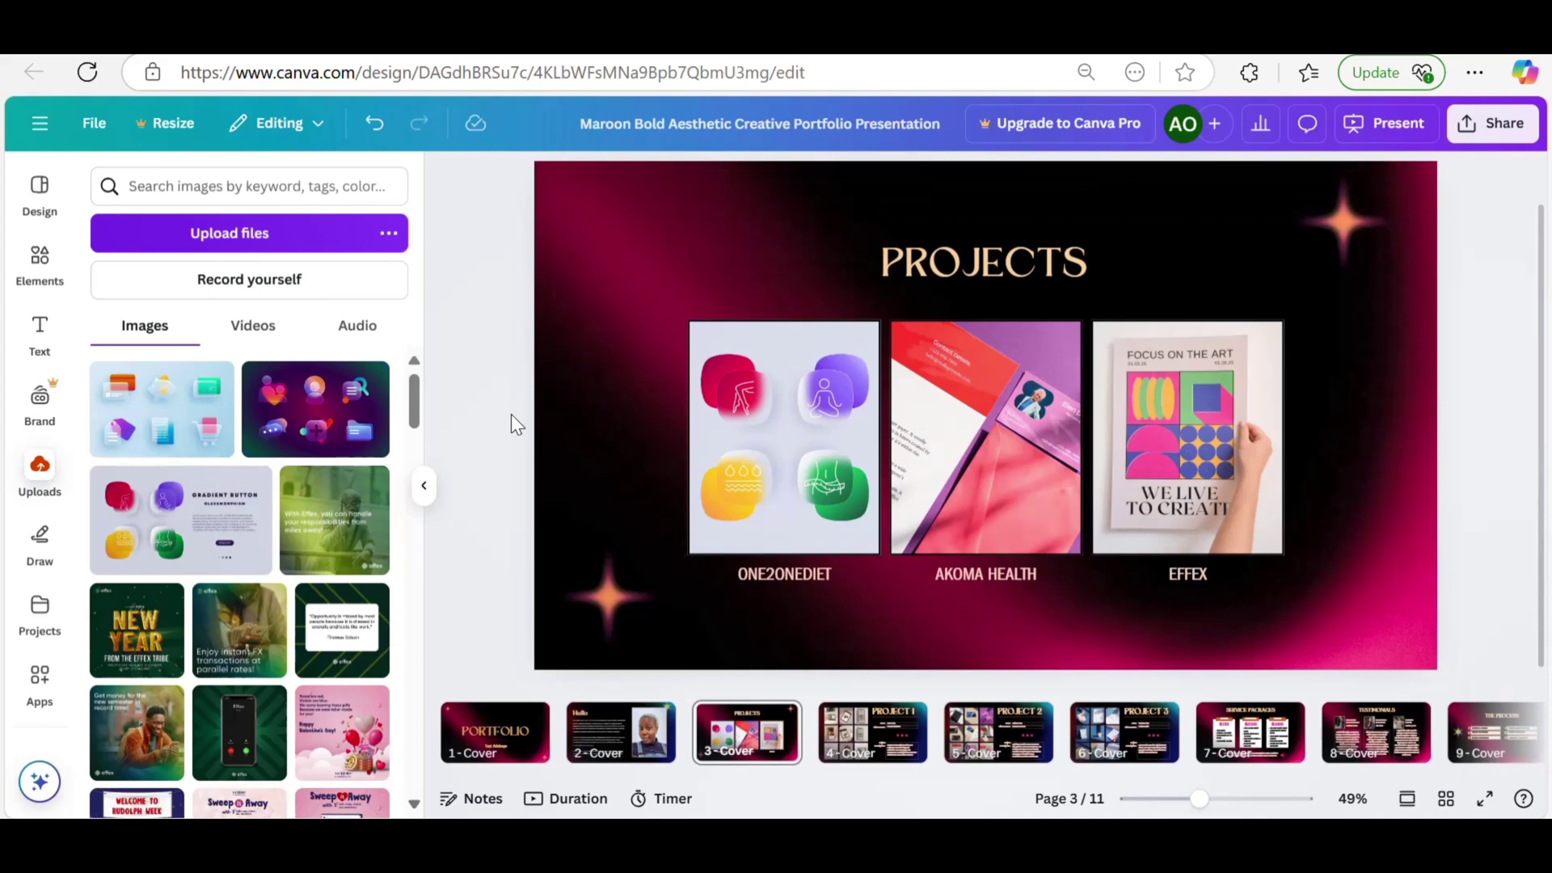
- Replace the AKOMA HEALTH image with the purple icons upload and crop it
left_click(1039, 439)
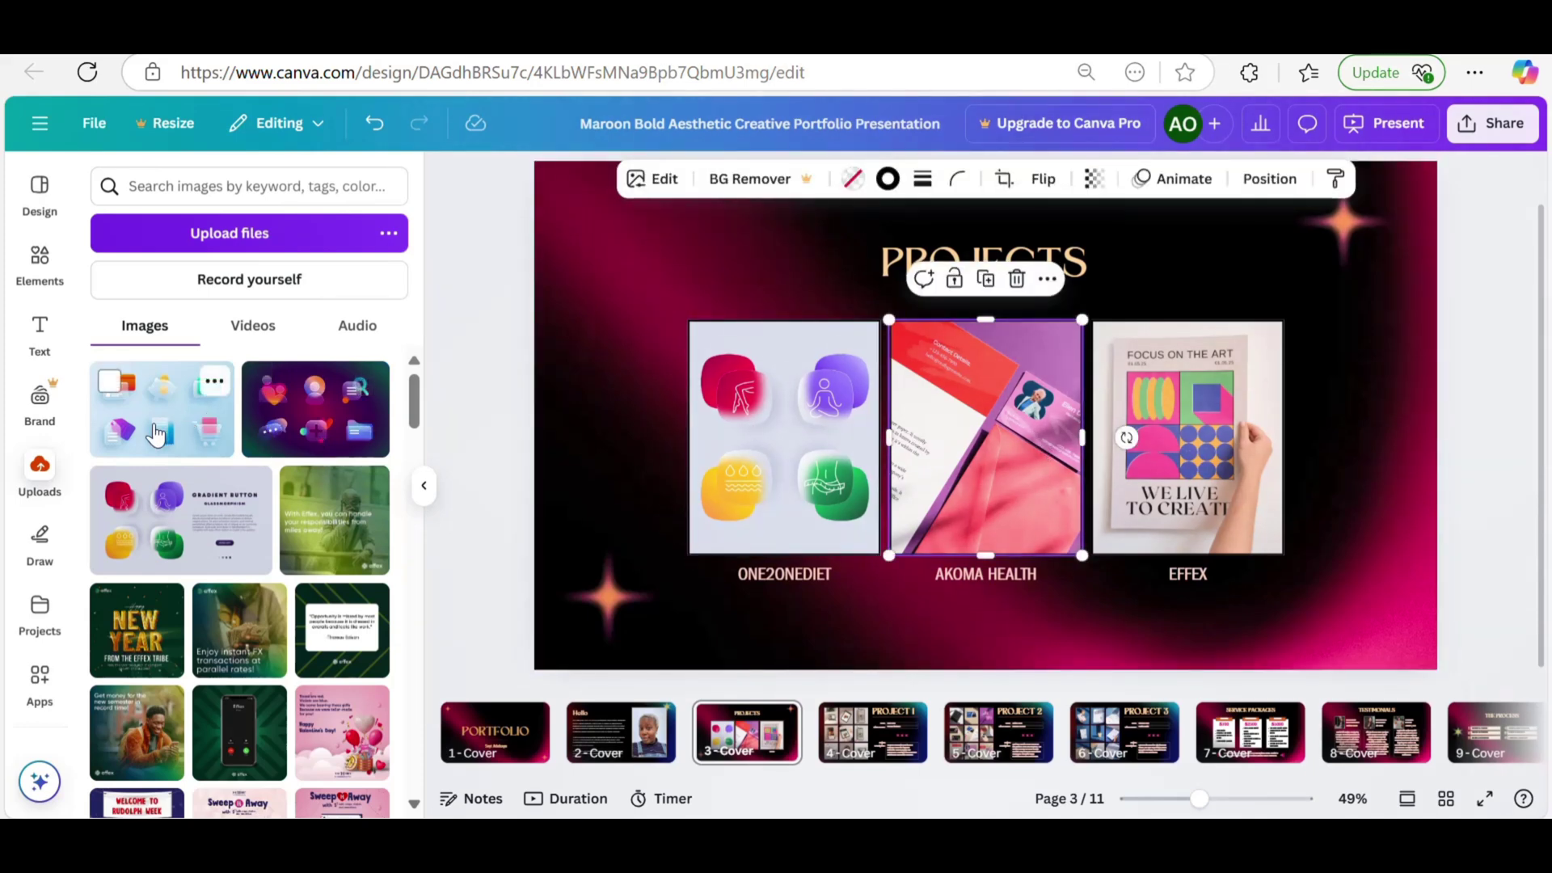
mouse_move(305, 423)
left_mouse_down()
mouse_move(1071, 440)
mouse_move(1049, 444)
left_mouse_up()
double_click(990, 444)
left_click(496, 401)
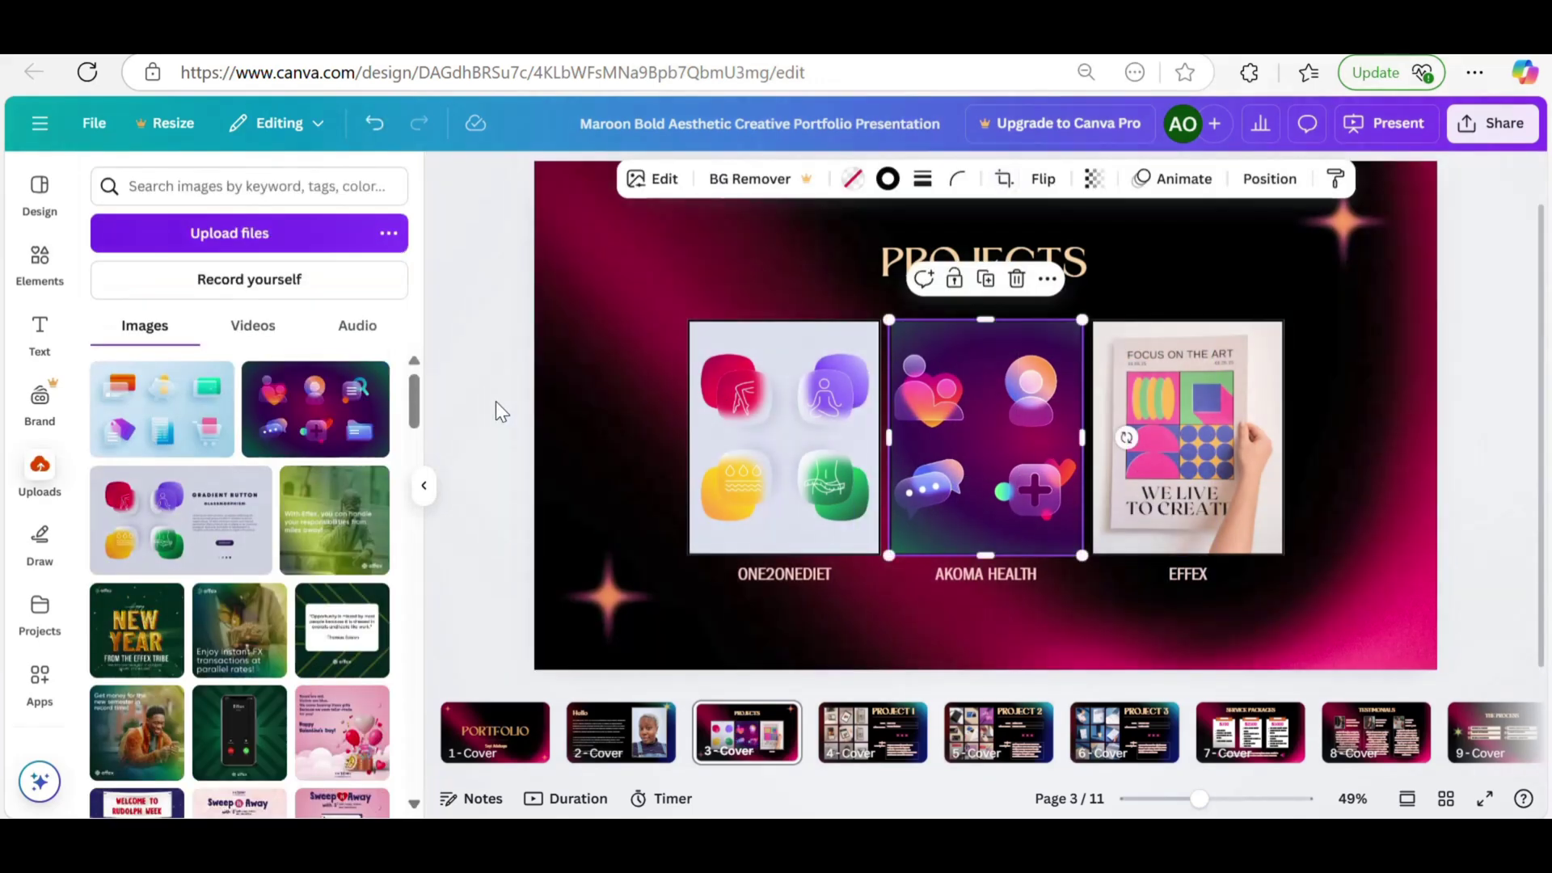
left_click(497, 401)
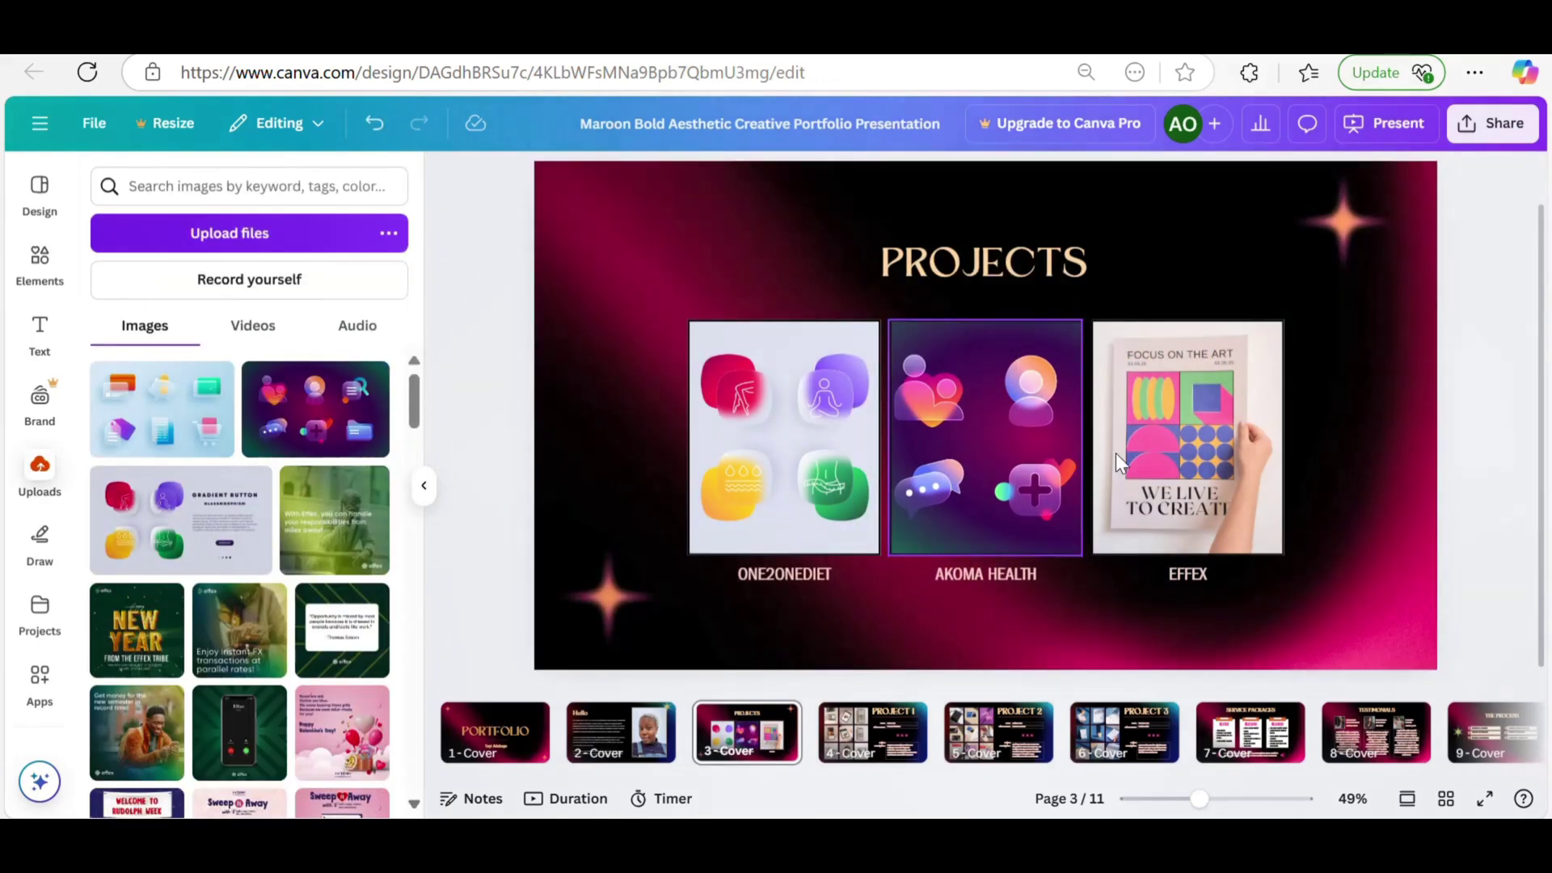
- Put the light blue icons upload into the EFFEX frame and reposition it to fit
left_click(1172, 467)
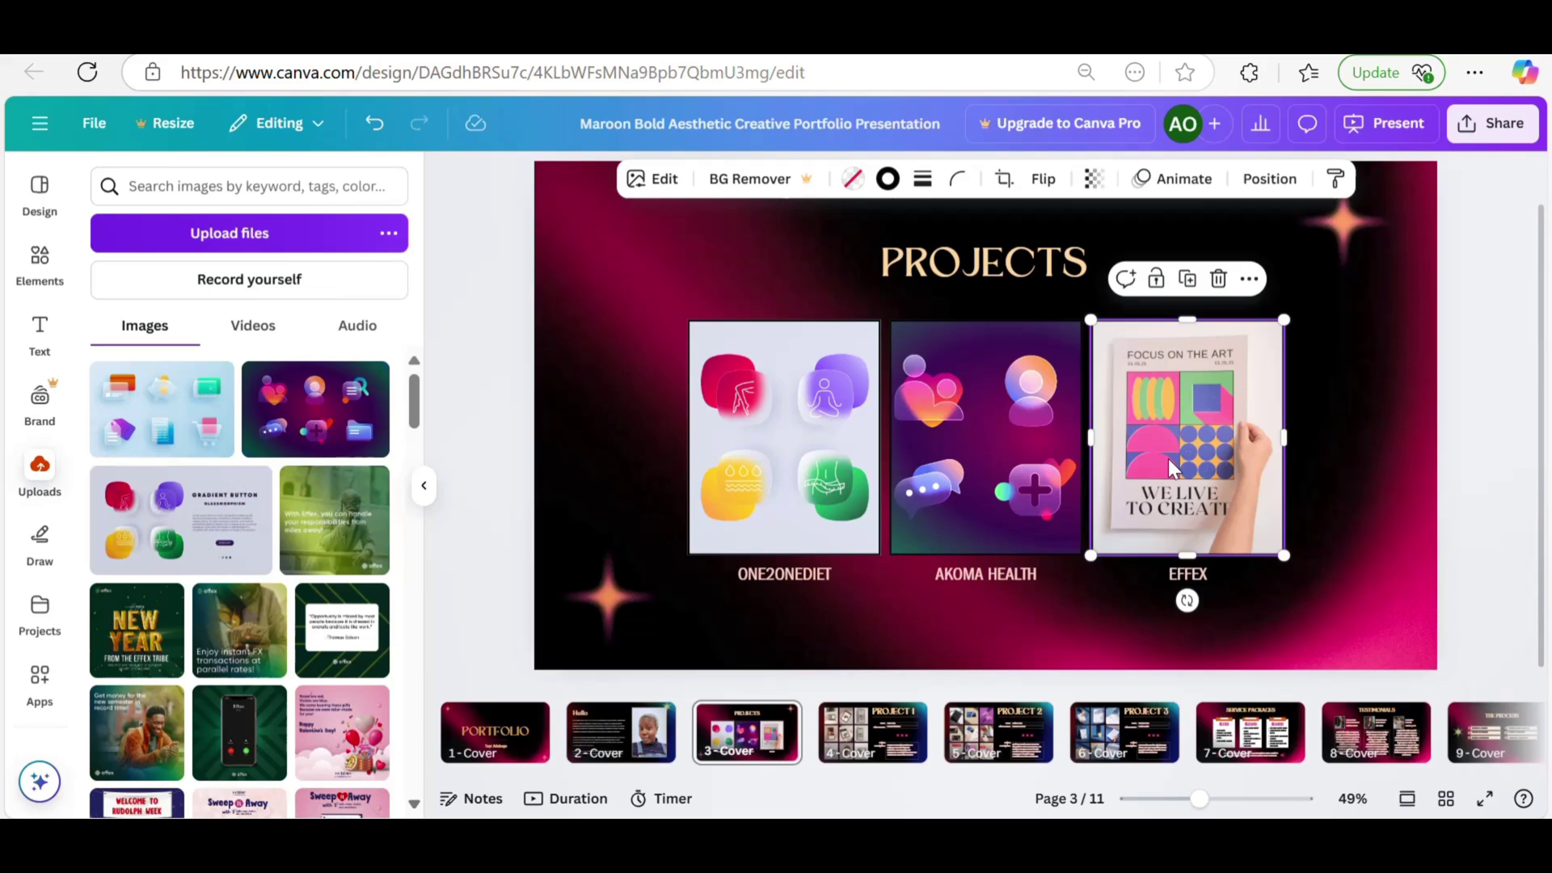
left_click_drag(186, 404, 1160, 471)
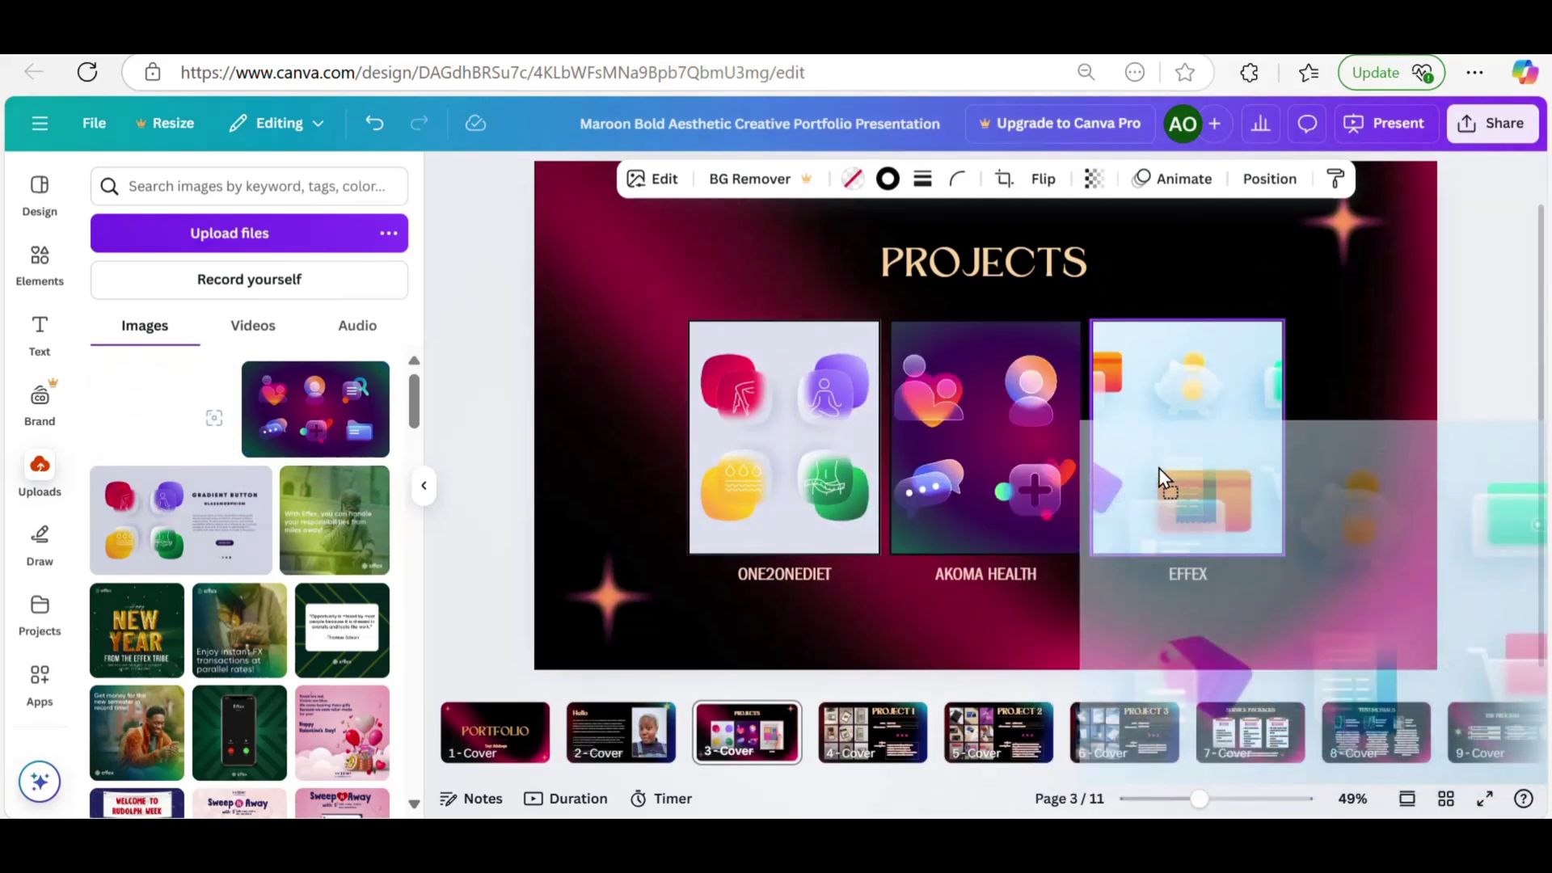
left_click_drag(1187, 413, 1263, 413)
double_click(1195, 405)
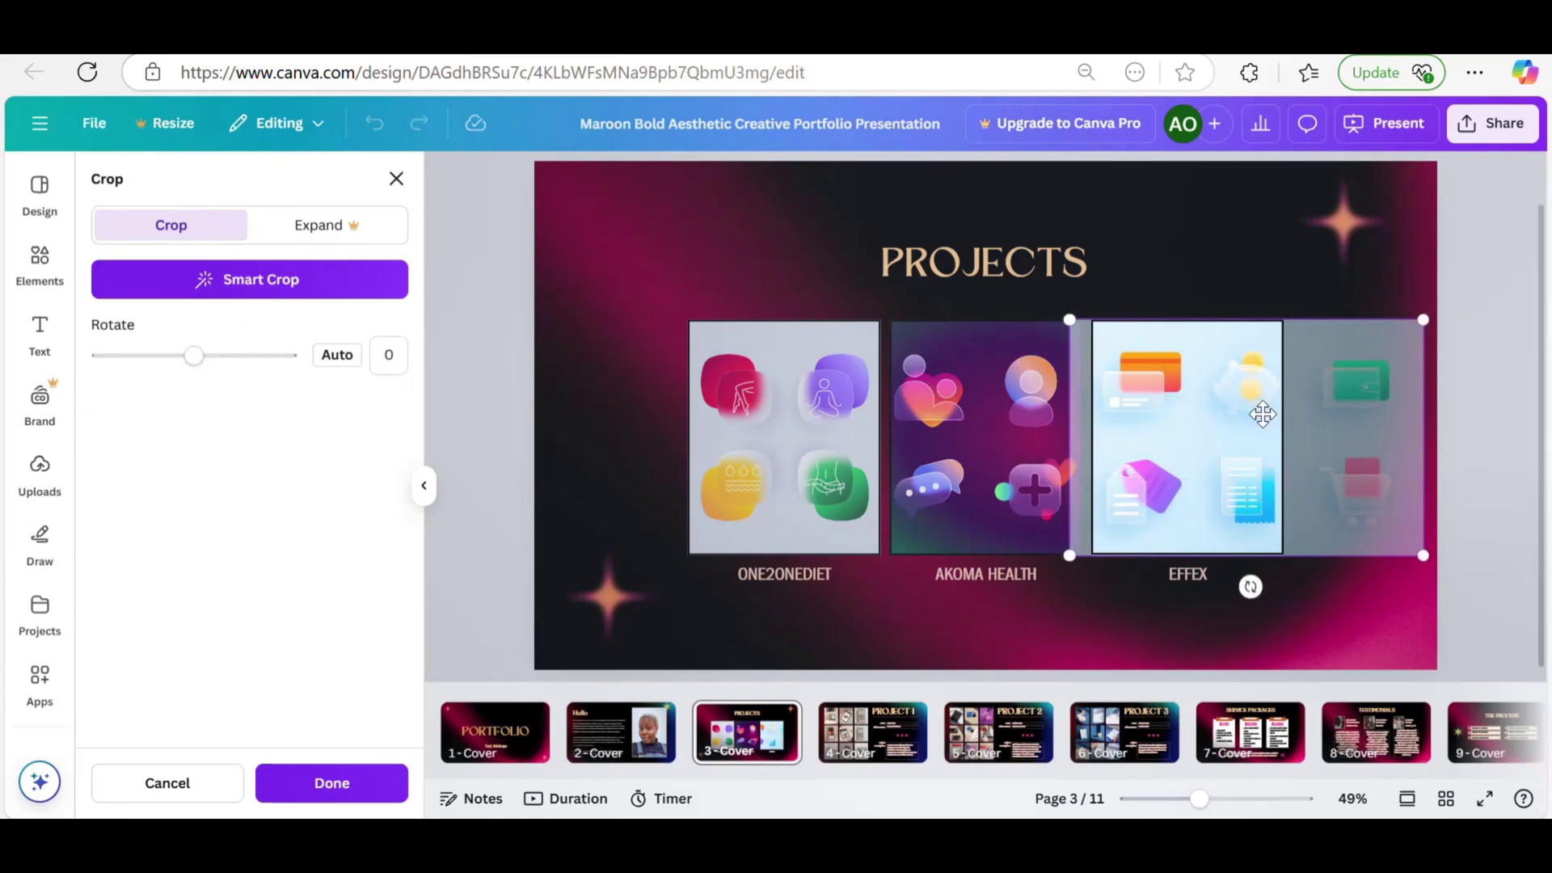
left_click_drag(1262, 413, 1122, 427)
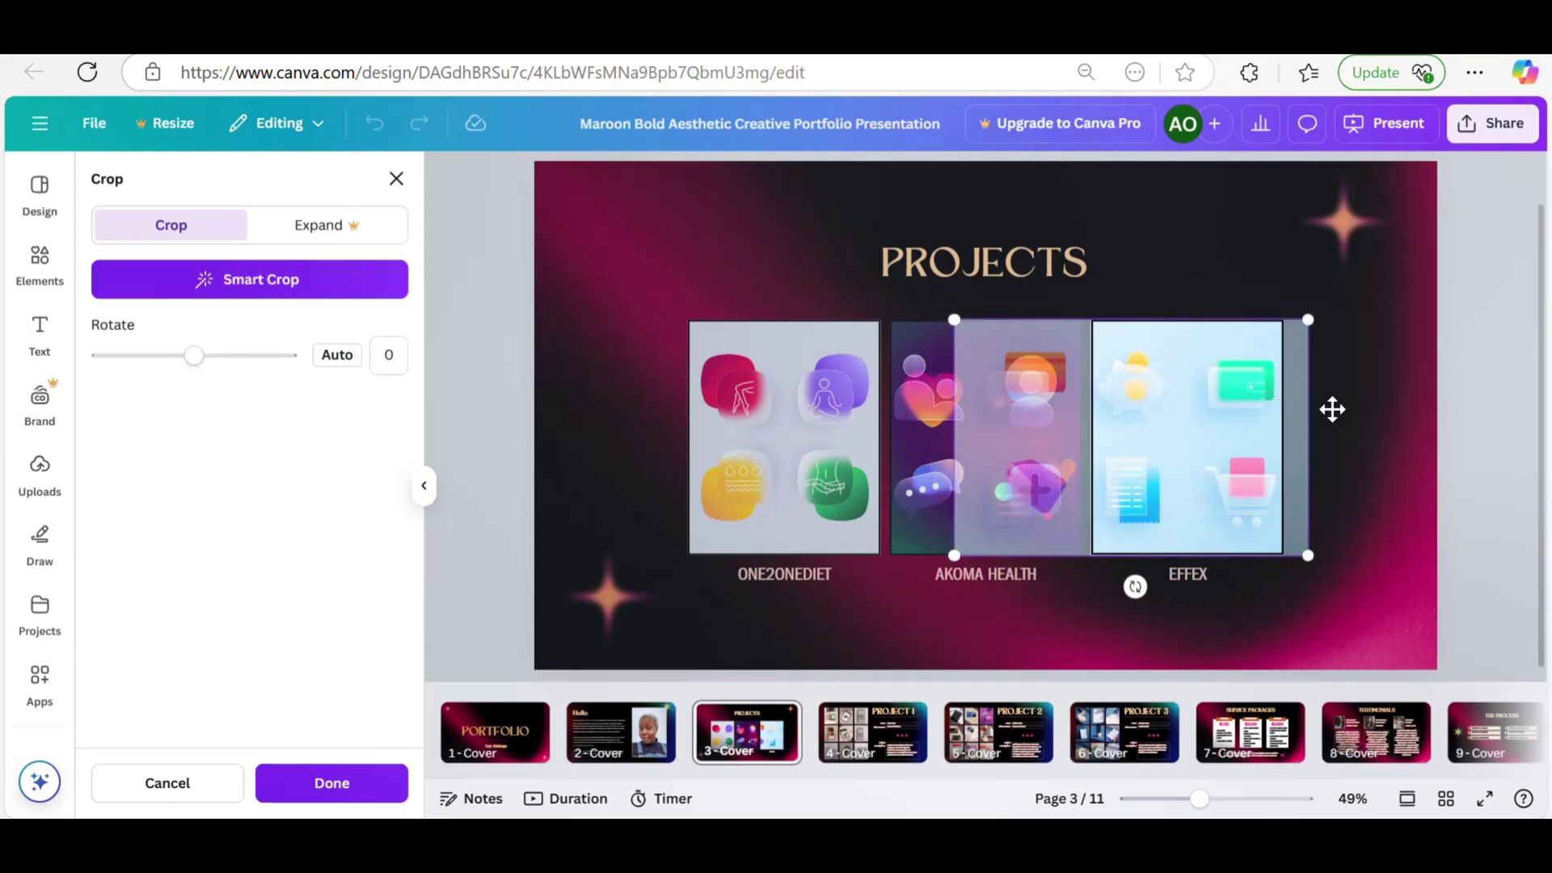
key("Escape")
key("Escape")
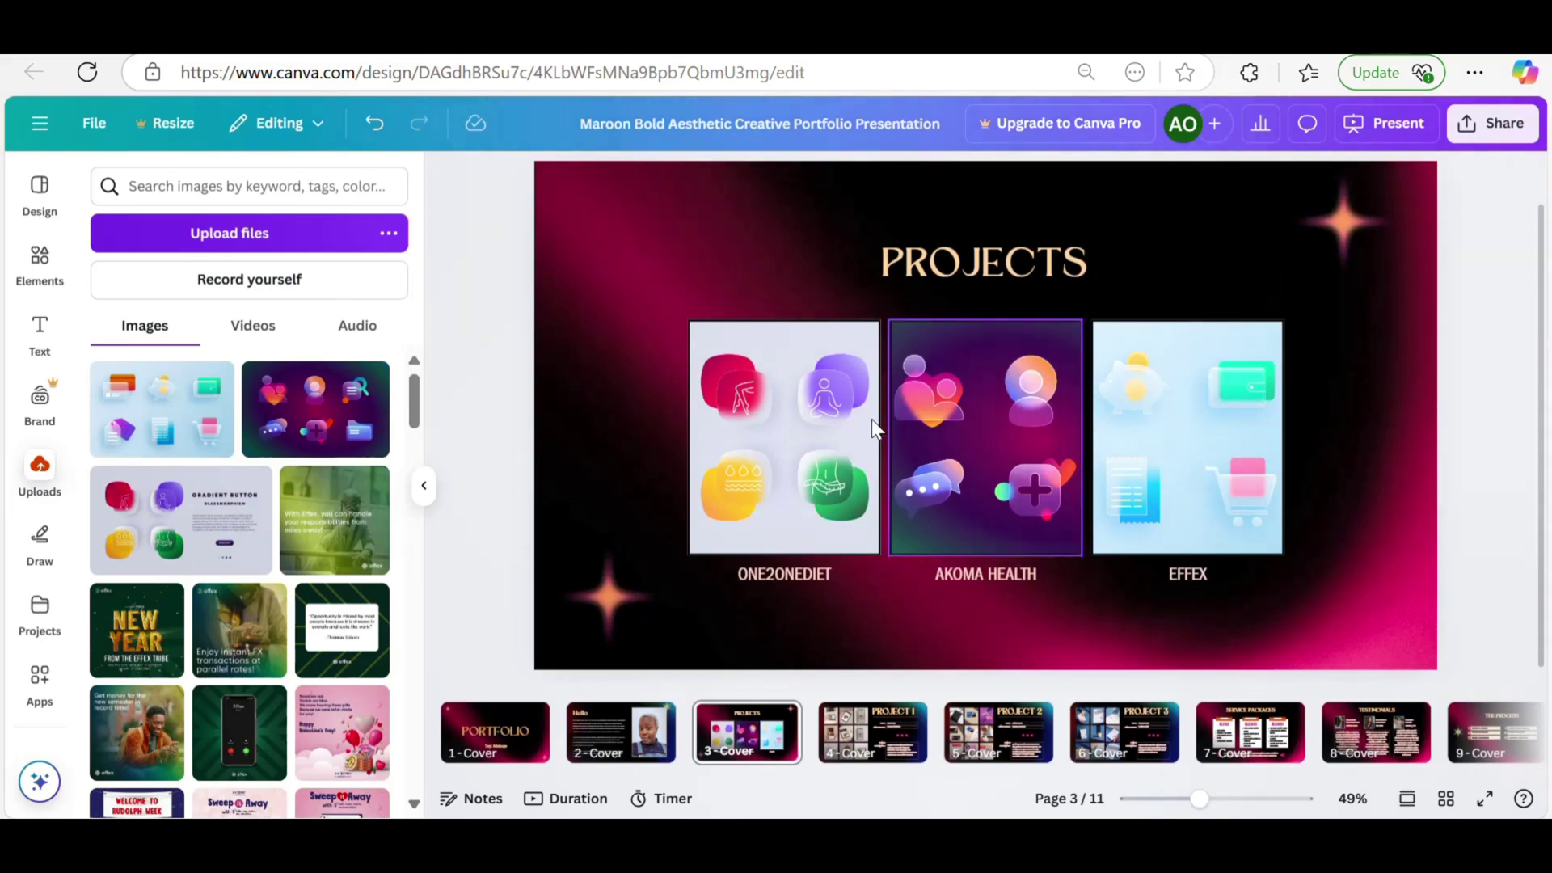
- On Project 1, delete the bottom-middle grid photo and make the bottom-left frame white
left_click(873, 731)
left_click(621, 569)
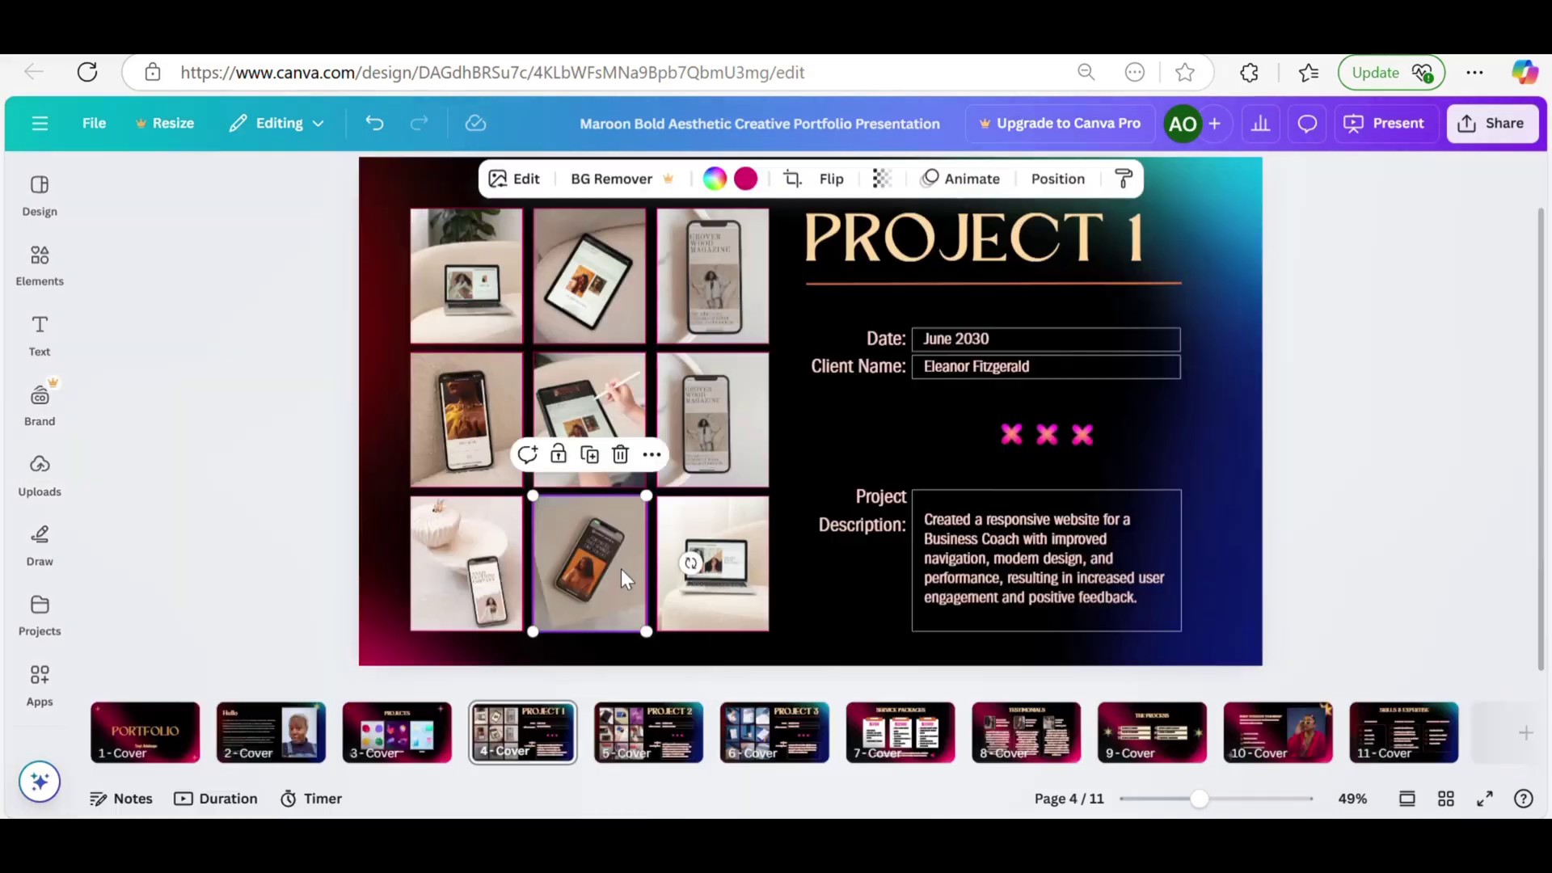
key("Delete")
key("Escape")
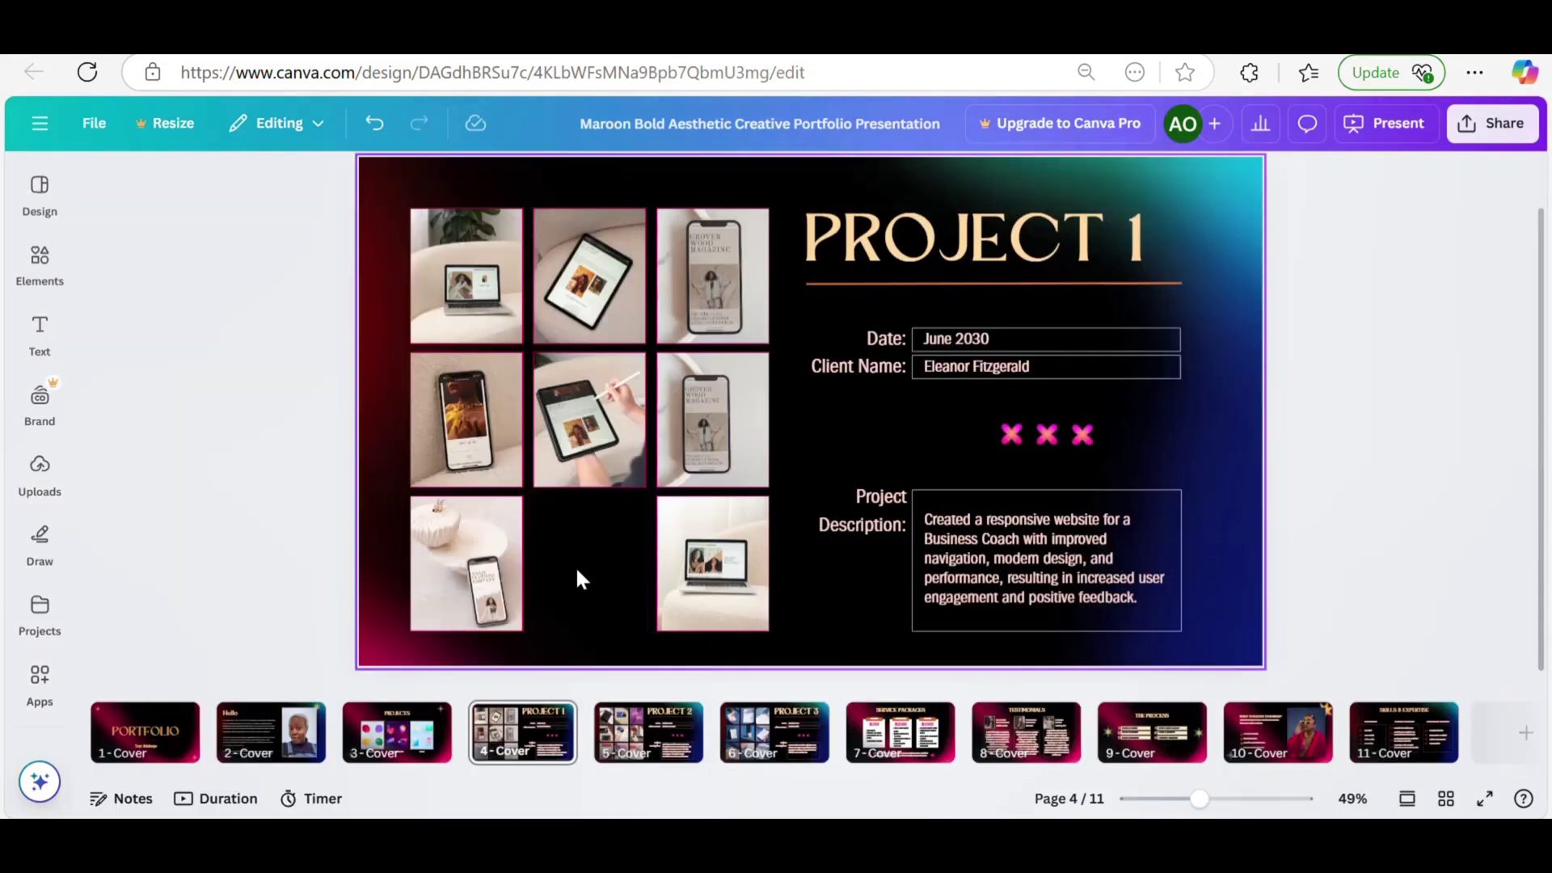
left_click(438, 563)
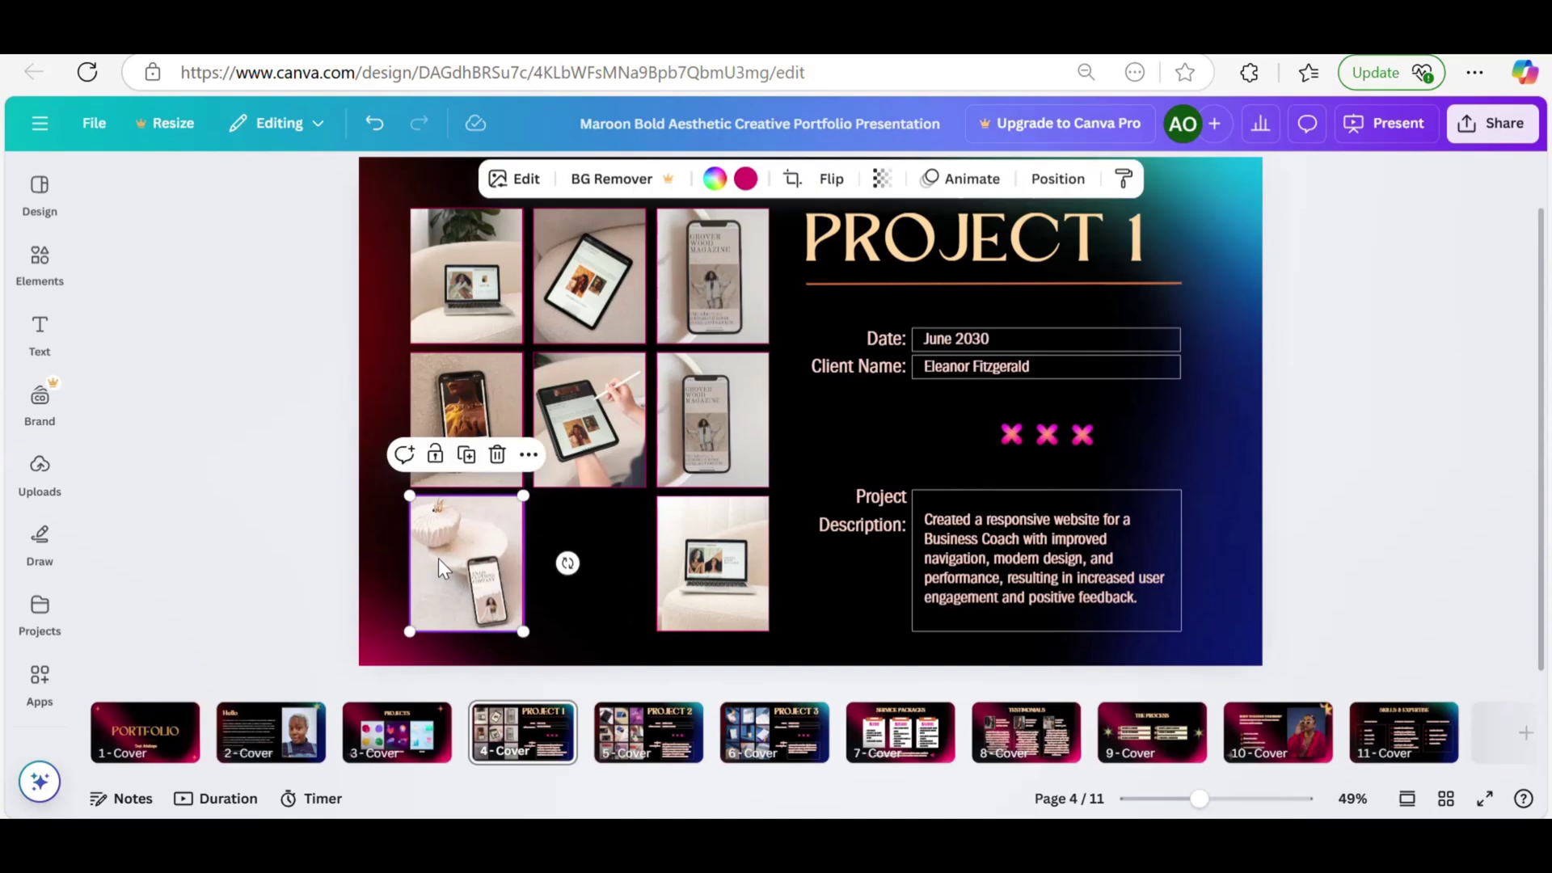
left_click(715, 181)
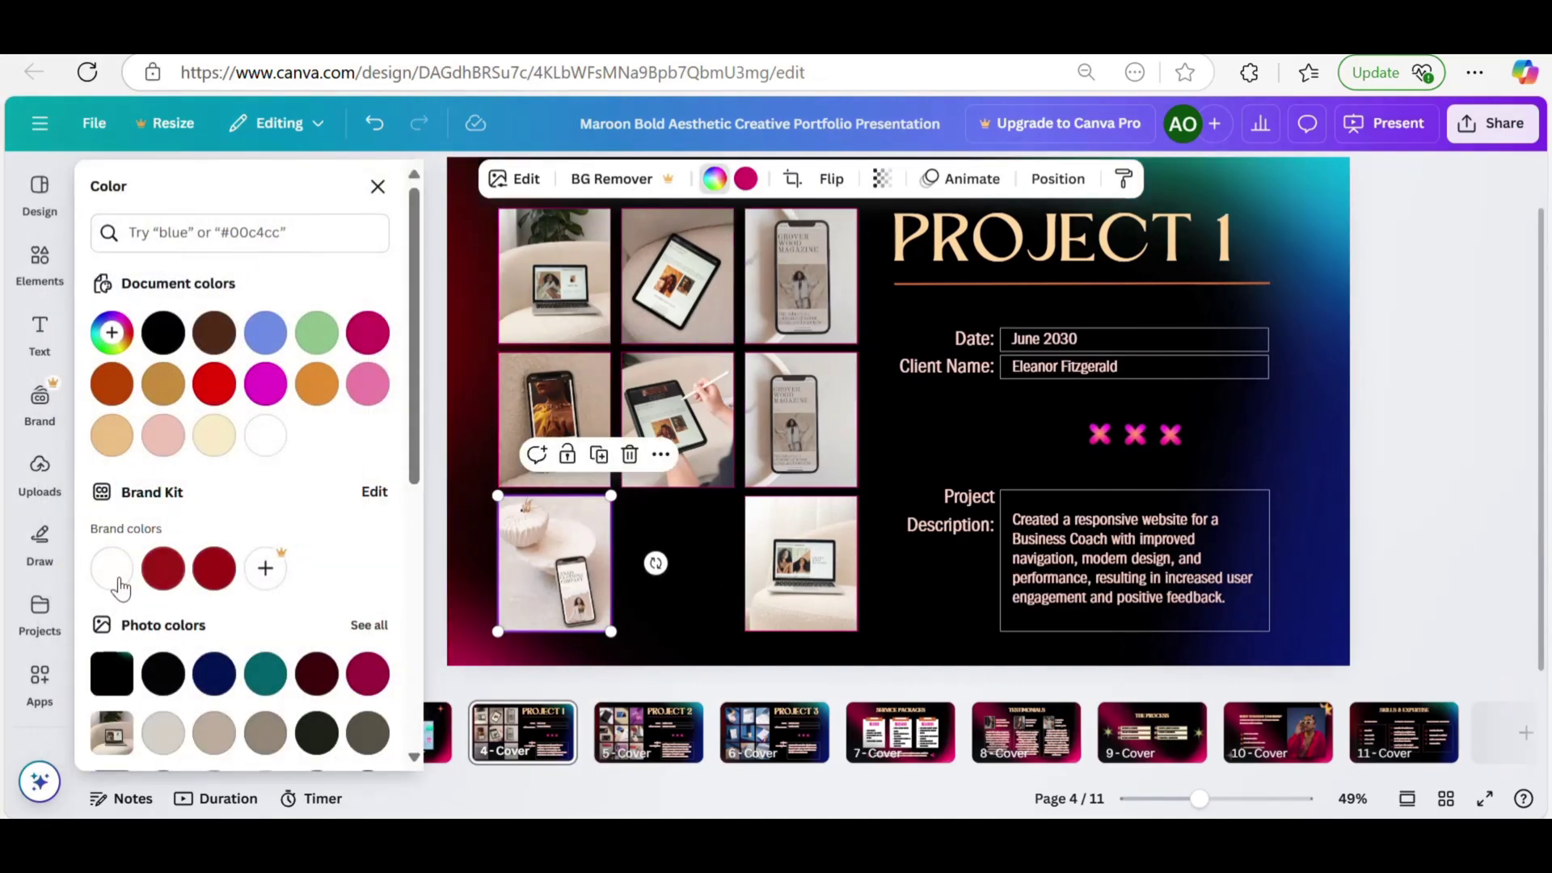
left_click(109, 575)
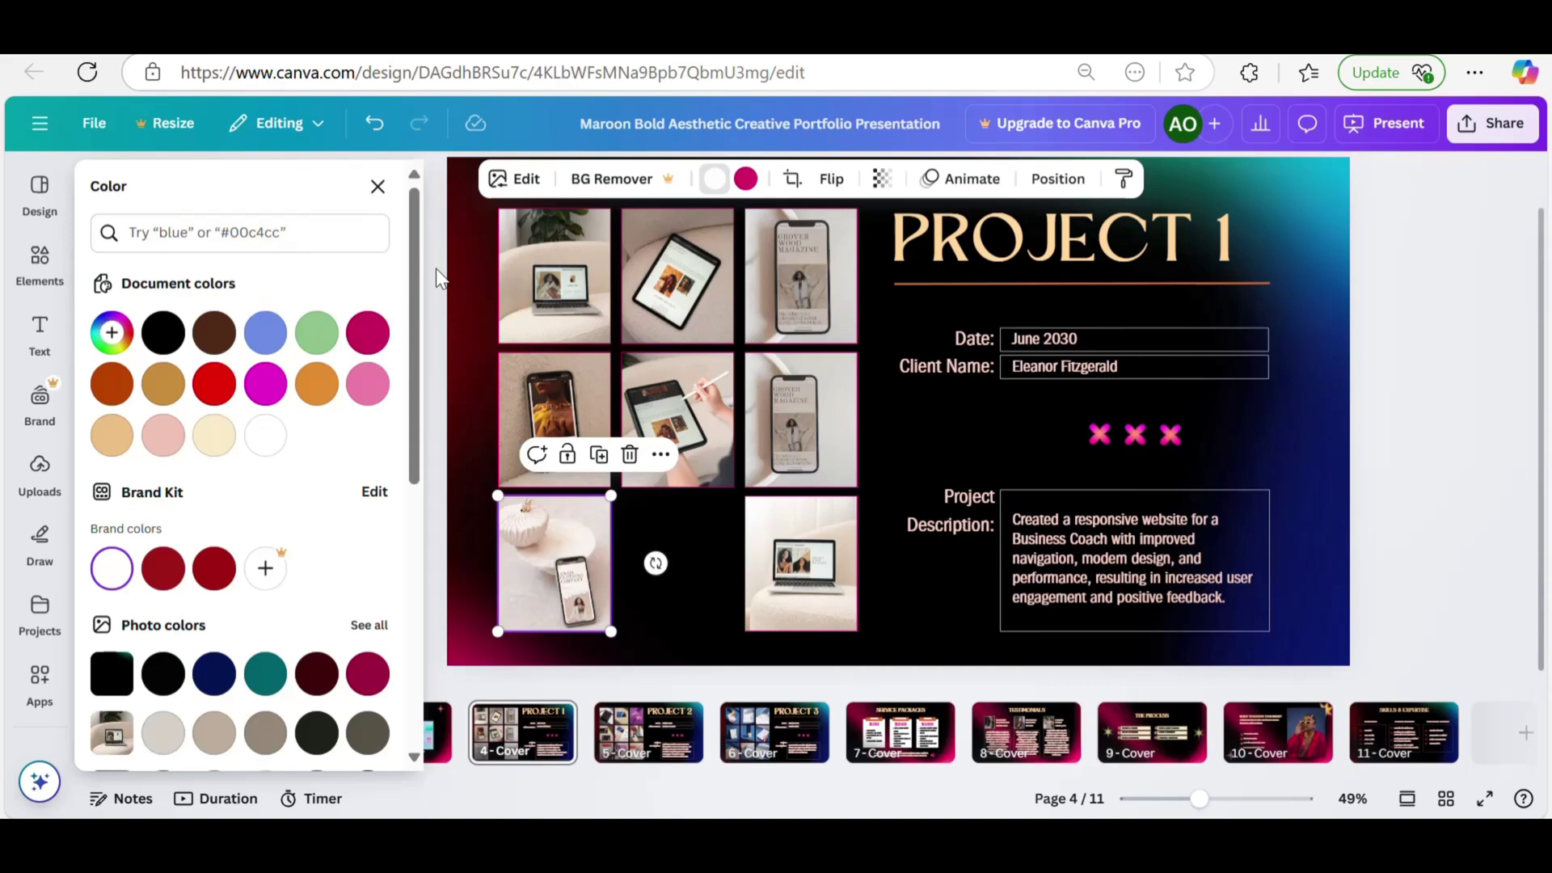
left_click(378, 187)
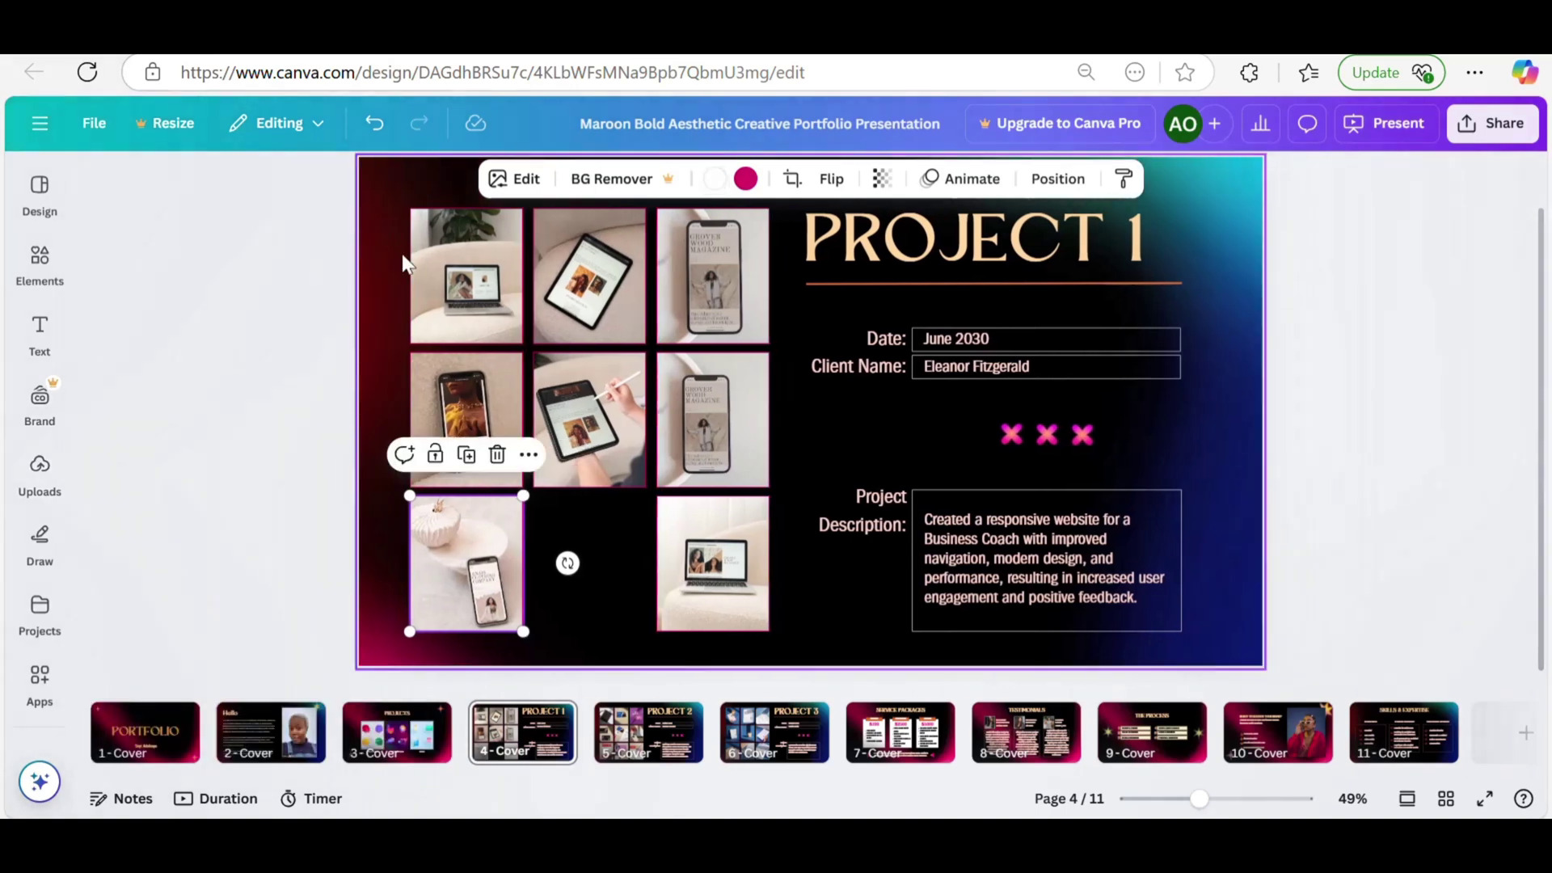
left_click(259, 327)
- Delete the white placeholder box and the bottom-right laptop photo from the grid's bottom row
left_click(487, 572)
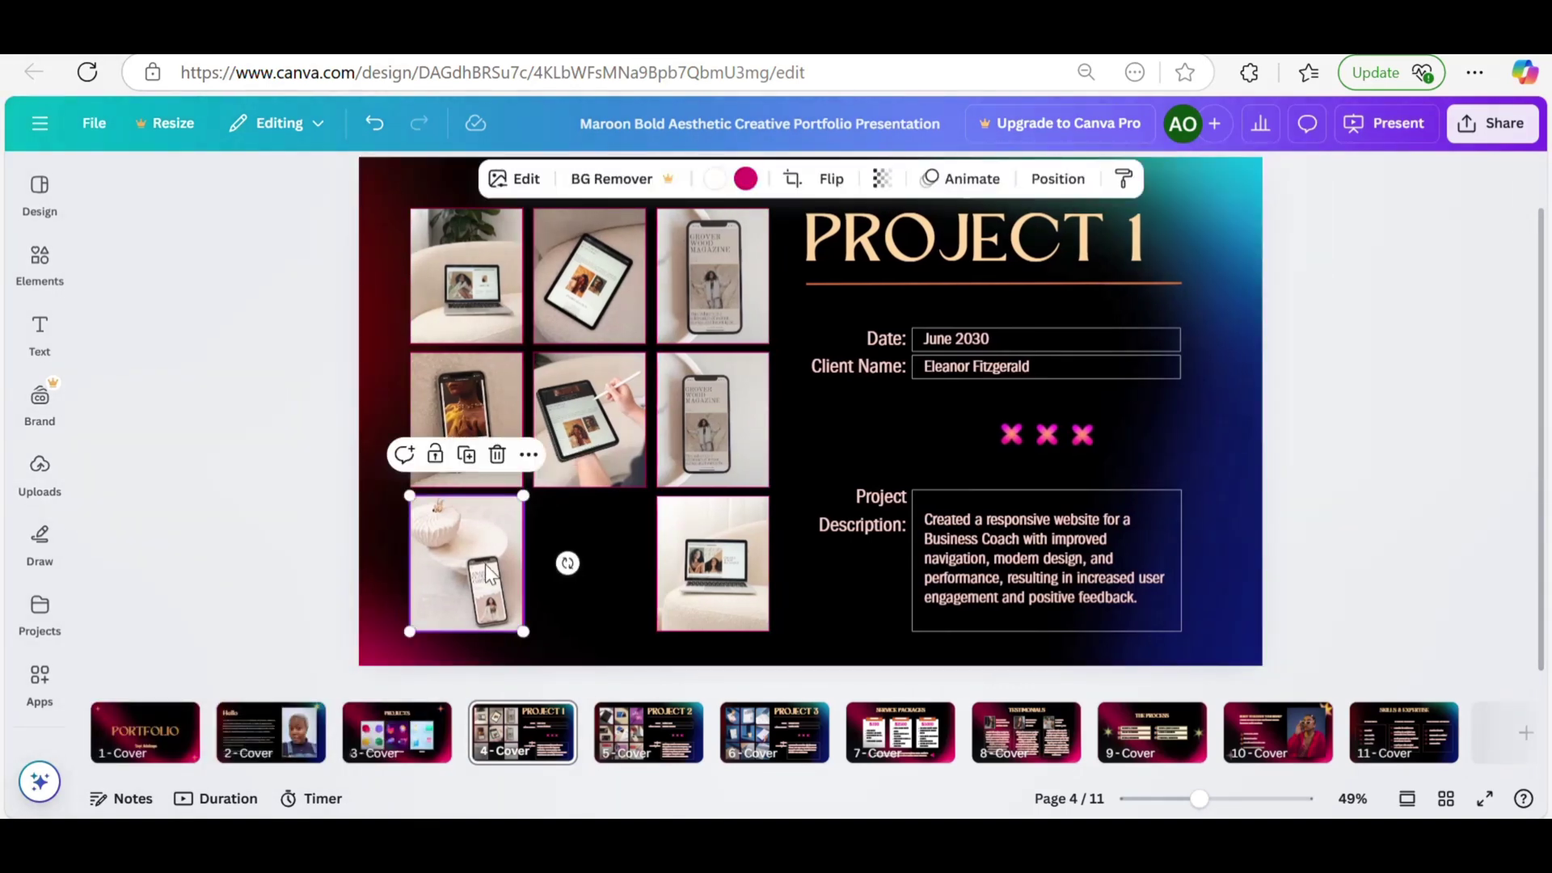
left_click_drag(487, 572, 574, 569)
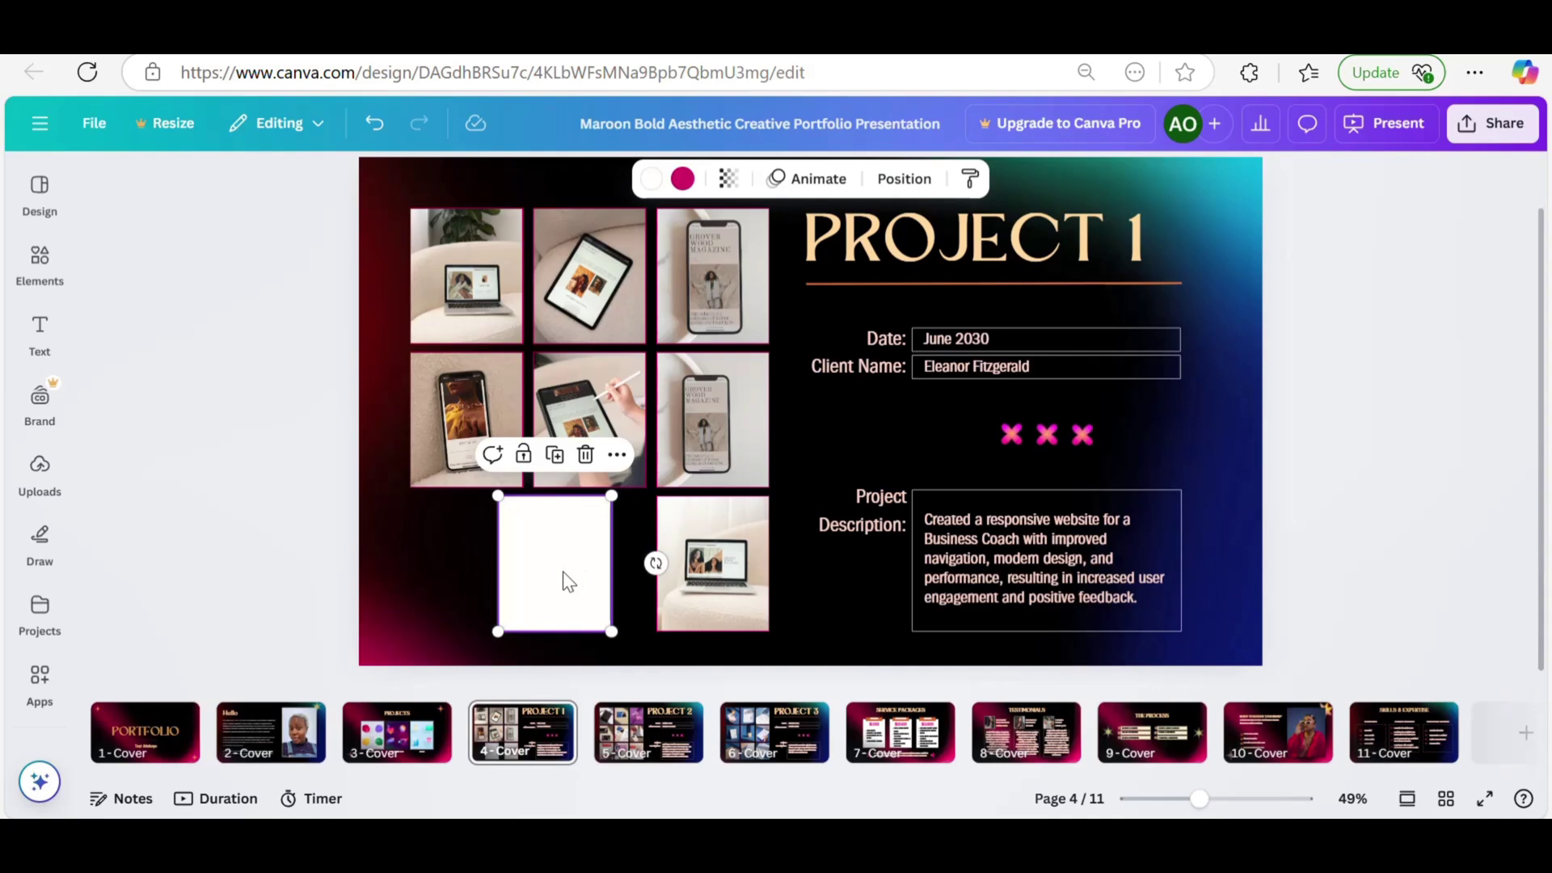
key("Delete")
left_click(715, 575)
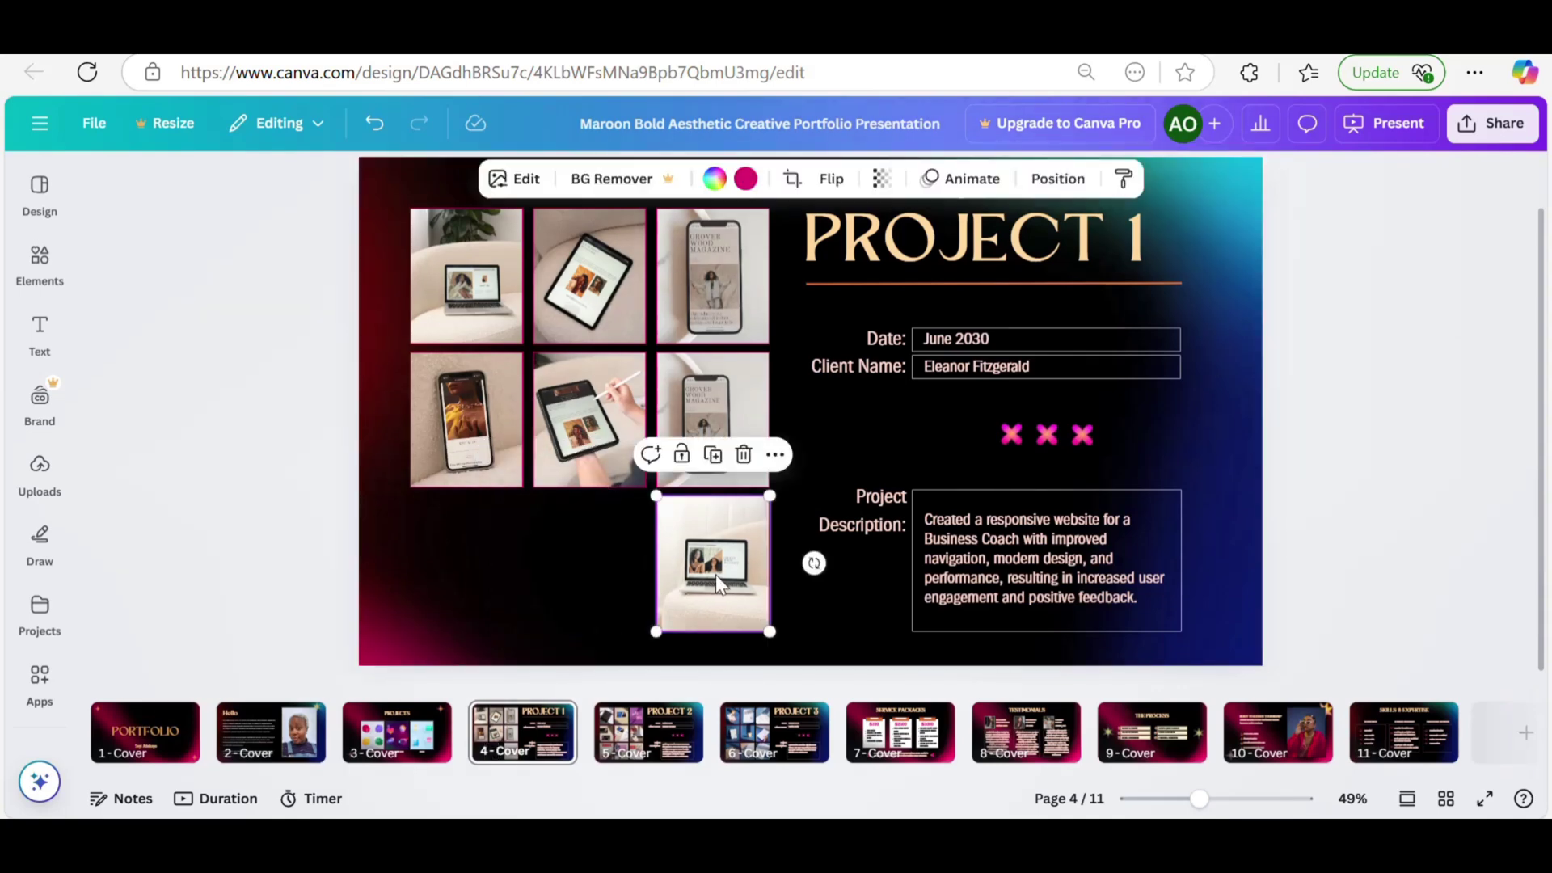
key("Delete")
key("Delete")
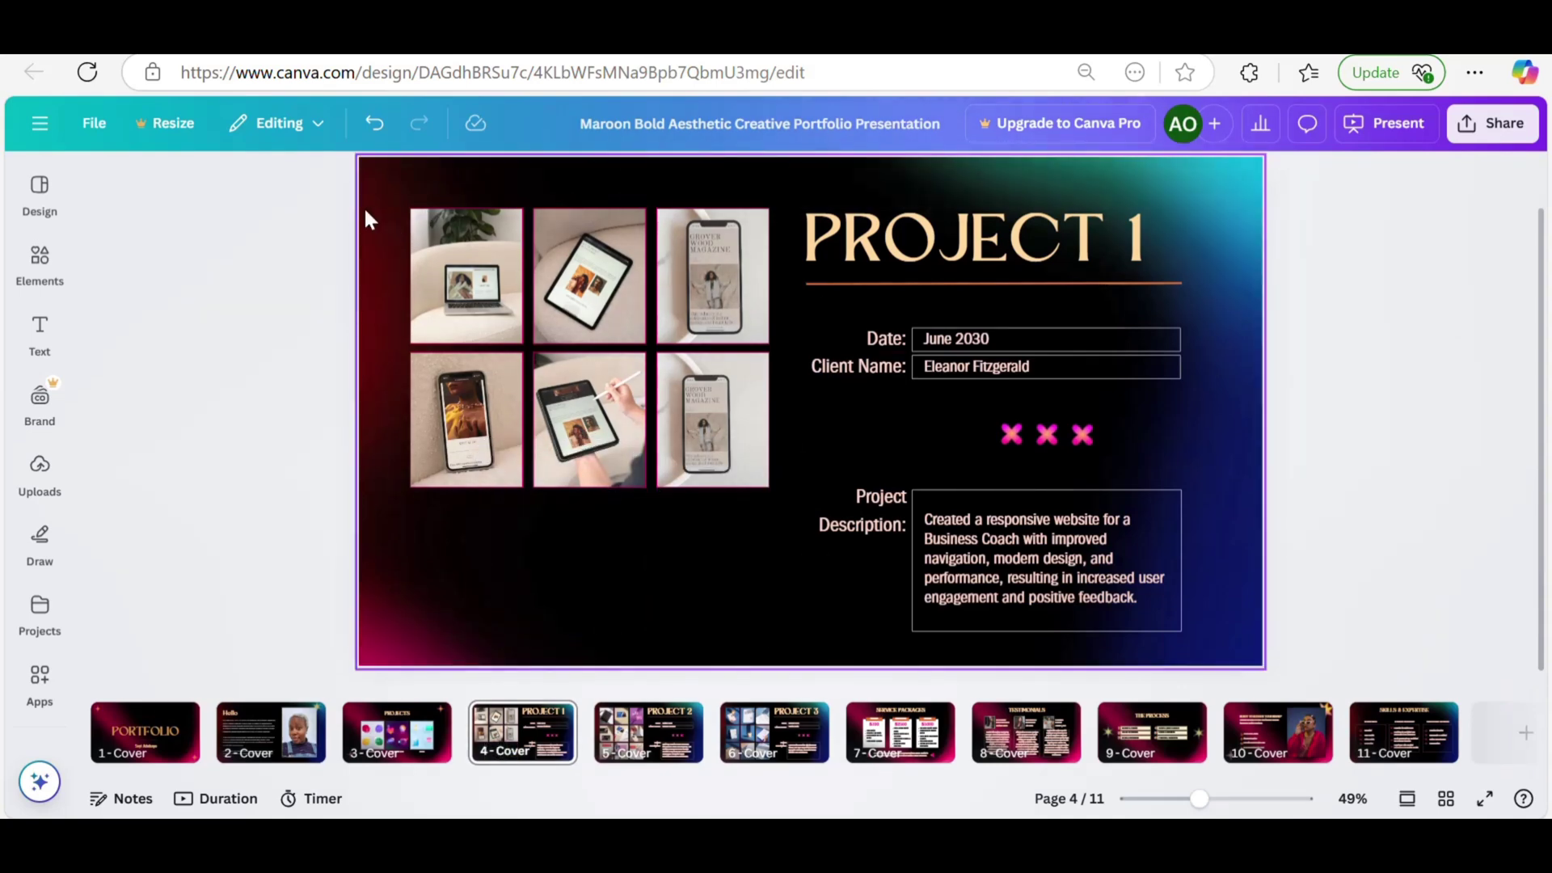
- Move the right-hand text group to the left side of the Project 1 slide
left_click(396, 227)
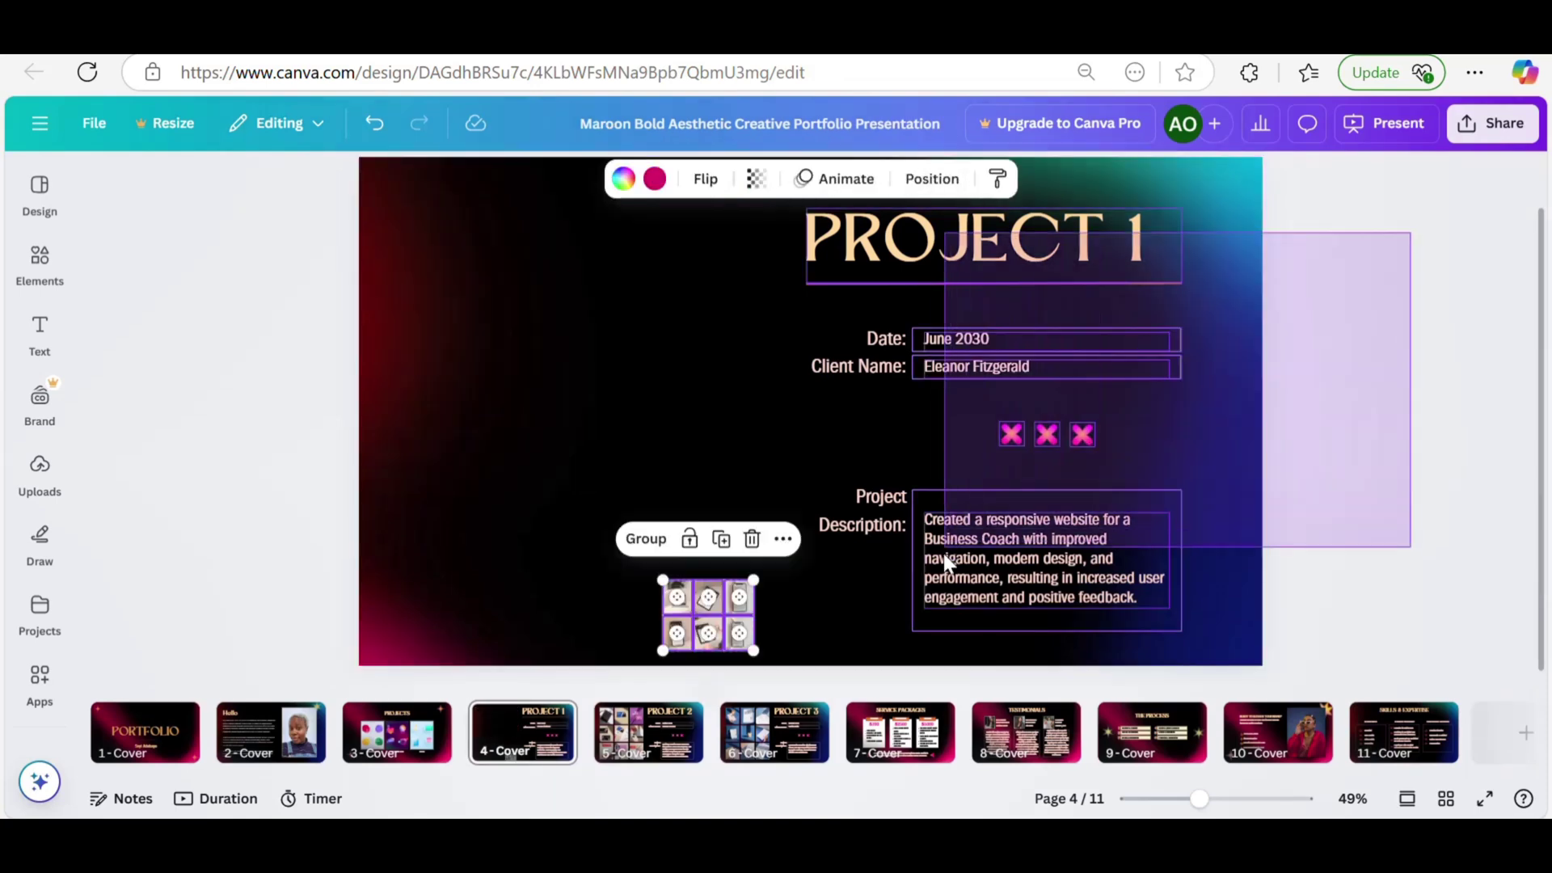
left_click_drag(942, 561, 872, 566)
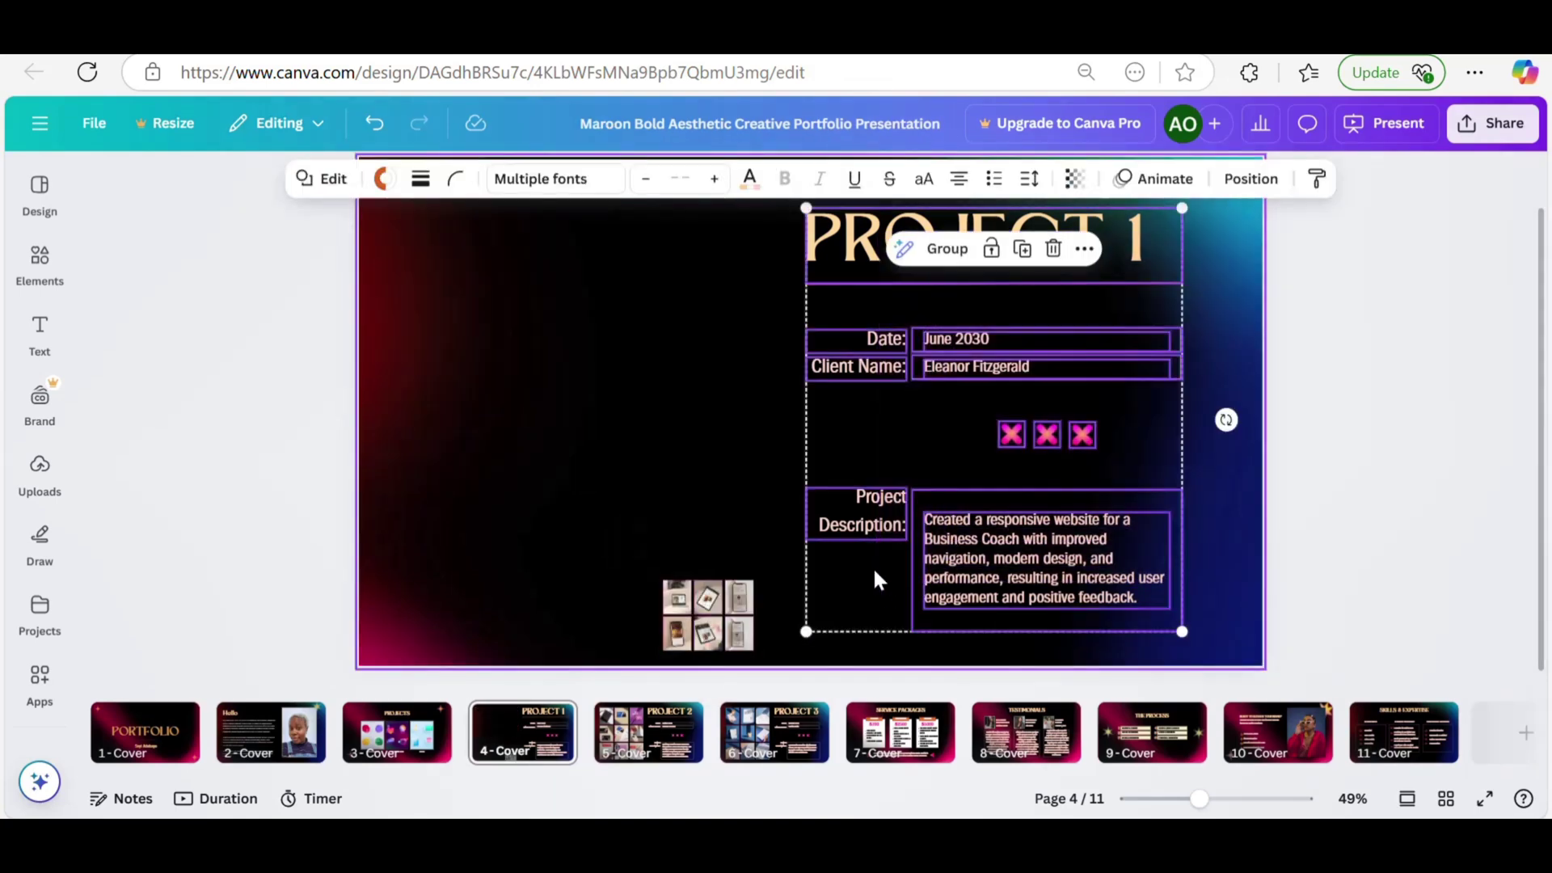
left_click_drag(1047, 343, 656, 327)
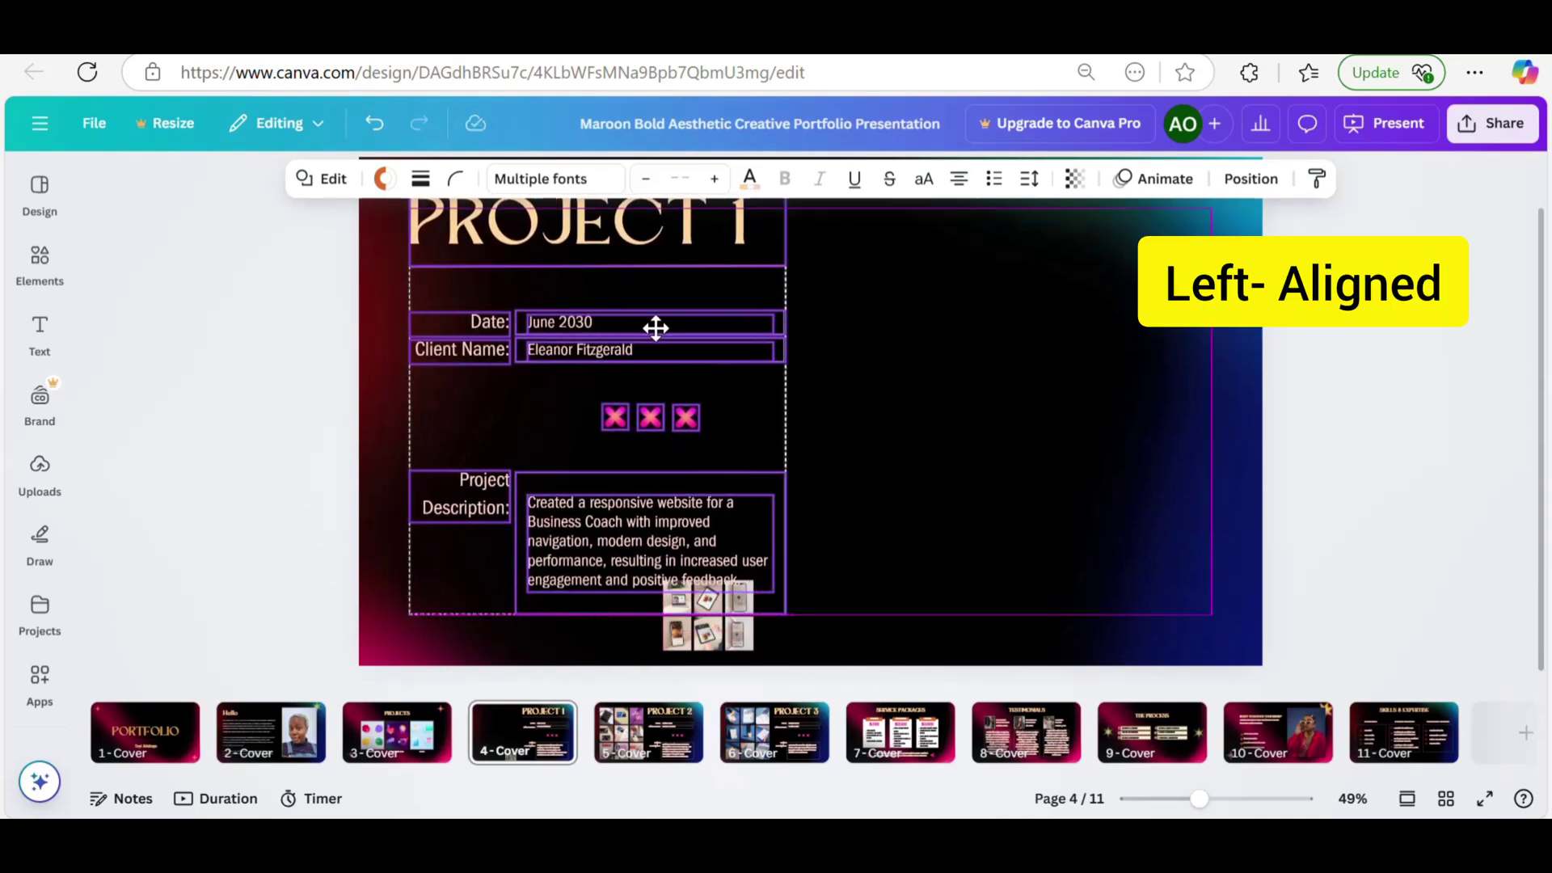
left_click(739, 634)
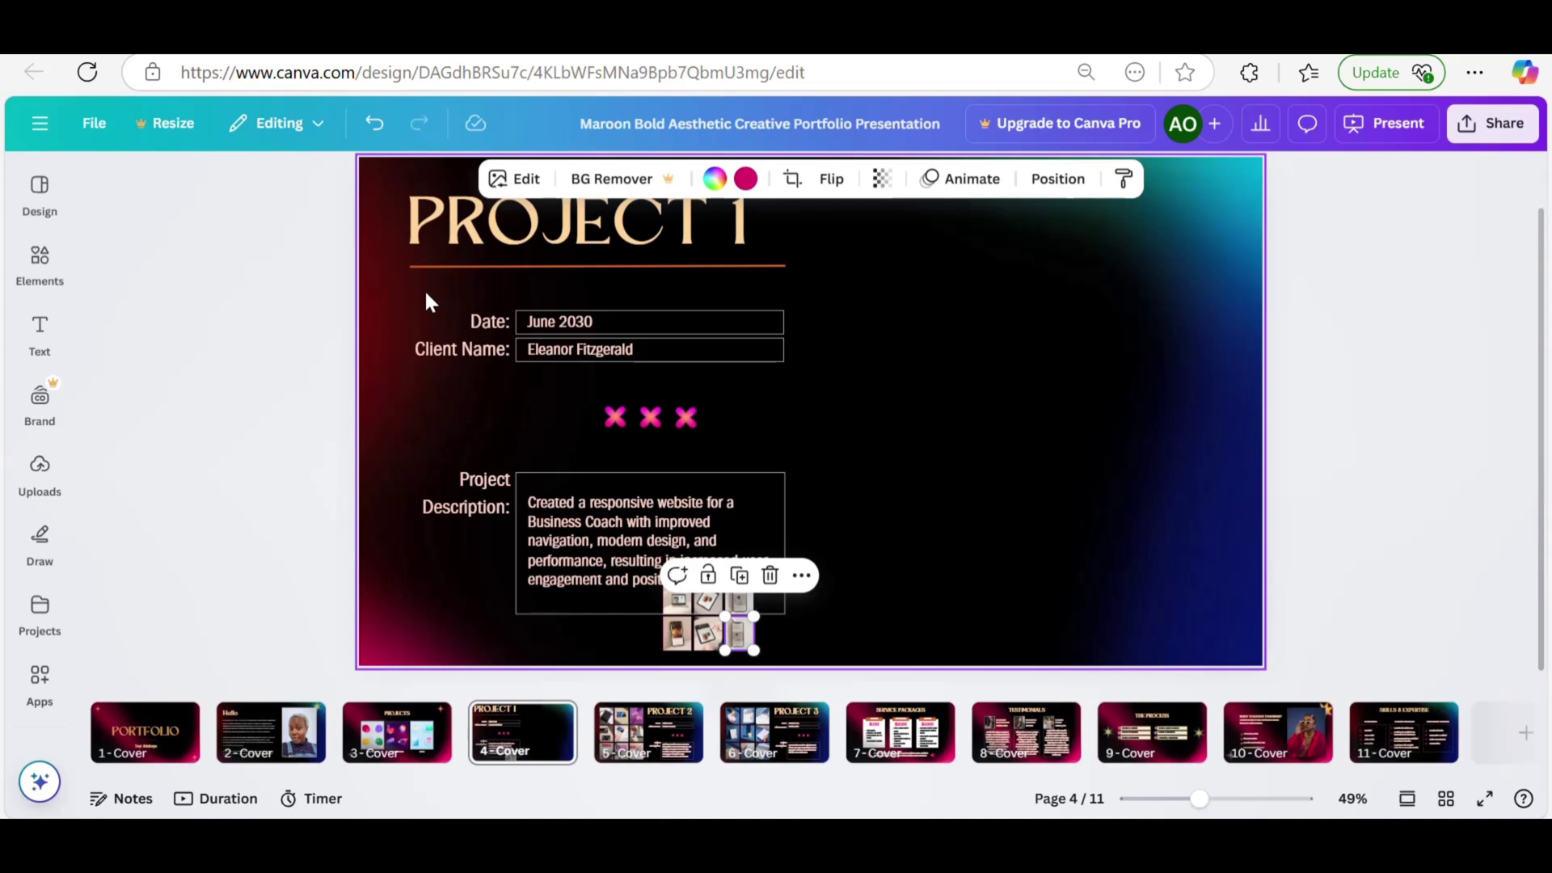
- Delete the Date and Client Name labels and the June 2030 date box
left_click_drag(422, 289, 503, 371)
key("Delete")
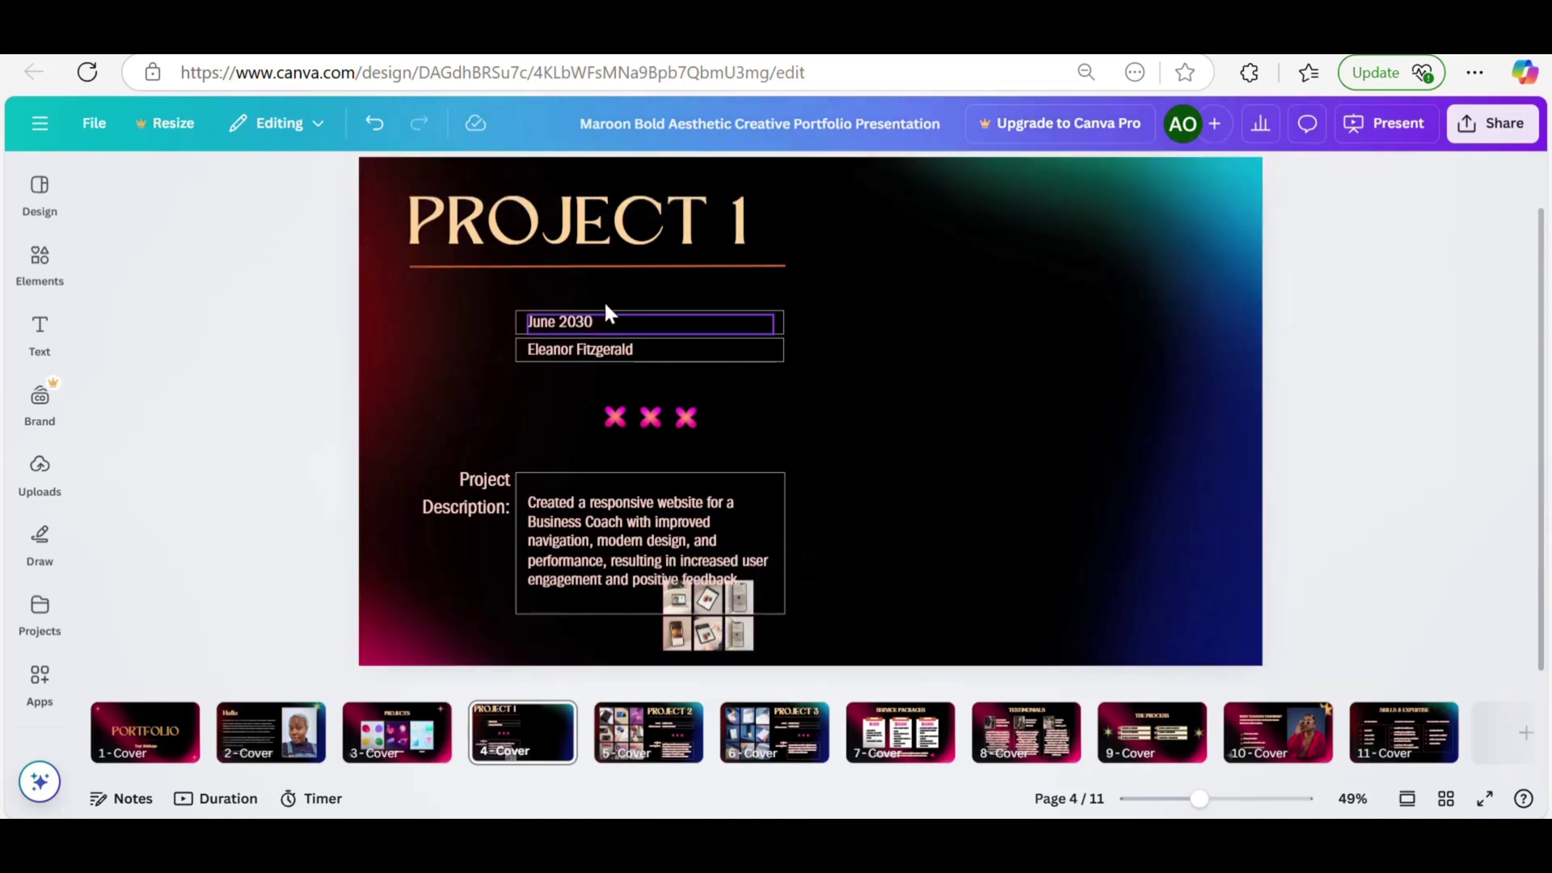
left_click(619, 320)
key("Delete")
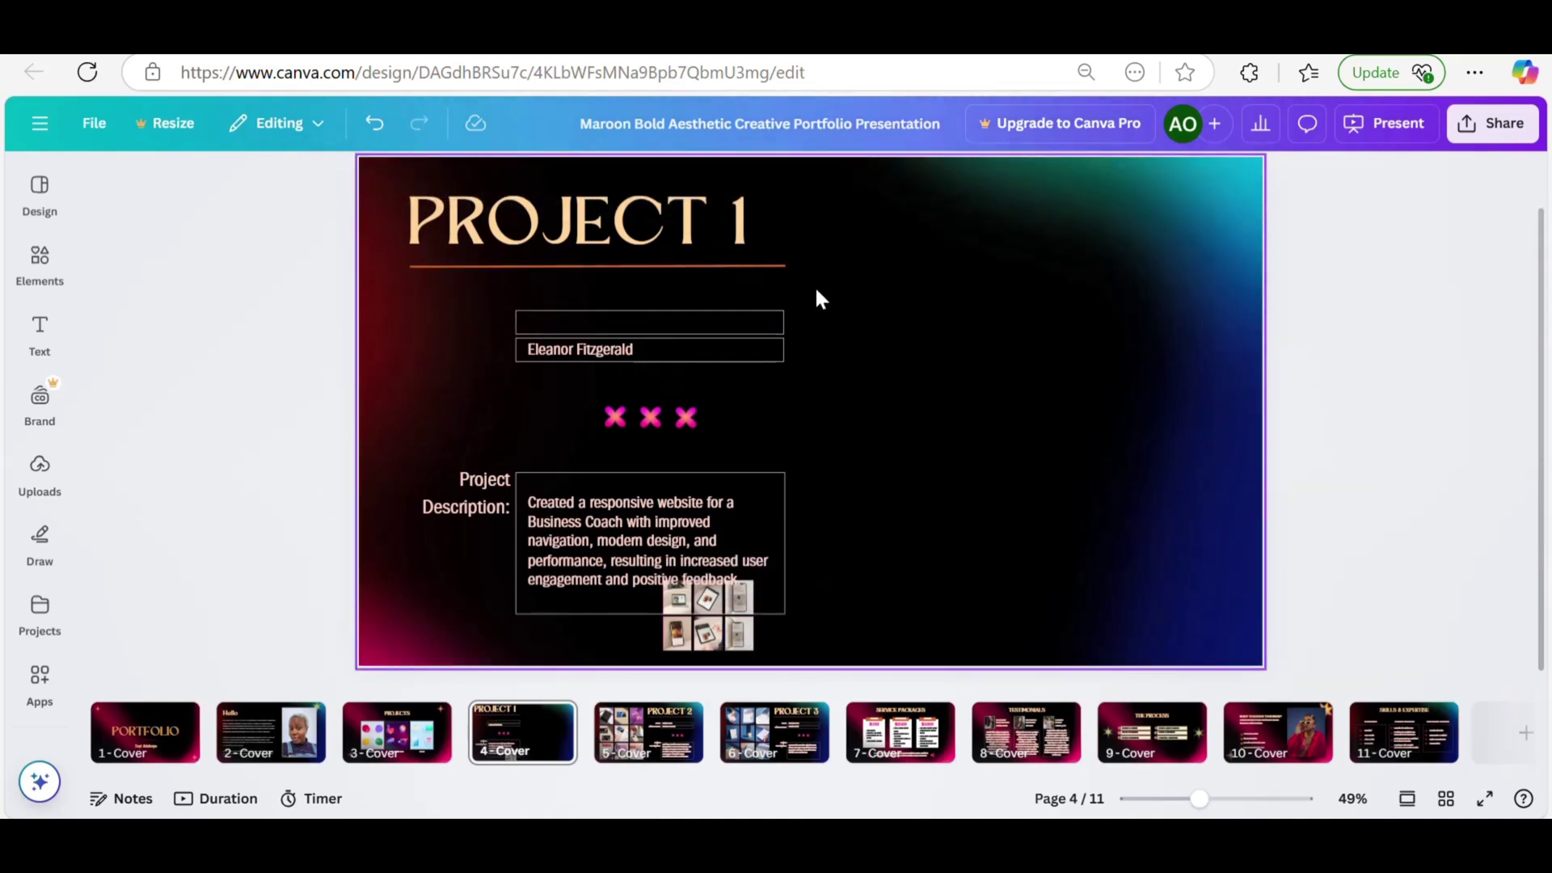
left_click(711, 323)
key("Delete")
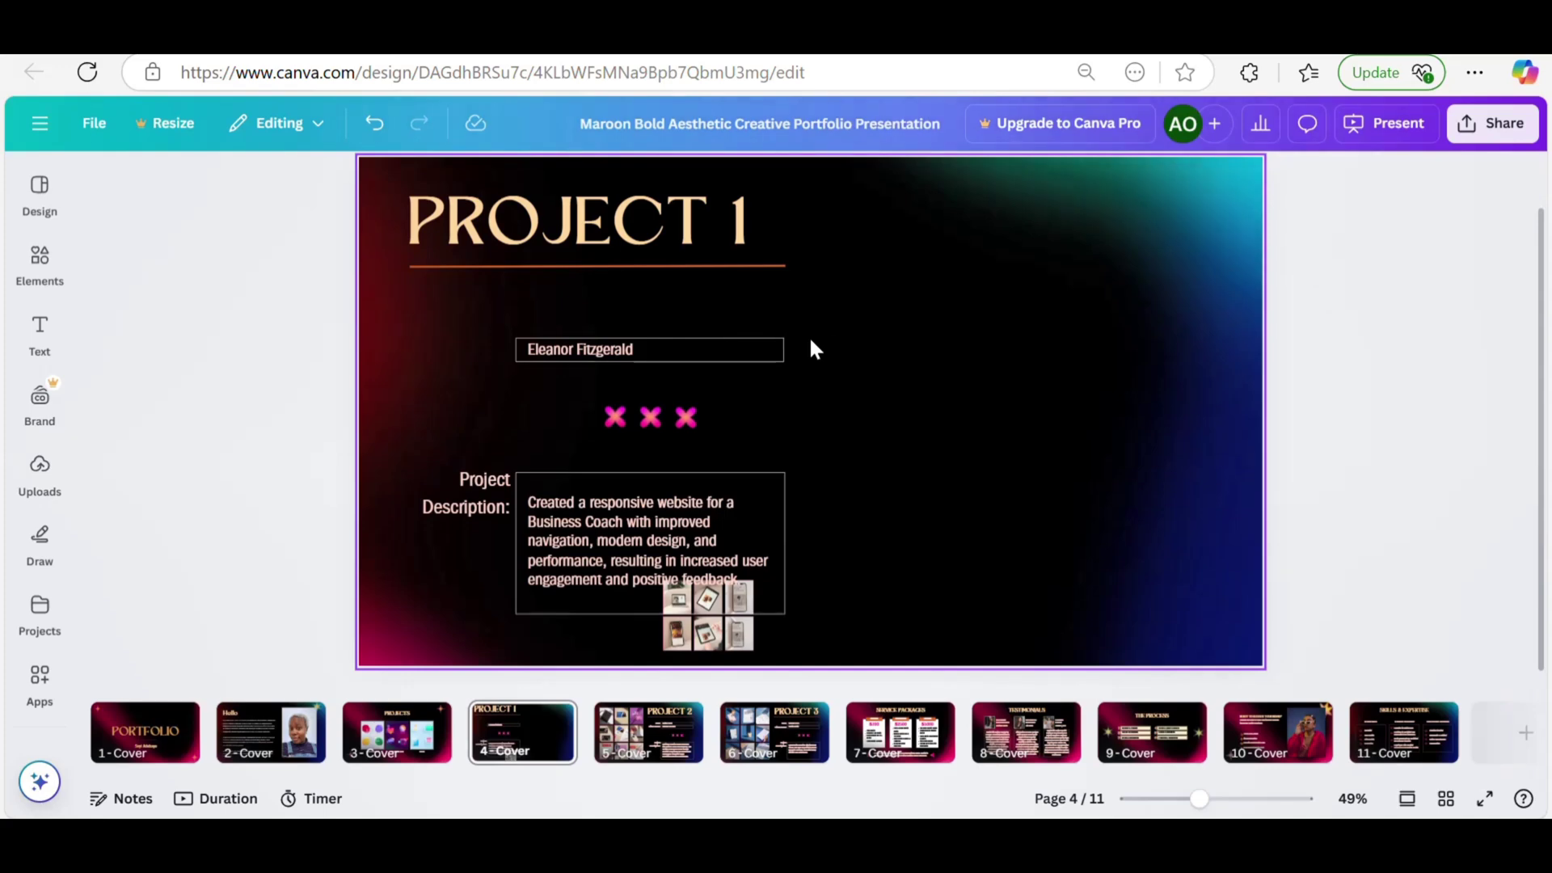
- Move the client name up under the heading and delete the pink xxx decoration
left_click(723, 368)
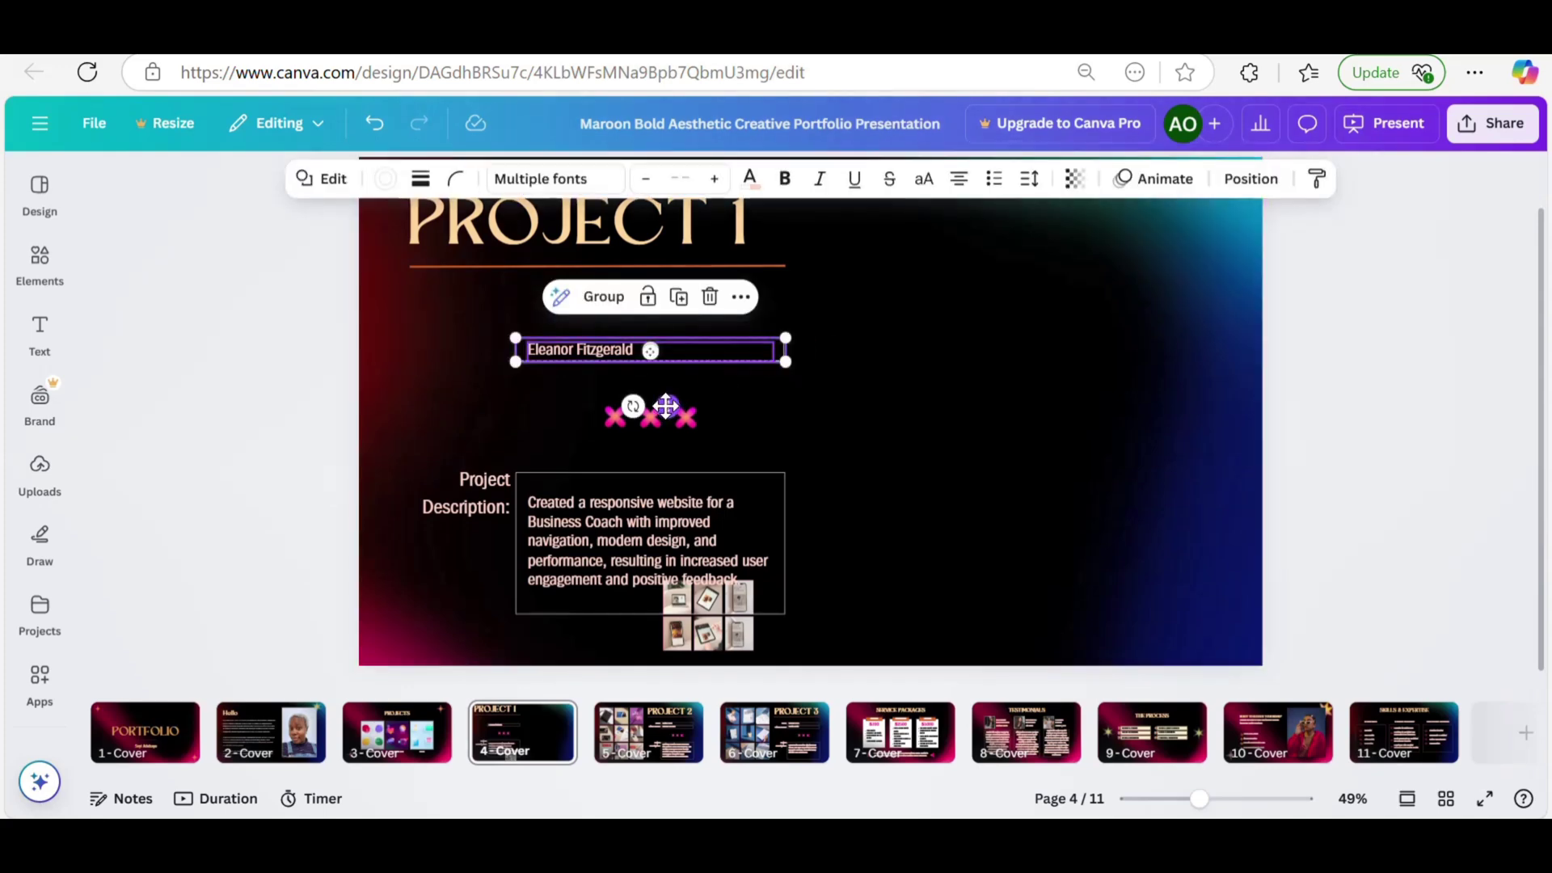
left_click_drag(666, 405, 553, 348)
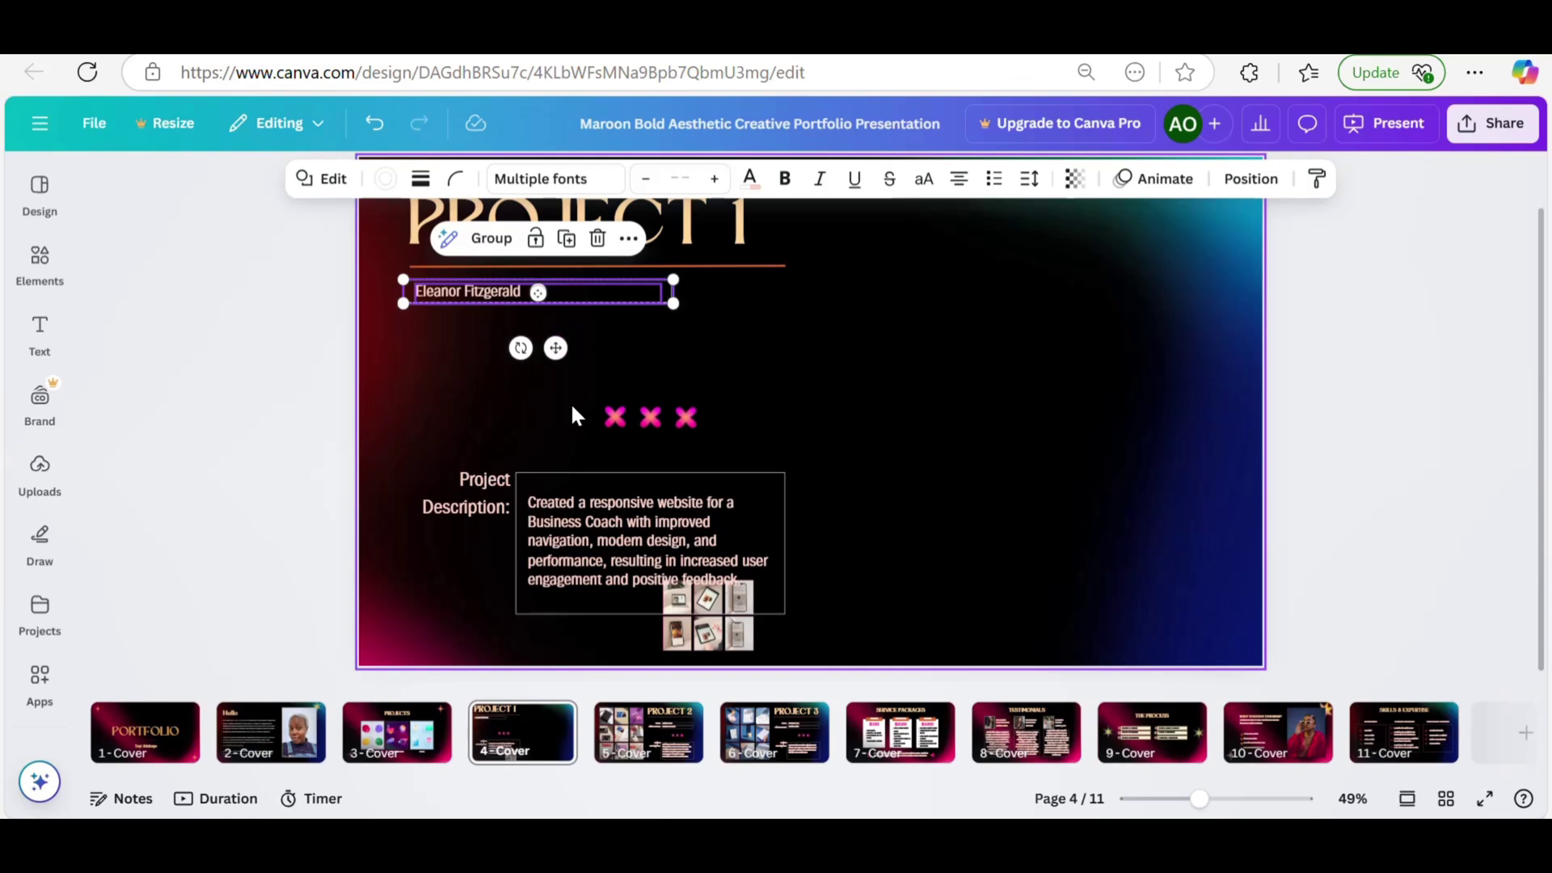
left_click(713, 420)
key("Delete")
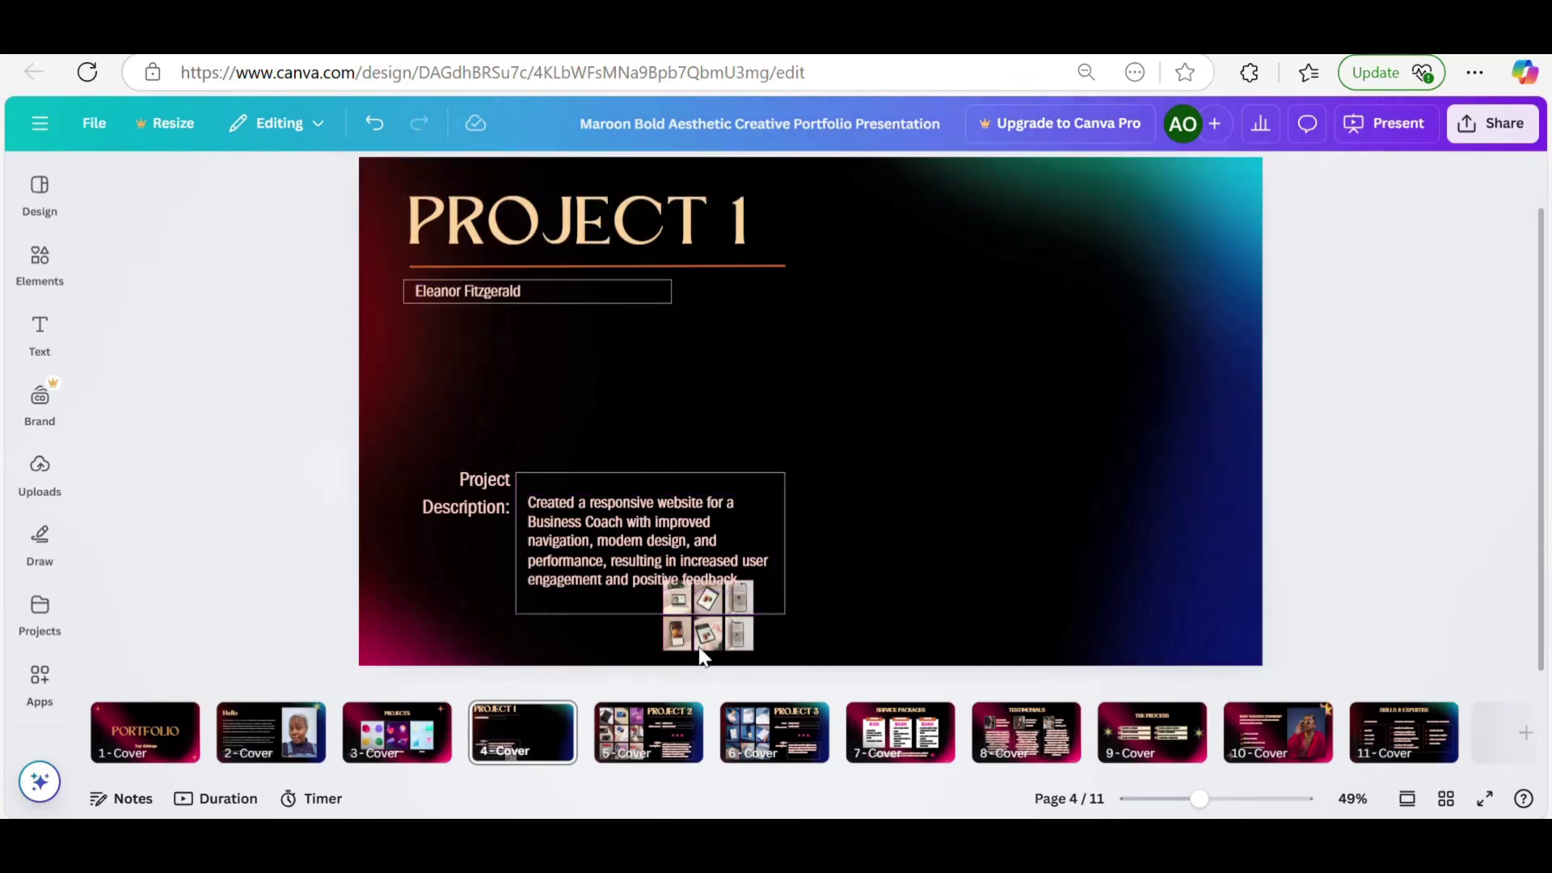
- Move the Project Description block up beneath the client name
left_click(643, 526)
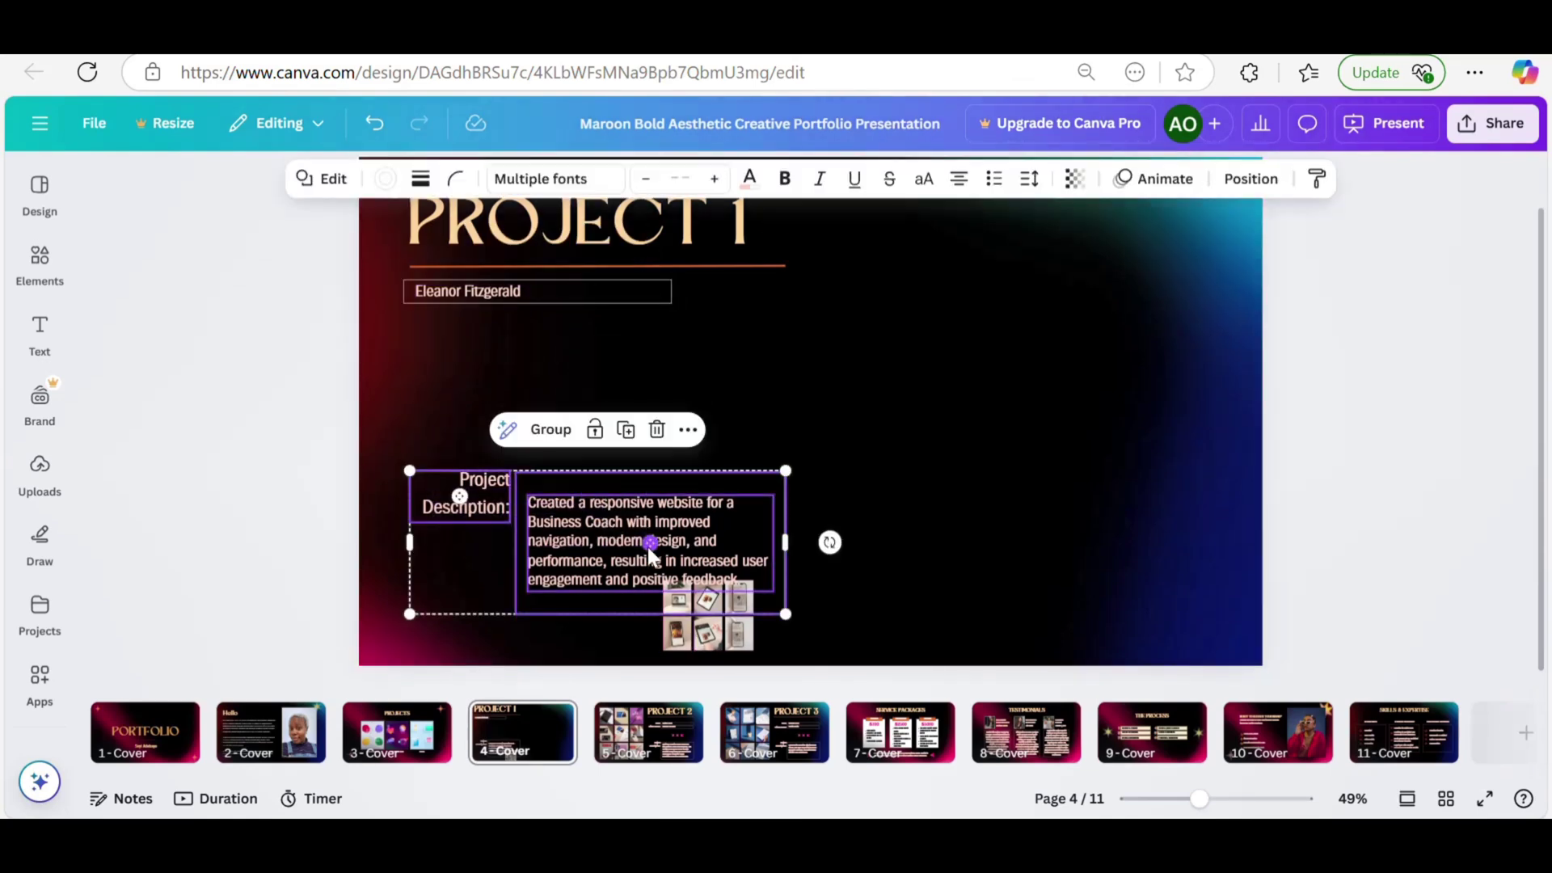
mouse_move(643, 525)
left_mouse_down()
mouse_move(638, 424)
mouse_move(642, 525)
left_mouse_up()
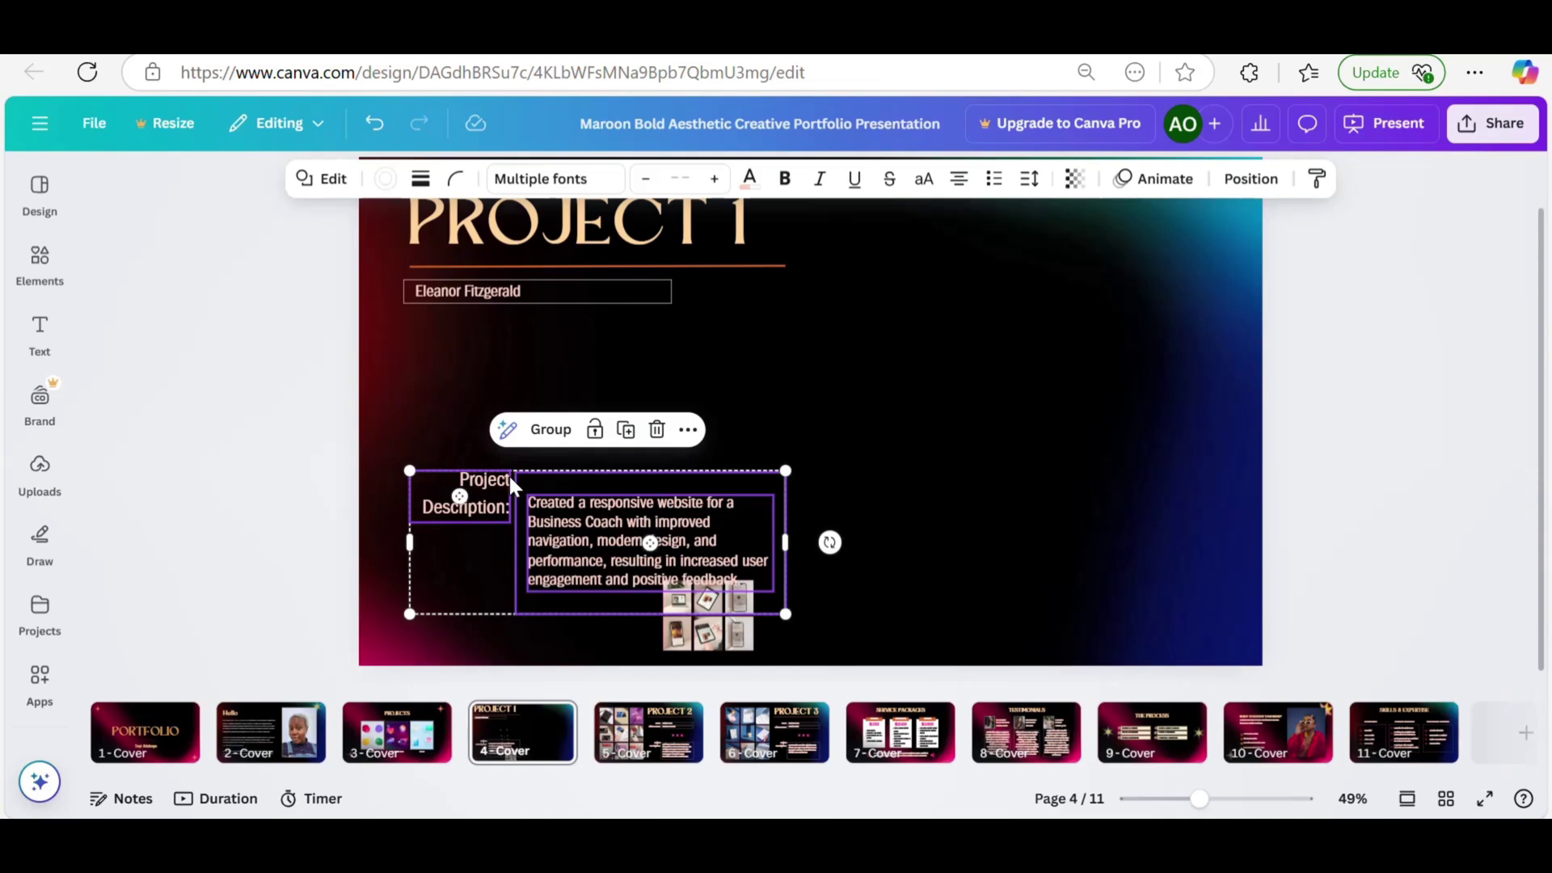
left_click_drag(510, 477, 496, 346)
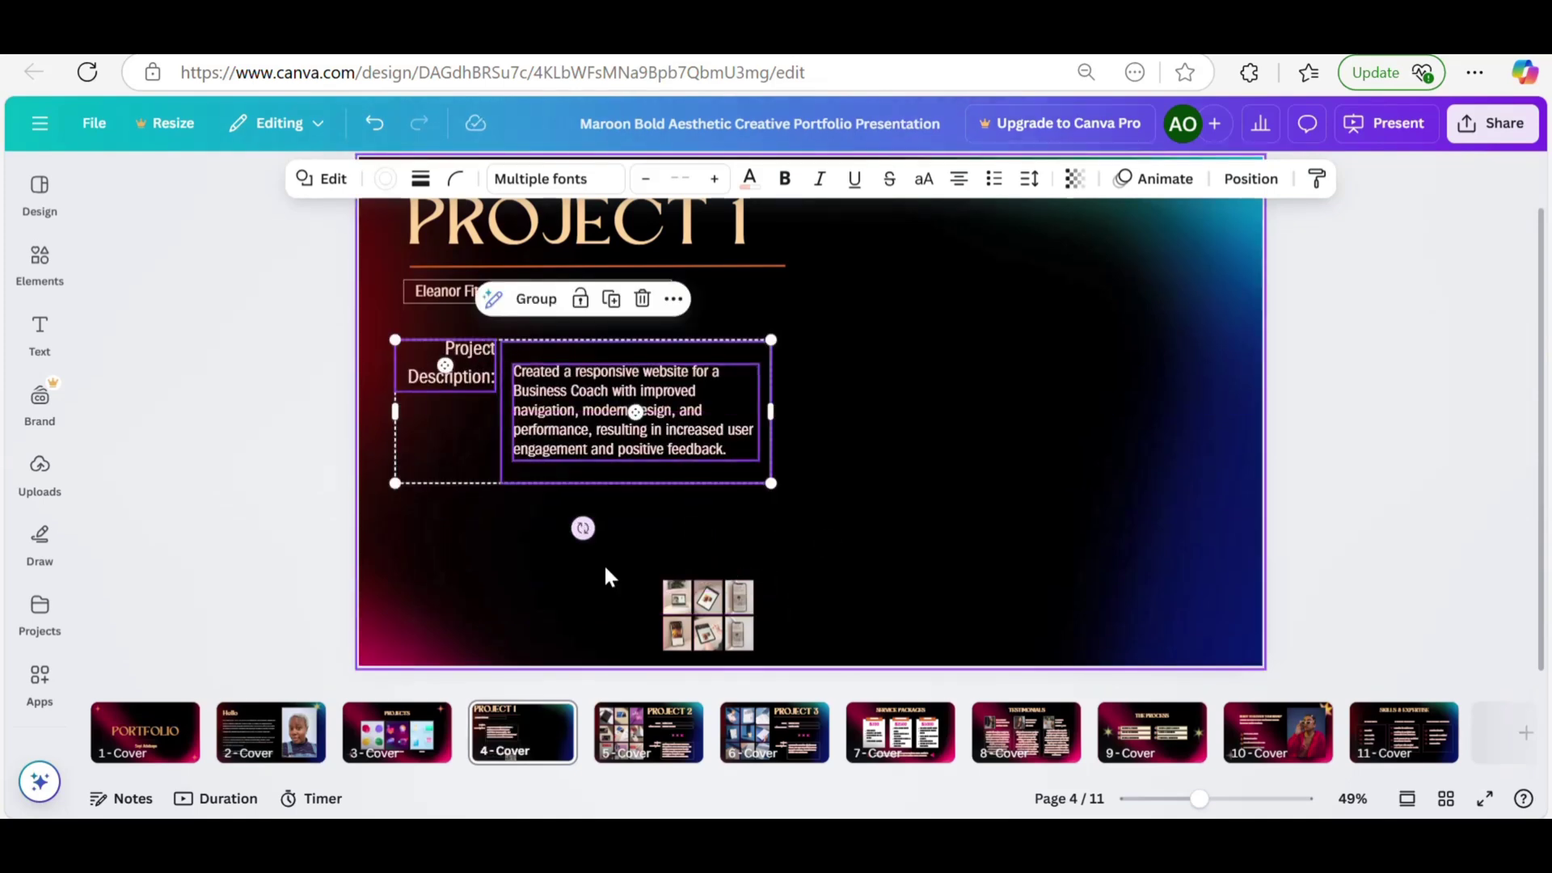
left_click(800, 629)
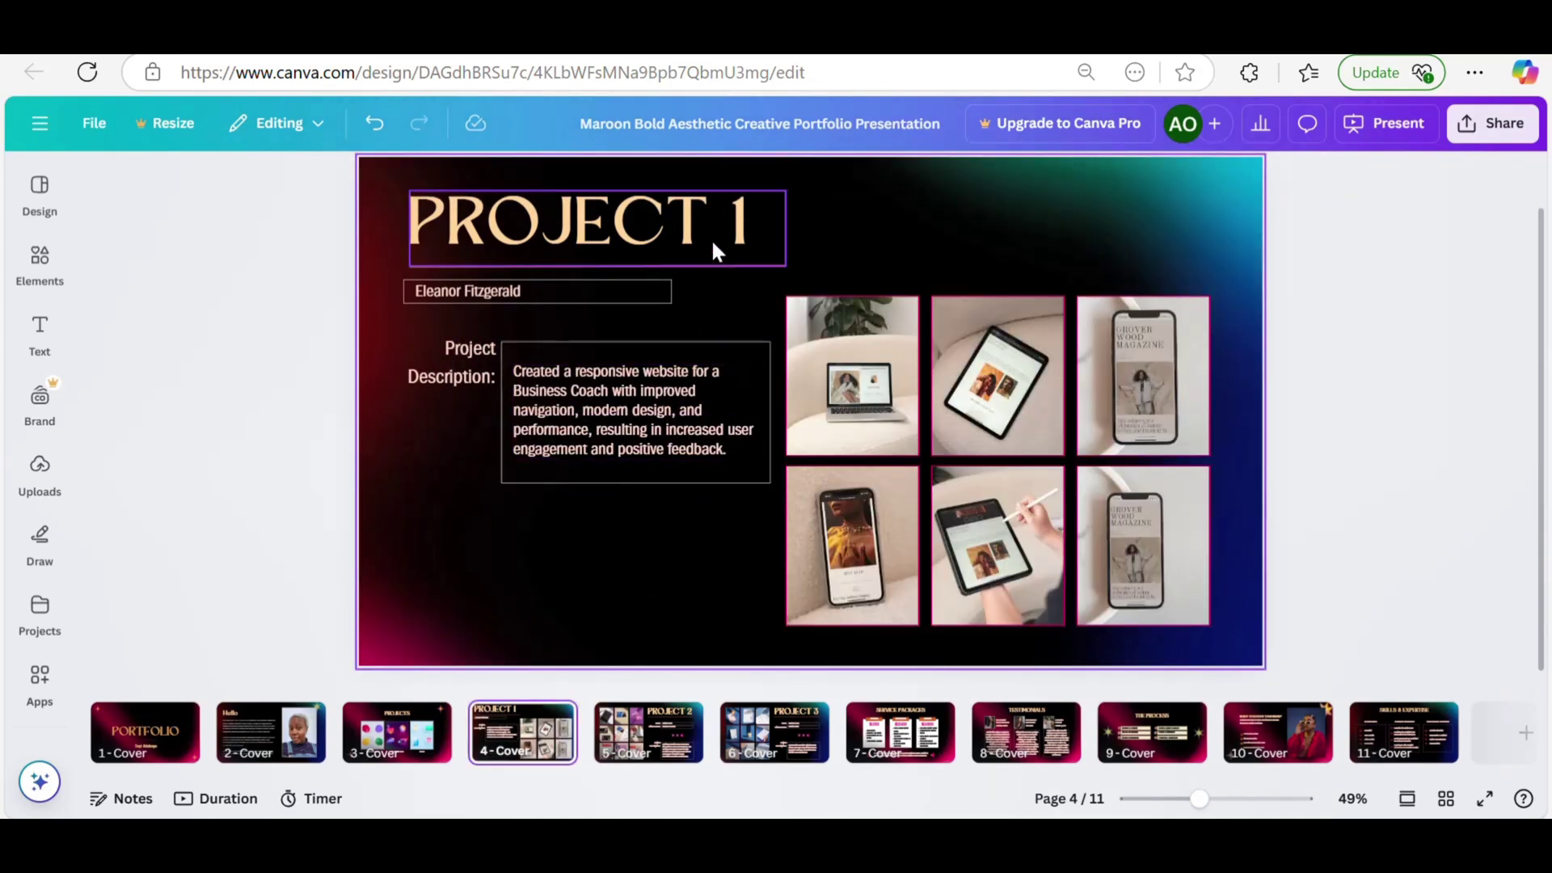
- Replace the PROJECT 1 heading with ONE2ONEDIET and widen its box to fit
left_click(711, 240)
left_click(711, 240)
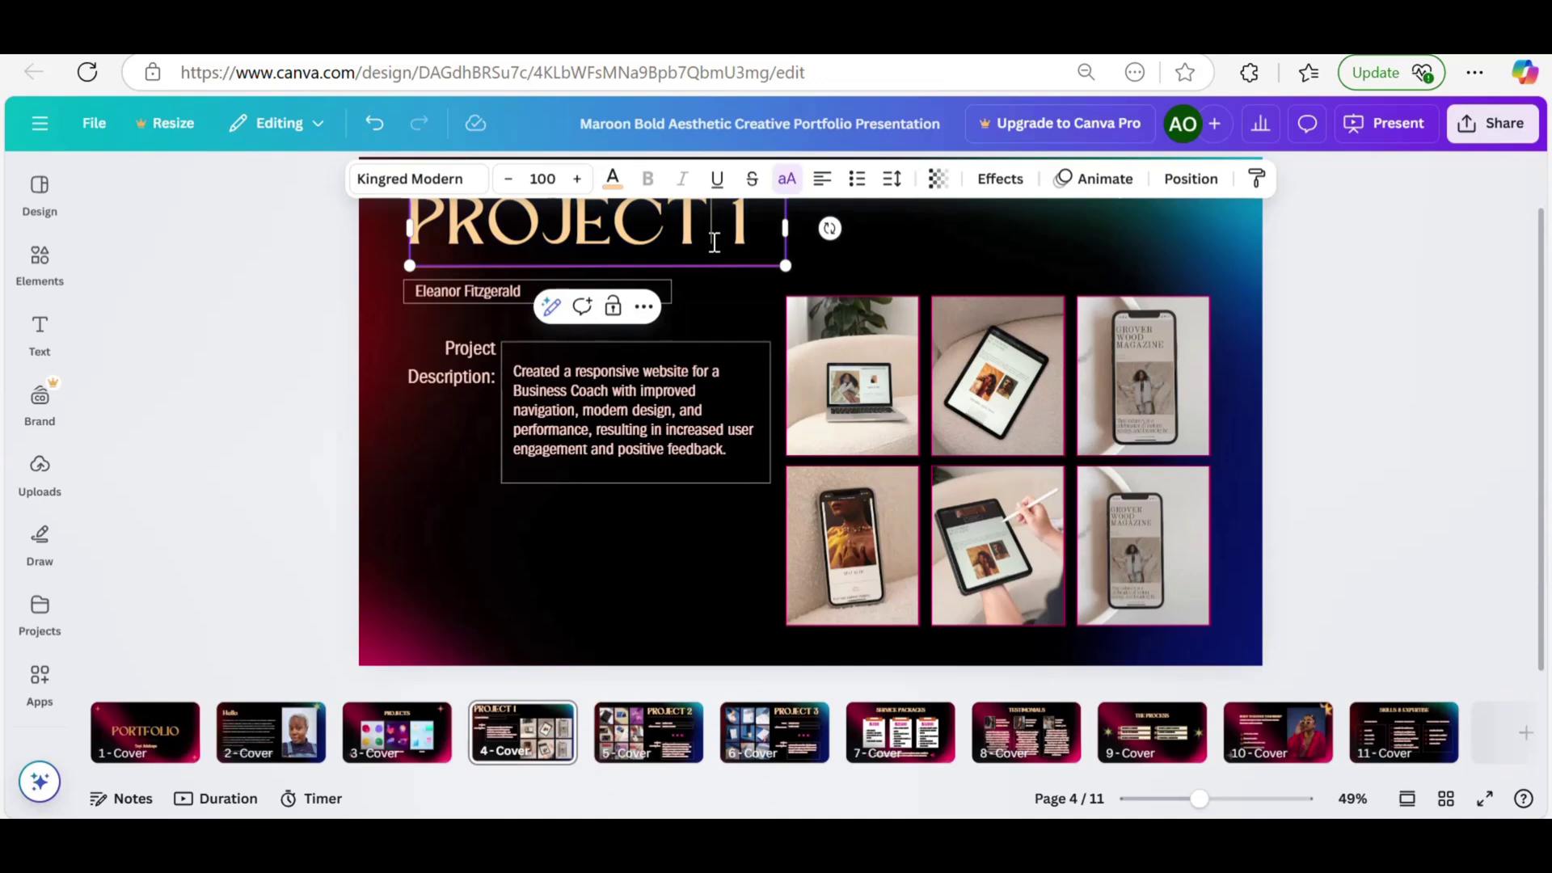
triple_click(733, 229)
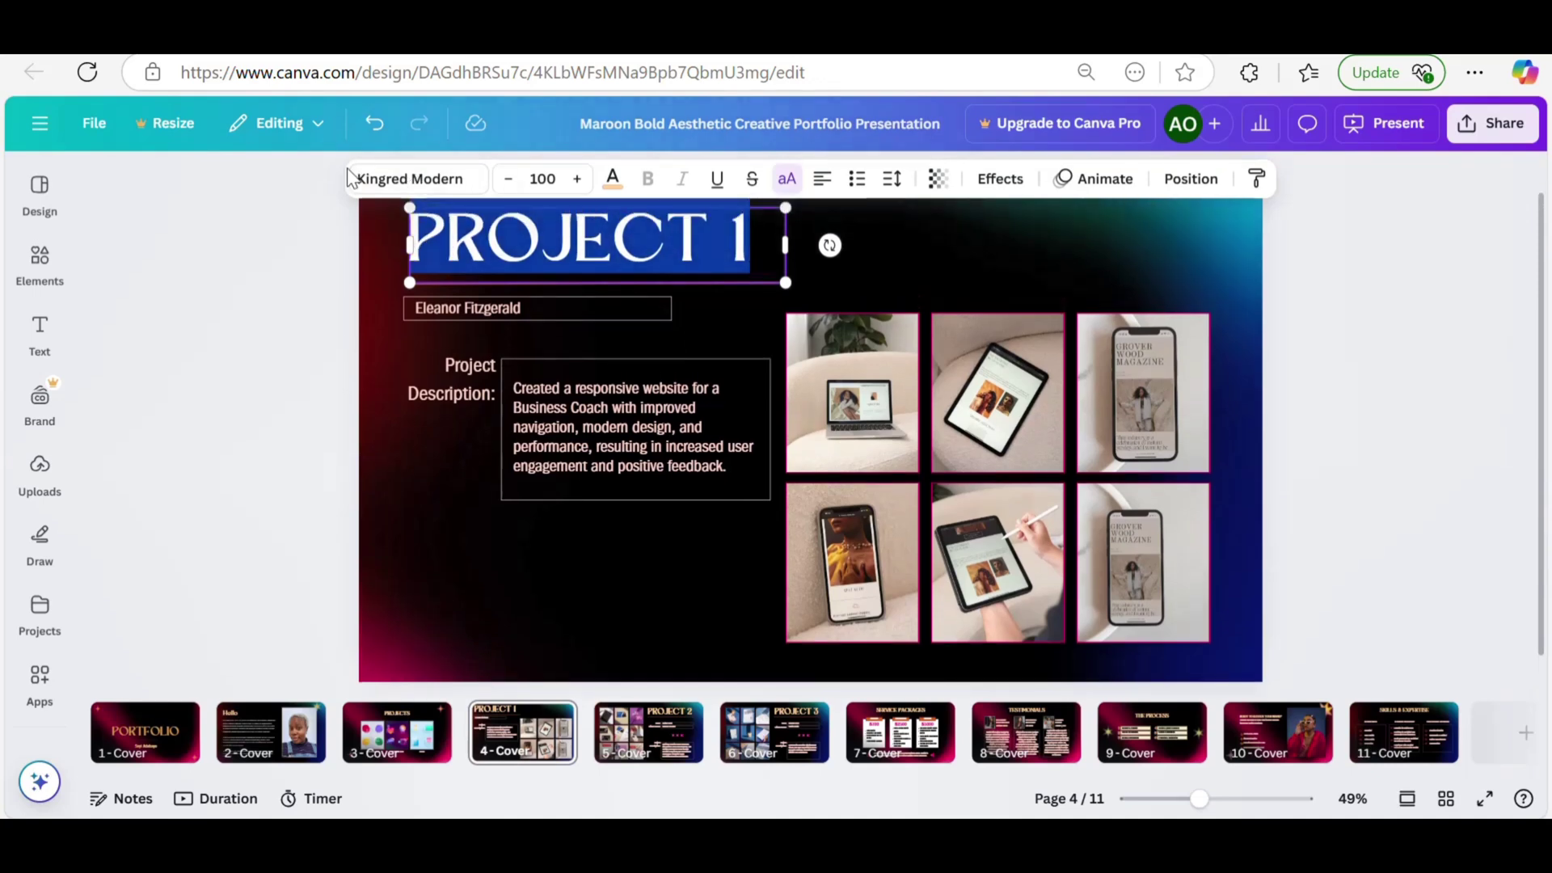
type("ONE")
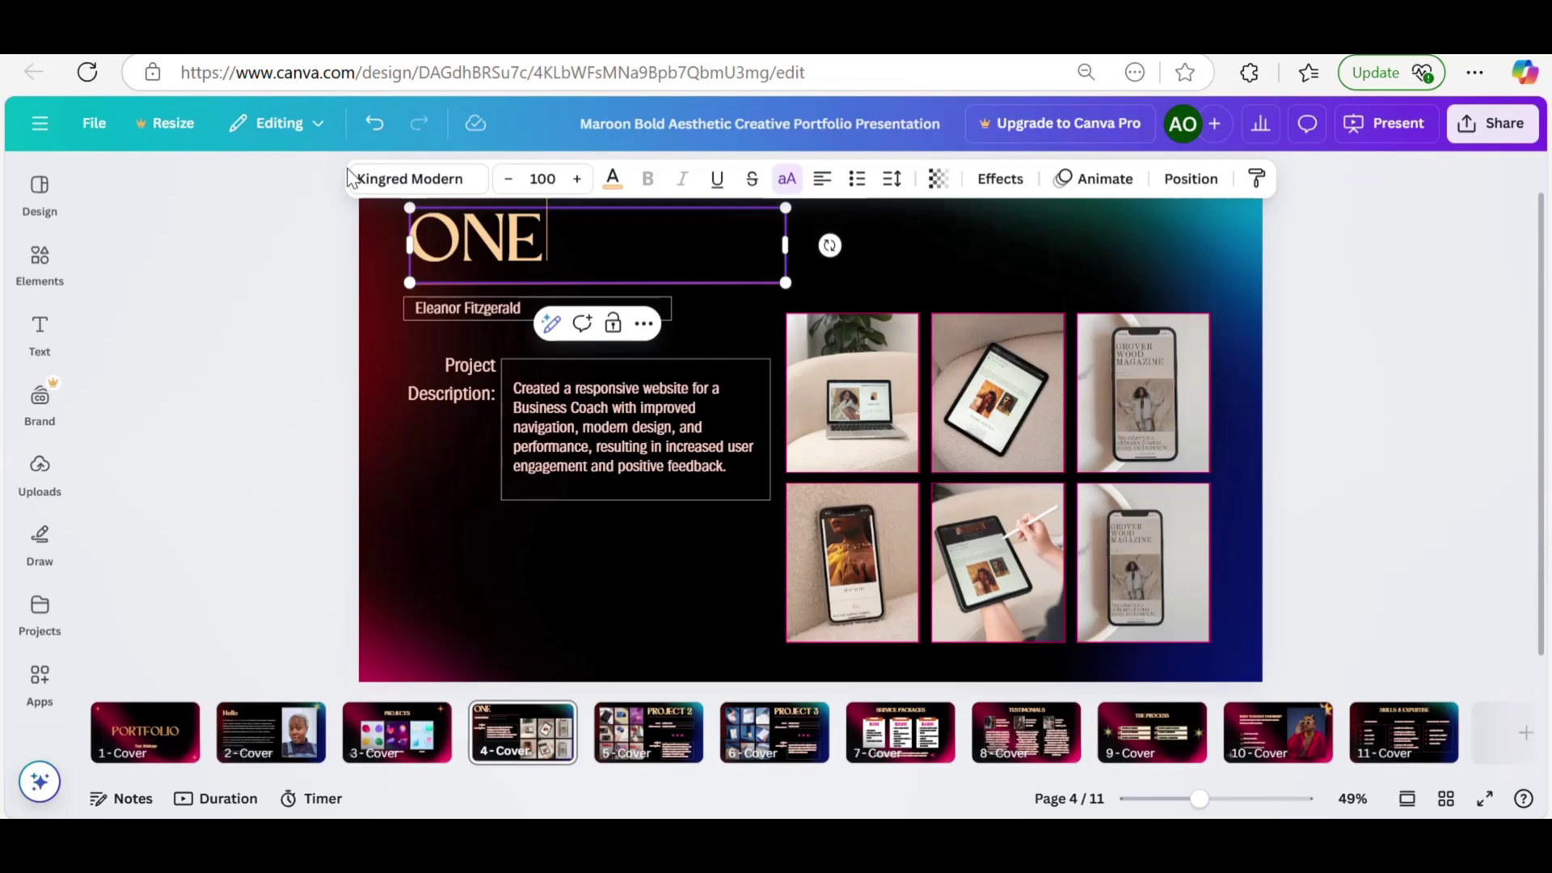
type("2ONE")
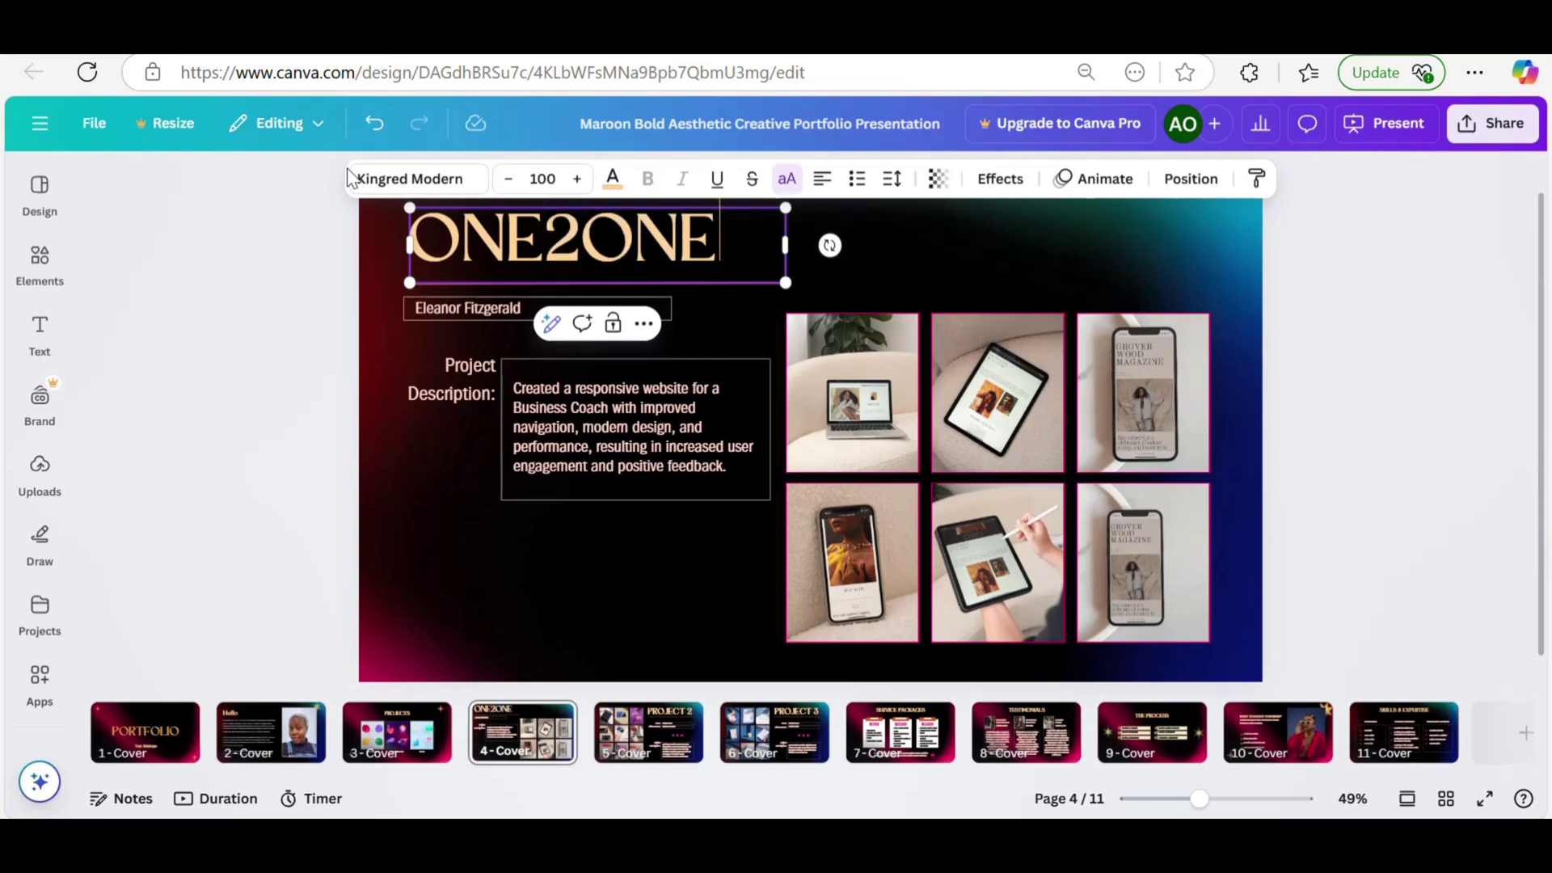
type("DIET")
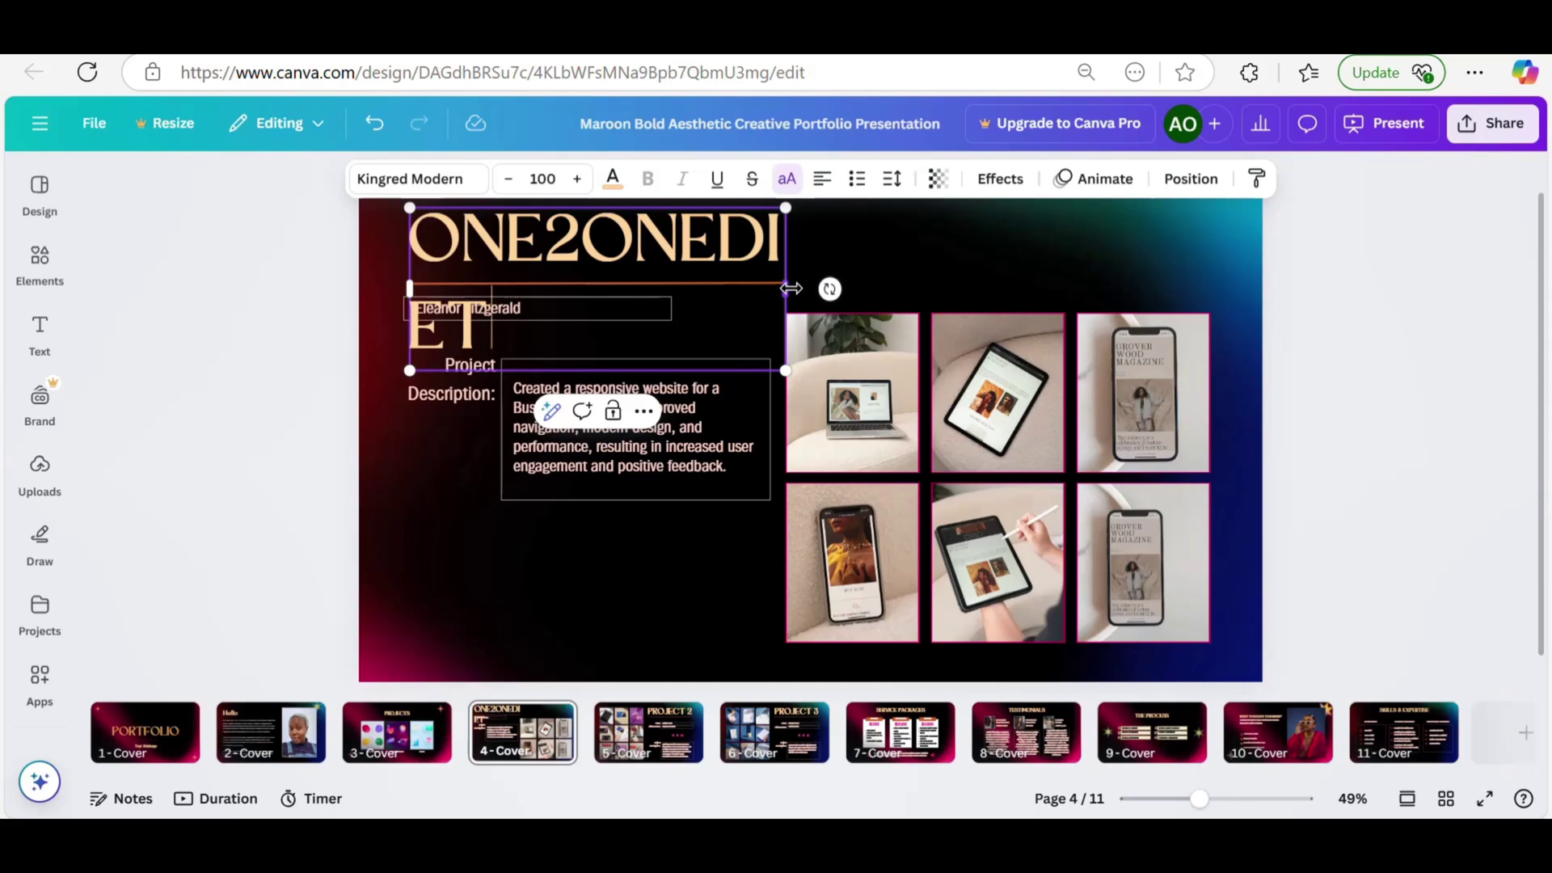
left_click_drag(840, 287, 878, 284)
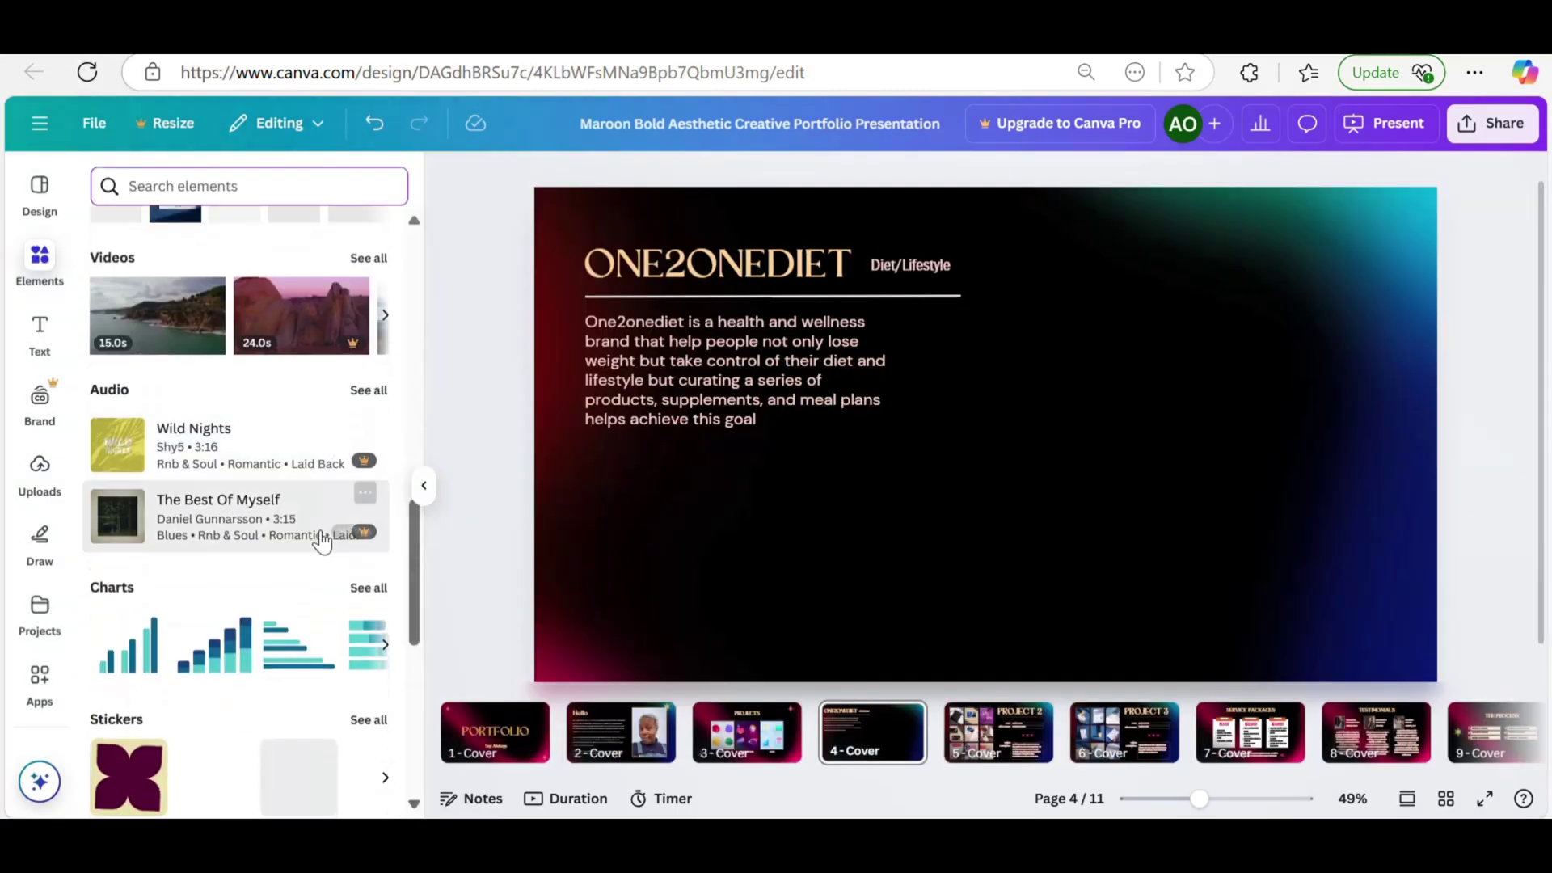
- Browse the Elements mockups to show the full Frames collection
scroll(323, 537, "down", 5)
left_click(386, 583)
left_click(370, 526)
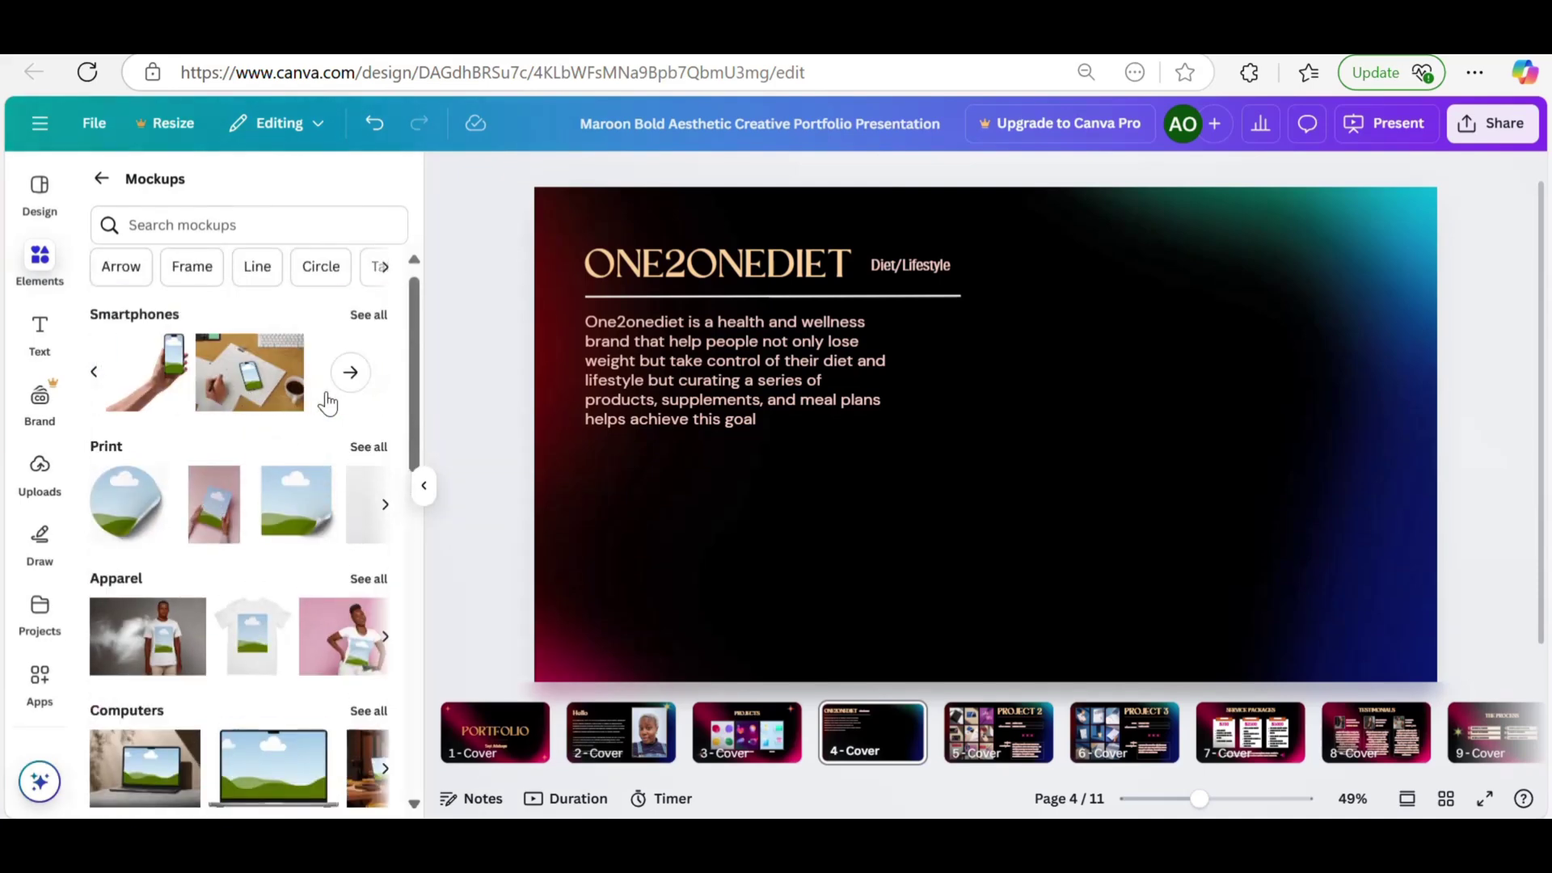
scroll(356, 485, "down", 4)
left_click(387, 579)
left_click(387, 583)
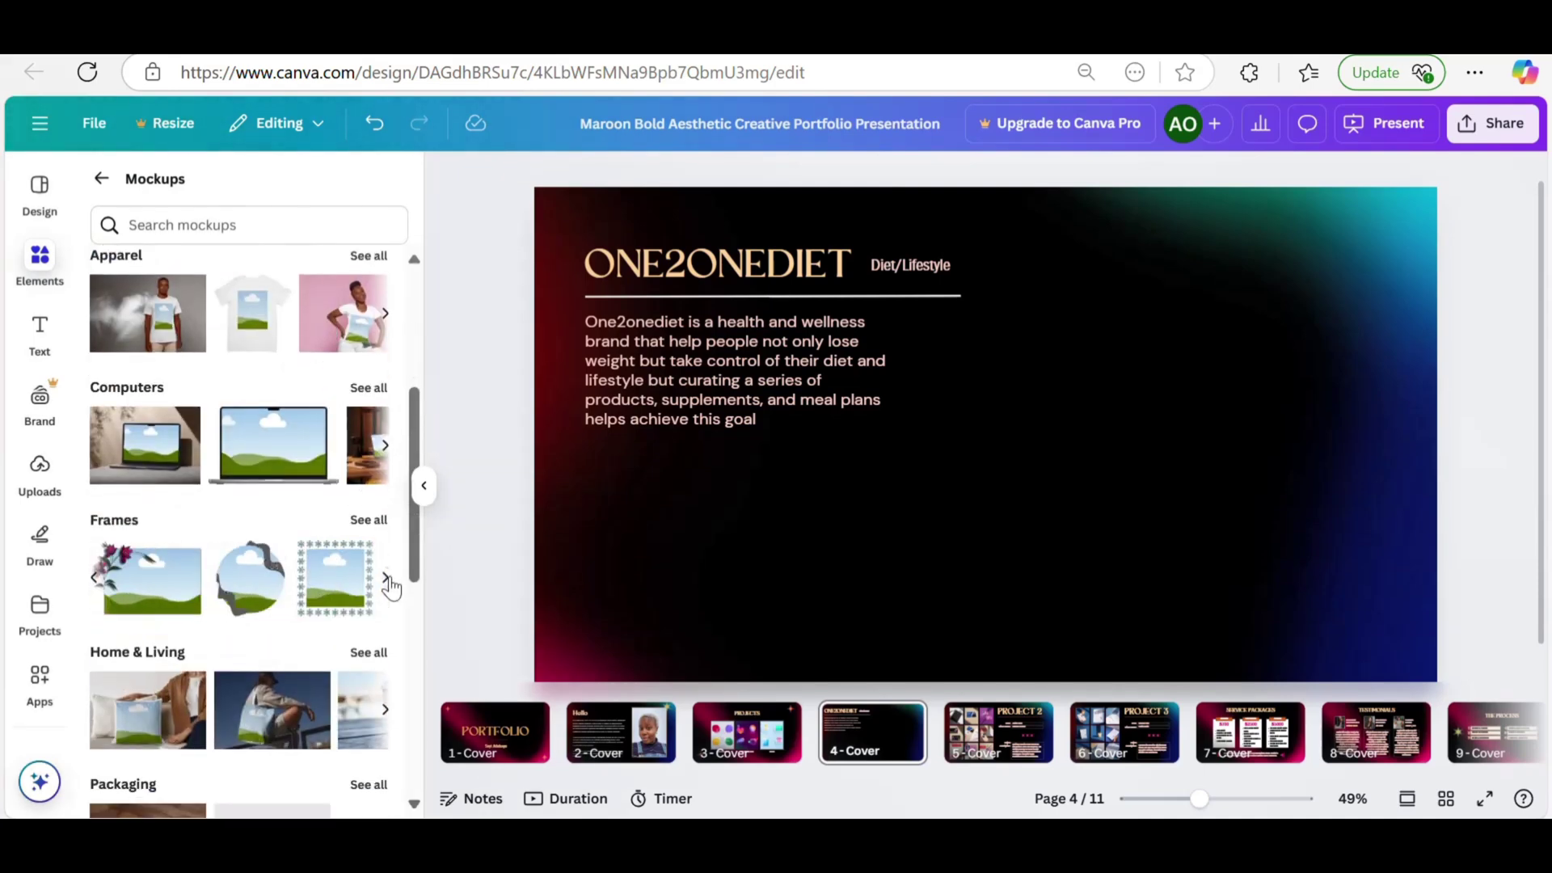
left_click(387, 583)
left_click(365, 588)
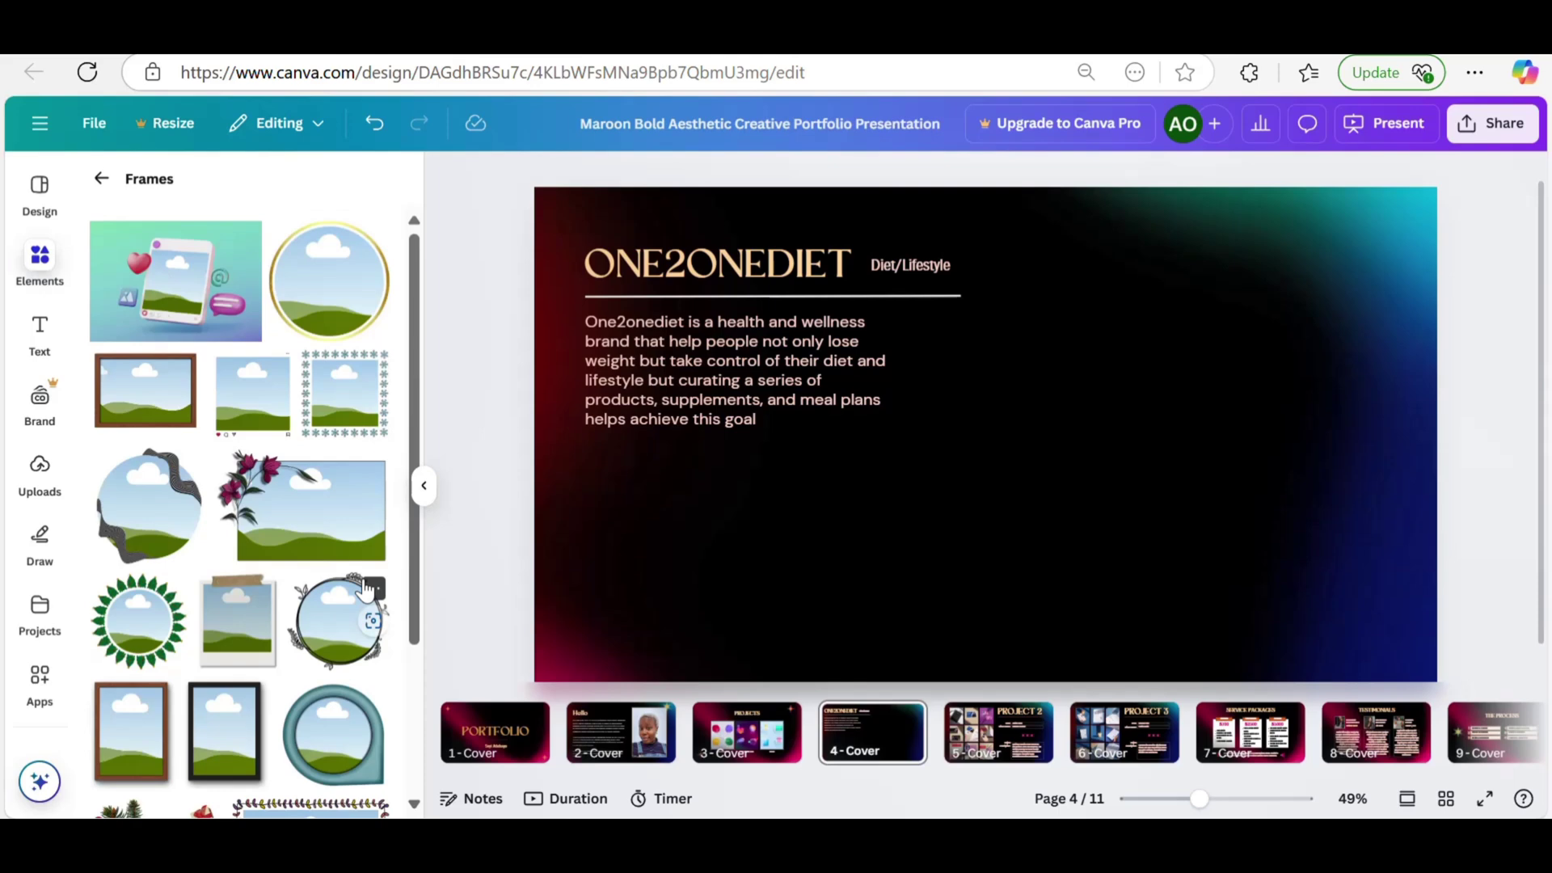
- Add the two-post Instagram frame and place both posts side by side at upper right
scroll(365, 589, "down", 15)
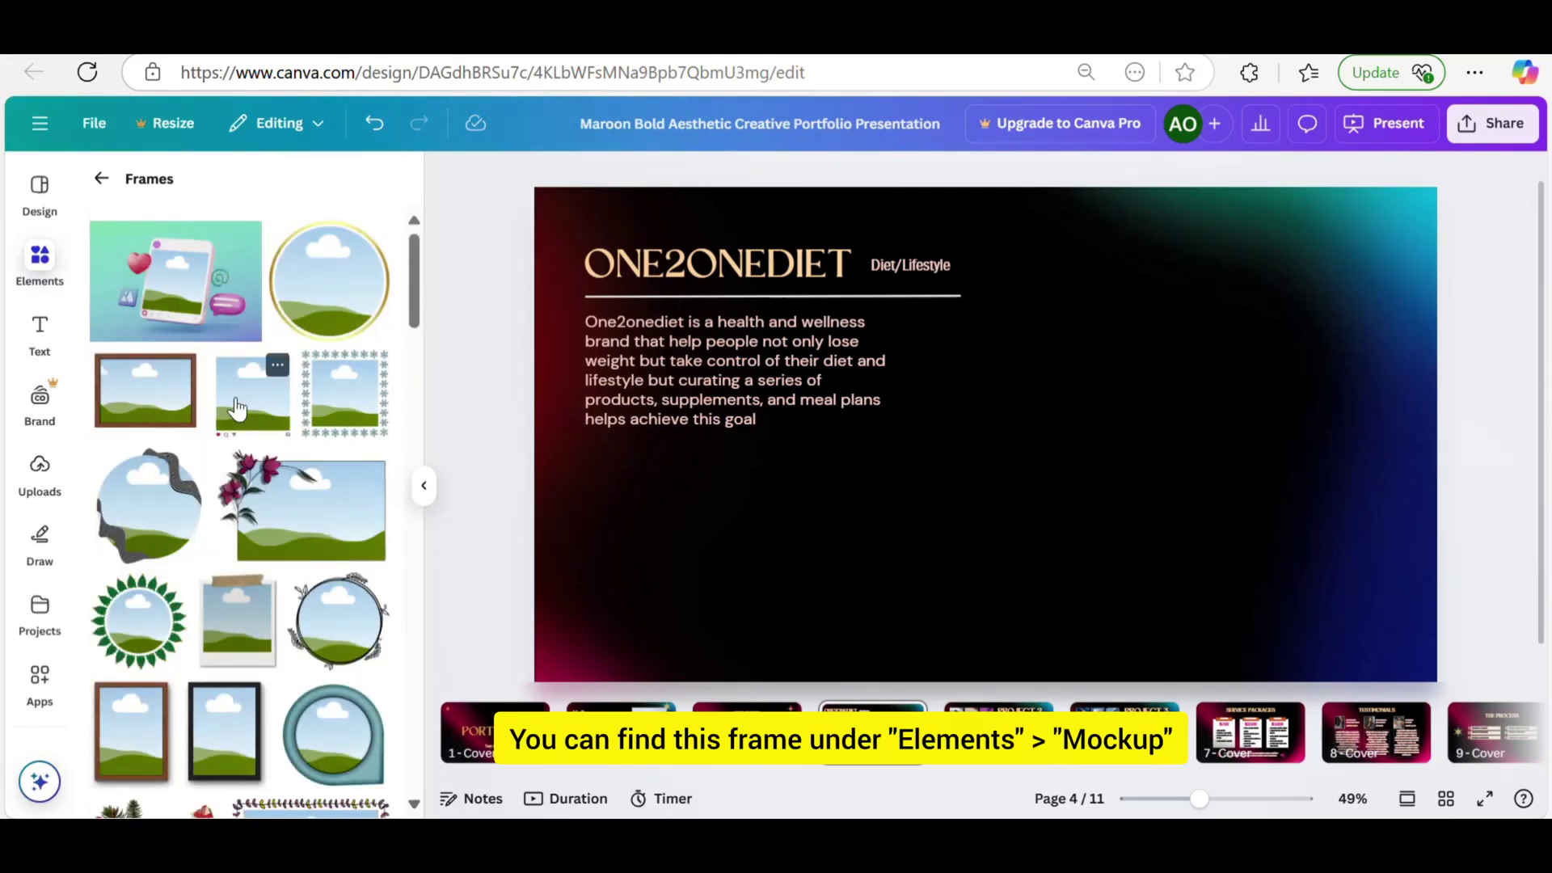
left_click(252, 392)
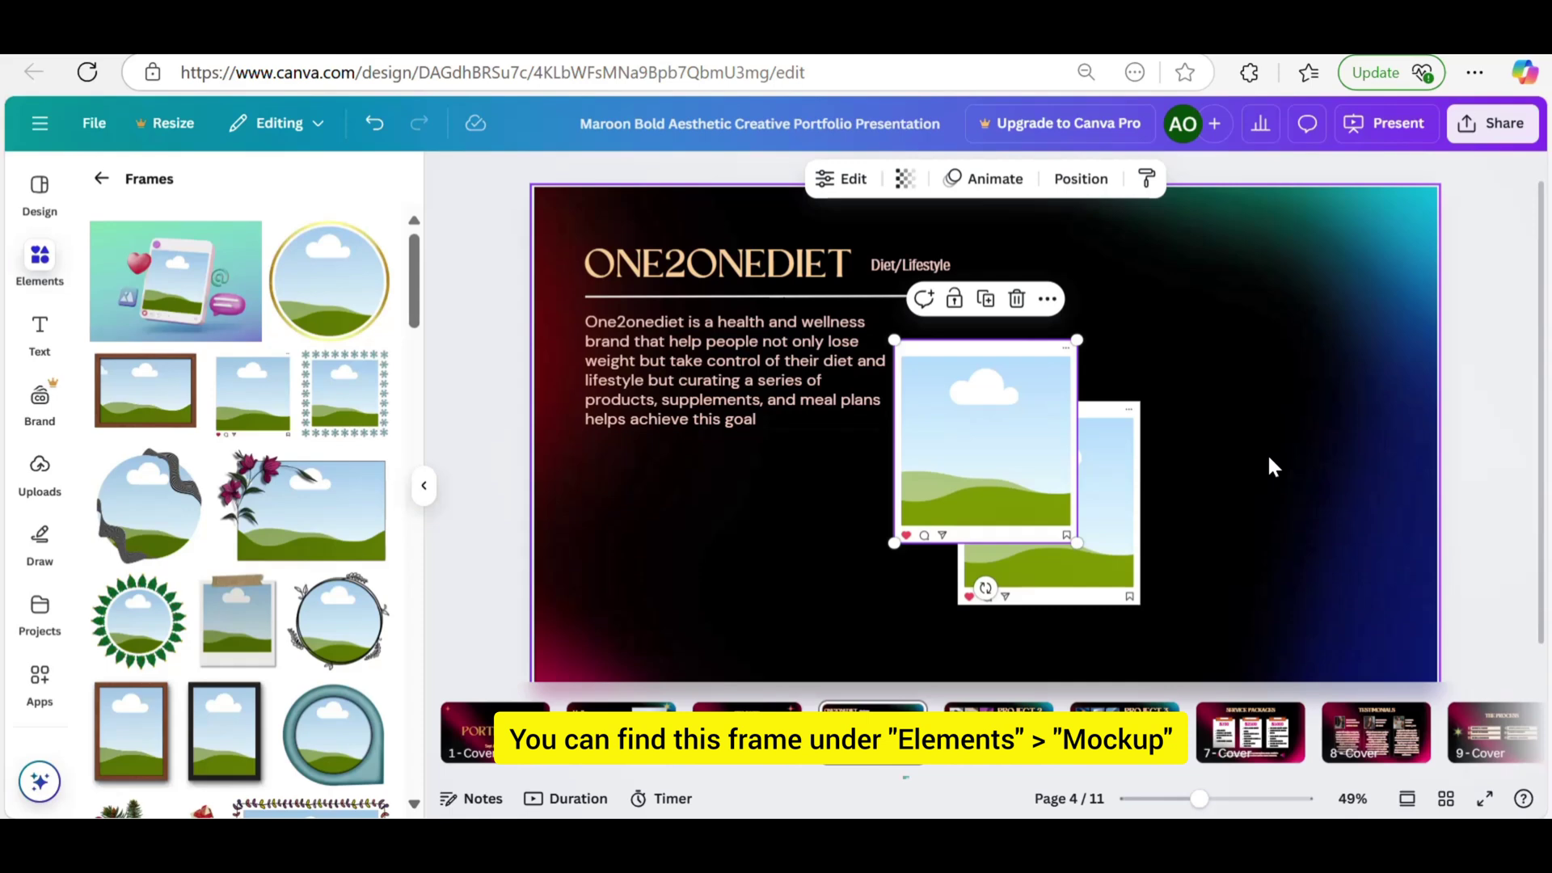
left_click_drag(1027, 437, 1360, 390)
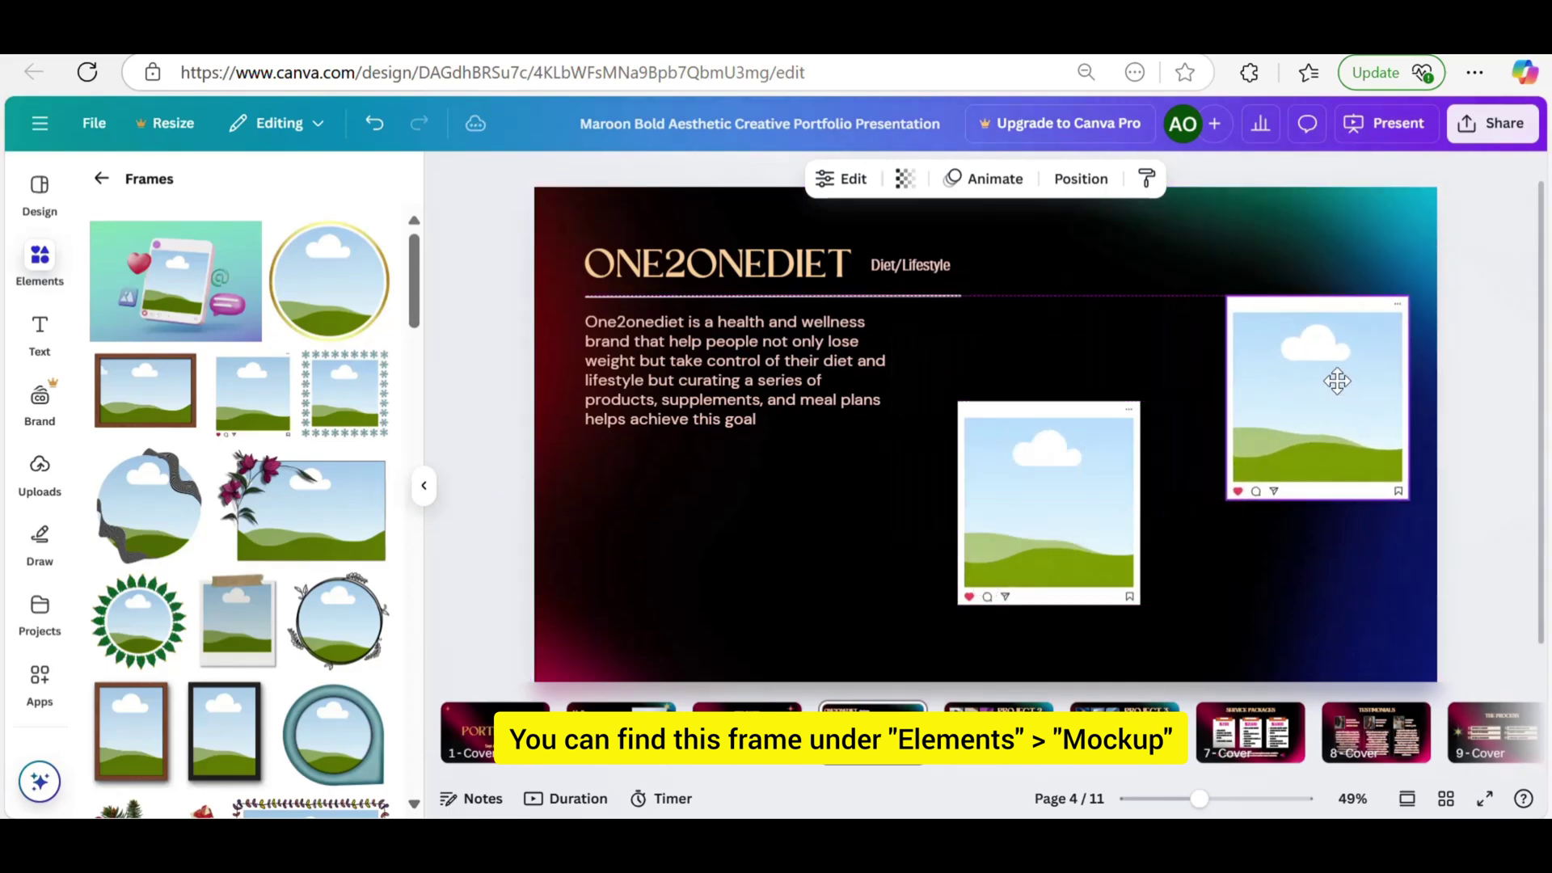
left_click_drag(1078, 486, 1131, 374)
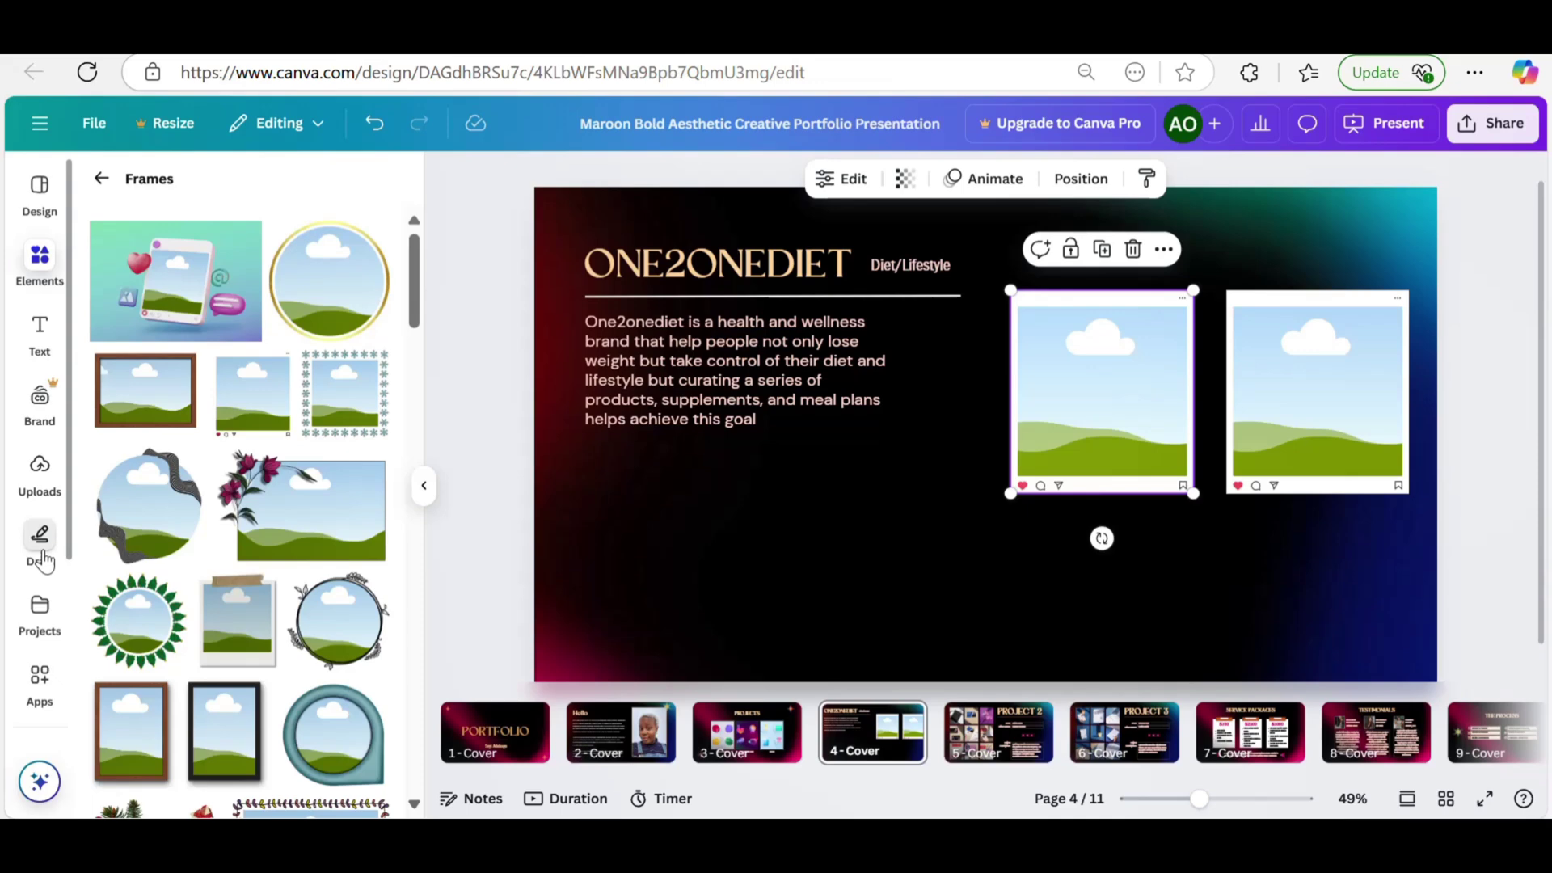
- Fill the left post frame with an uploaded image and adjust its crop
left_click(43, 471)
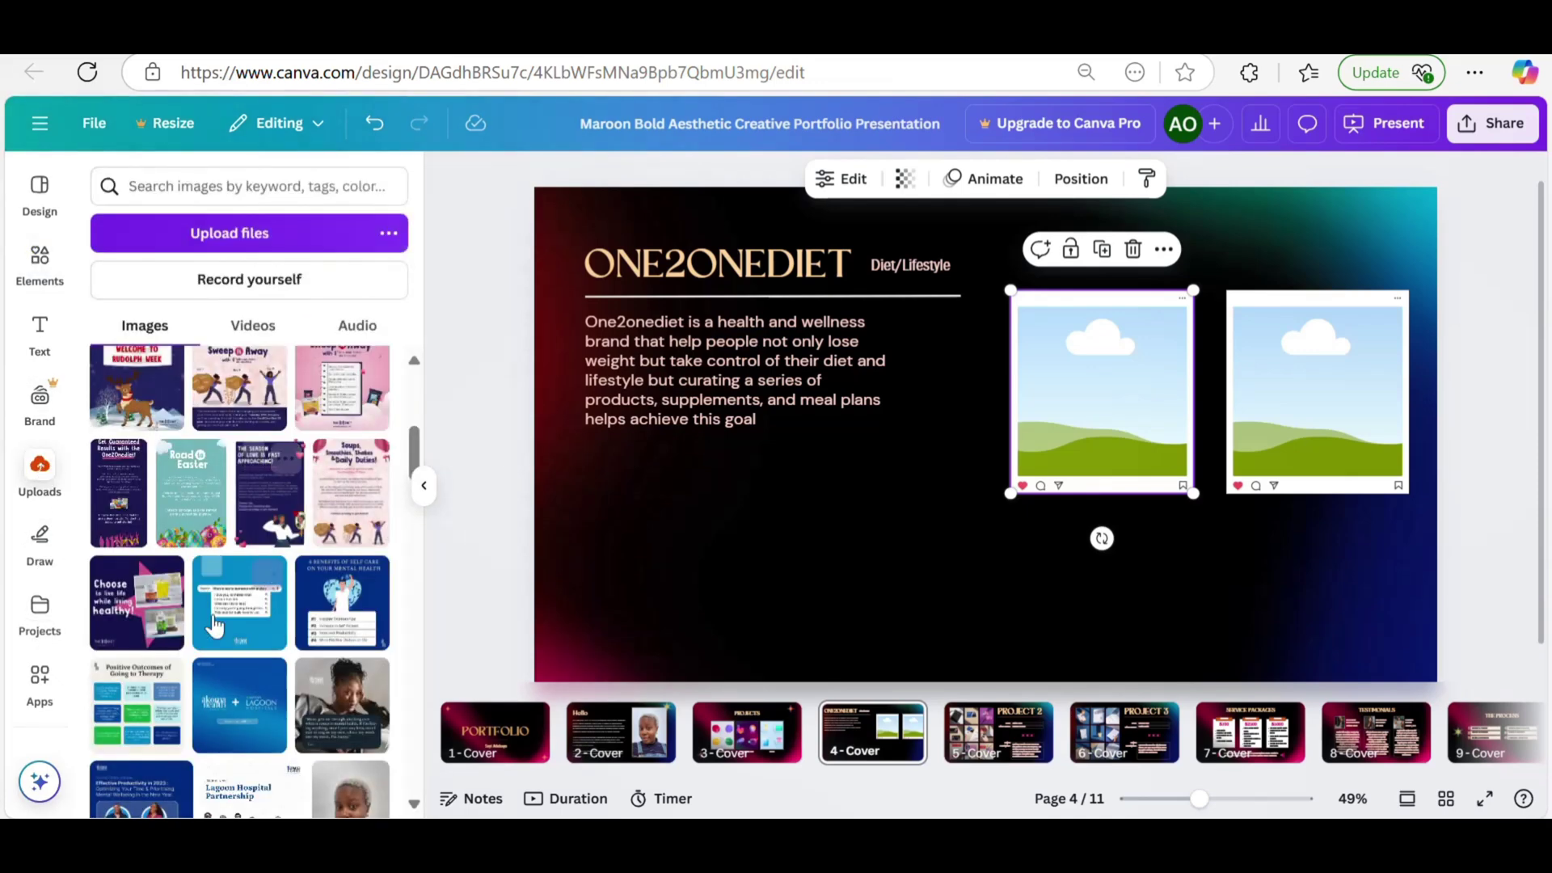
left_click_drag(137, 603, 1139, 424)
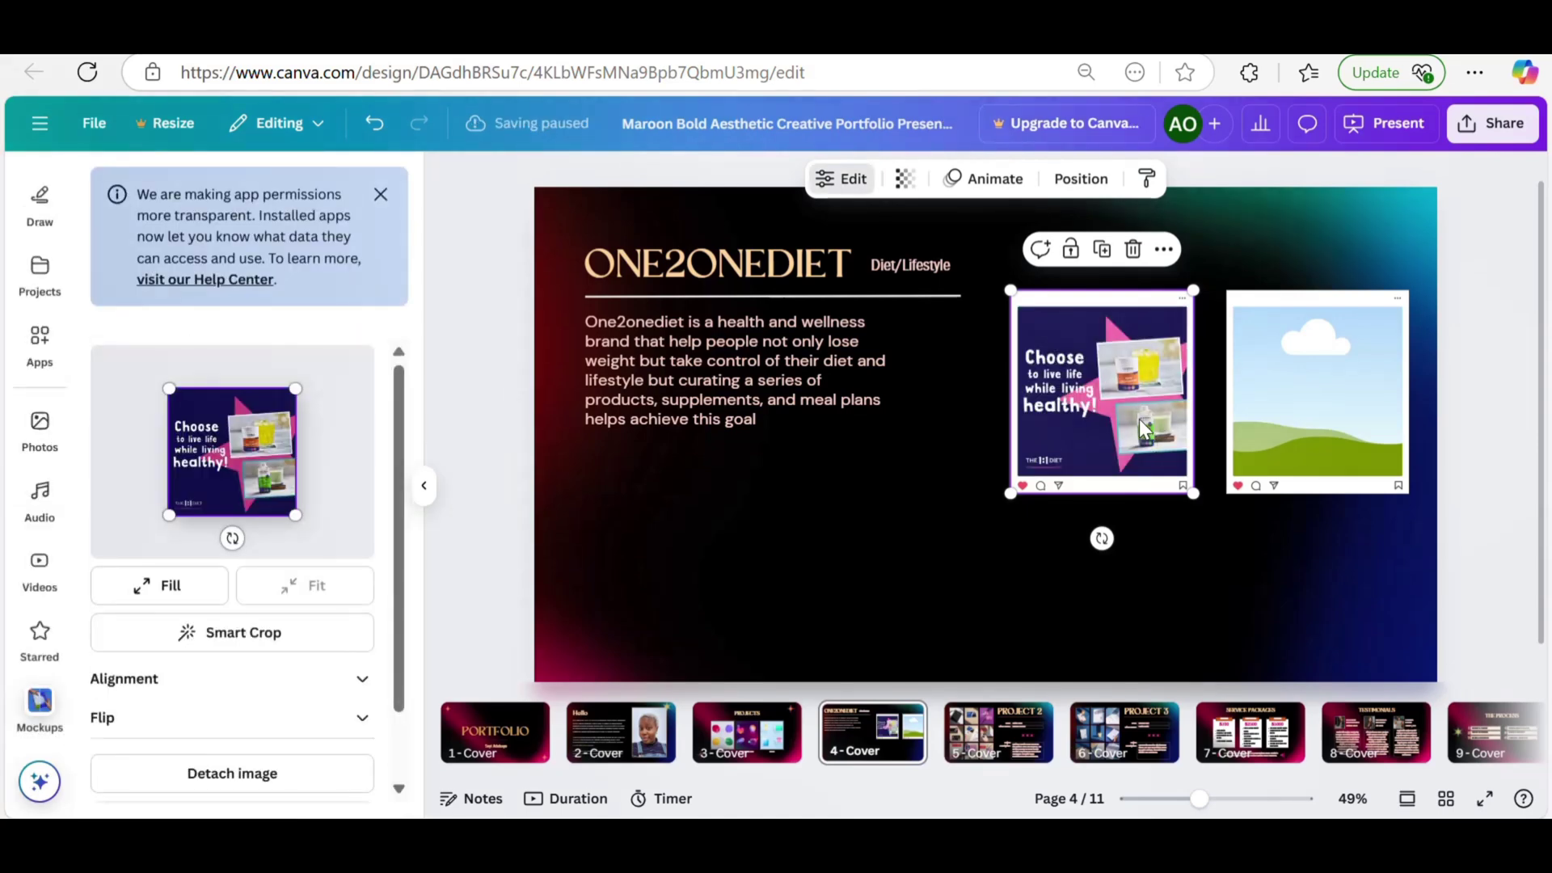
mouse_move(296, 516)
left_mouse_down()
mouse_move(311, 524)
mouse_move(296, 514)
left_mouse_up()
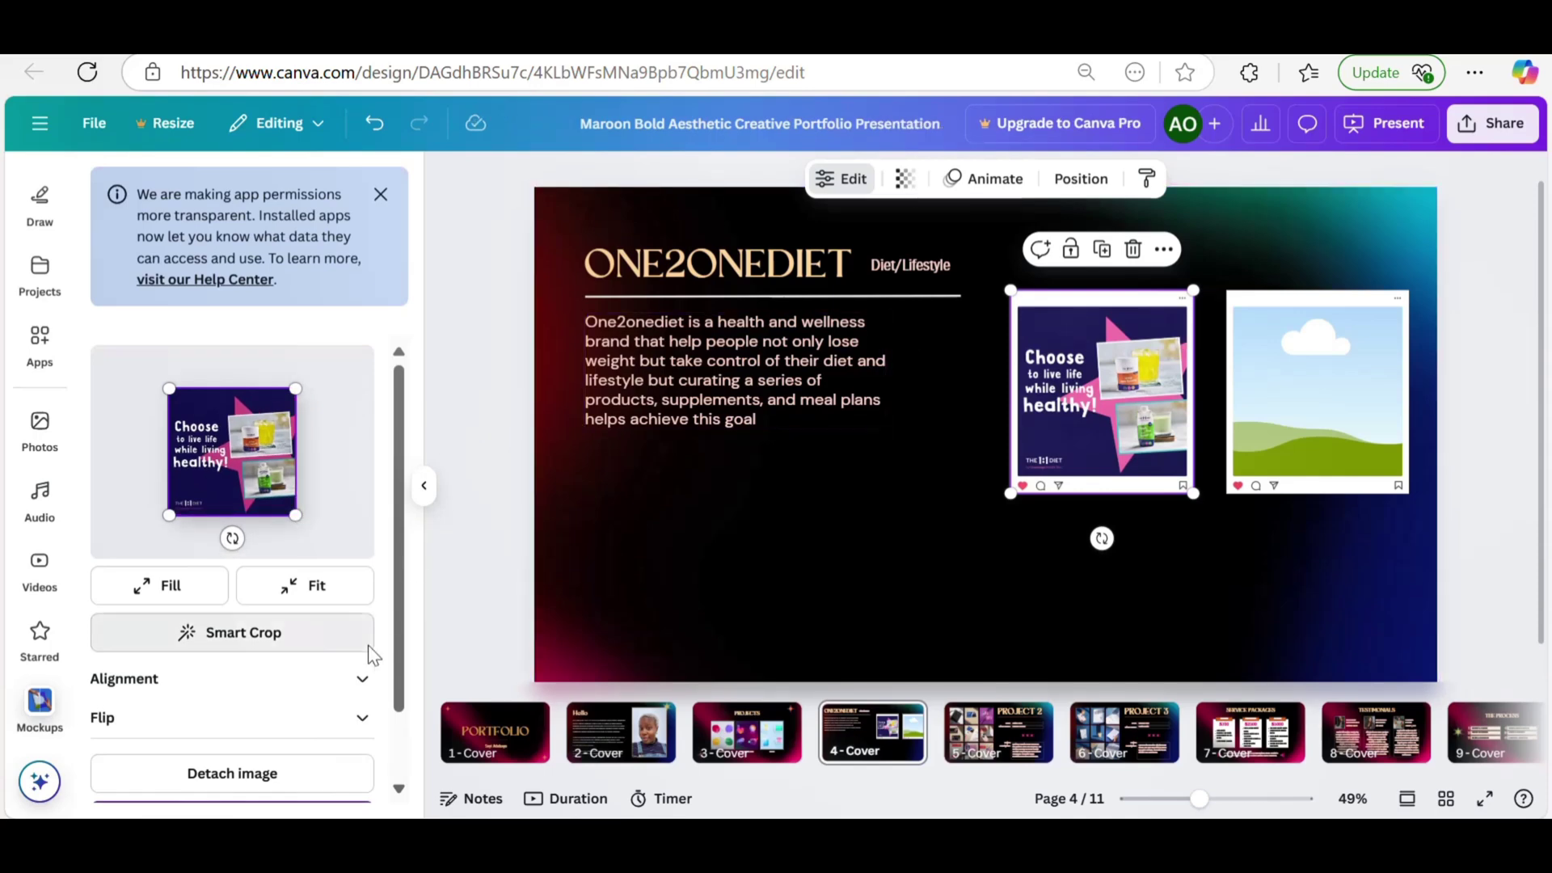
scroll(367, 645, "down", 2)
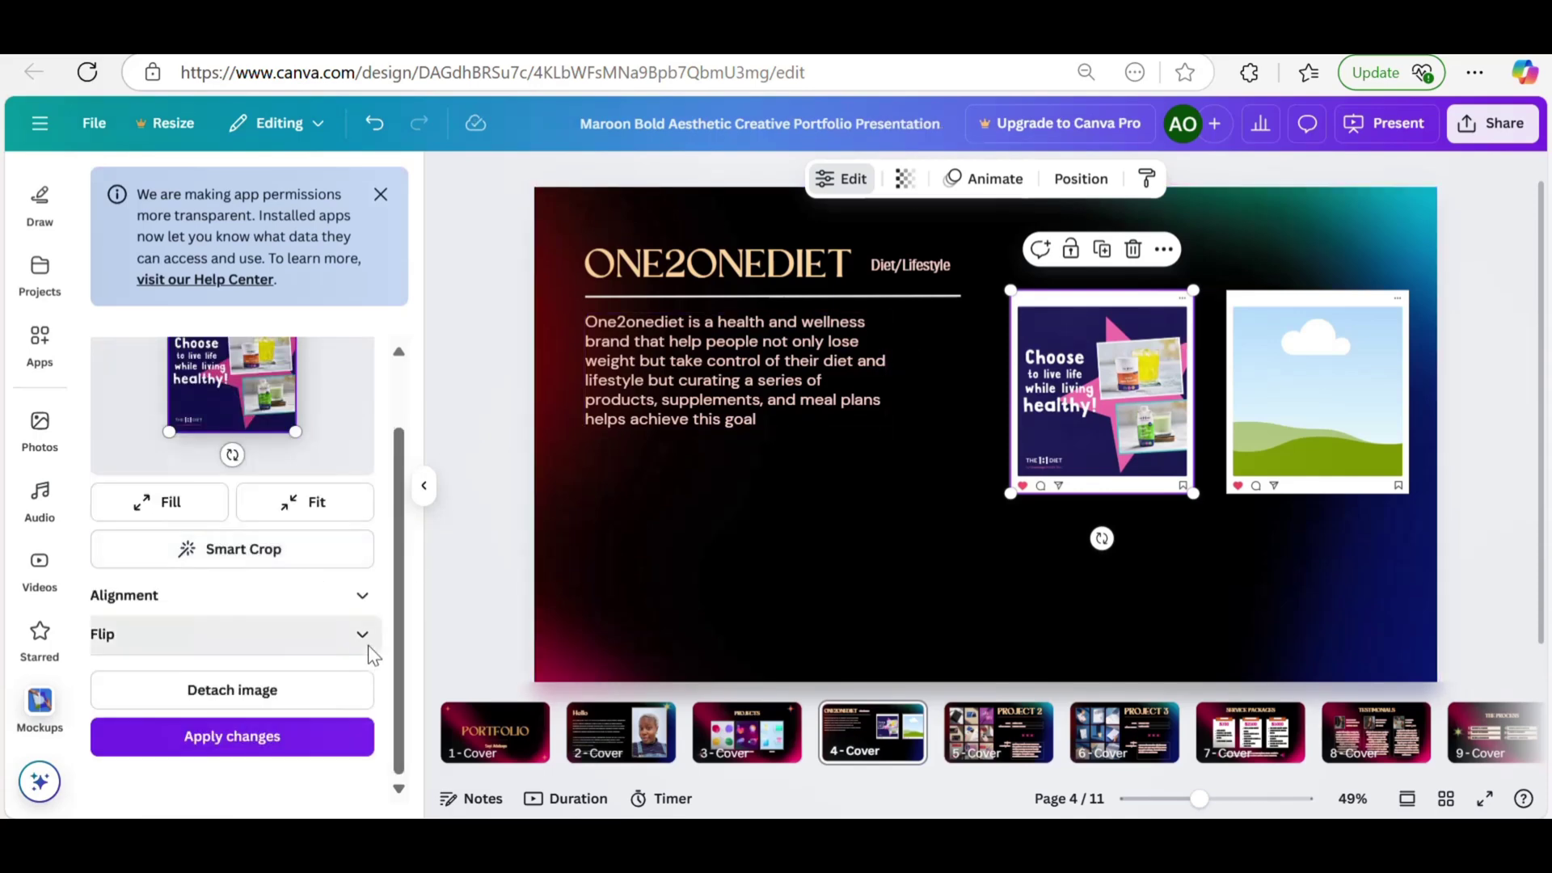
left_click(320, 747)
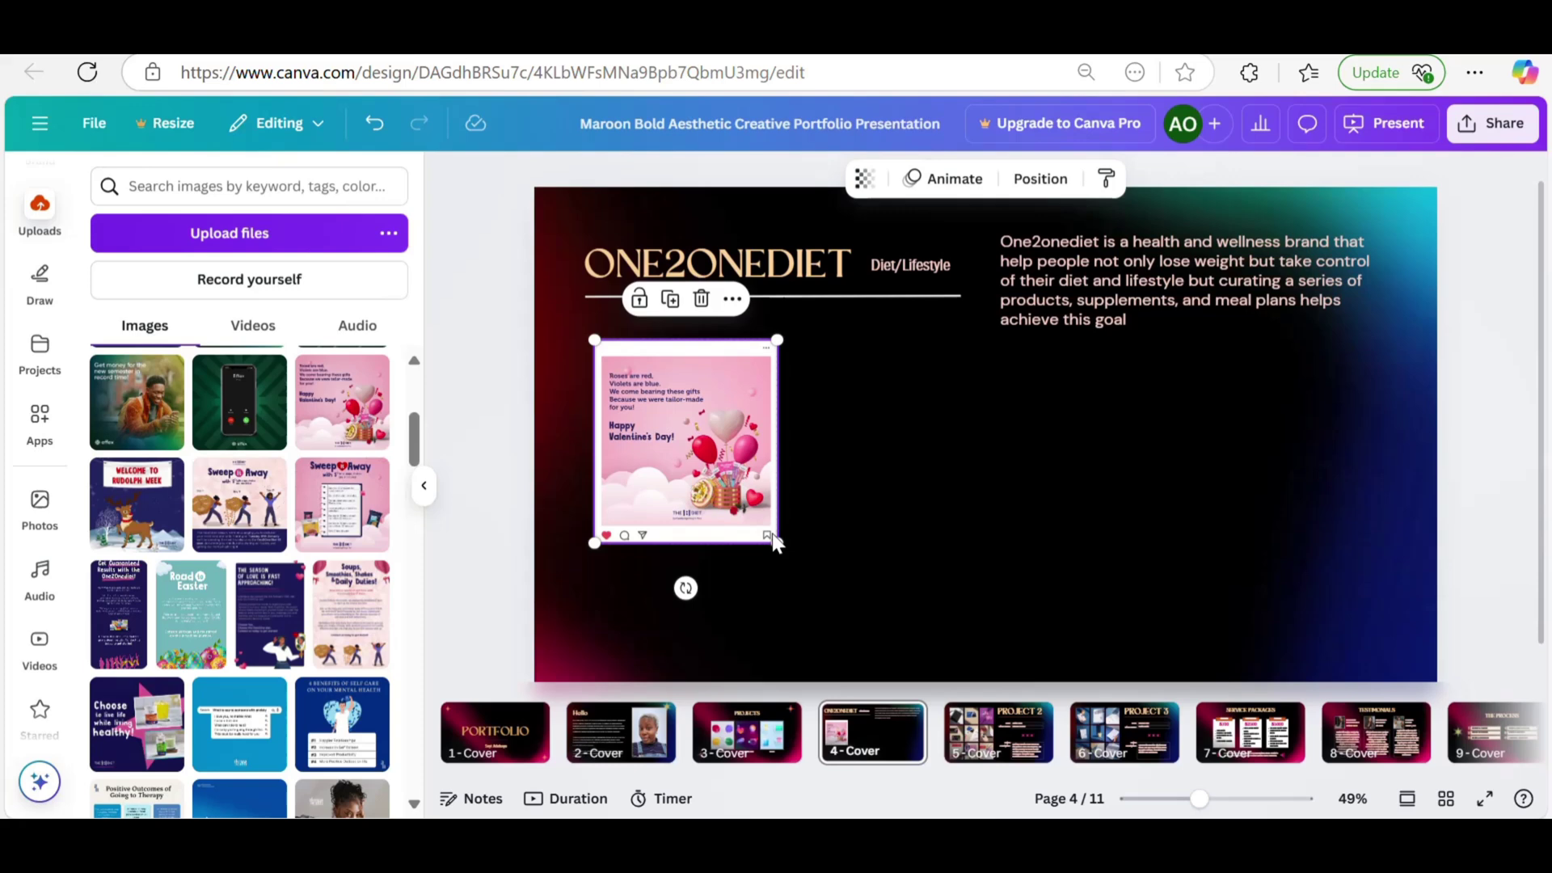
- Enlarge the Valentine's post and move it right, uncovering the Choose healthy post
left_click_drag(781, 544, 863, 636)
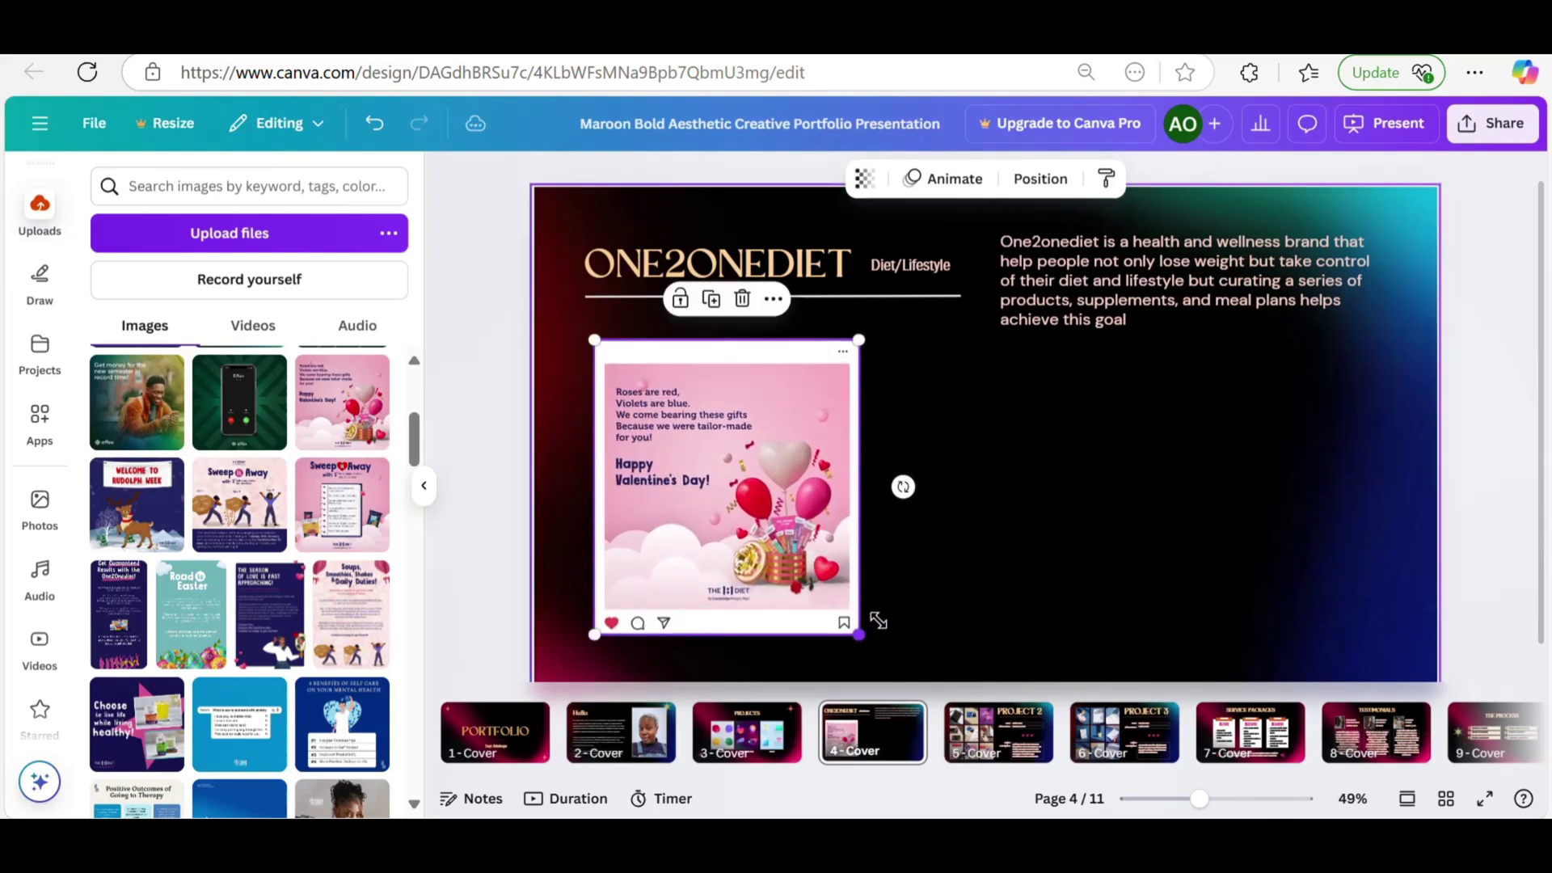
left_click_drag(768, 558, 751, 566)
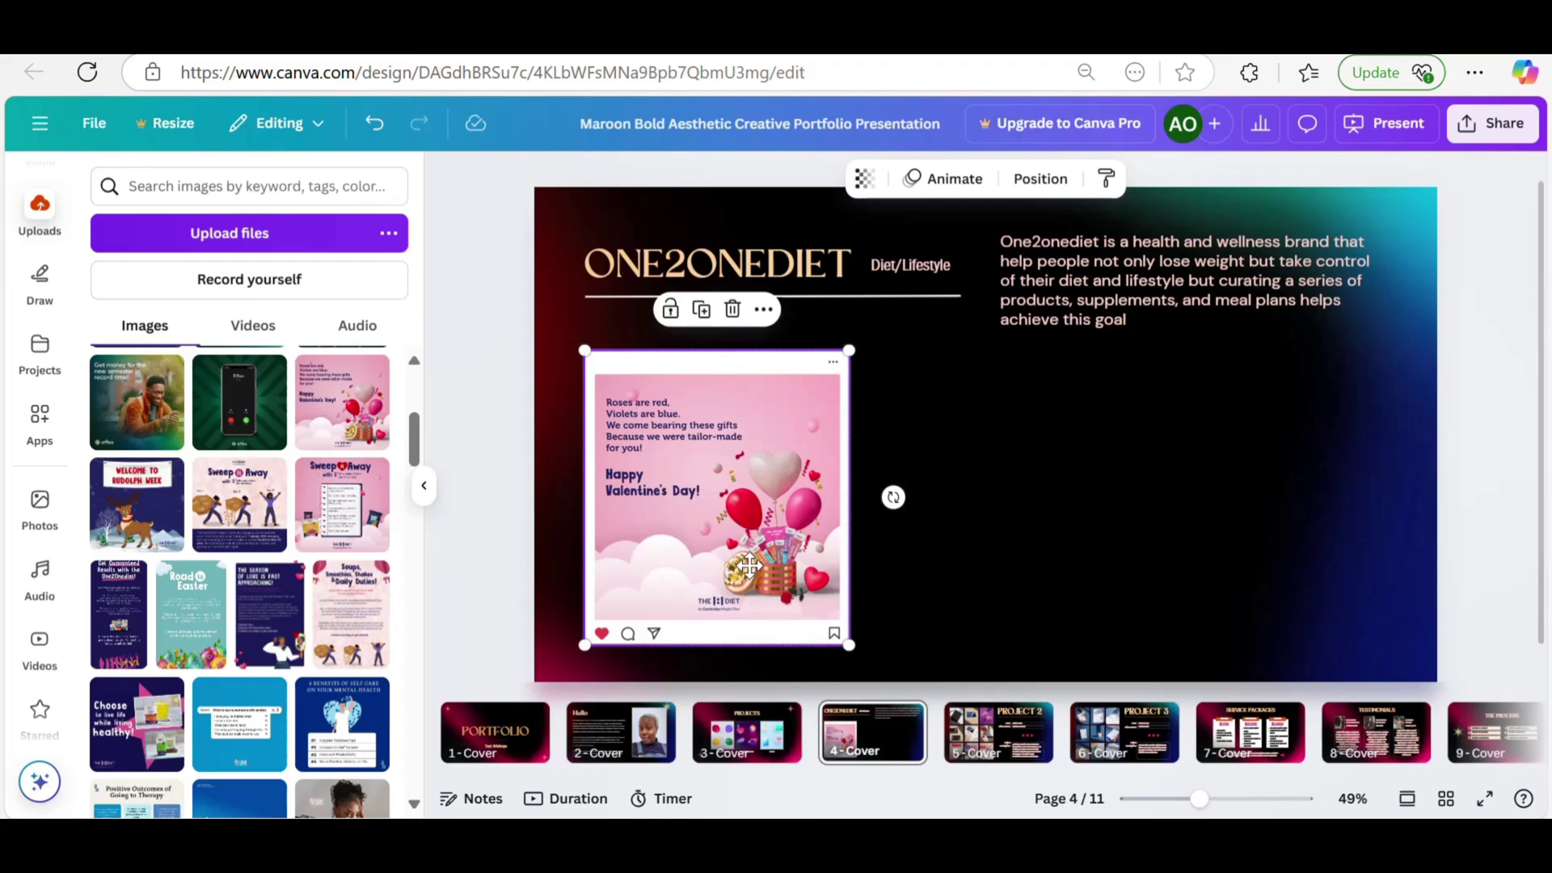
left_click(504, 556)
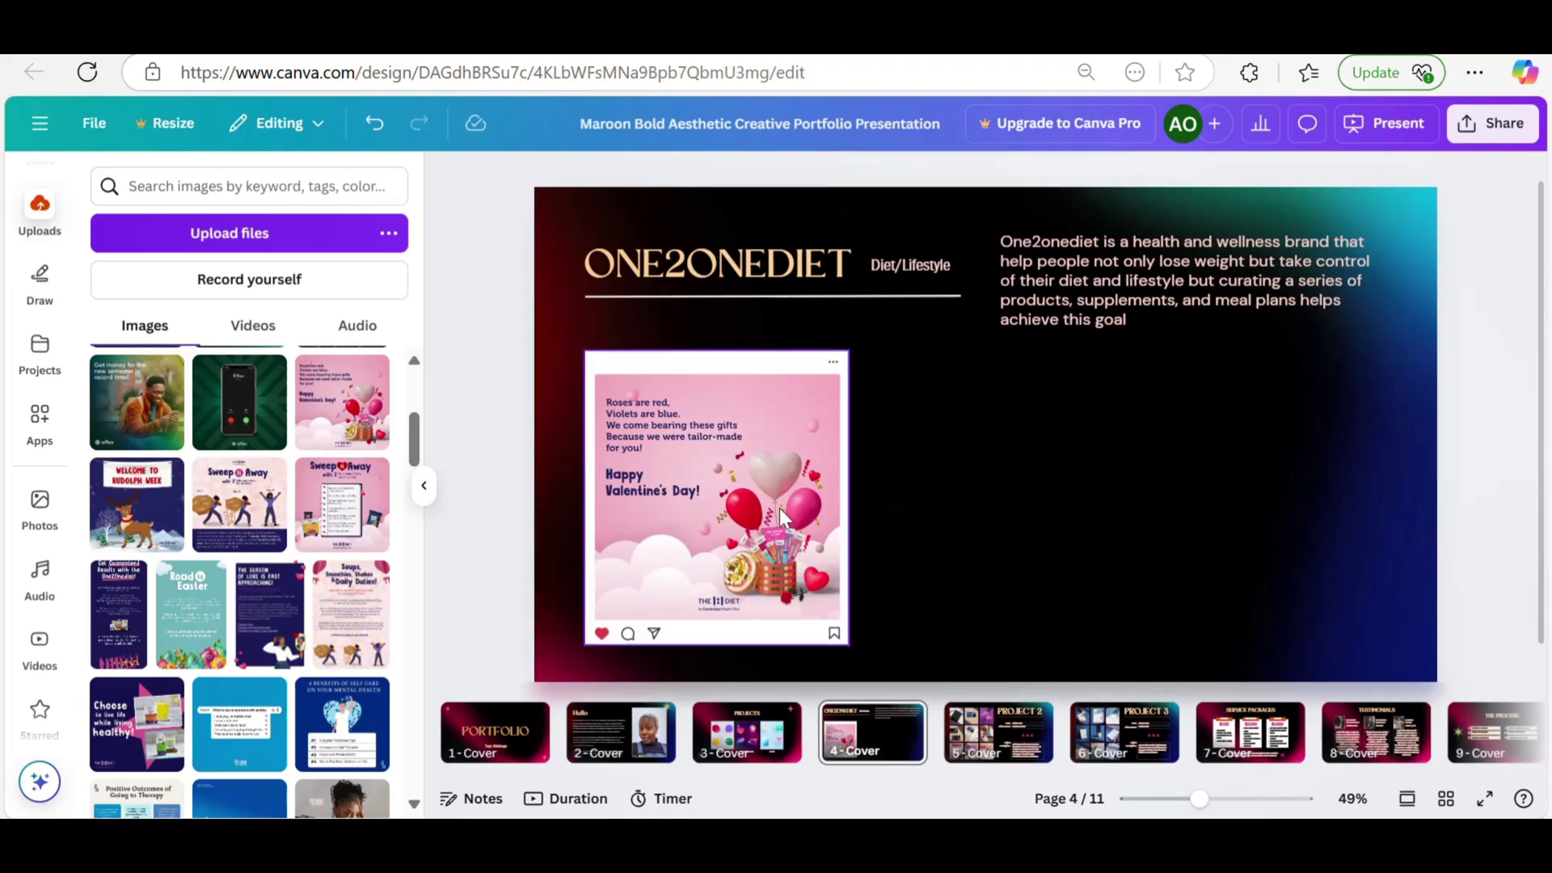
left_click_drag(779, 508, 1063, 507)
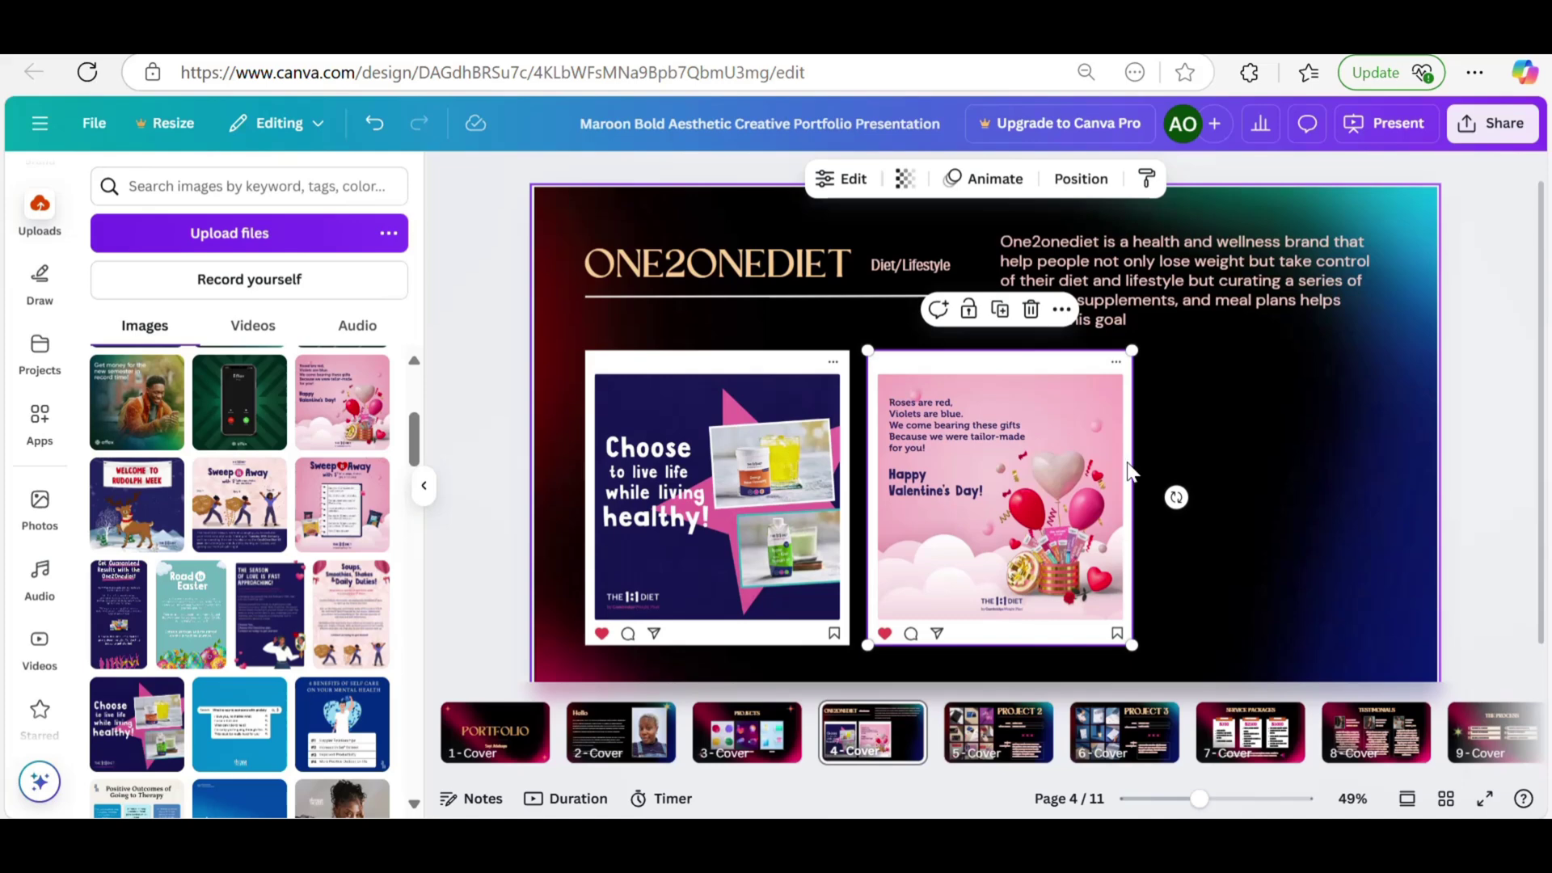
- Duplicate the Valentine's post as a third frame, then nudge all three posts left
left_click(1001, 310)
left_click_drag(1279, 453, 1274, 456)
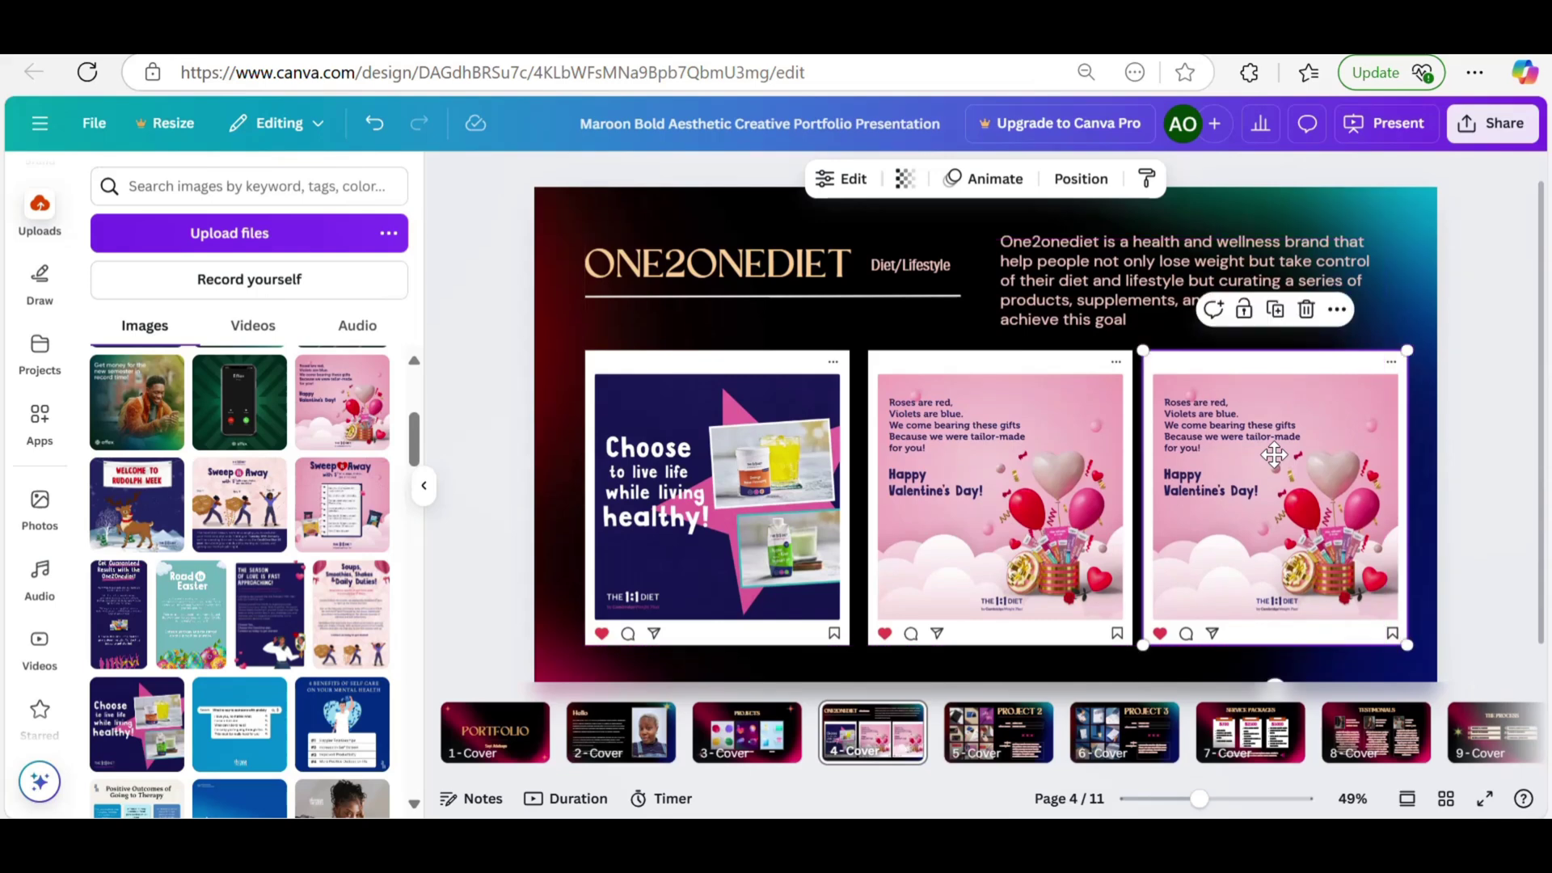
left_click(1065, 473)
left_click(671, 517)
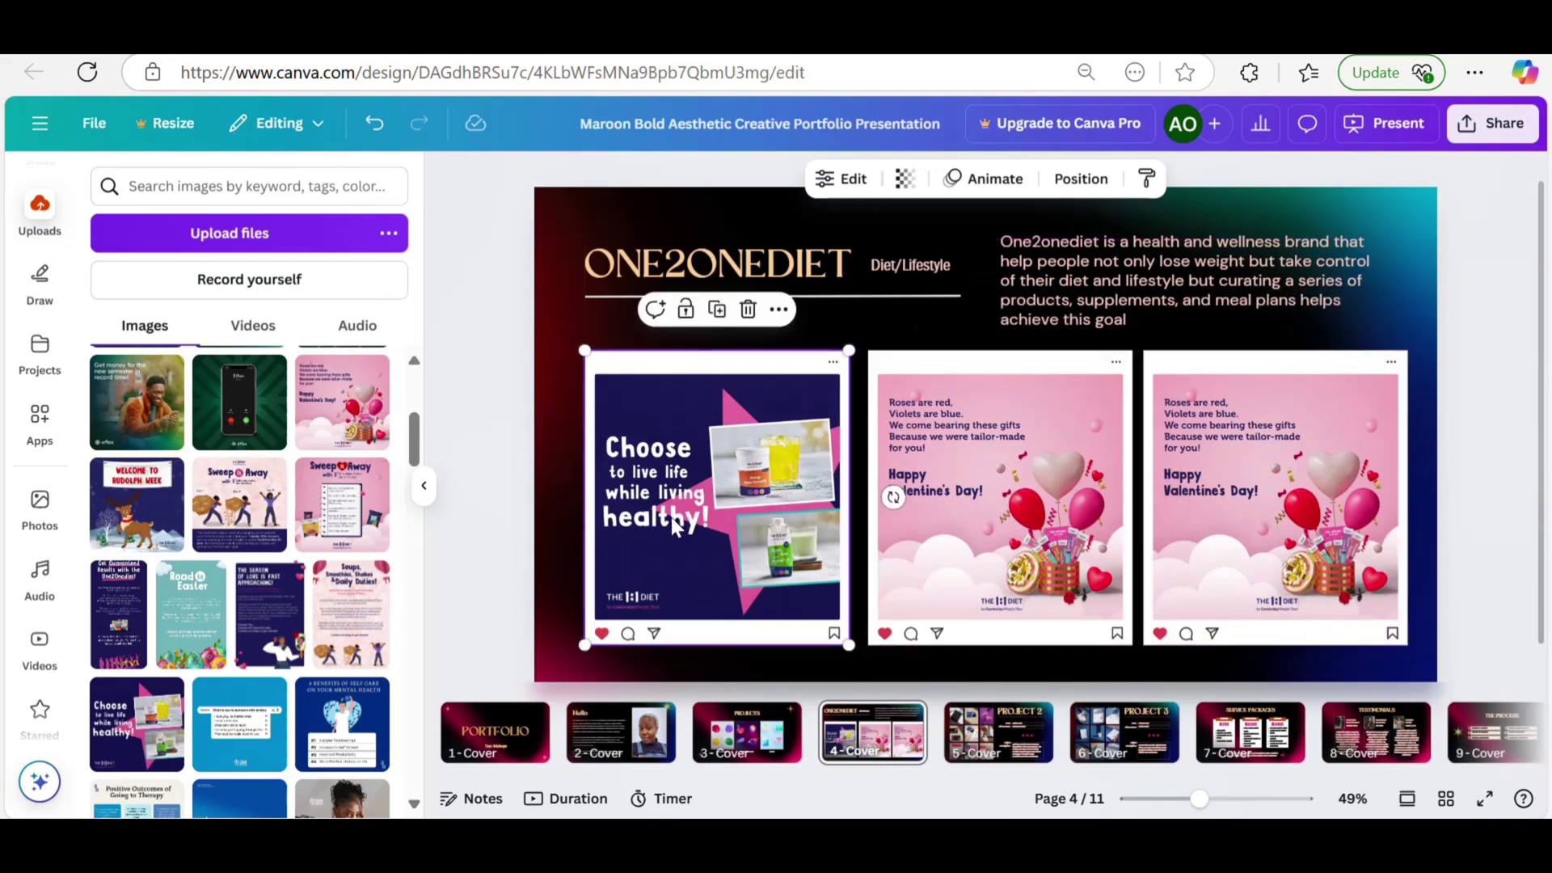
left_click(921, 521, "shift")
left_click(1243, 524, "shift")
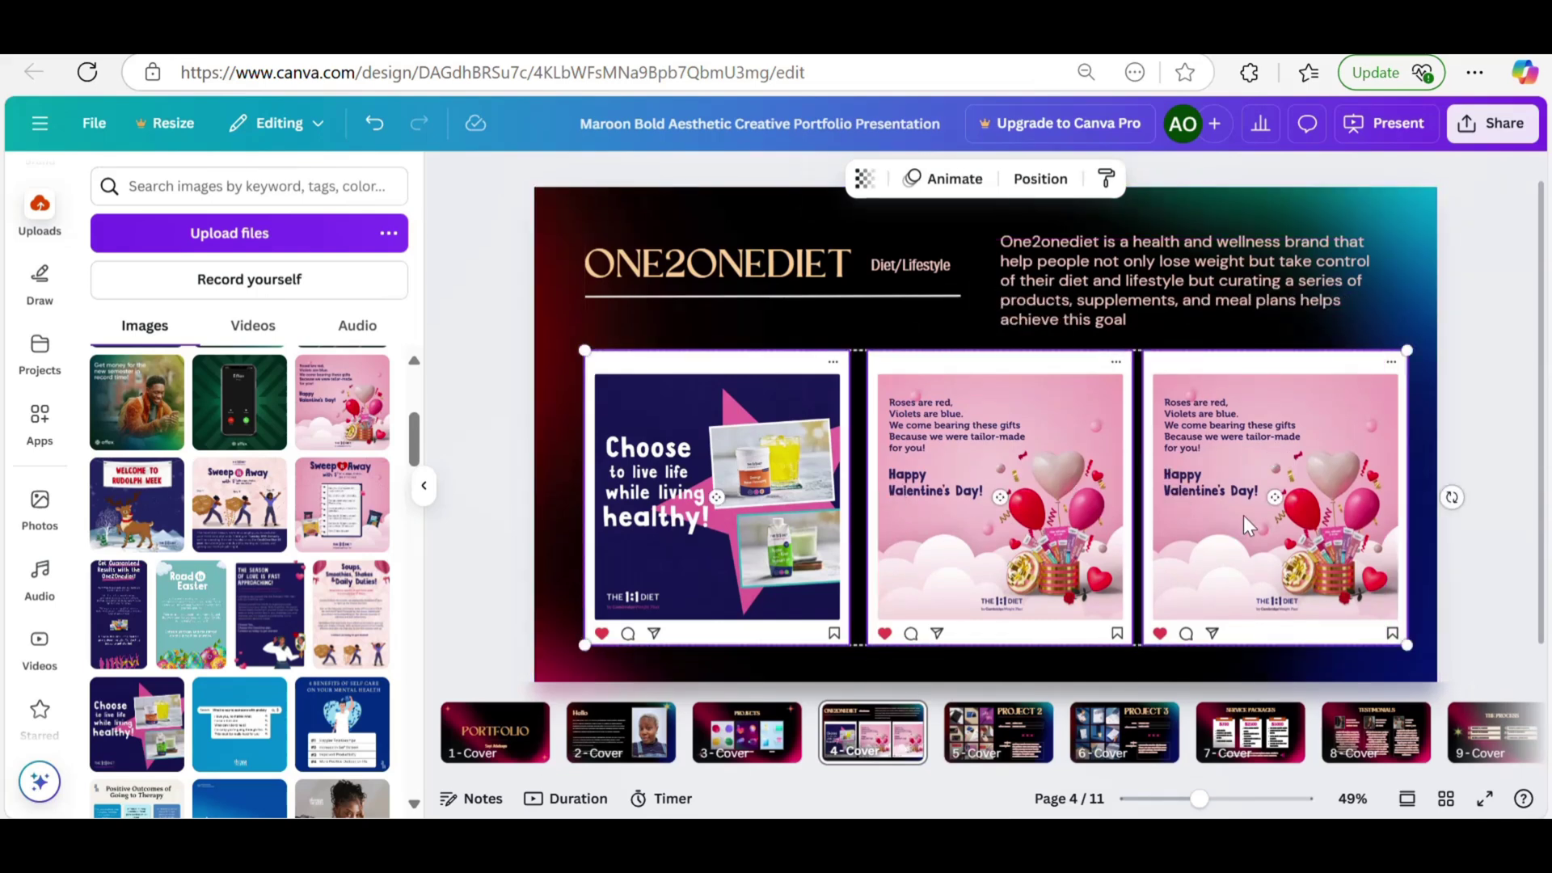
key("shift+Left")
key("shift+Left")
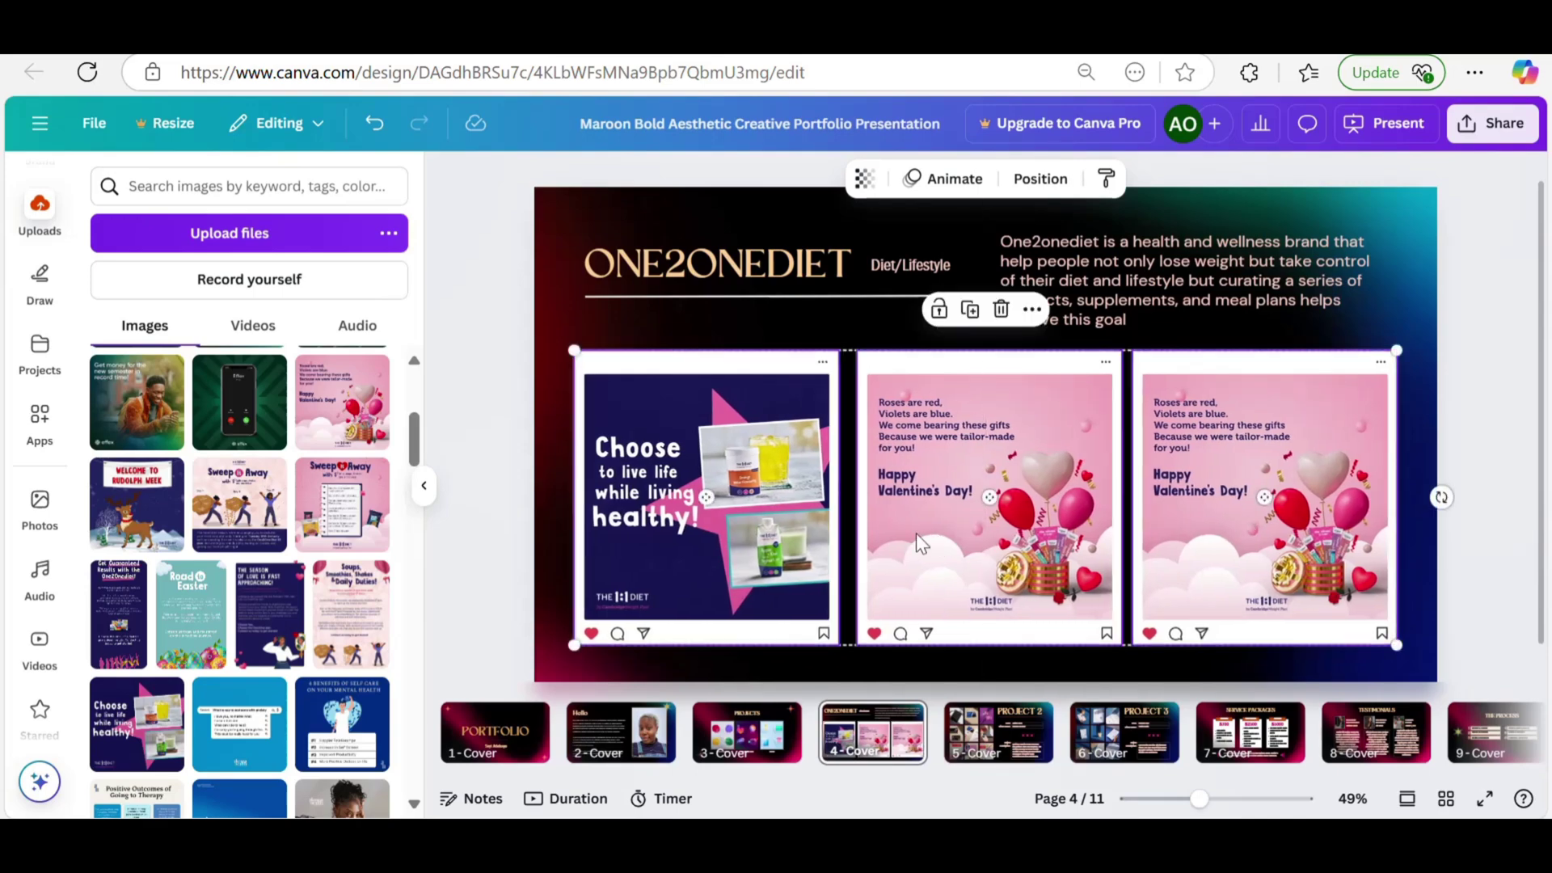
- Duplicate the Service Packages page and retitle the copy HIRE ME
left_click(1502, 444)
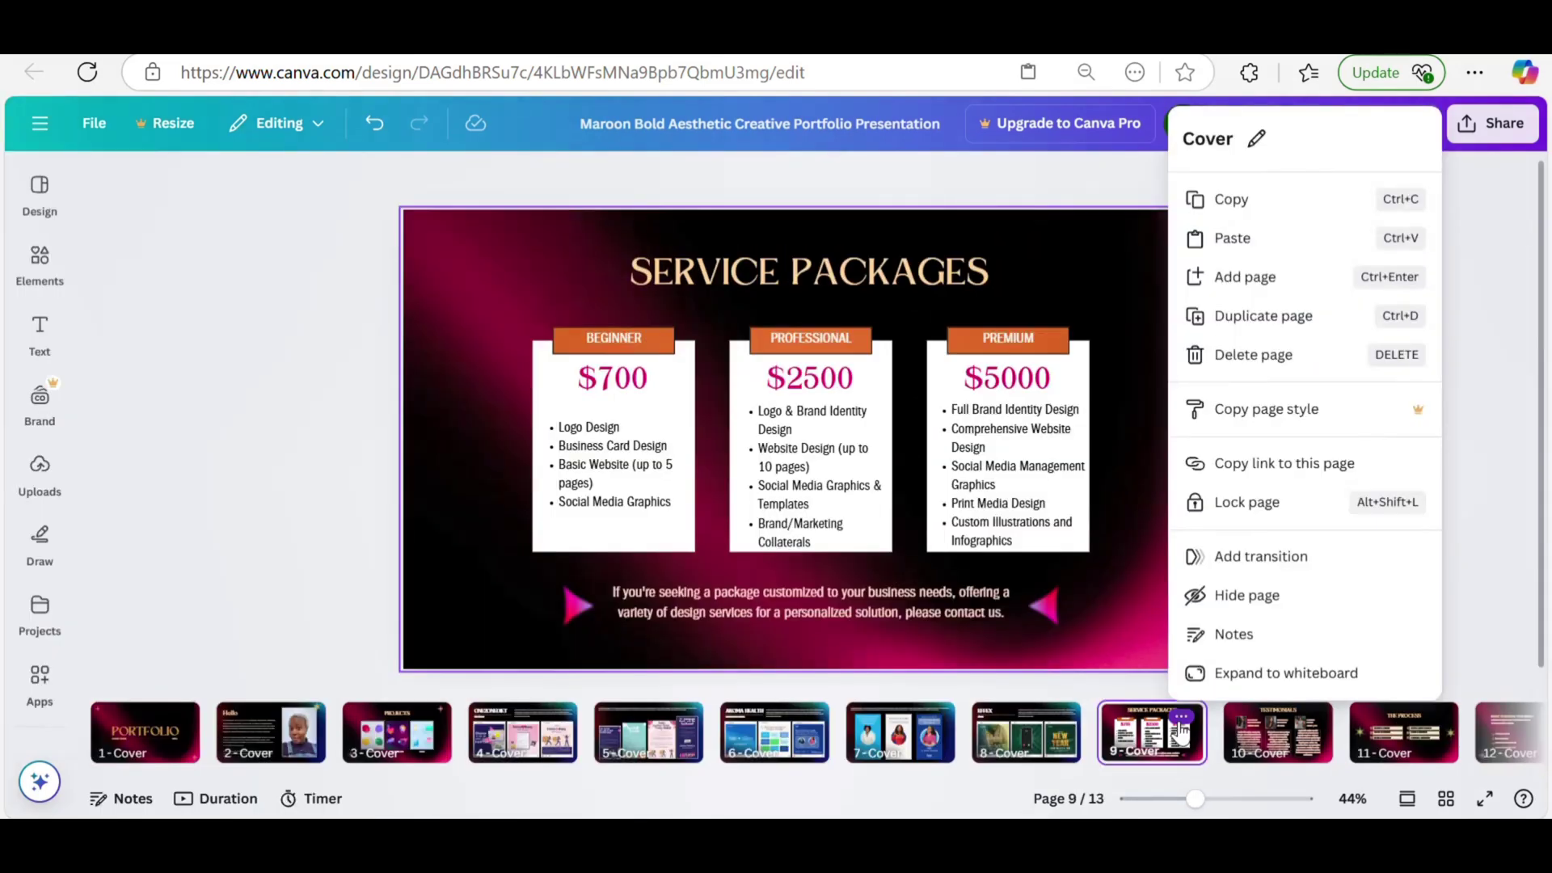
left_click(1473, 501)
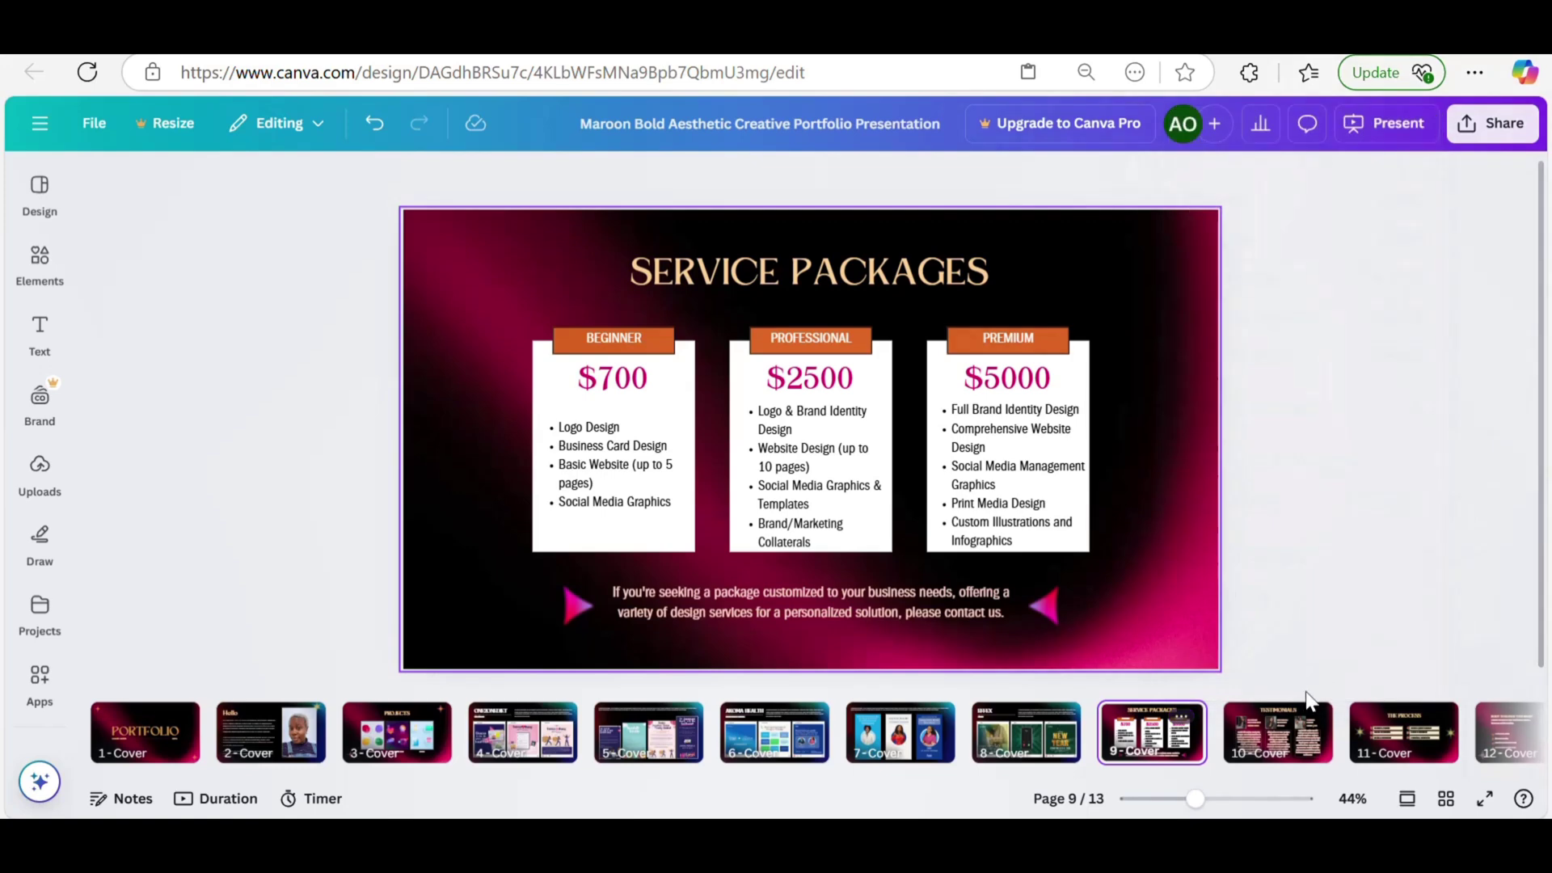
left_click(1285, 748)
left_click(1377, 740)
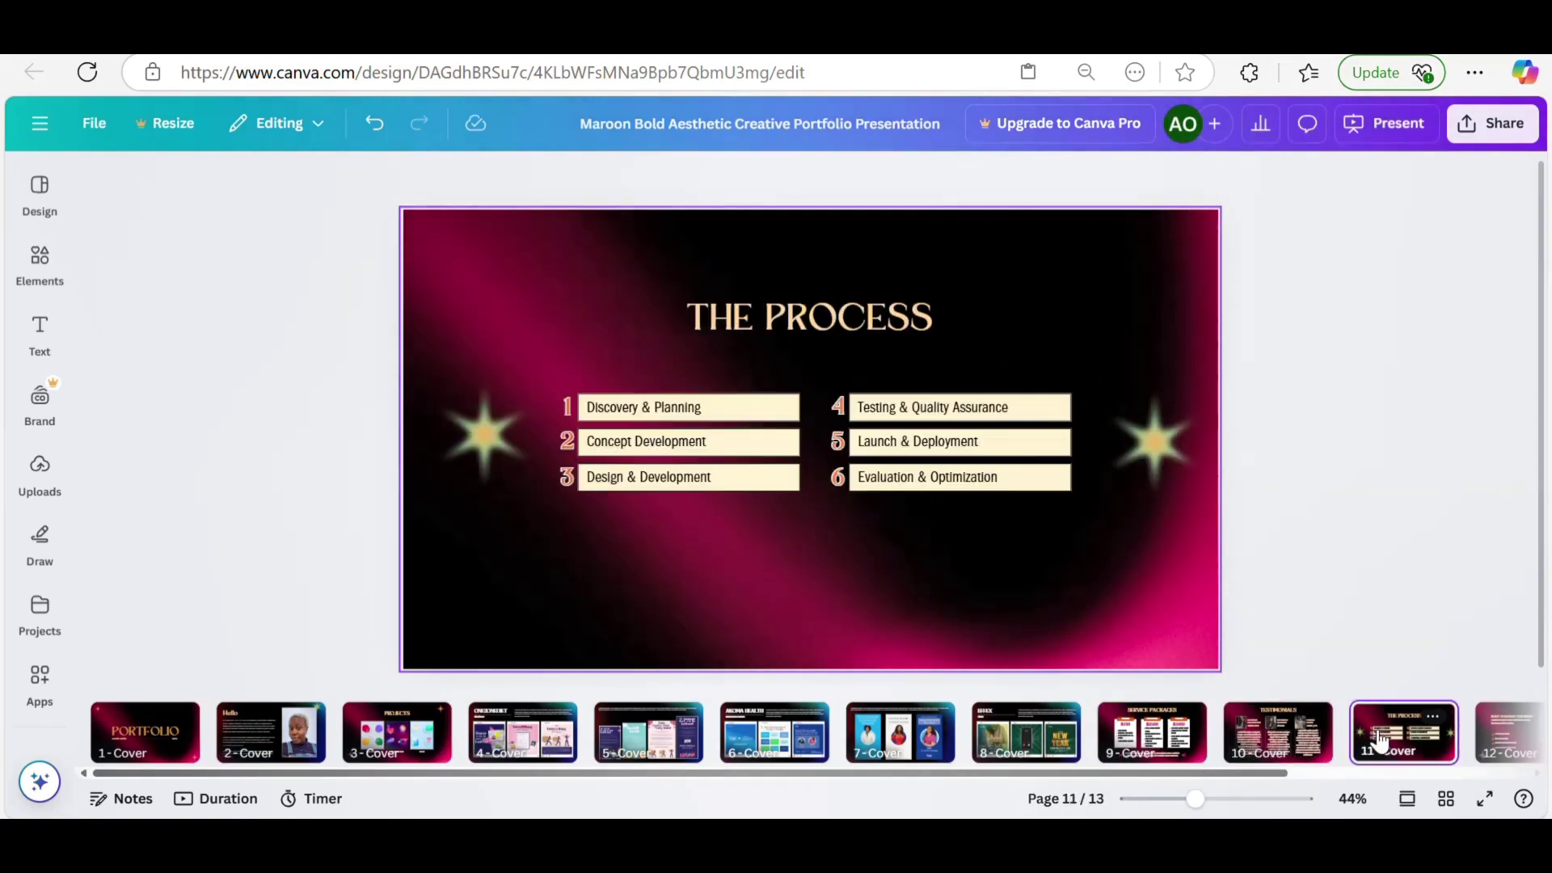
left_click(1451, 736)
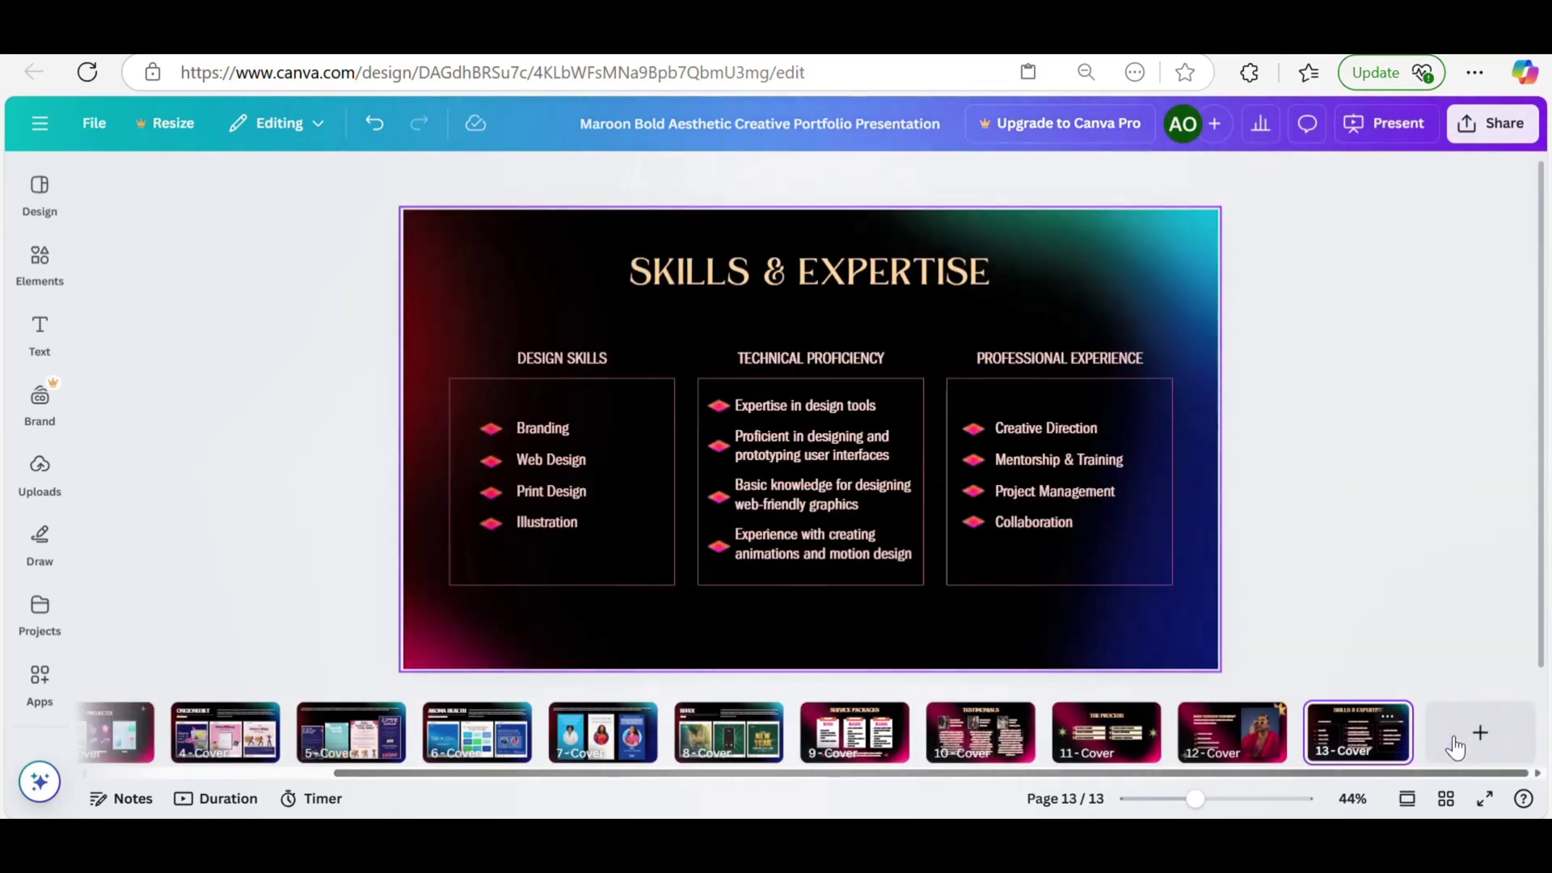
left_click(857, 736)
right_click(857, 736)
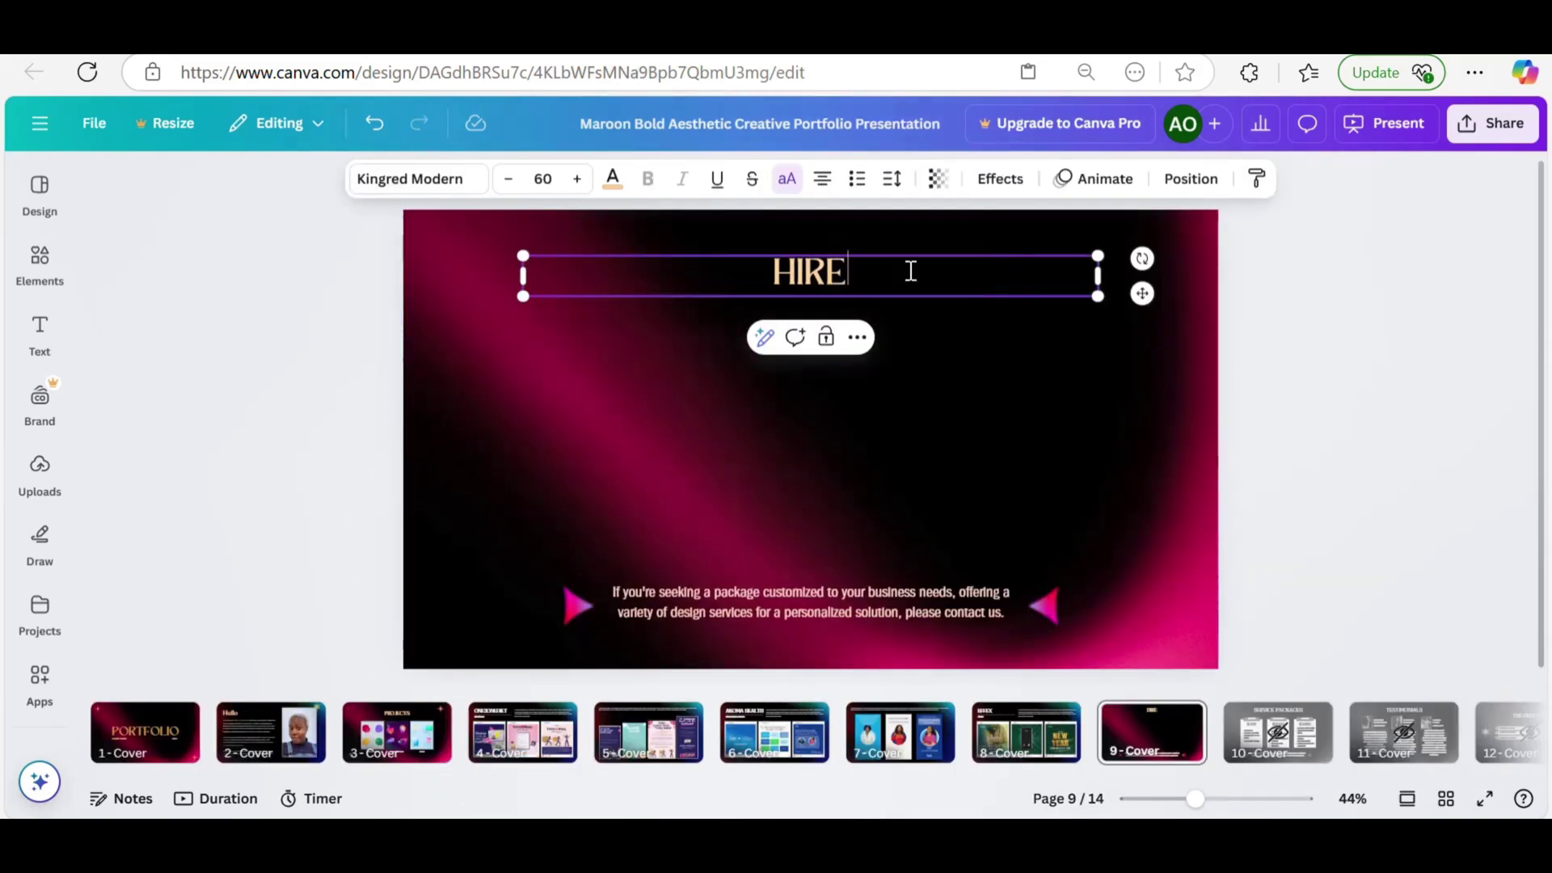
type("ME")
- Enlarge the HIRE ME title to size 181 and move it lower
left_click(577, 179)
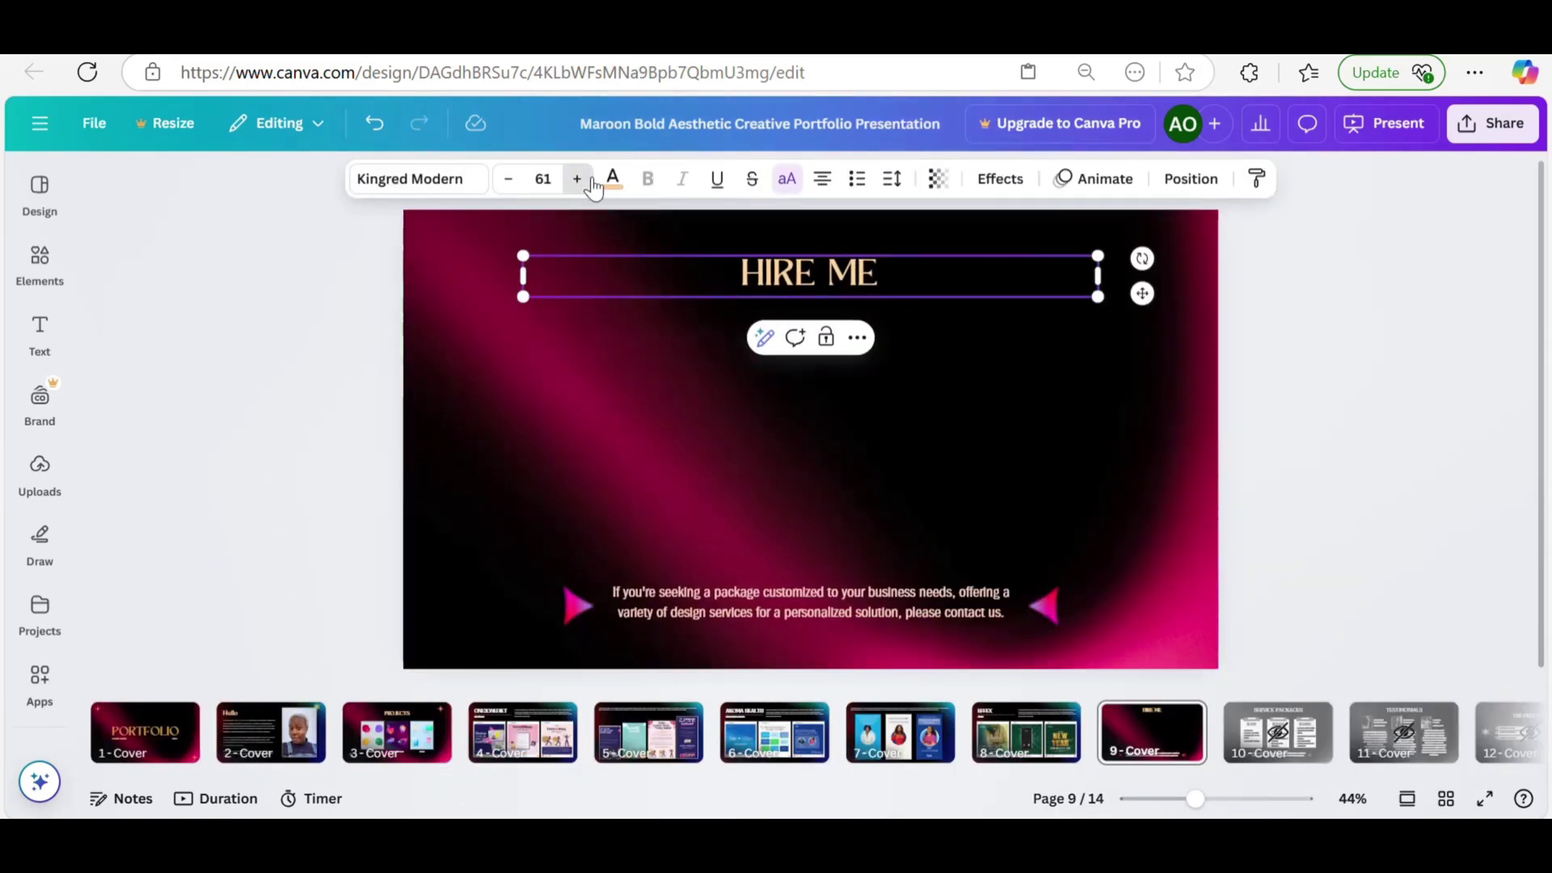
left_click(576, 179)
left_click(576, 178)
left_click_drag(1098, 315, 1423, 599)
left_click(829, 180)
left_click_drag(1445, 306, 869, 306)
left_click_drag(869, 356, 948, 379)
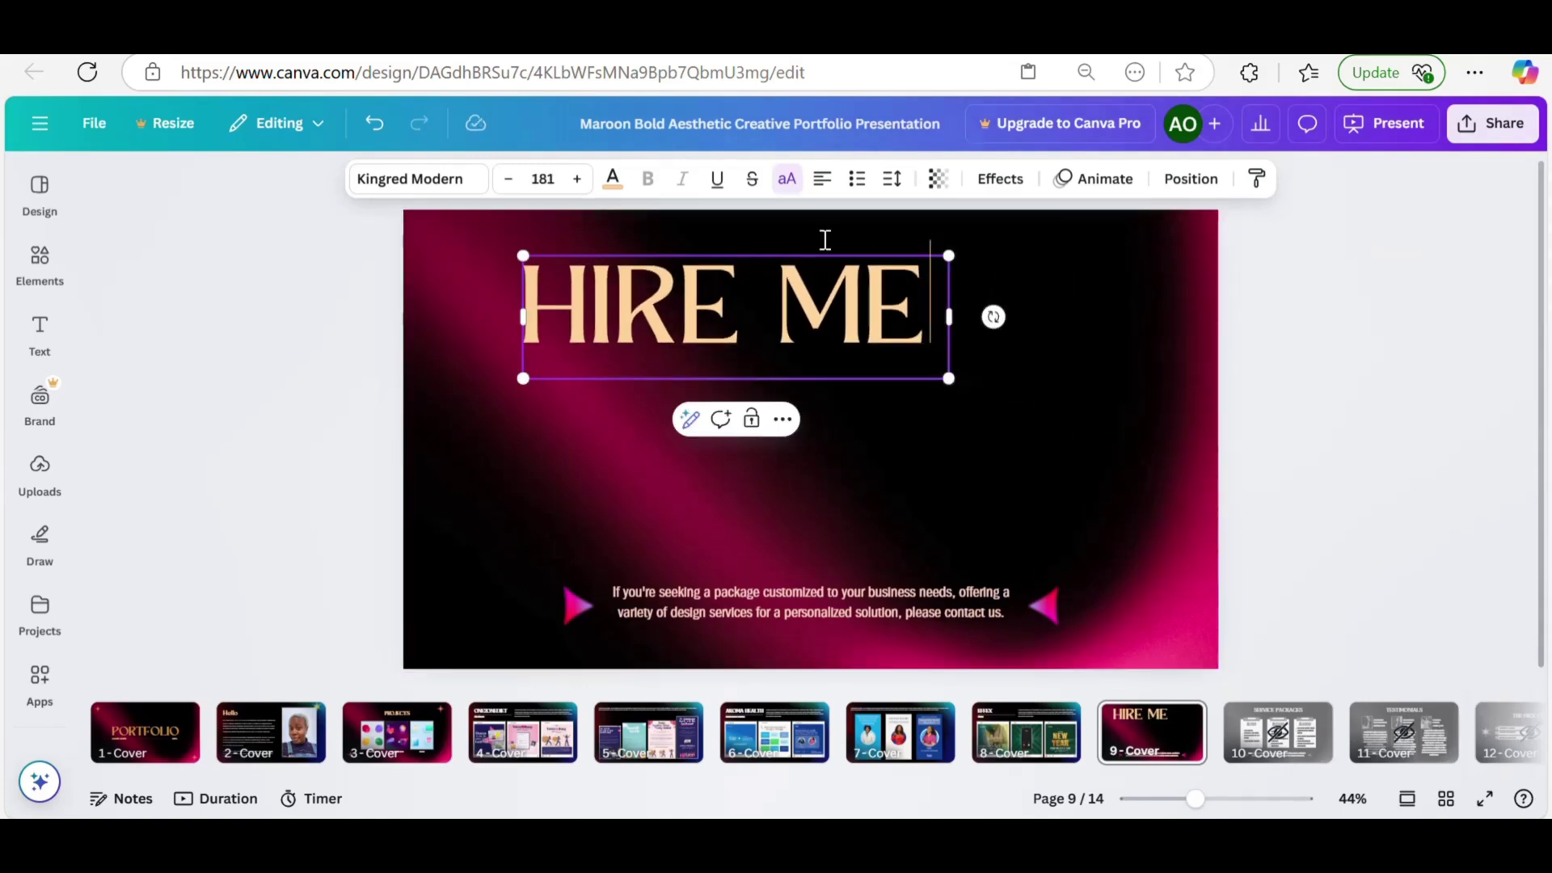
key("Escape")
left_click_drag(633, 293, 688, 329)
- Centre the HIRE ME title horizontally on the slide
left_click(1187, 179)
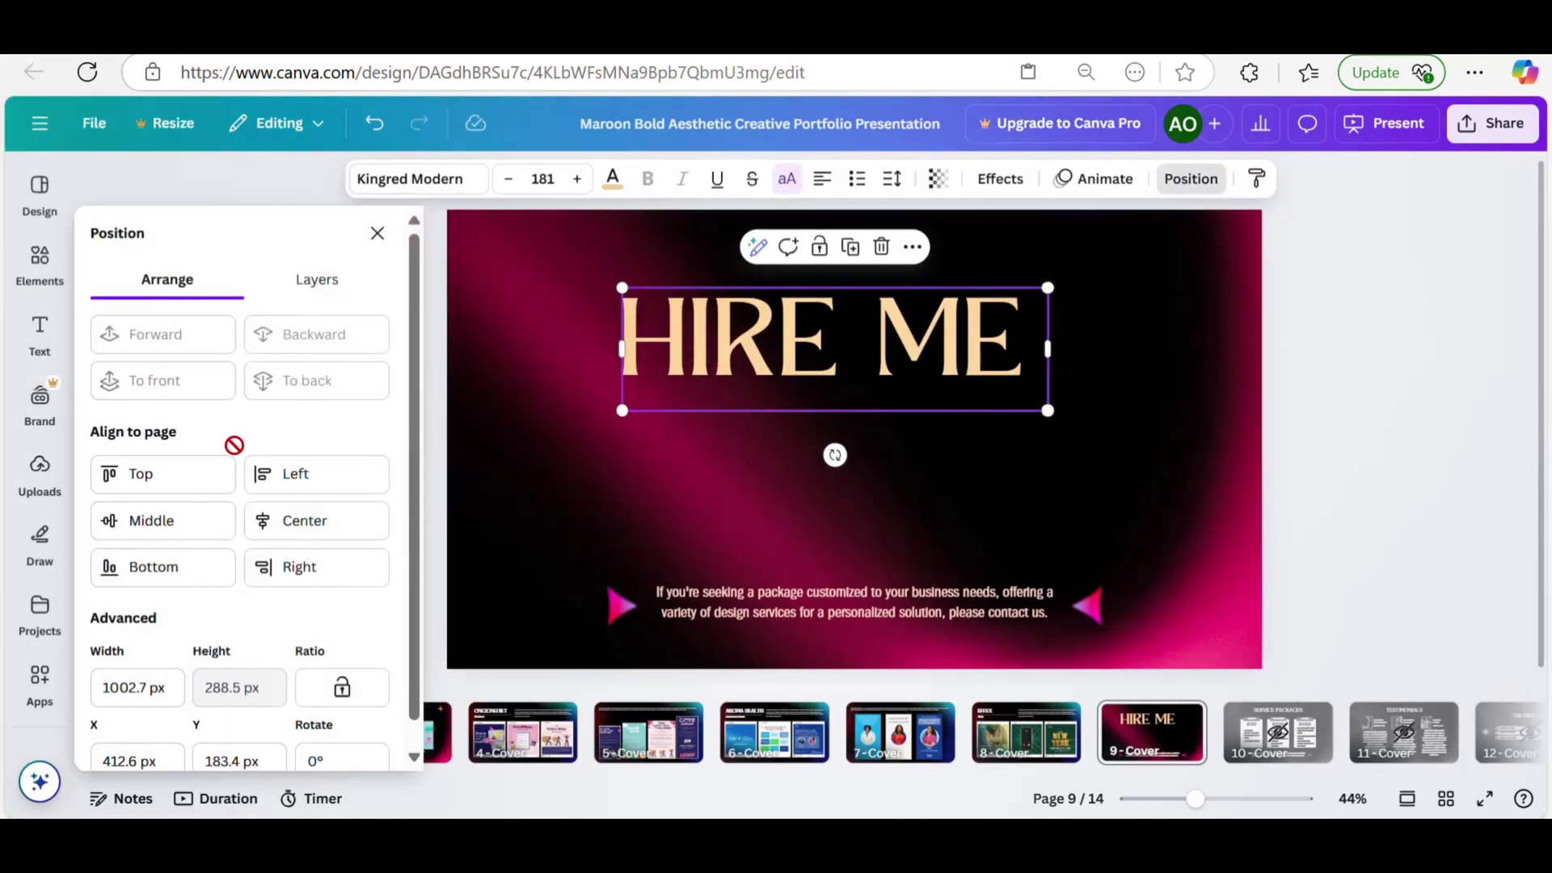
left_click(155, 534)
key("ctrl+z")
left_click(327, 524)
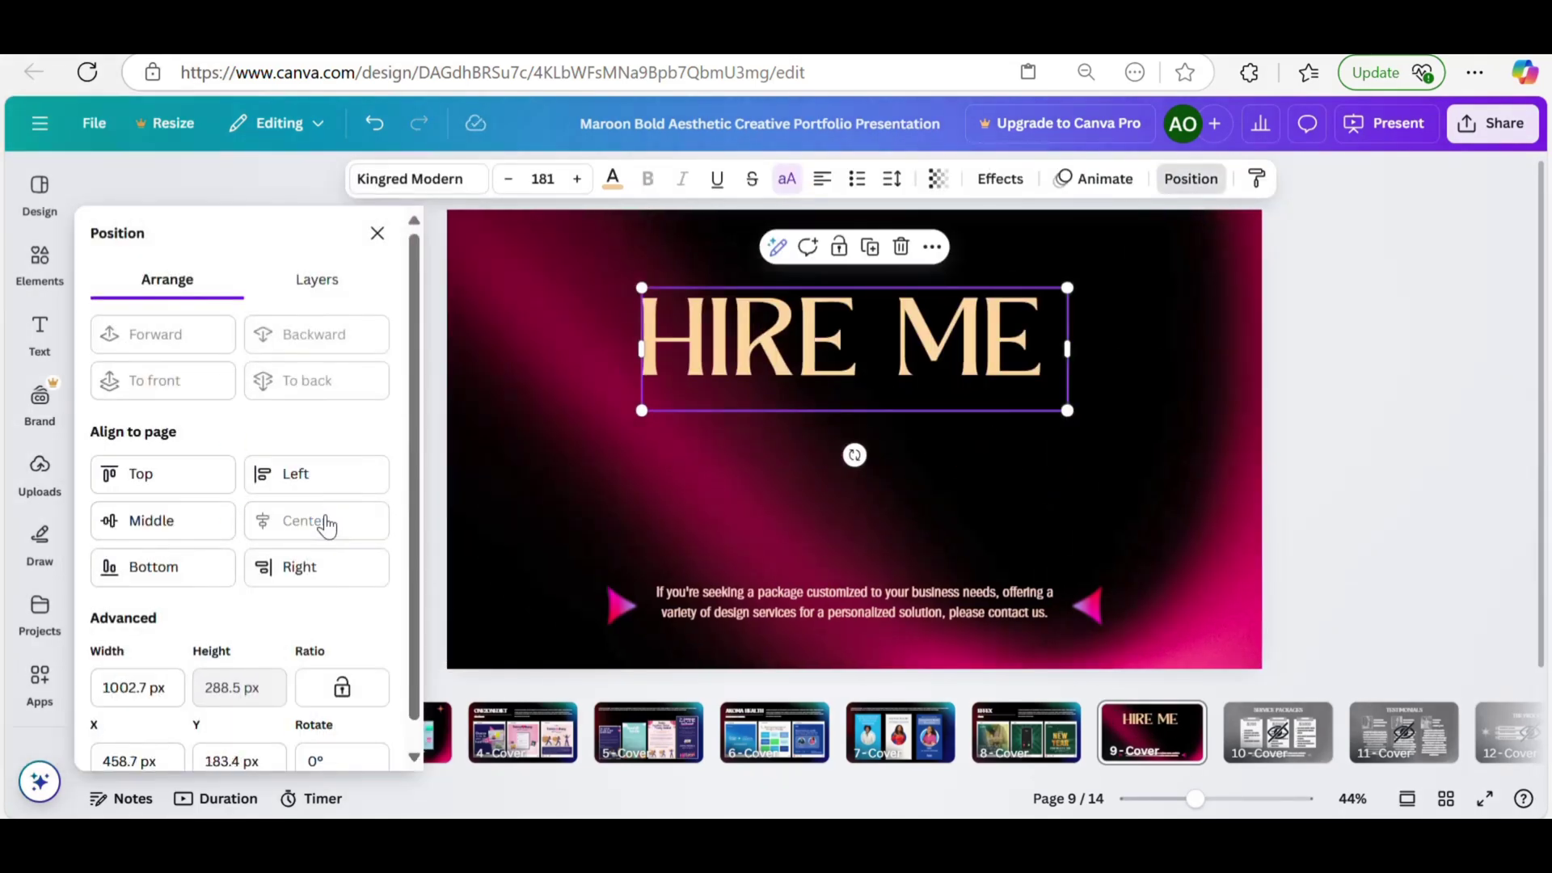
key("Escape")
- Nudge the contact paragraph up, then present the deck full screen
left_click(788, 583)
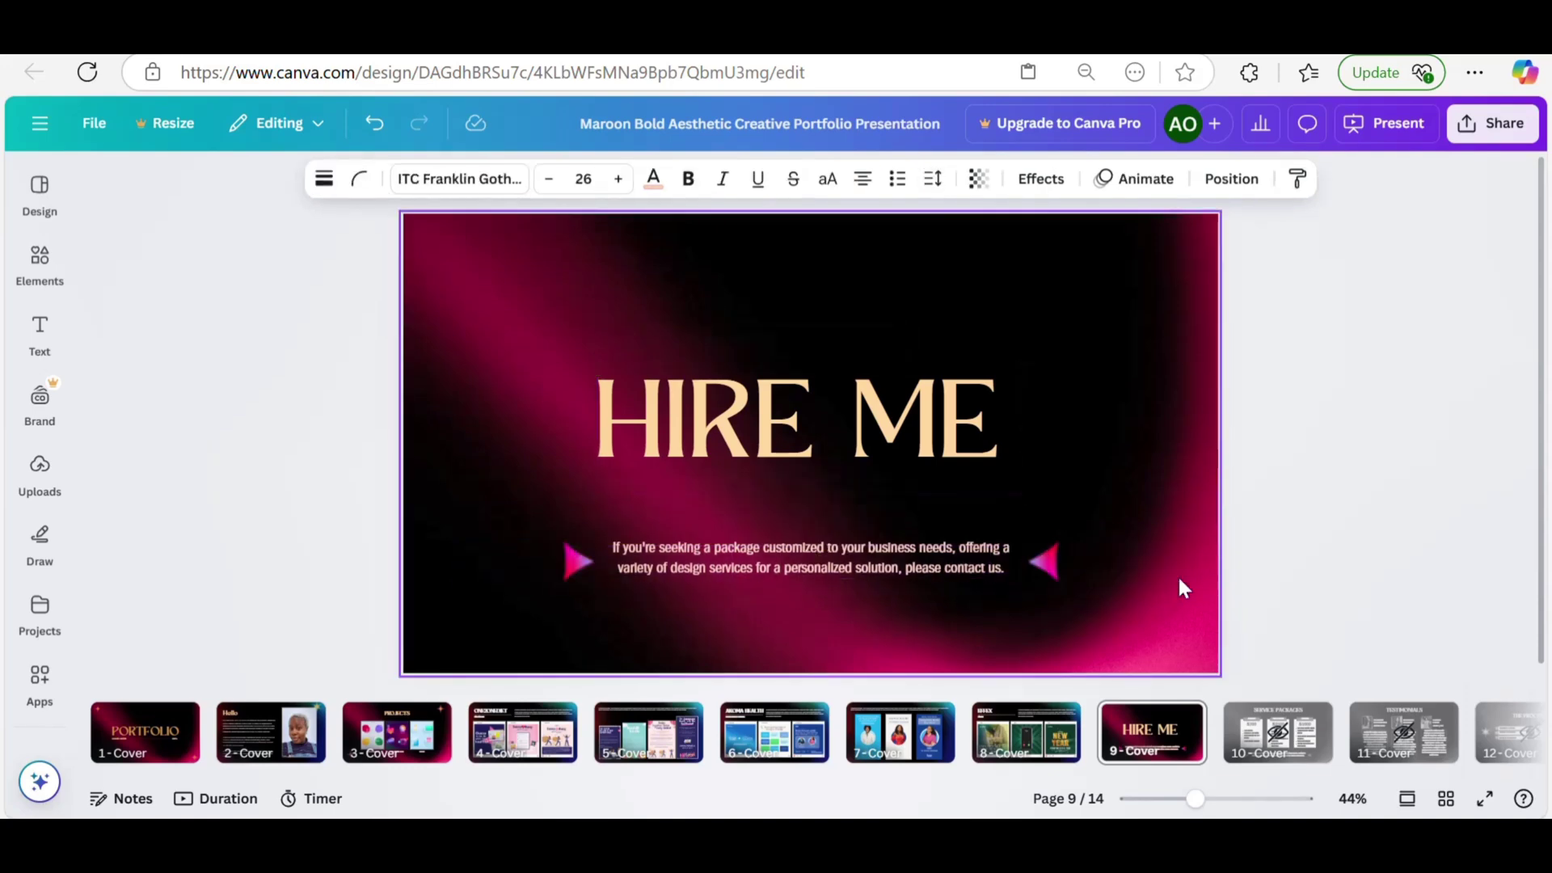
key("shift+Up")
key("shift+Up")
key("shift+Up")
key("shift+Up")
key("shift+Up")
key("shift+Up")
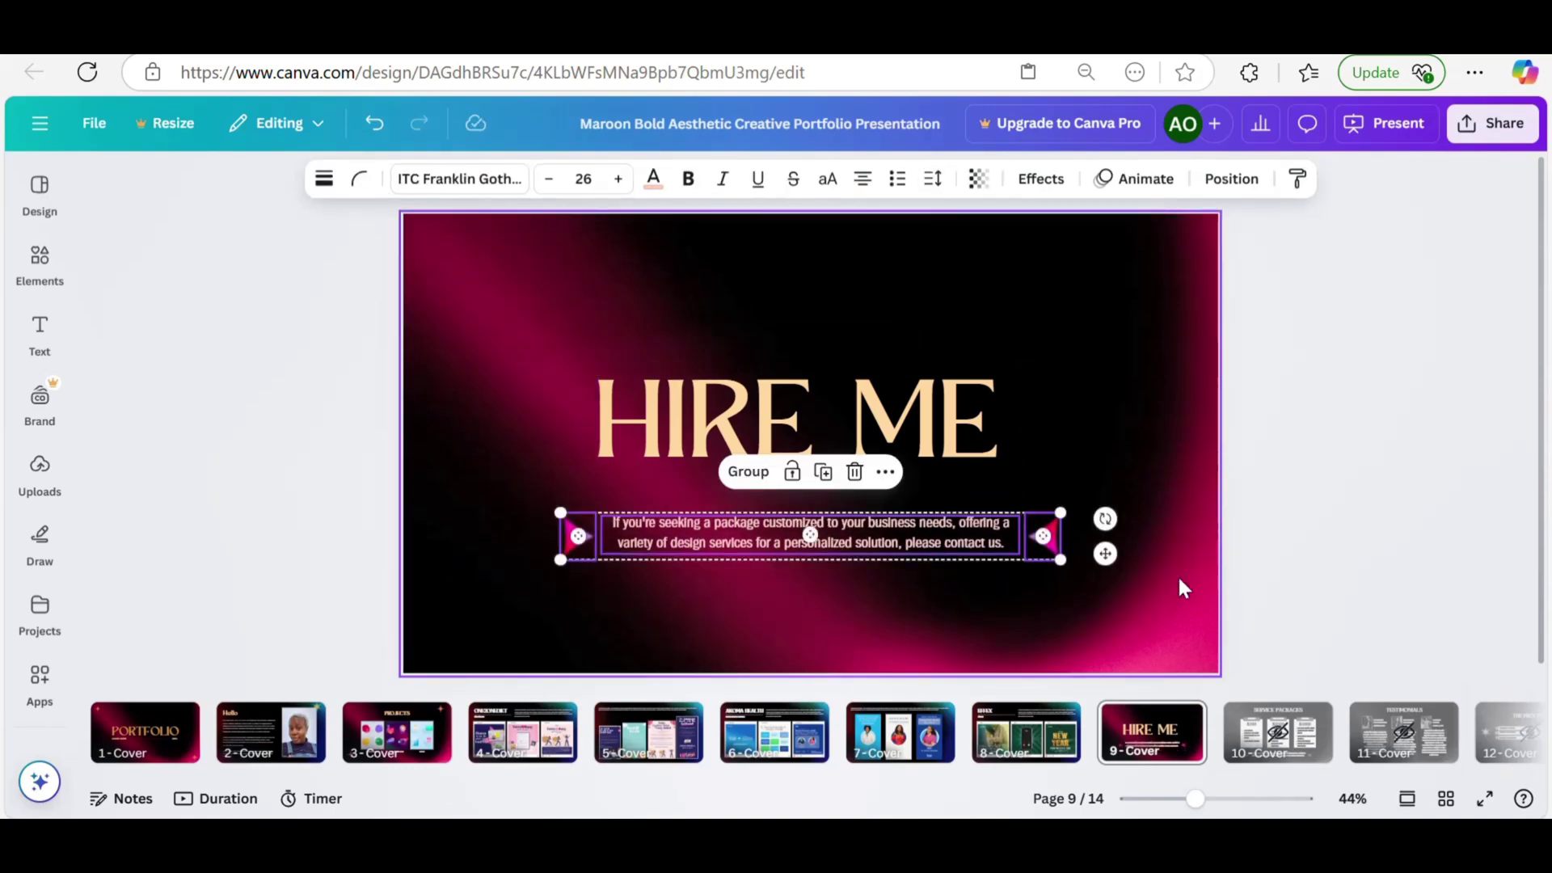
left_click(1307, 553)
left_click(946, 522)
left_click(946, 522)
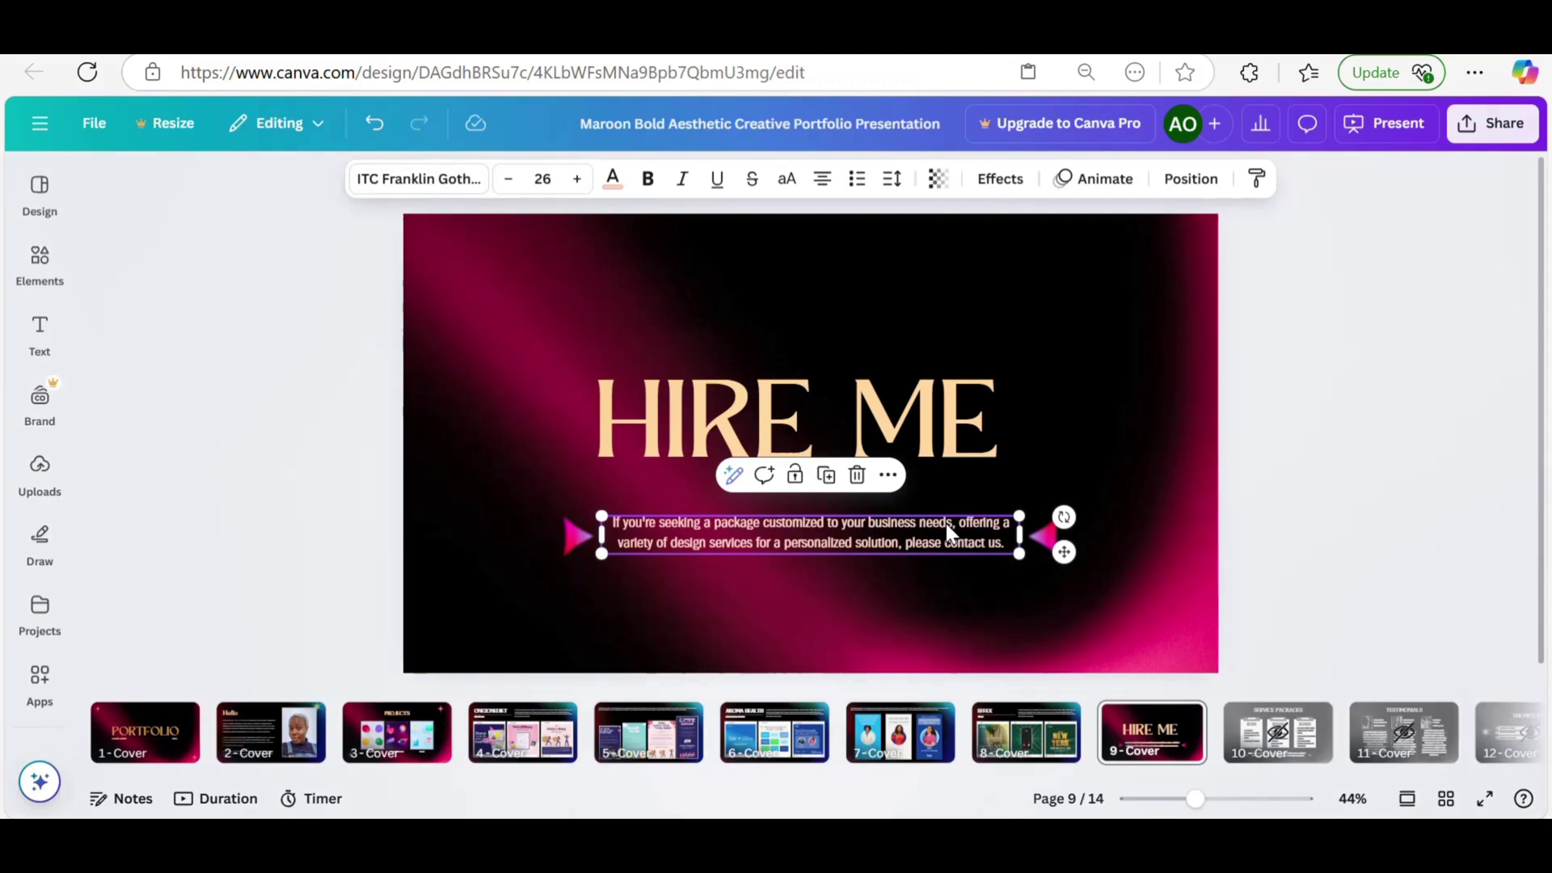
left_click(1302, 513)
left_click(1385, 122)
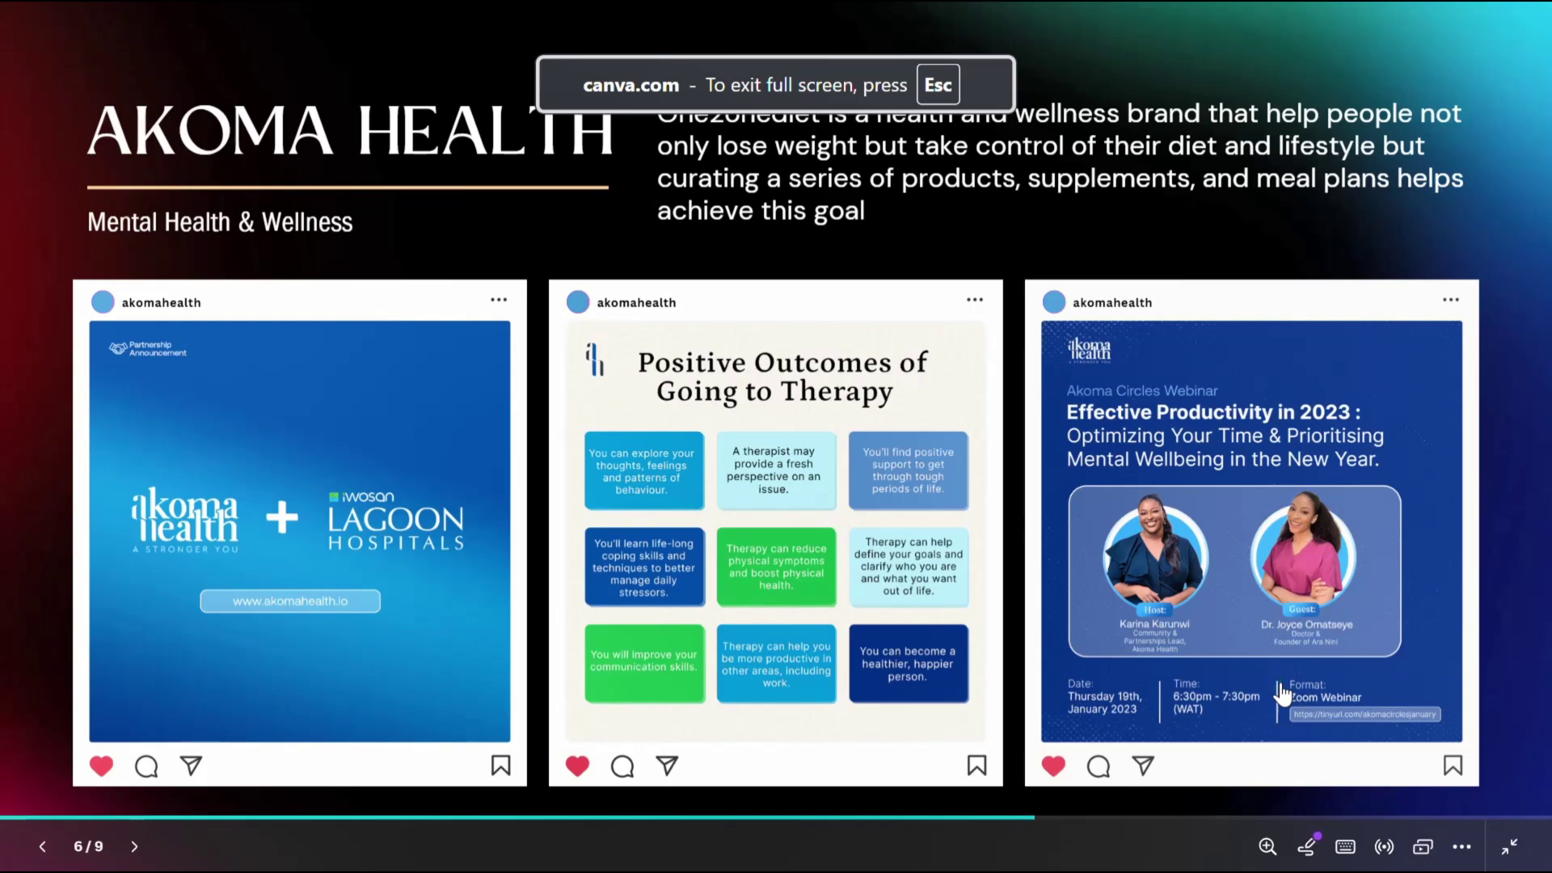
- Step back through the presentation to slide 2, the Hello bio slide
left_click(43, 847)
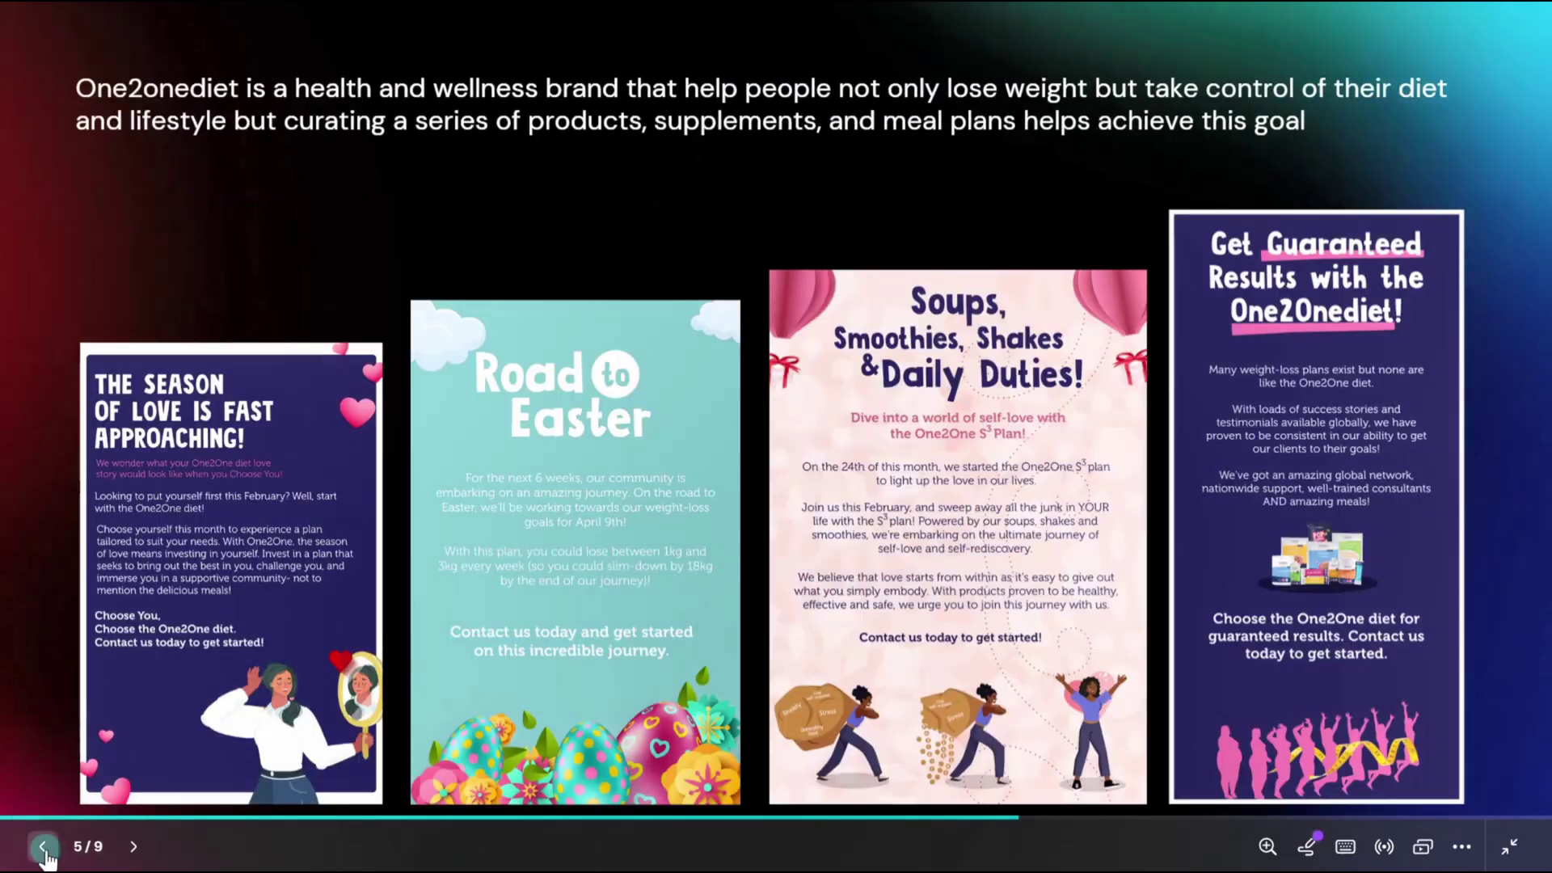
left_click(43, 847)
left_click(43, 847)
left_click(42, 847)
left_click(43, 847)
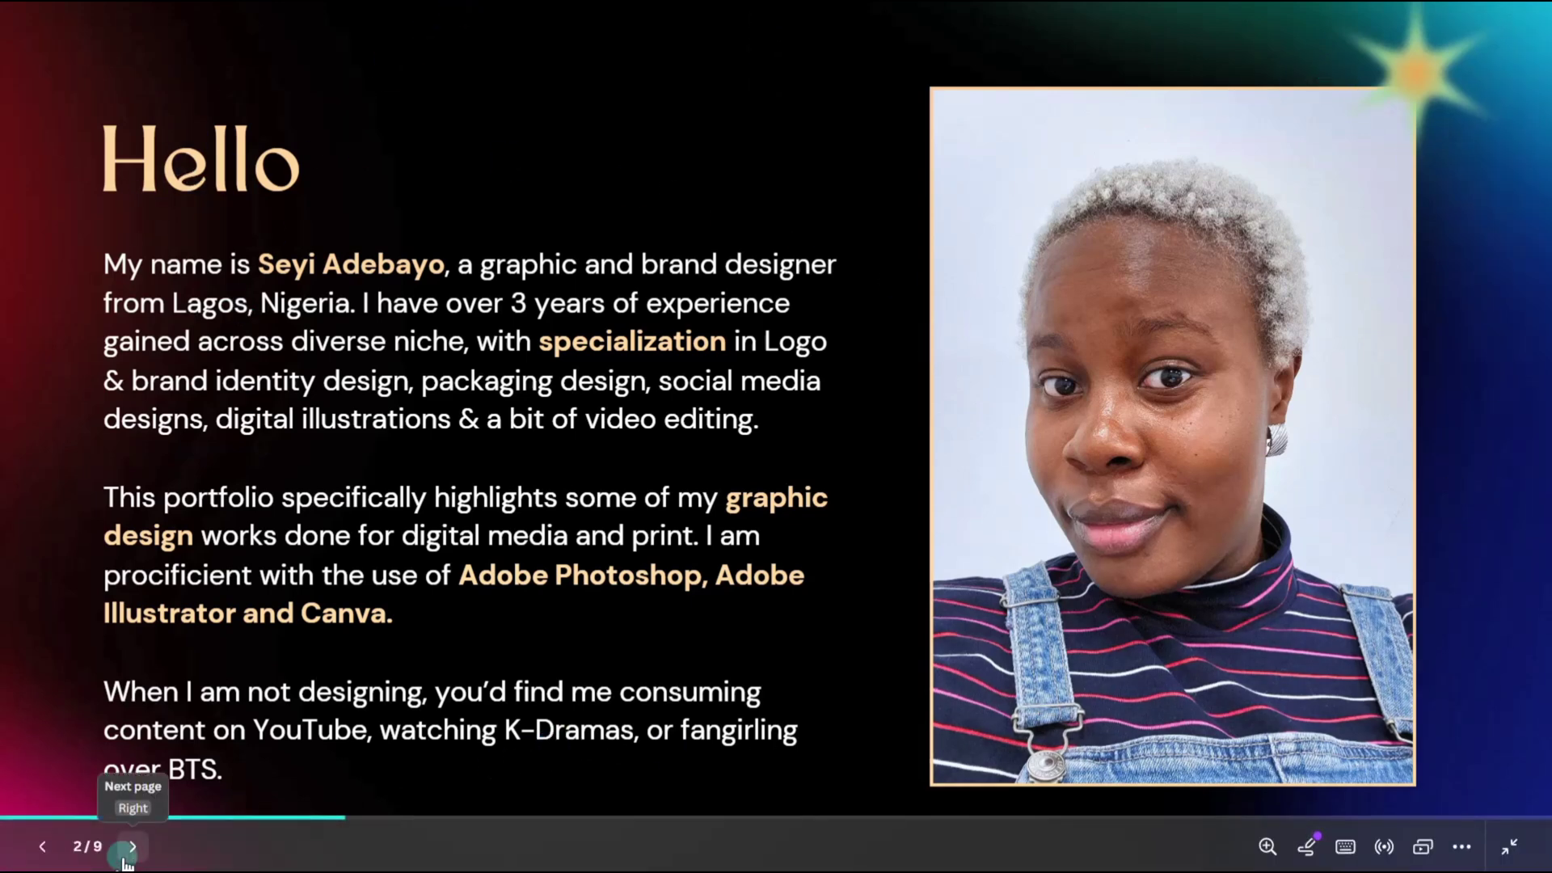
- Advance the presentation through the Projects, ONE2ONEDIET and Akoma Health slides to EFFEX
left_click(131, 848)
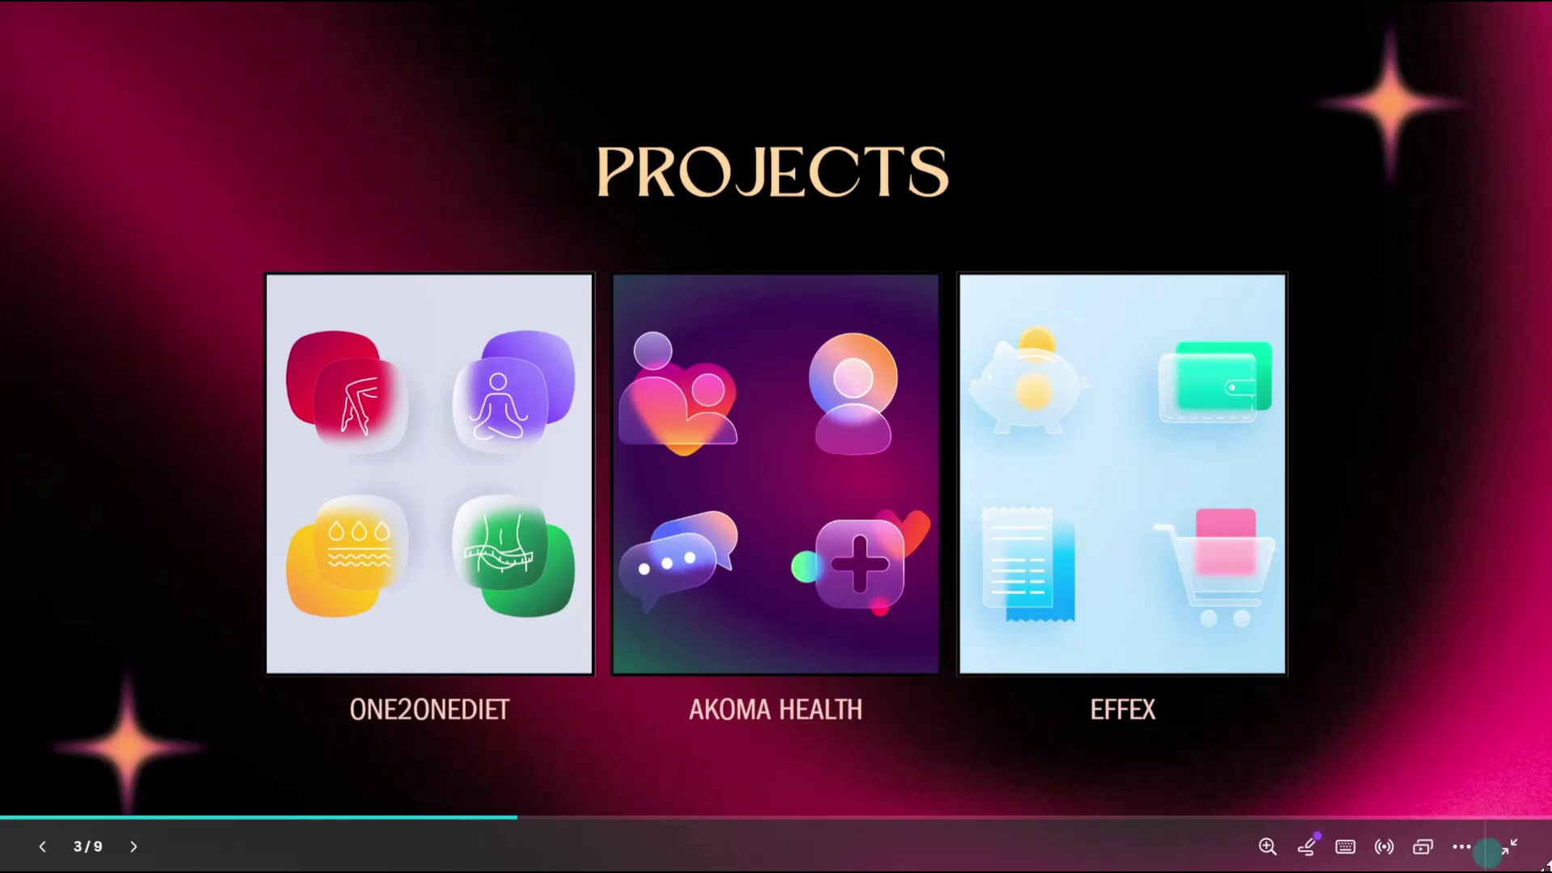
left_click(134, 846)
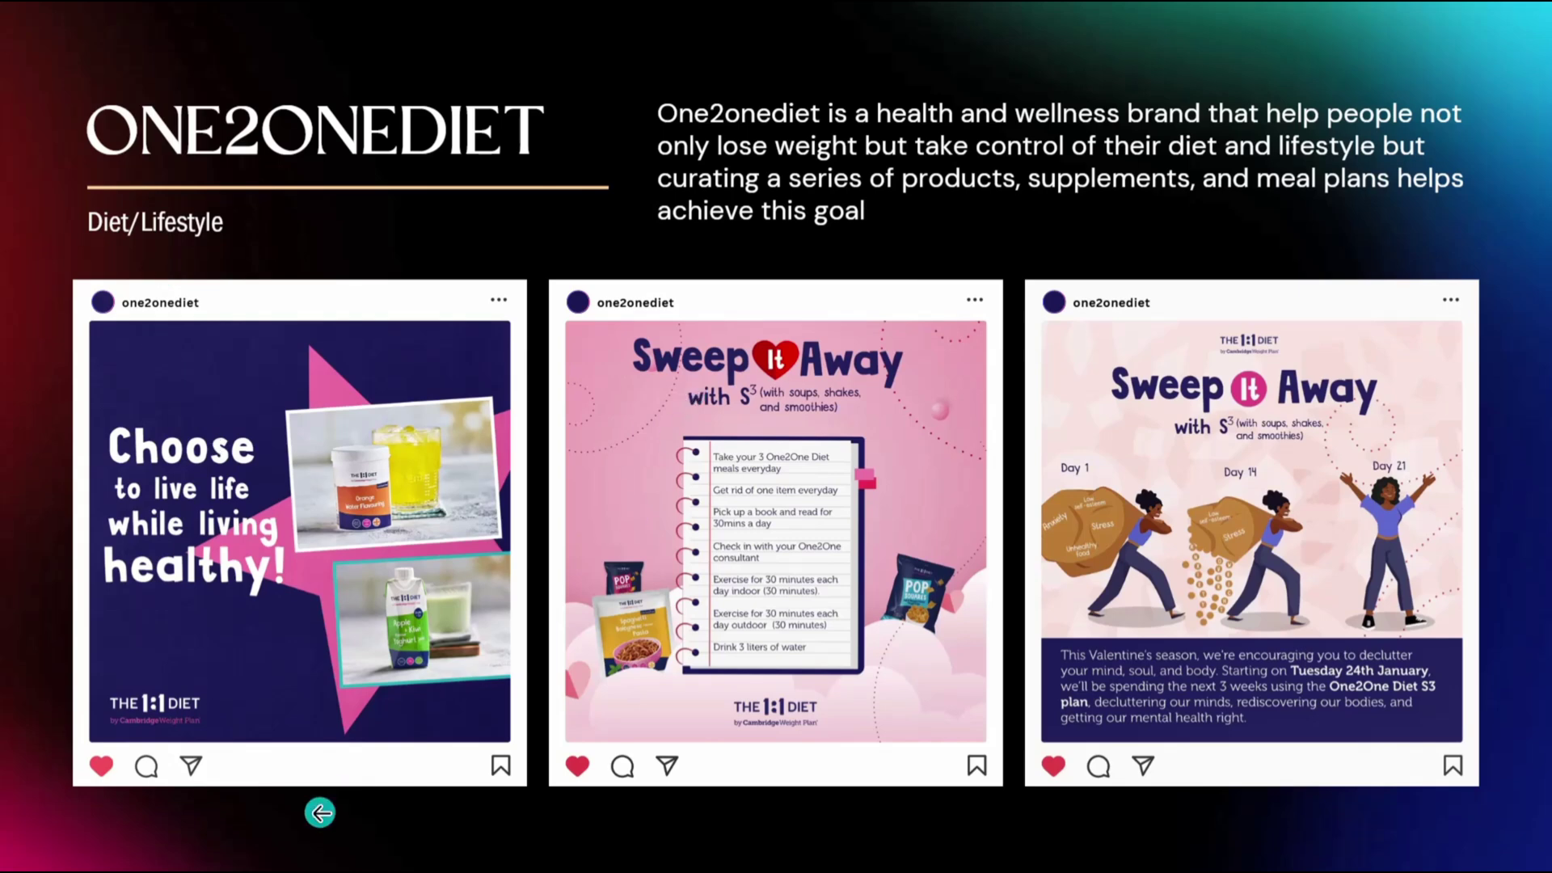
mouse_move(224, 863)
left_click(133, 847)
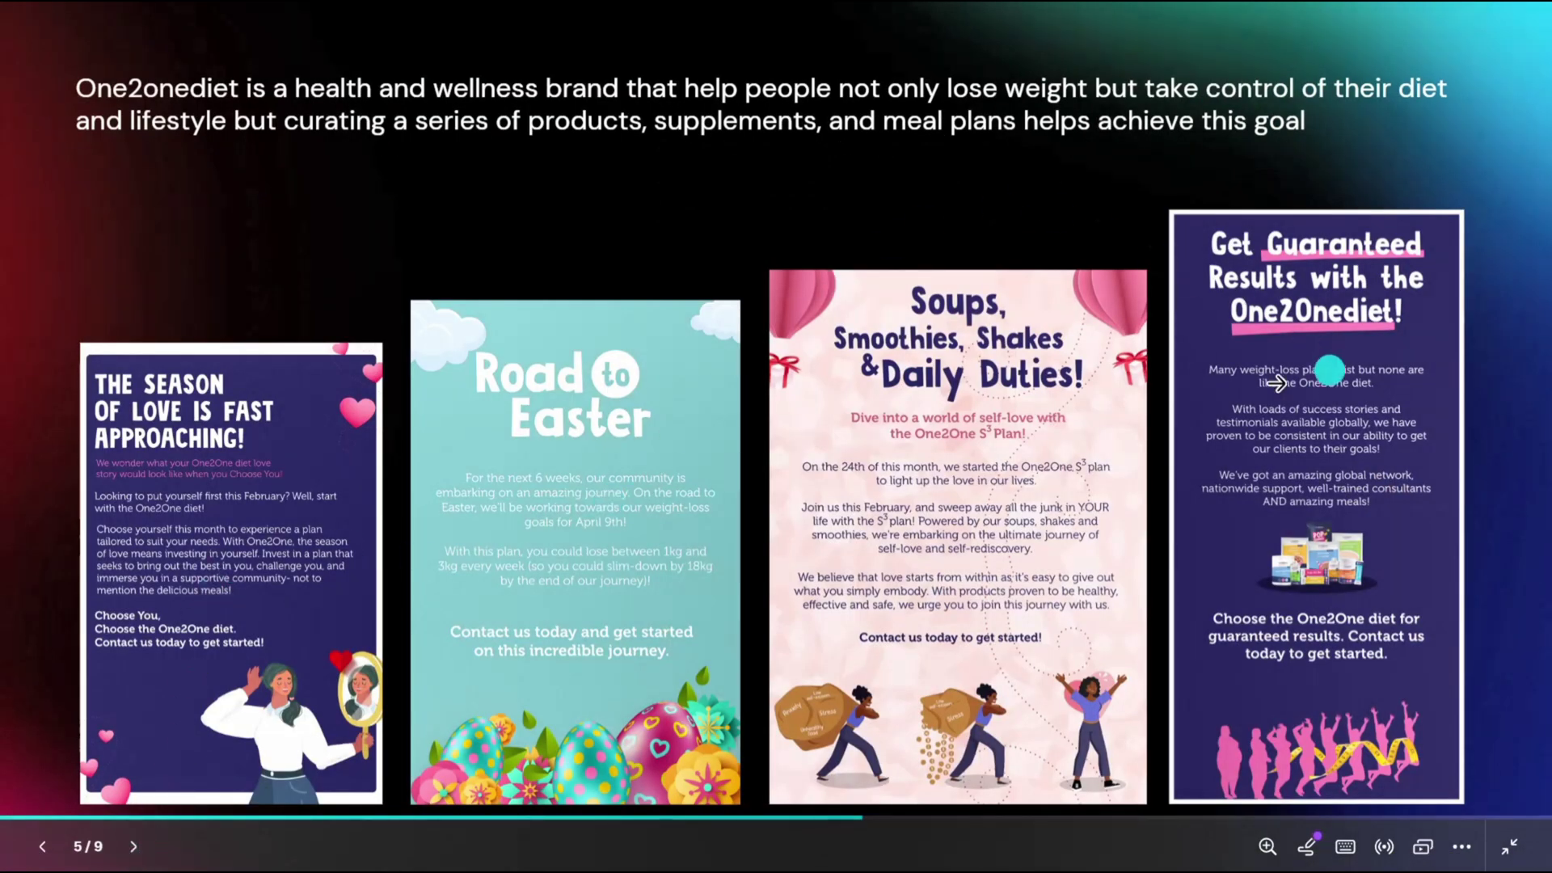
left_click(134, 848)
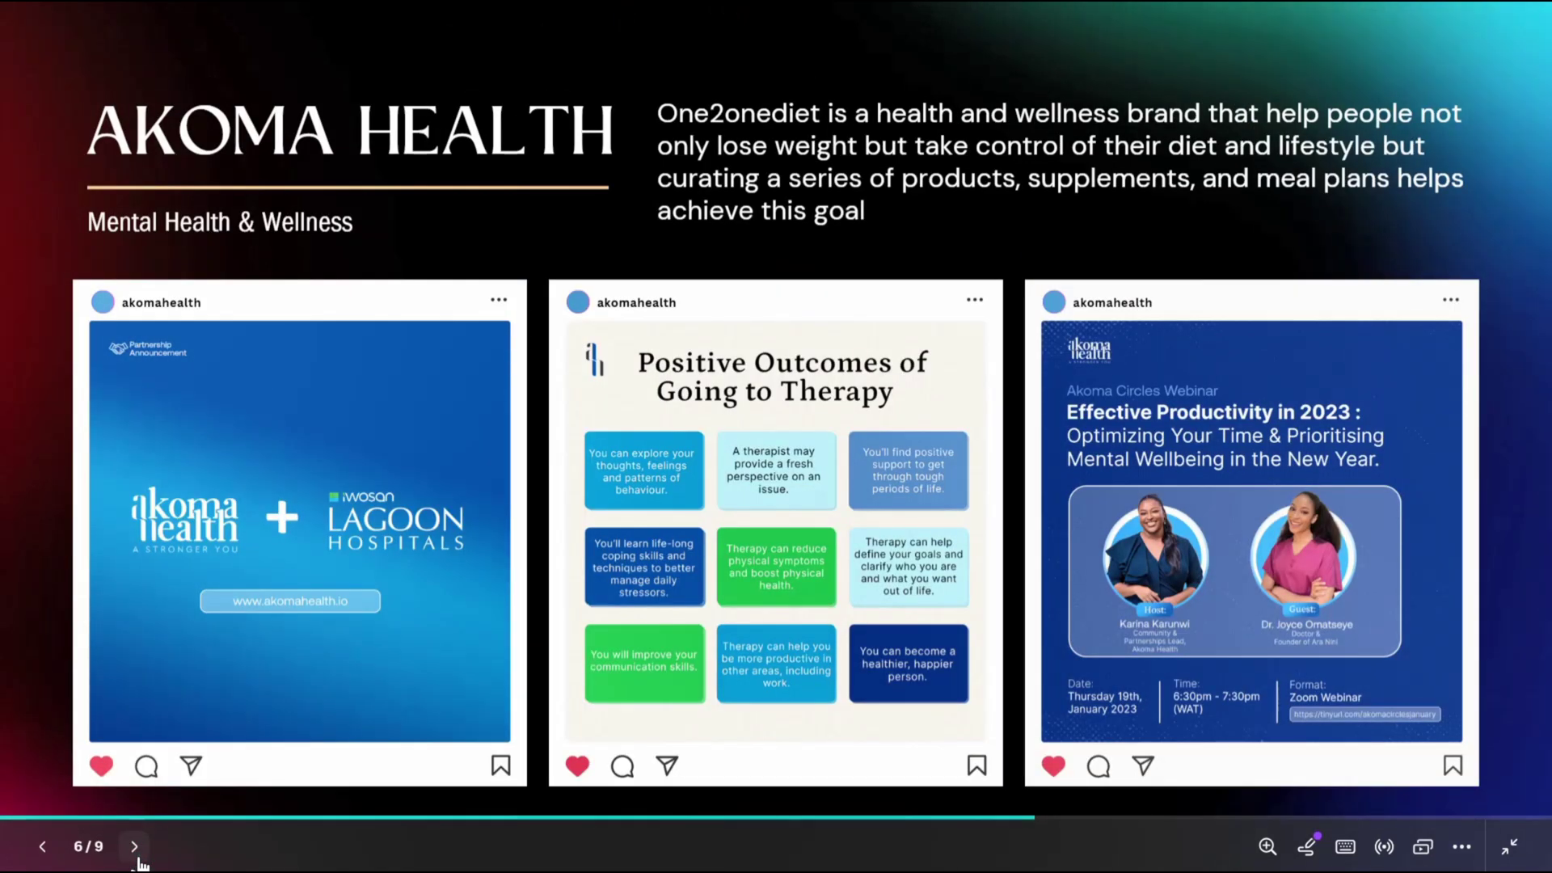
left_click(132, 848)
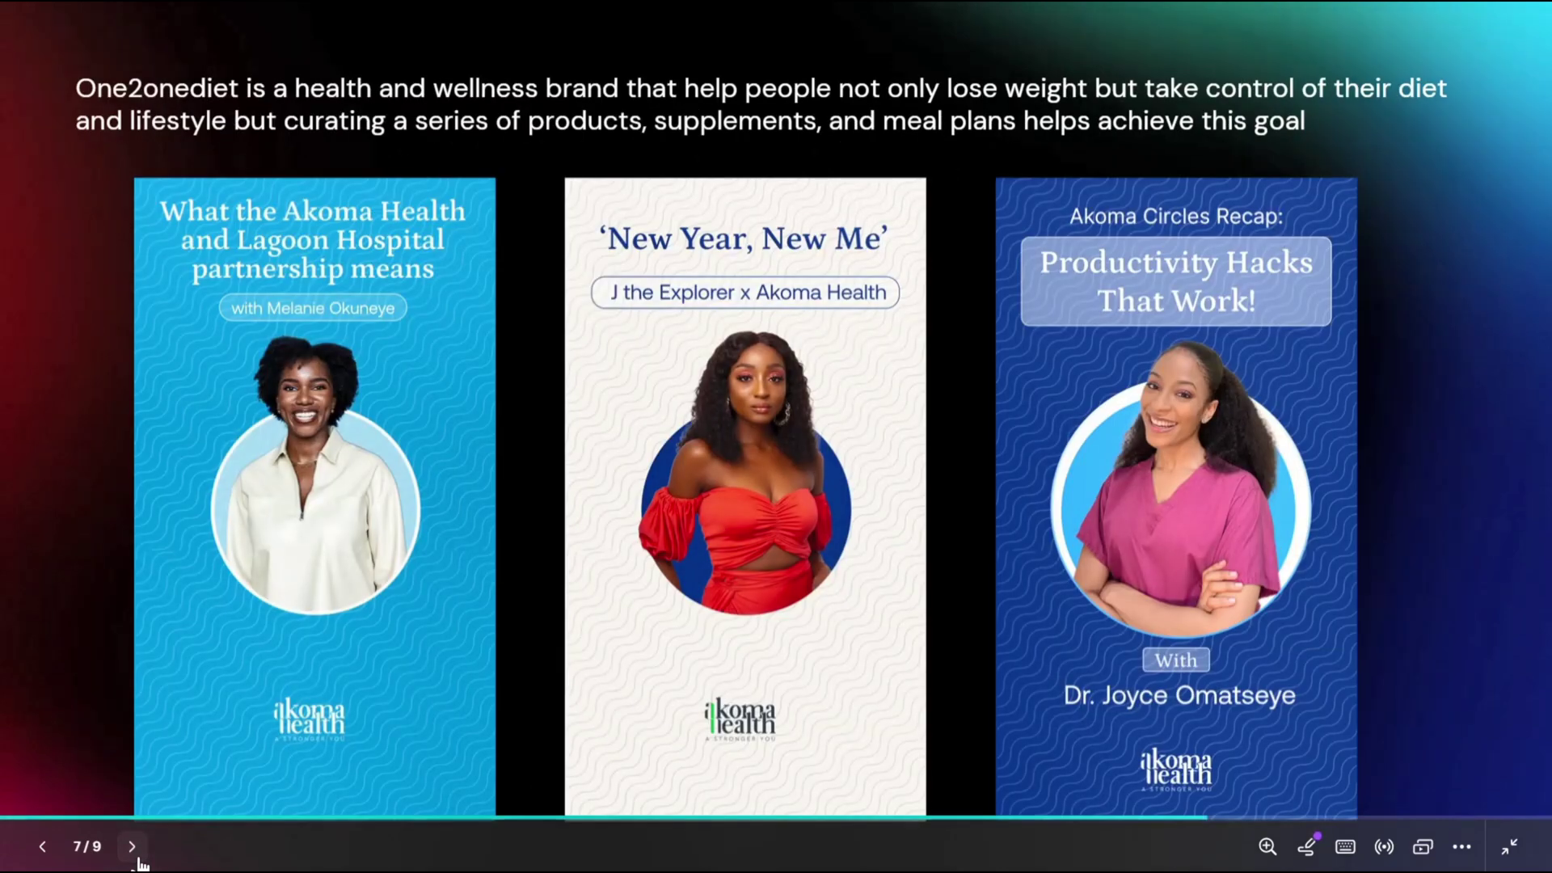
left_click(132, 848)
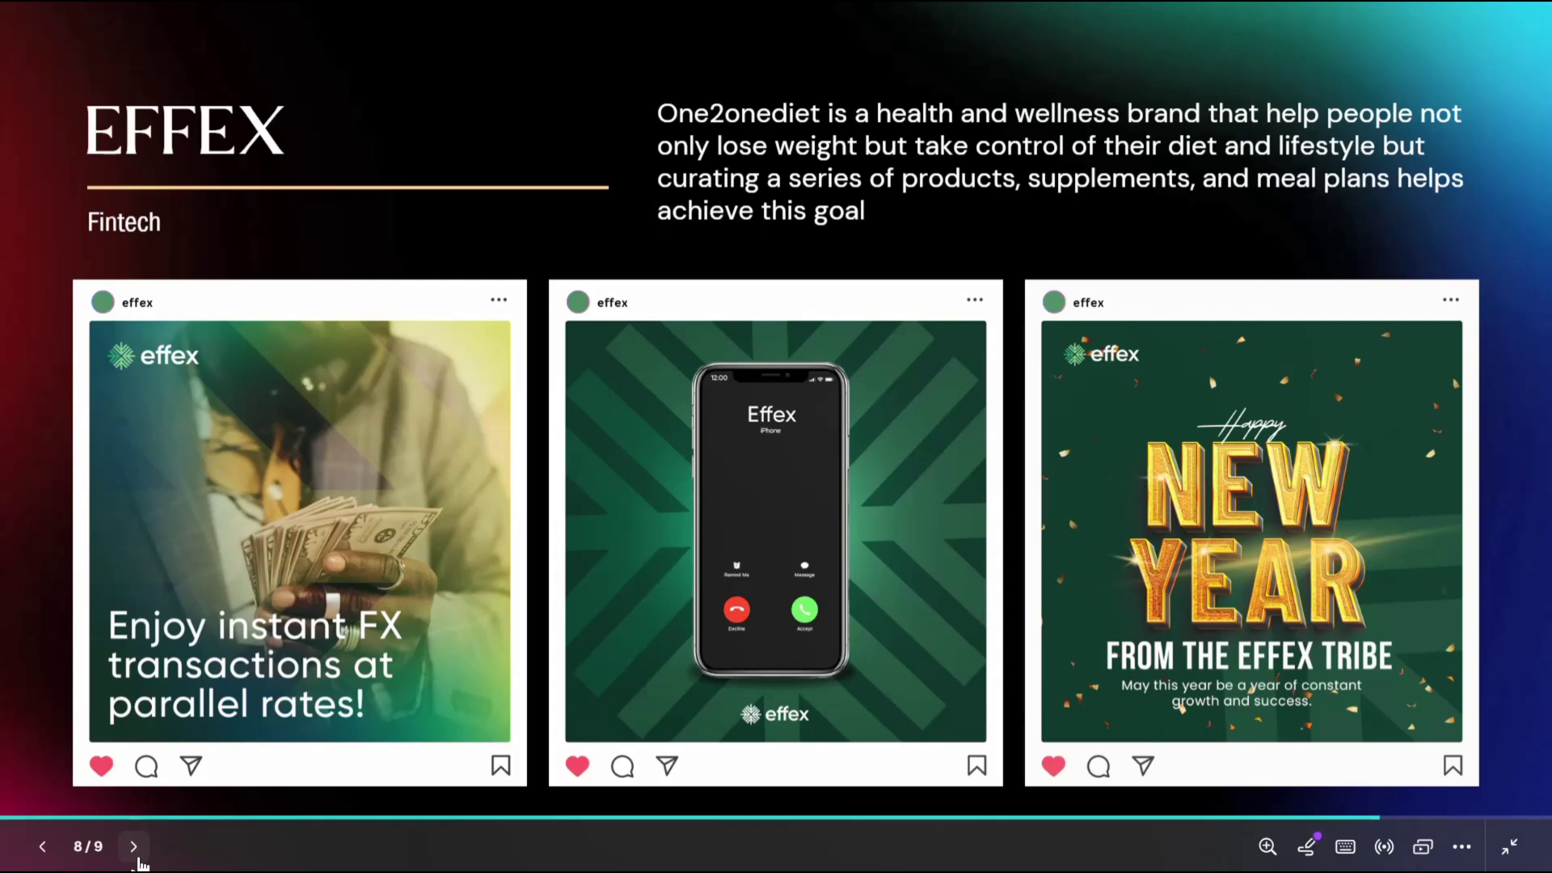
left_click(129, 847)
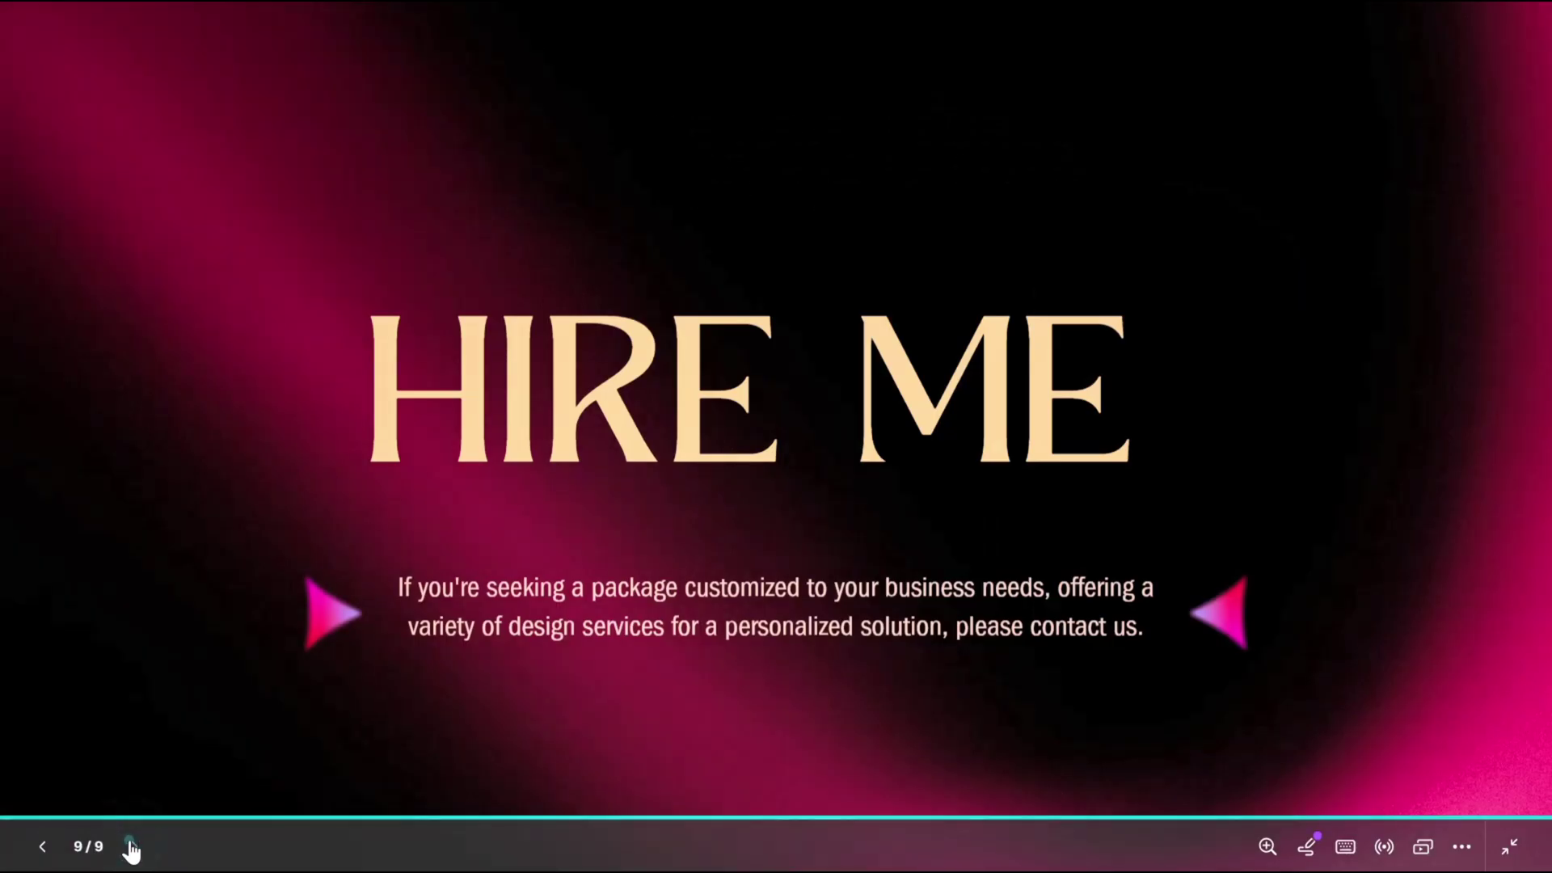